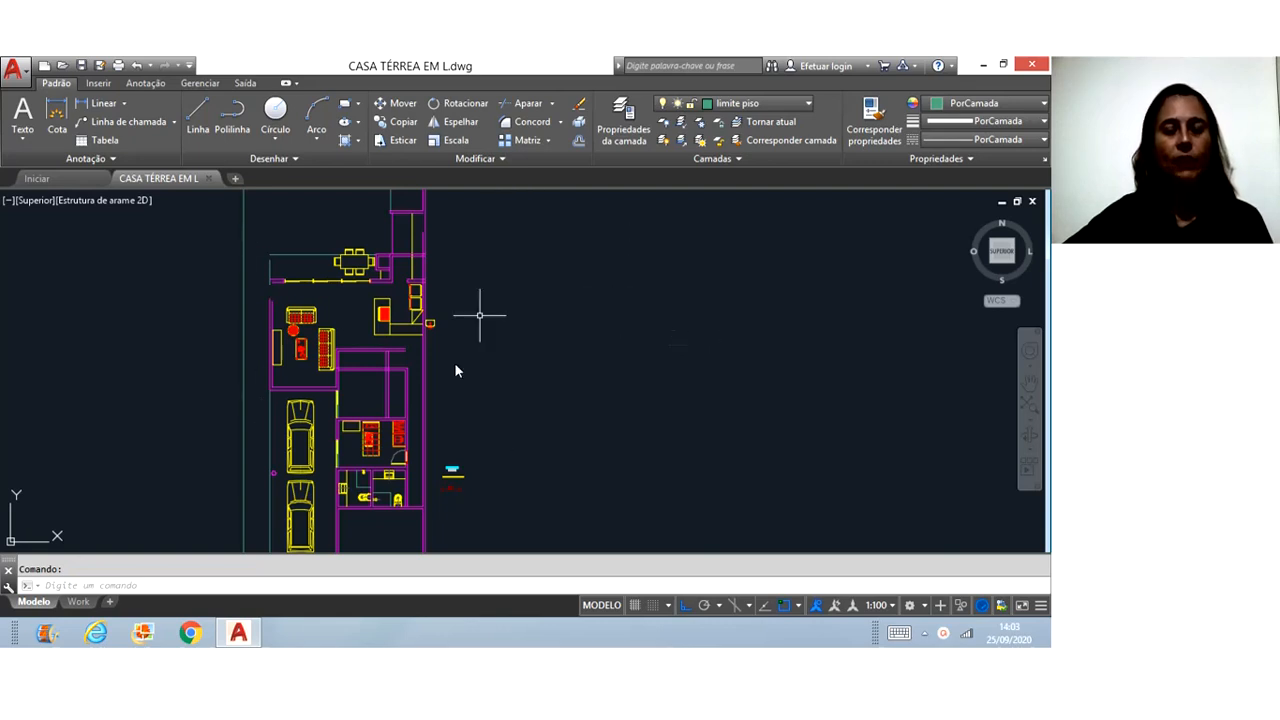
# - Examine the house plan, from the overall lot outline to the garage, front area and bathrooms
pyautogui.scroll(-3, 573, 341)
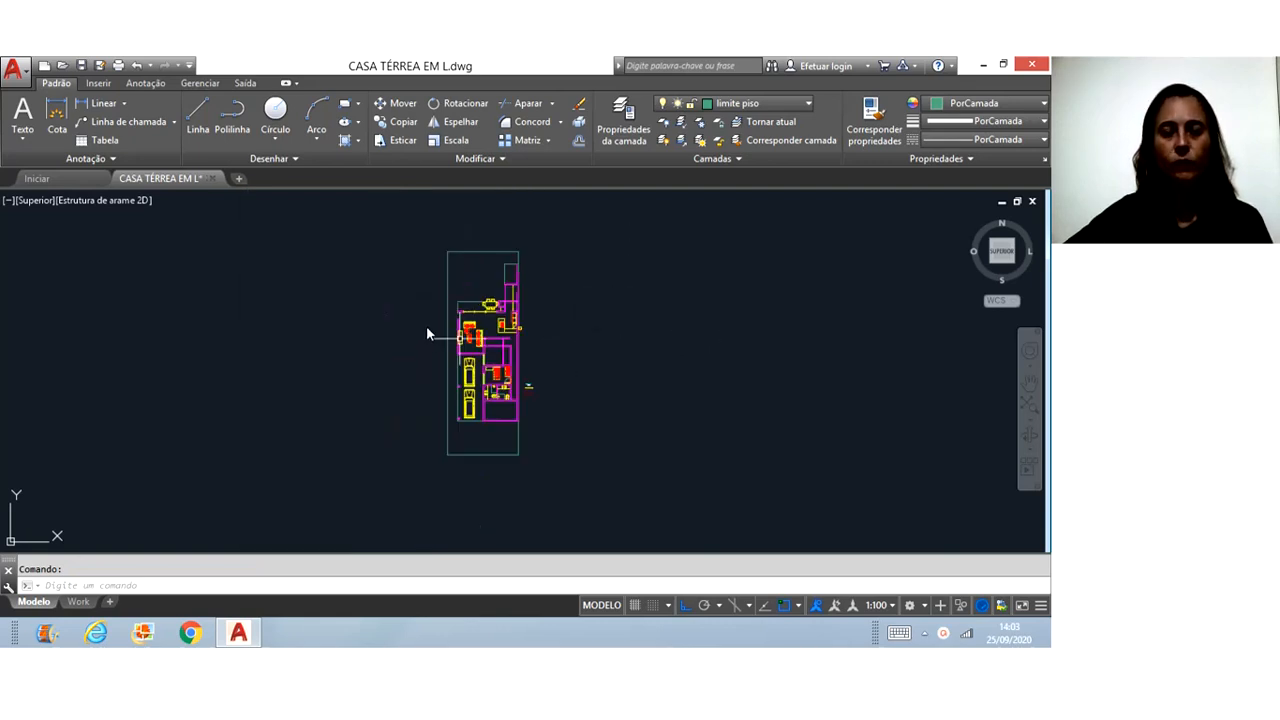
pyautogui.scroll(2, 452, 305)
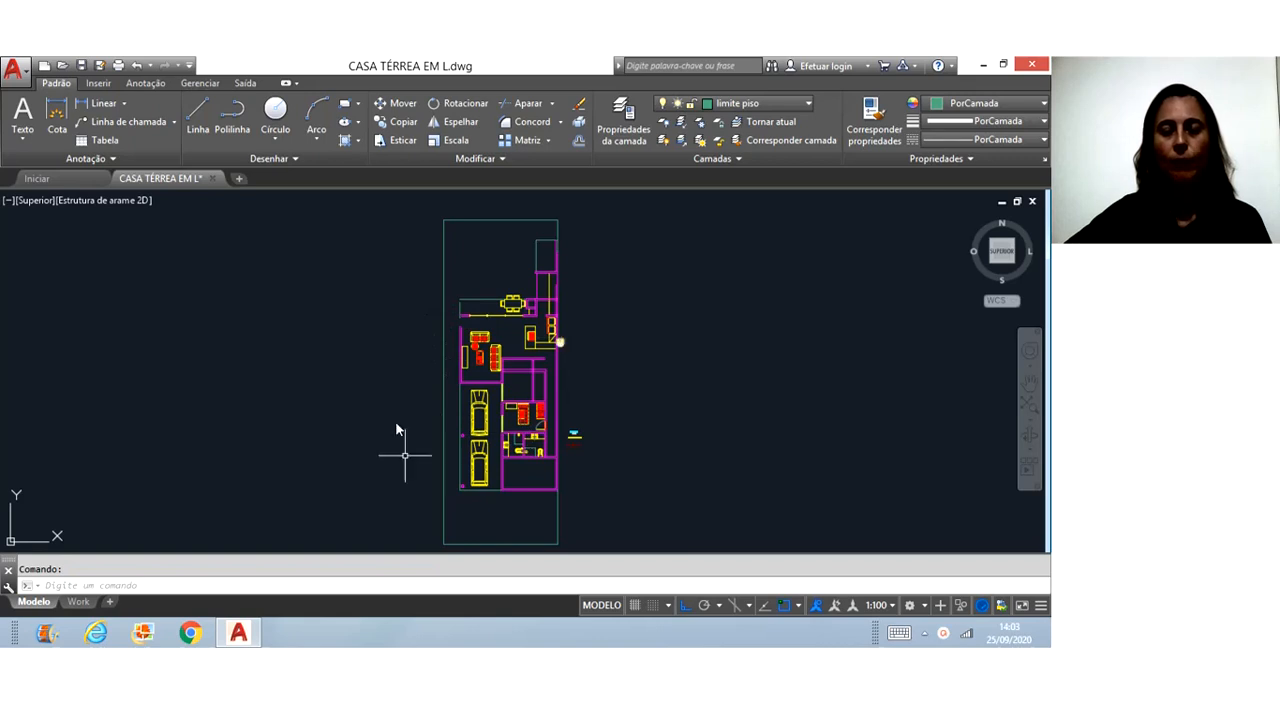
pyautogui.scroll(6, 514, 554)
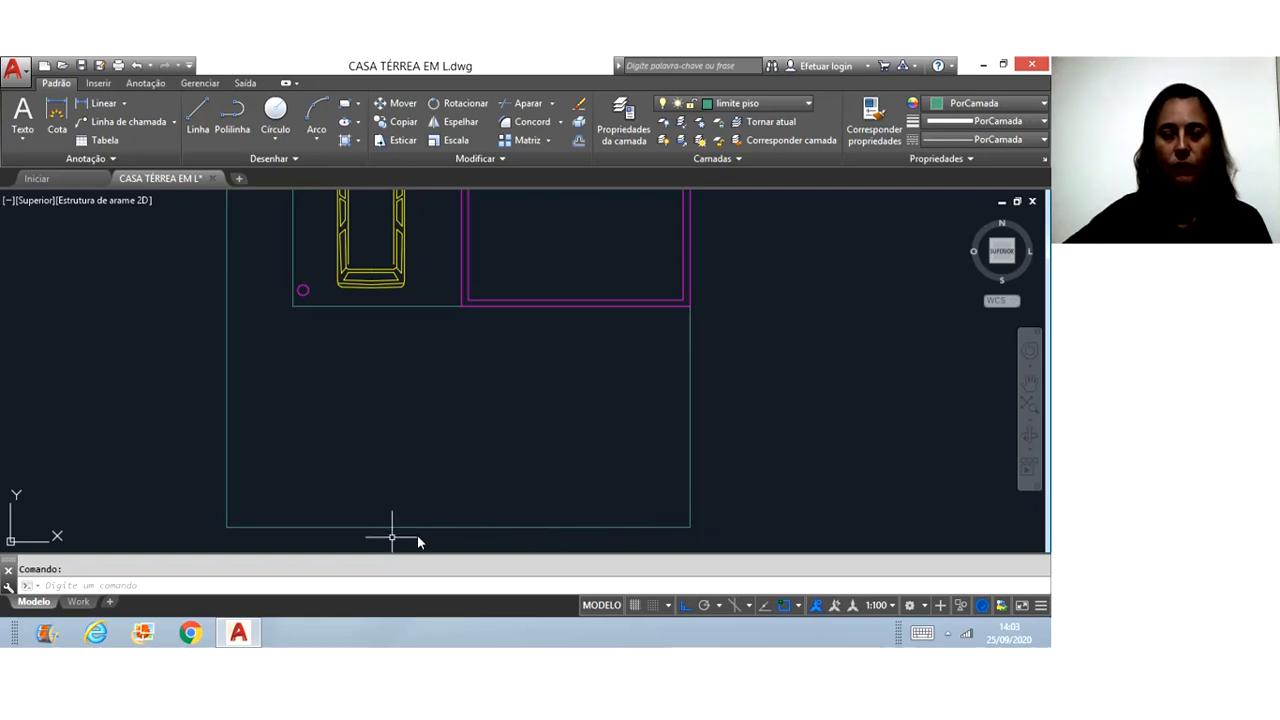
pyautogui.scroll(-5, 305, 397)
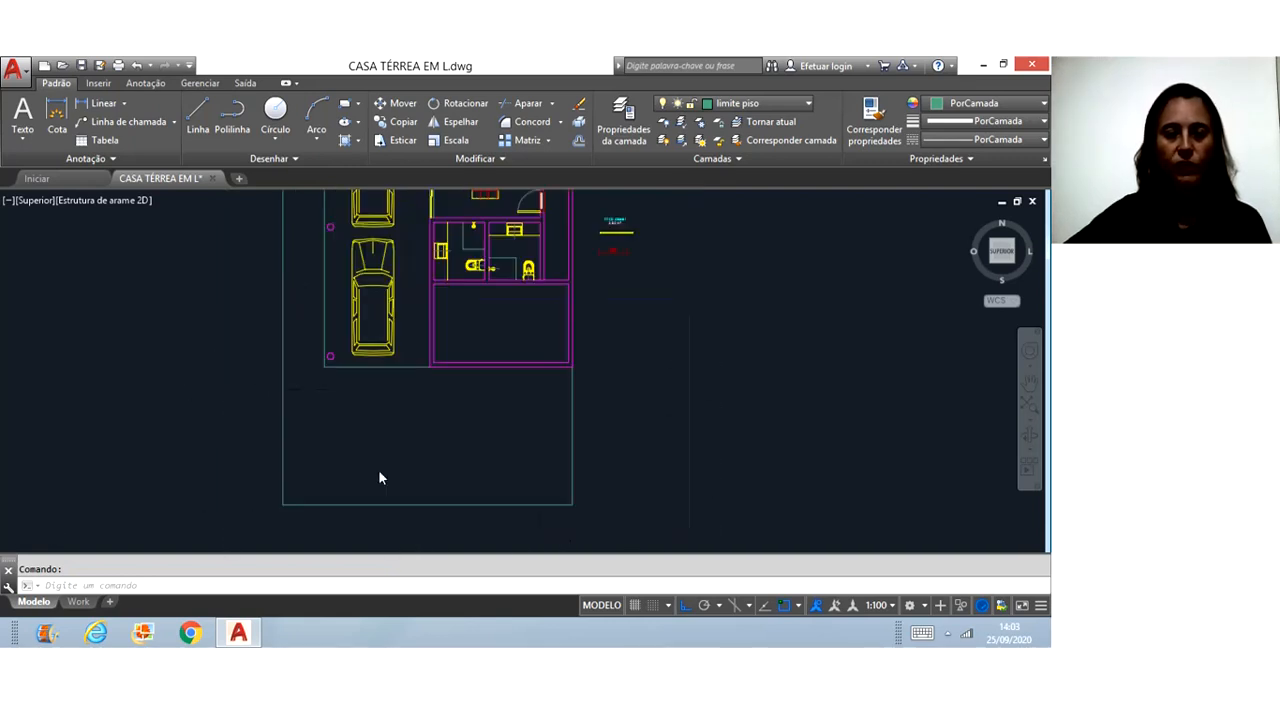
pyautogui.scroll(3, 386, 363)
pyautogui.scroll(-2, 437, 407)
pyautogui.scroll(2, 437, 407)
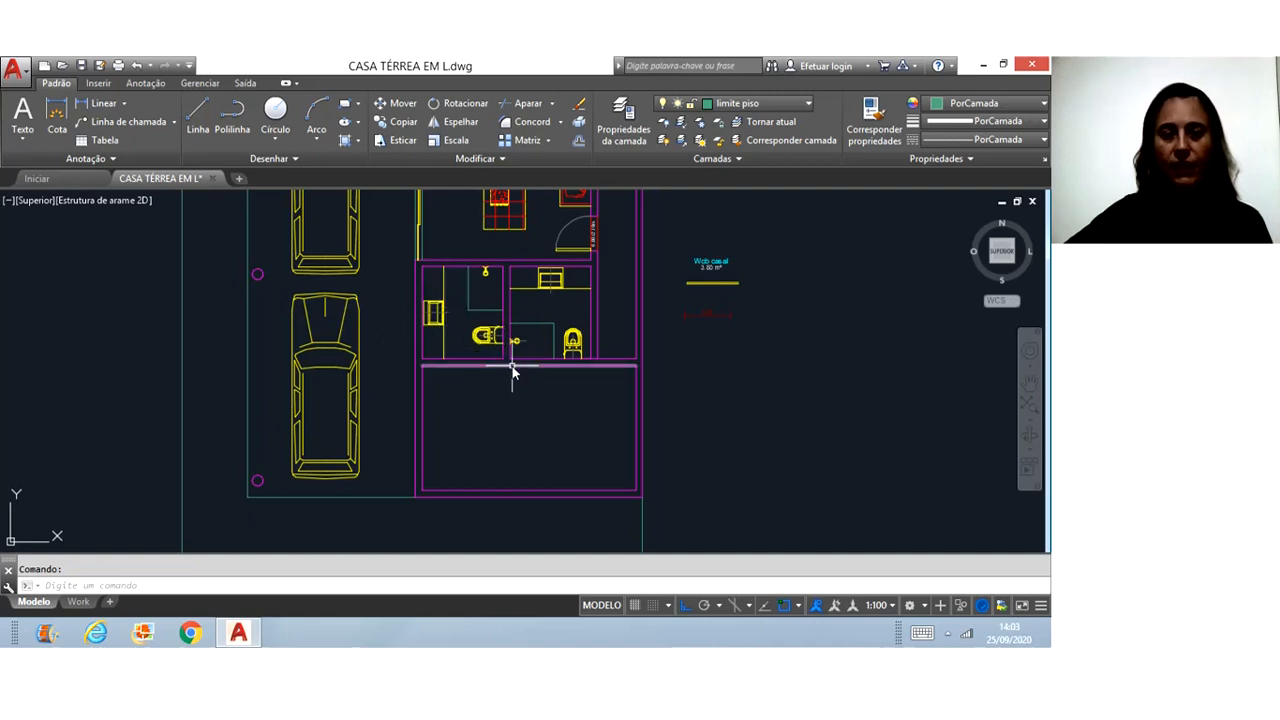
pyautogui.scroll(-3, 507, 366)
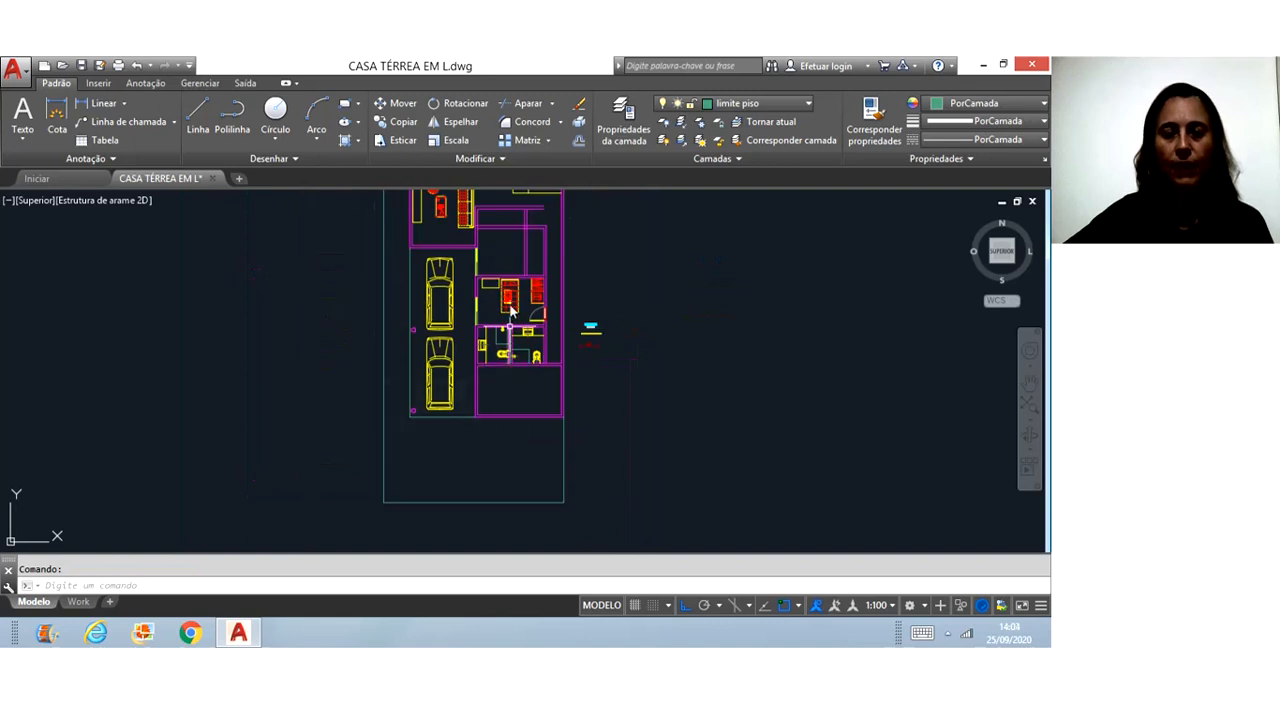
# - Move the rug horizontally off the bed by about 1.0 unit, onto the bedroom floor below the desk
pyautogui.scroll(5, 512, 350)
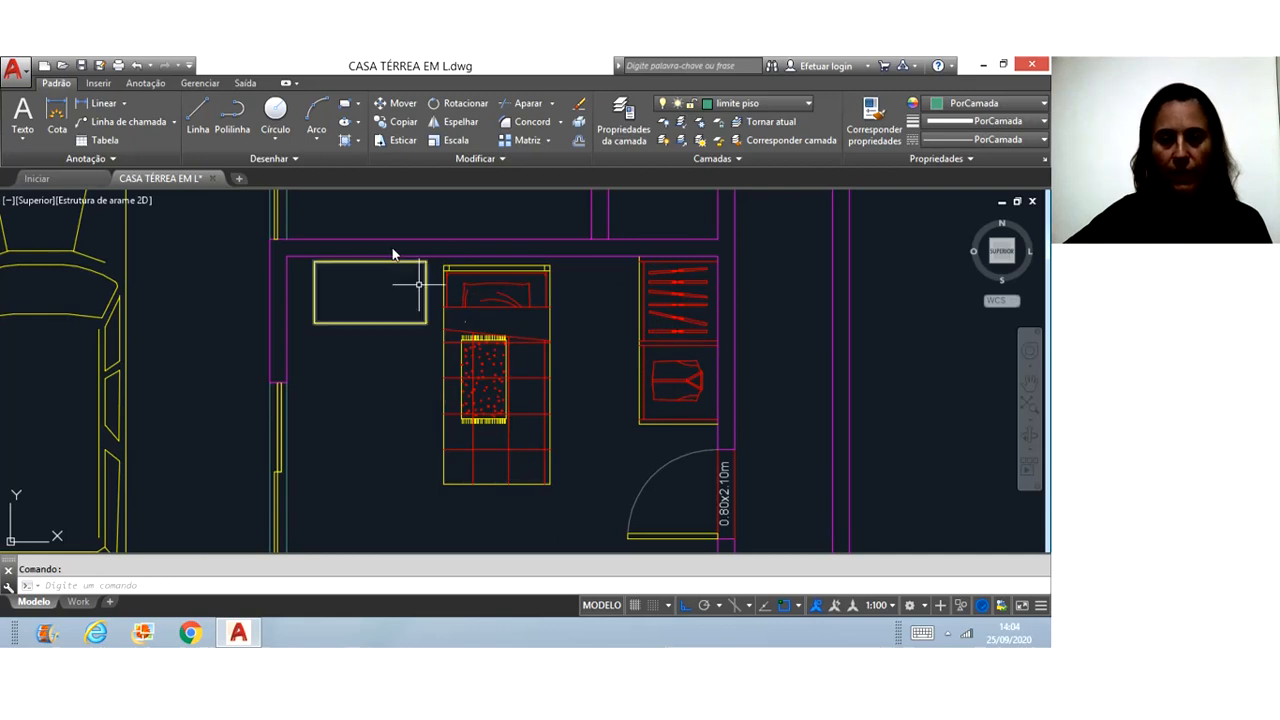
pyautogui.write('m')
pyautogui.press('Return')
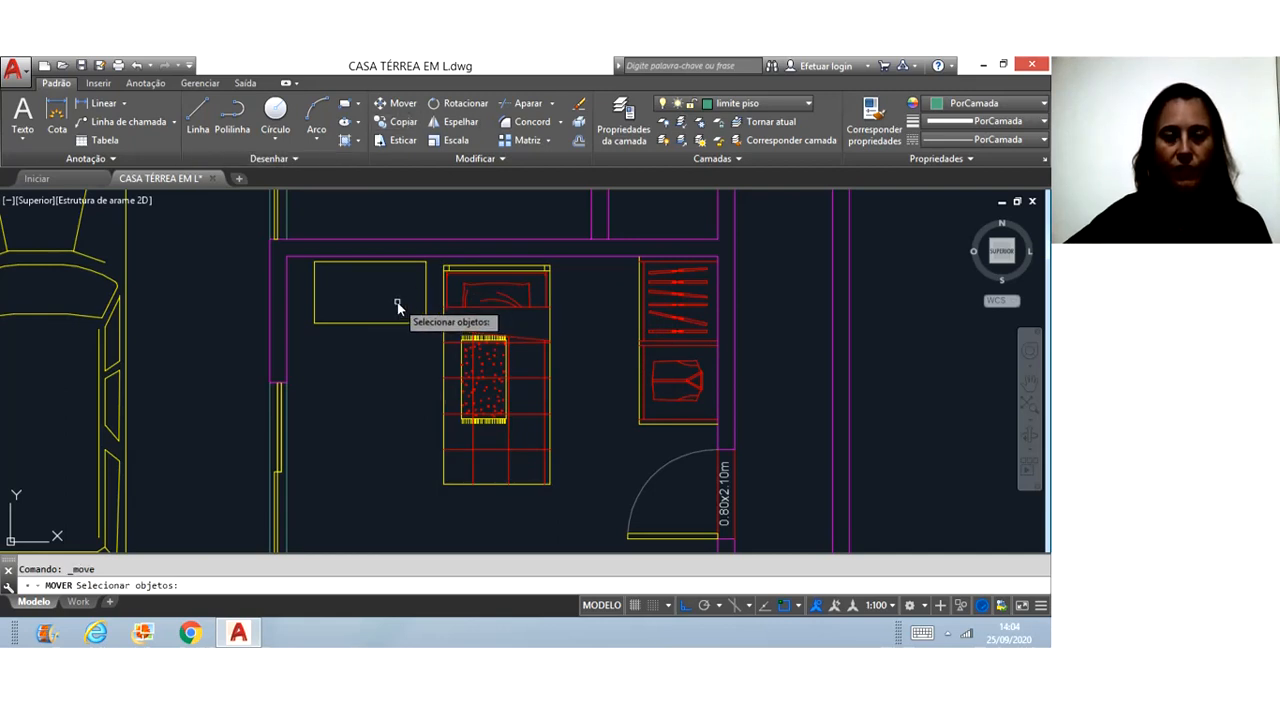
pyautogui.click(397, 303)
pyautogui.click(540, 437)
pyautogui.press('Return')
pyautogui.click(507, 420)
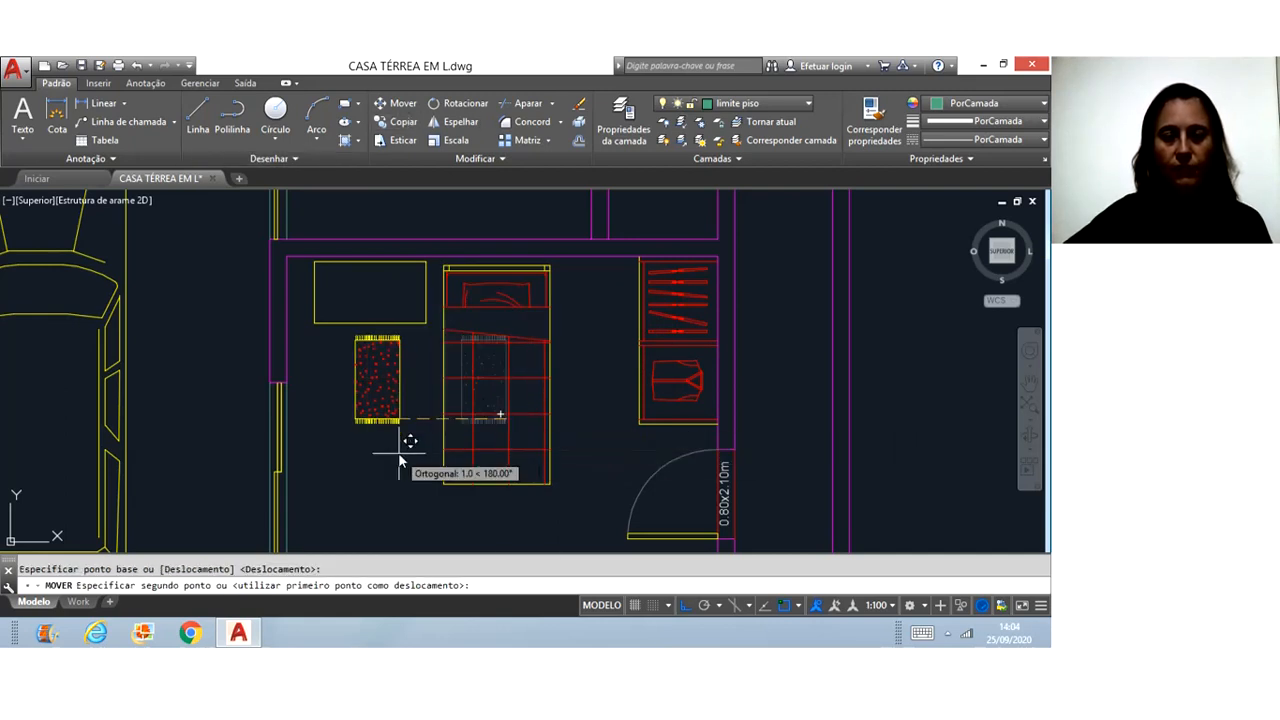
# - Open the layer properties manager for the house plan
pyautogui.scroll(-4, 400, 450)
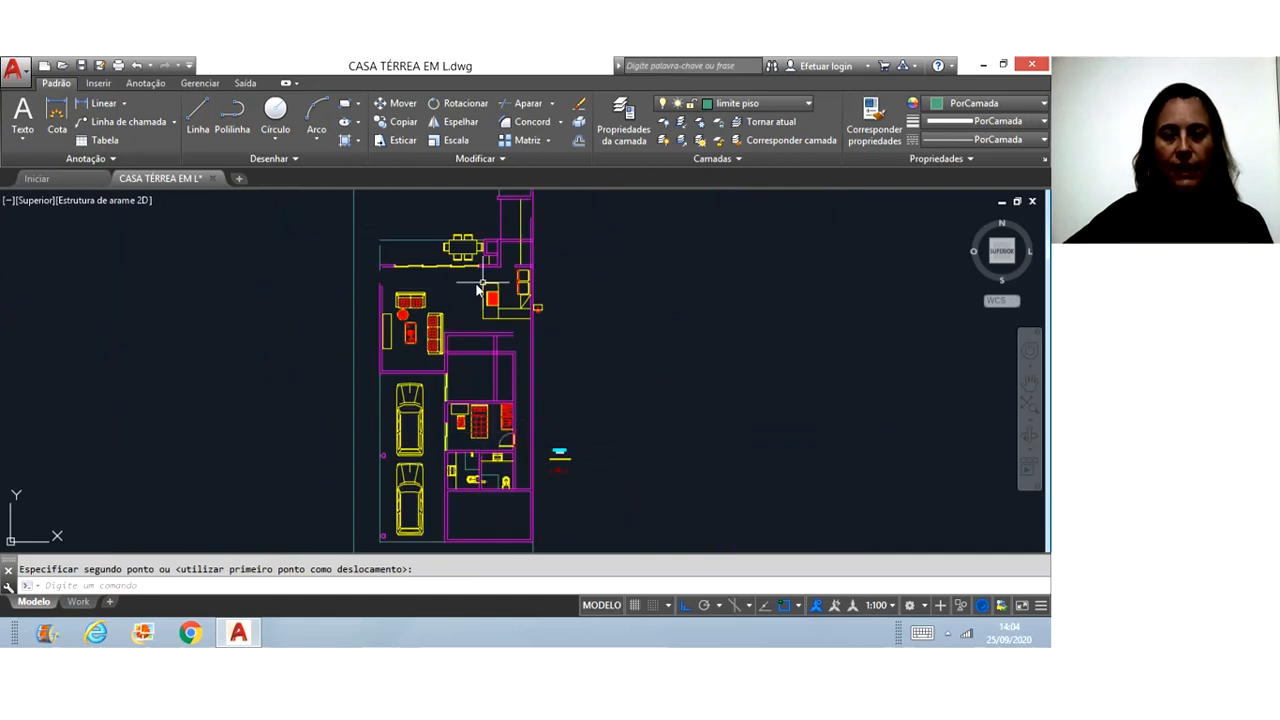
pyautogui.scroll(-3, 480, 250)
pyautogui.scroll(5, 490, 237)
pyautogui.scroll(2, 490, 237)
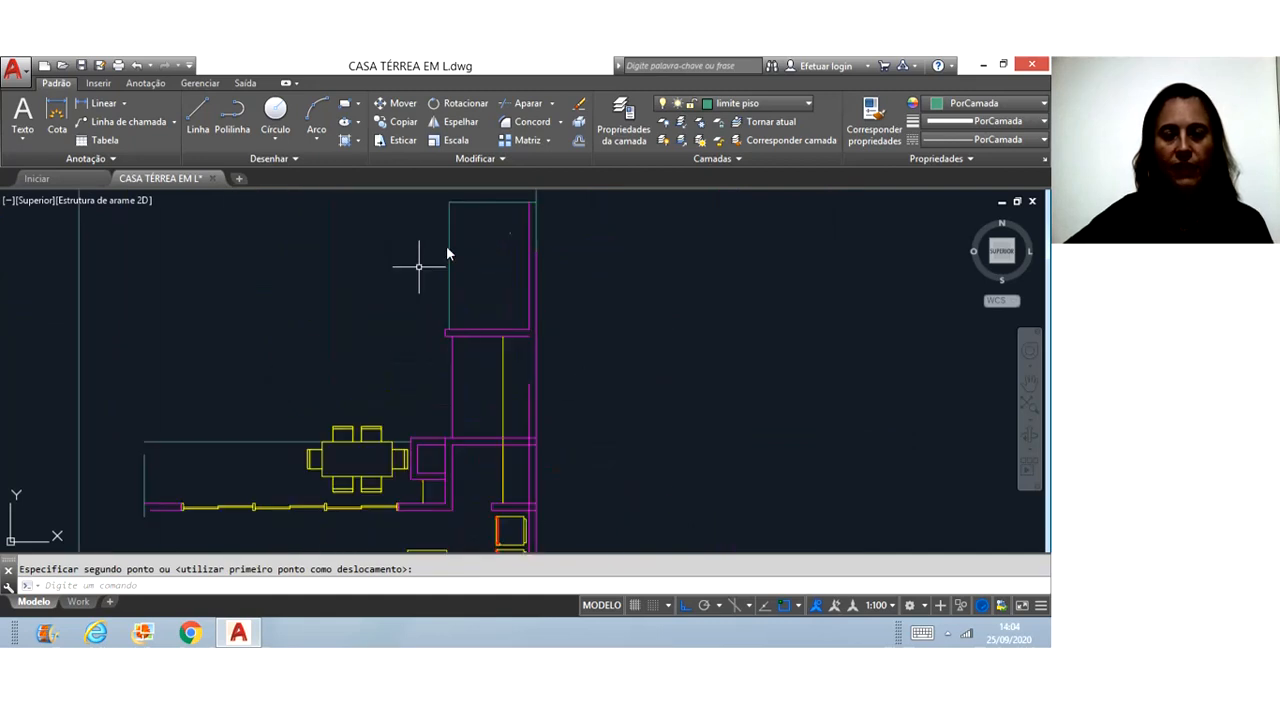
pyautogui.scroll(-4, 602, 299)
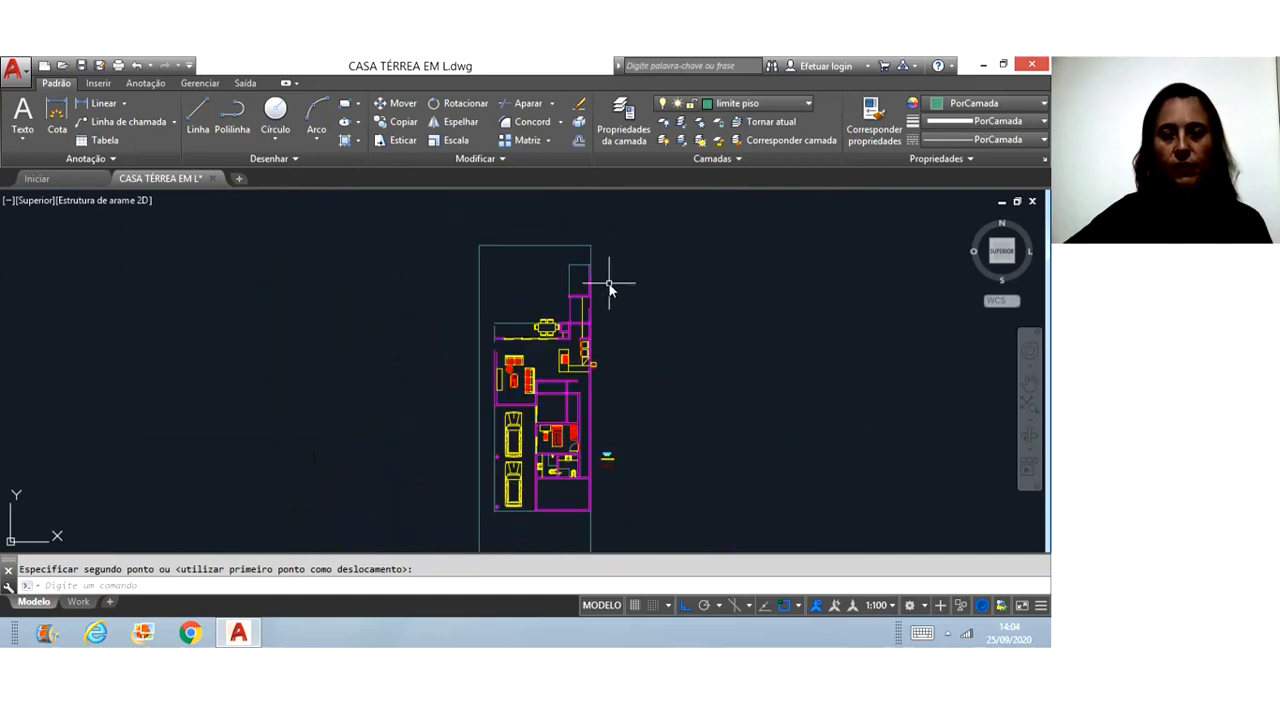
pyautogui.scroll(-2, 457, 266)
pyautogui.scroll(4, 513, 357)
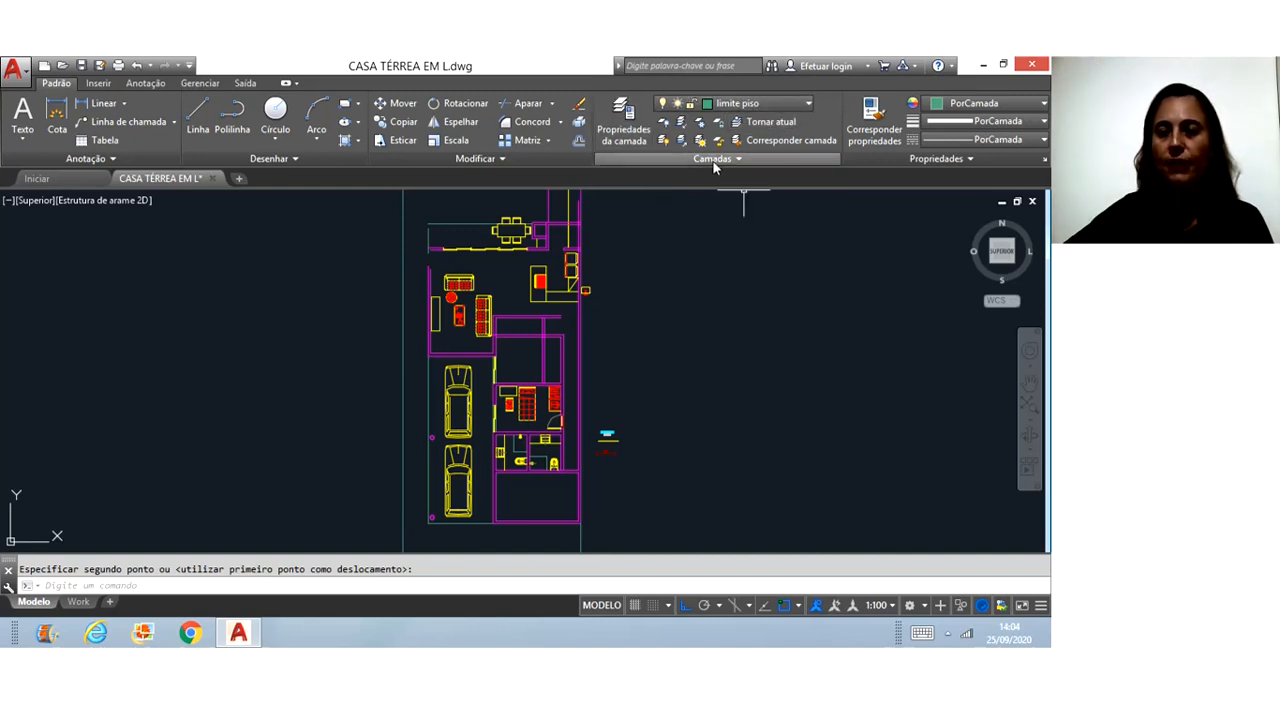
pyautogui.click(624, 135)
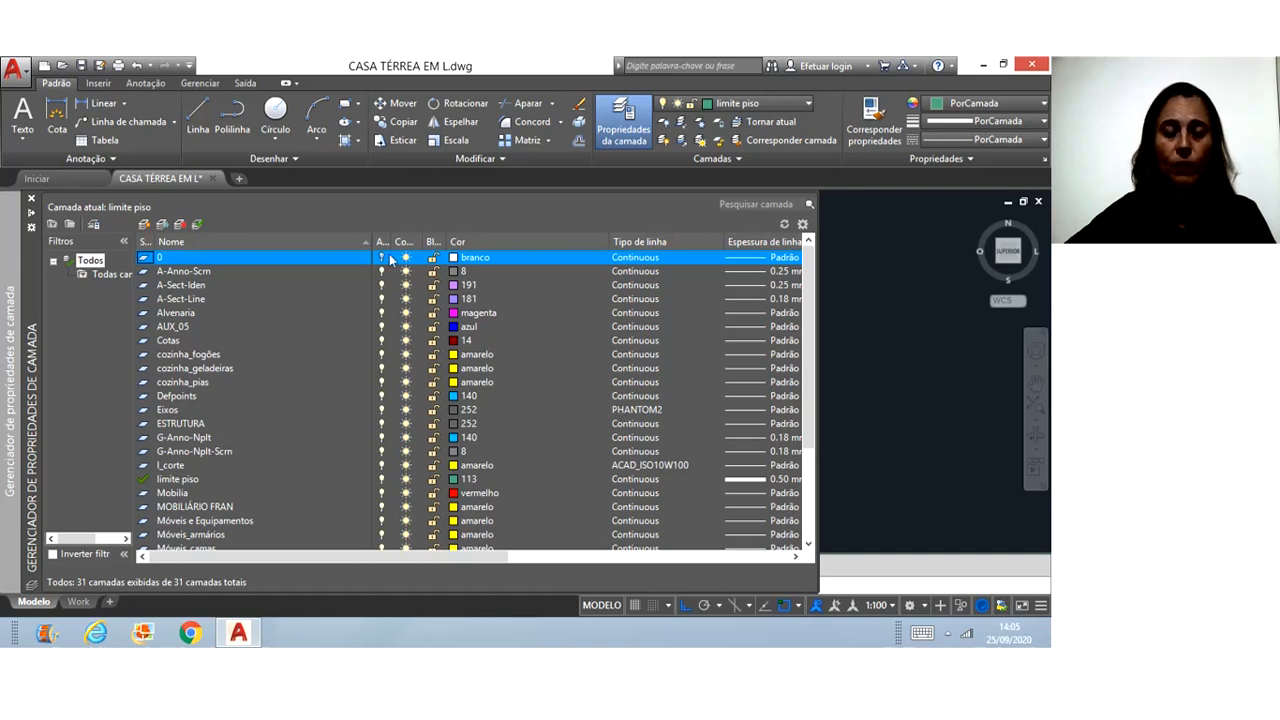
# - Turn off the Alvenaria layer and dock the layer manager beside the drawing
pyautogui.click(381, 316)
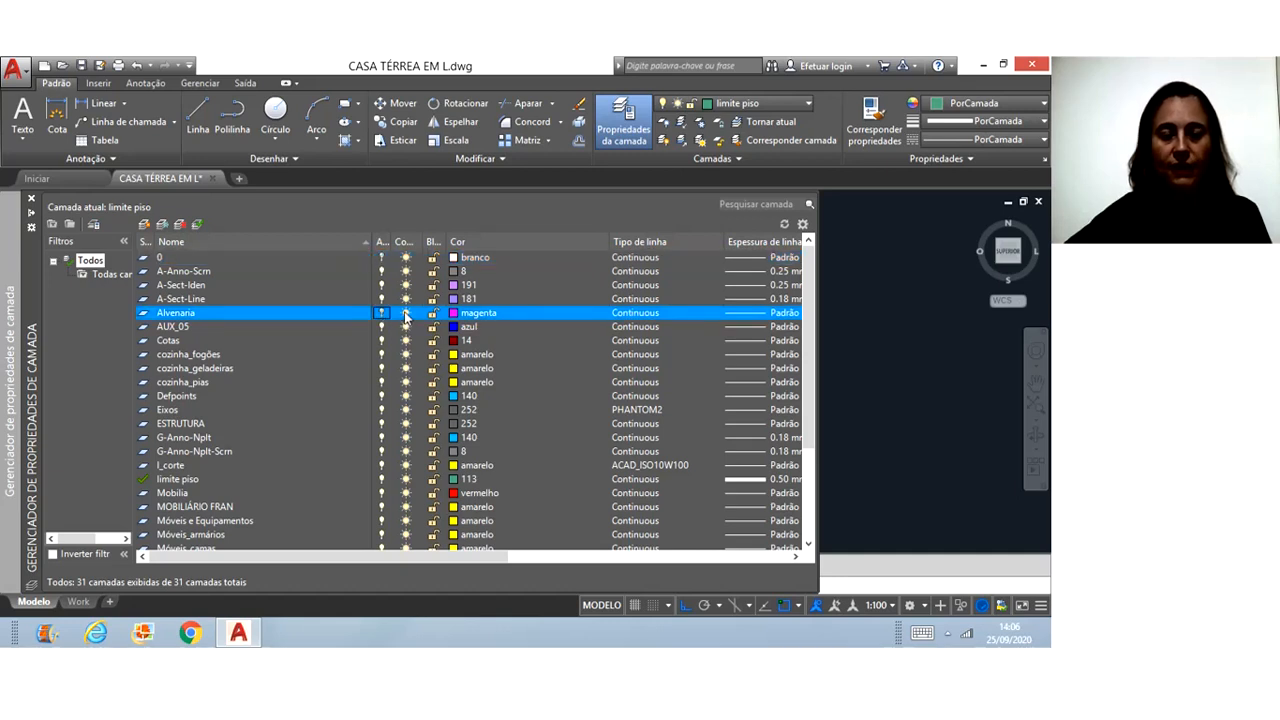
pyautogui.click(853, 332)
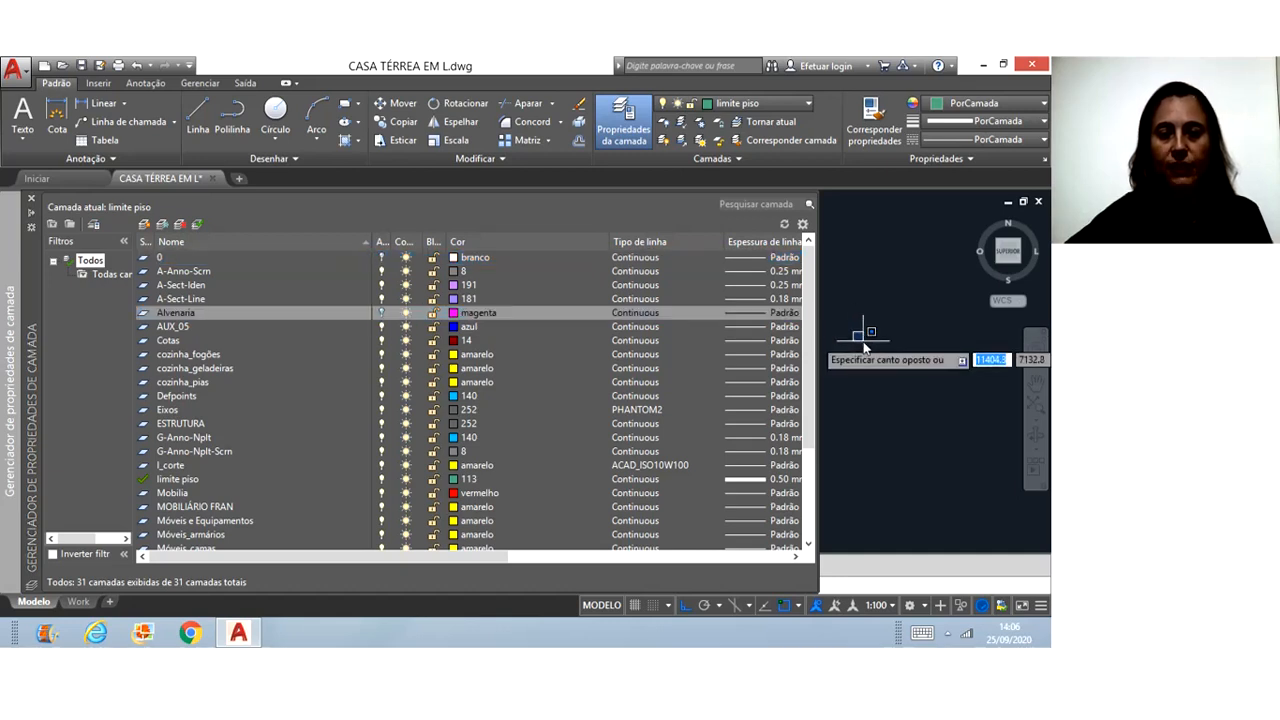
pyautogui.click(870, 354)
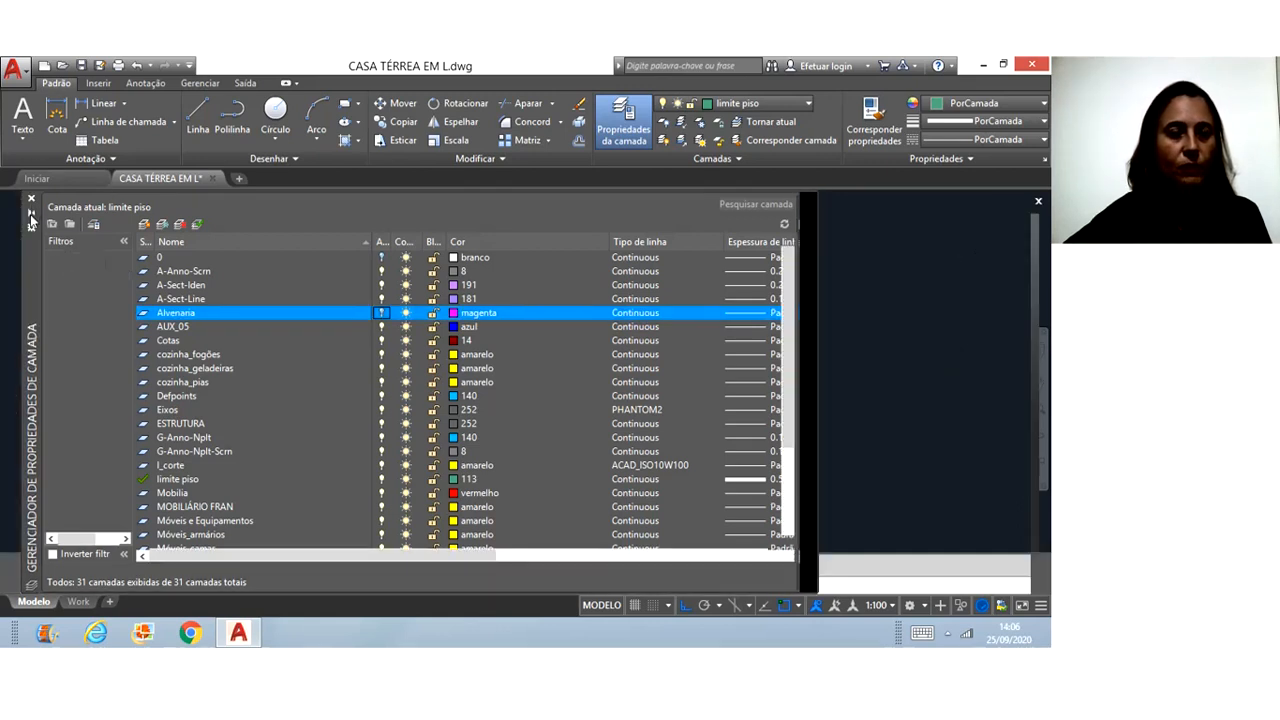
pyautogui.doubleClick(30, 220)
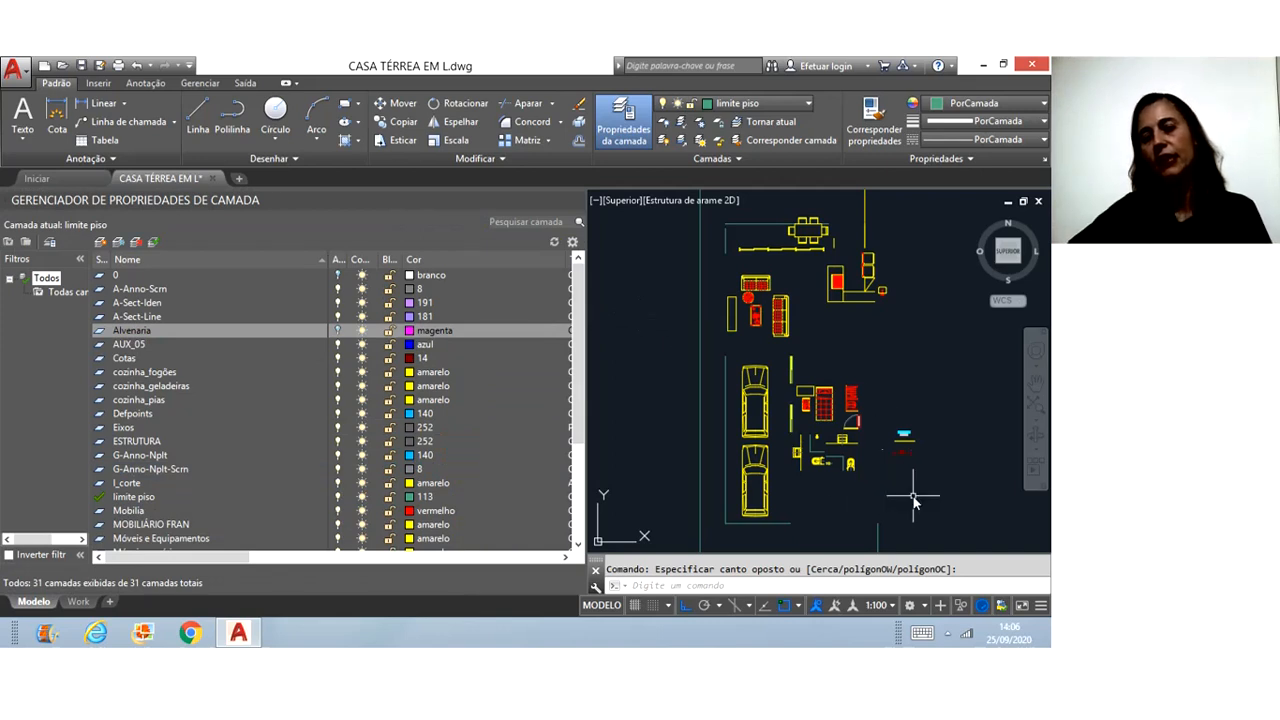
# - Turn the Alvenaria layer back on so the walls are displayed
pyautogui.scroll(-3, 697, 308)
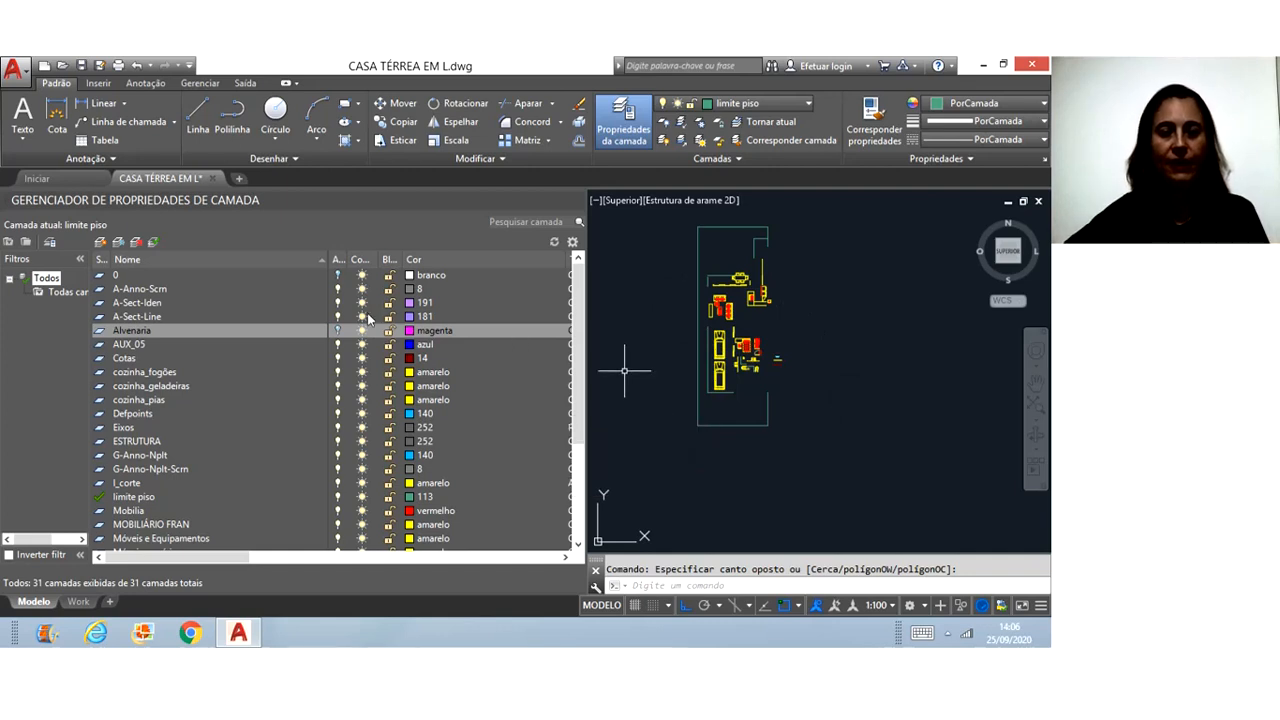
pyautogui.click(337, 331)
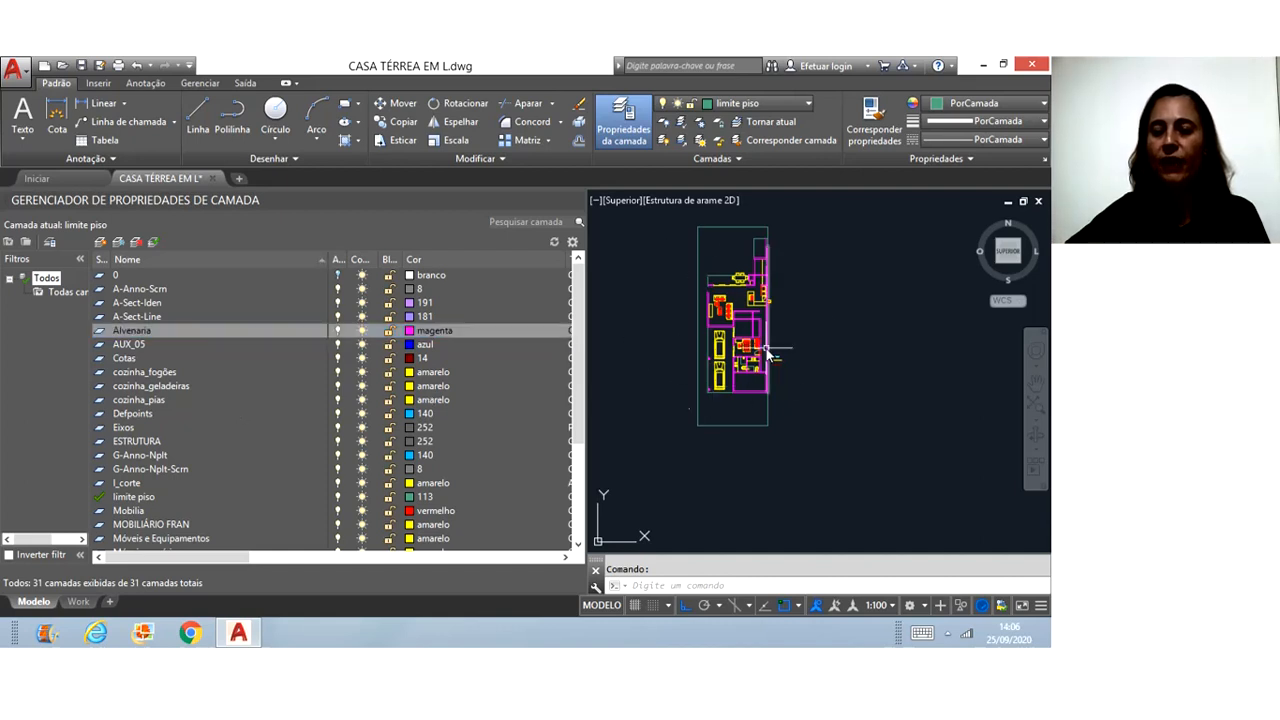
pyautogui.moveTo(769, 354)
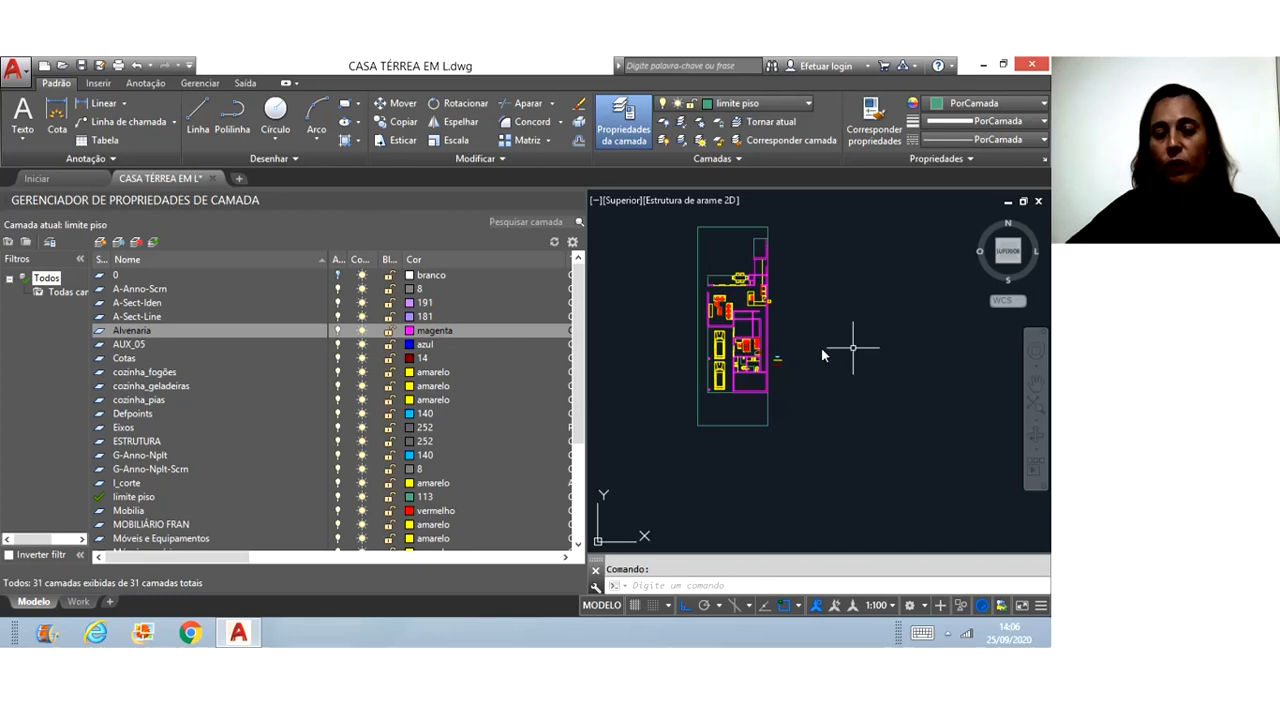
# - Turn off the furniture layers Móveis_sofás, Móveis_mesas, Móveis_diversos, Móveis_camas, Móveis_armários, Móveis e Equipamentos and MOBILIÁRIO FRAN
pyautogui.scroll(-2, 426, 429)
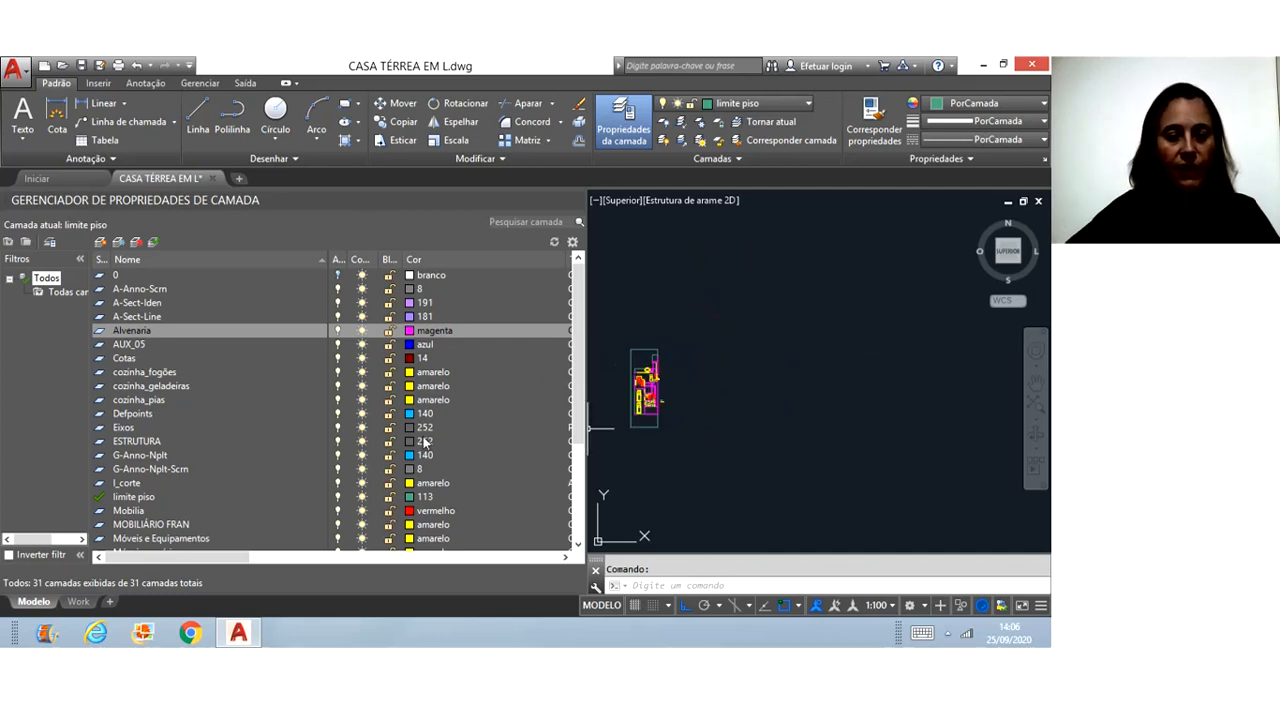
pyautogui.scroll(1, 435, 465)
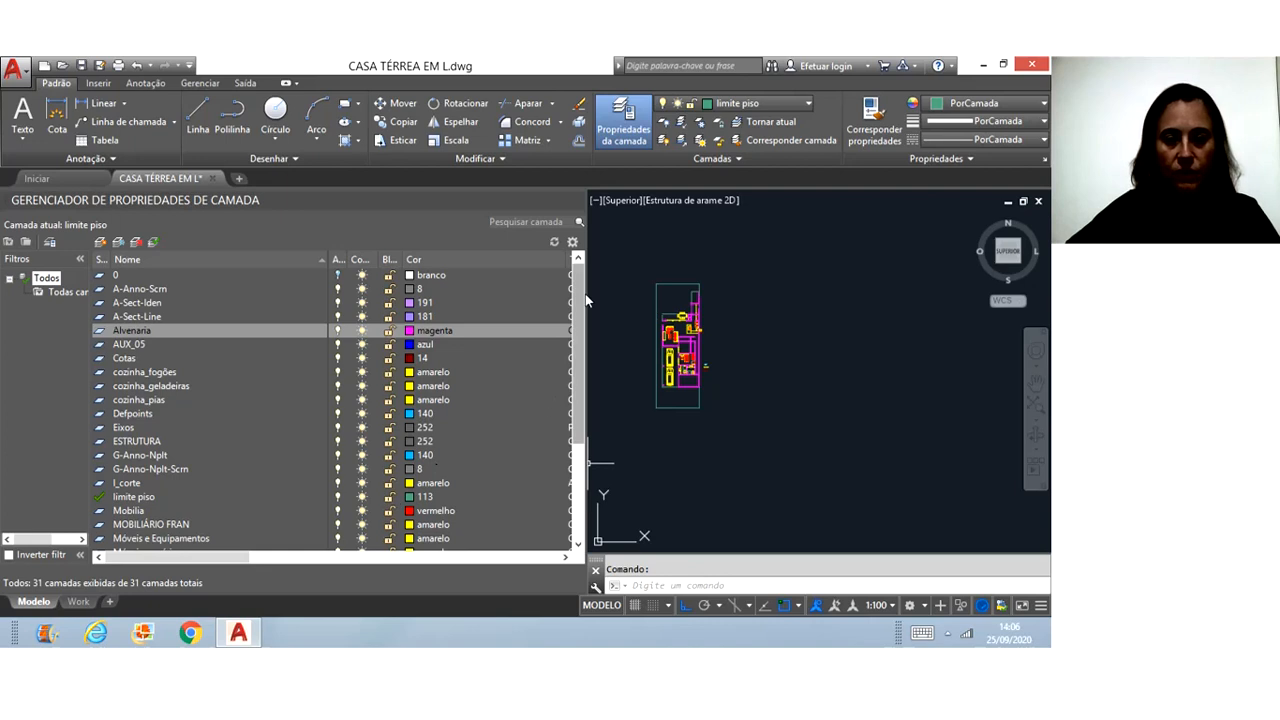
pyautogui.moveTo(586, 286); pyautogui.dragTo(581, 377)
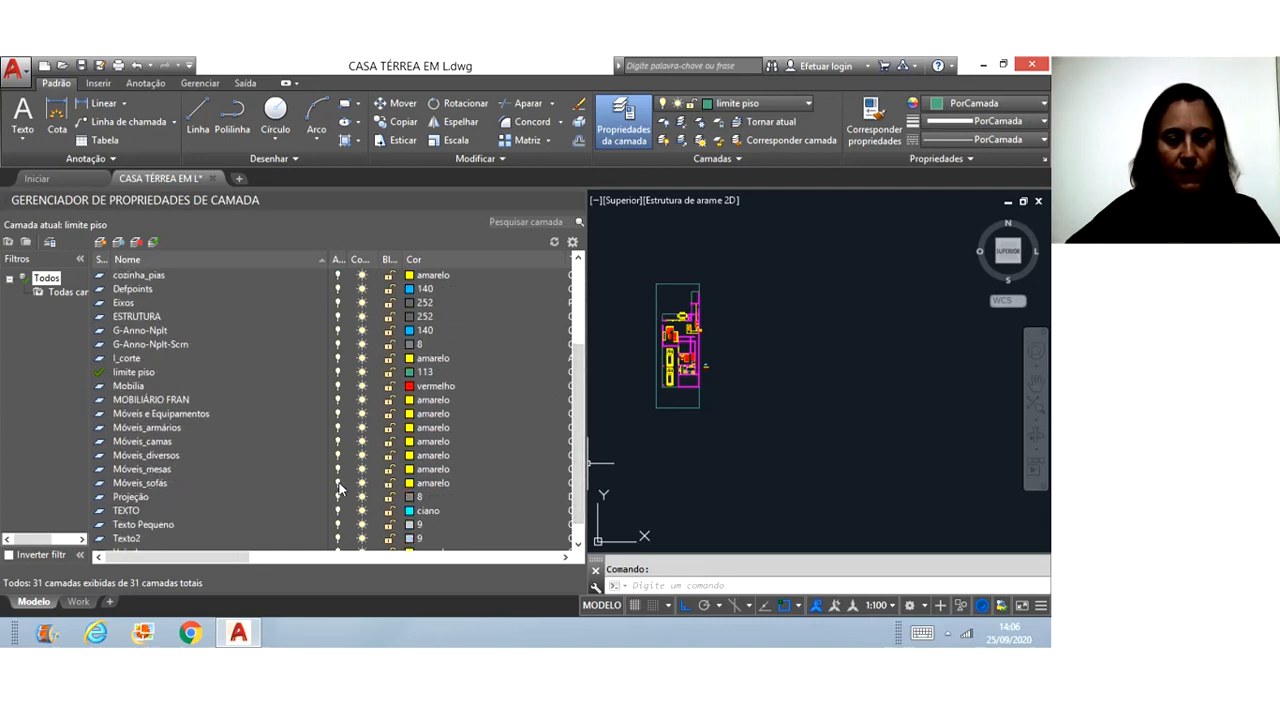
pyautogui.click(338, 483)
pyautogui.click(338, 469)
pyautogui.click(338, 455)
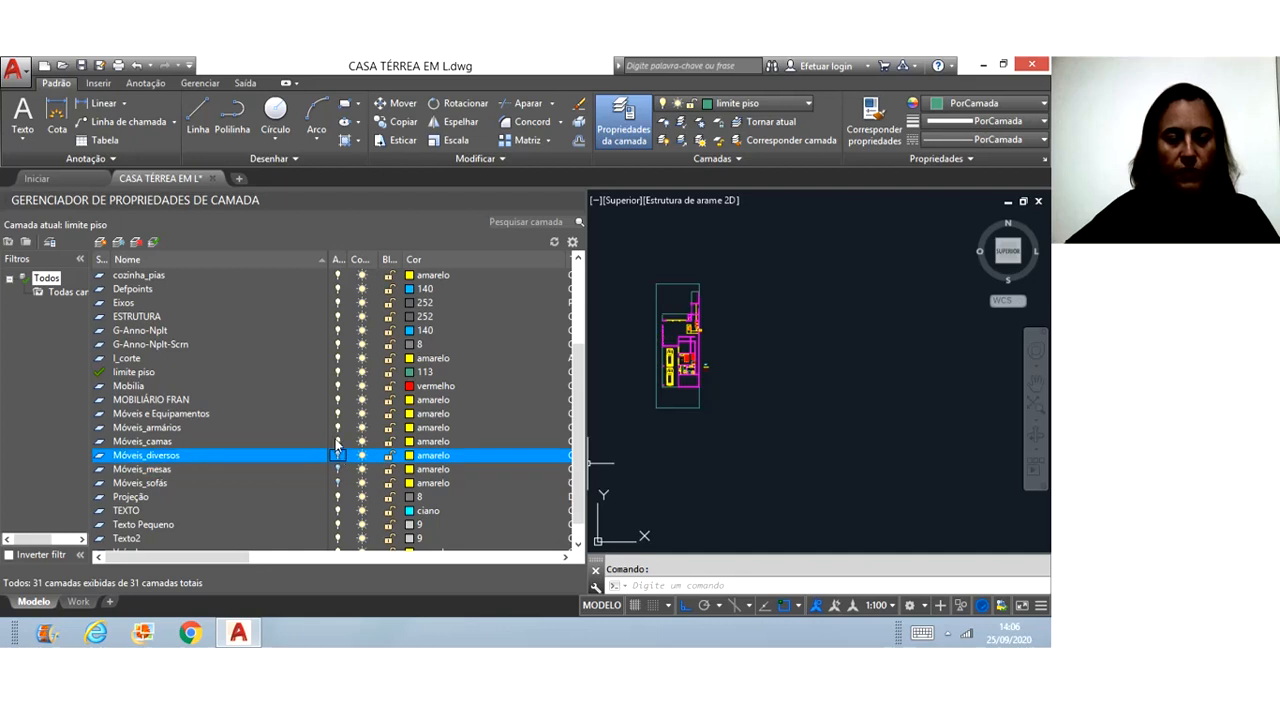
pyautogui.click(338, 441)
pyautogui.click(338, 427)
pyautogui.click(338, 413)
pyautogui.click(338, 399)
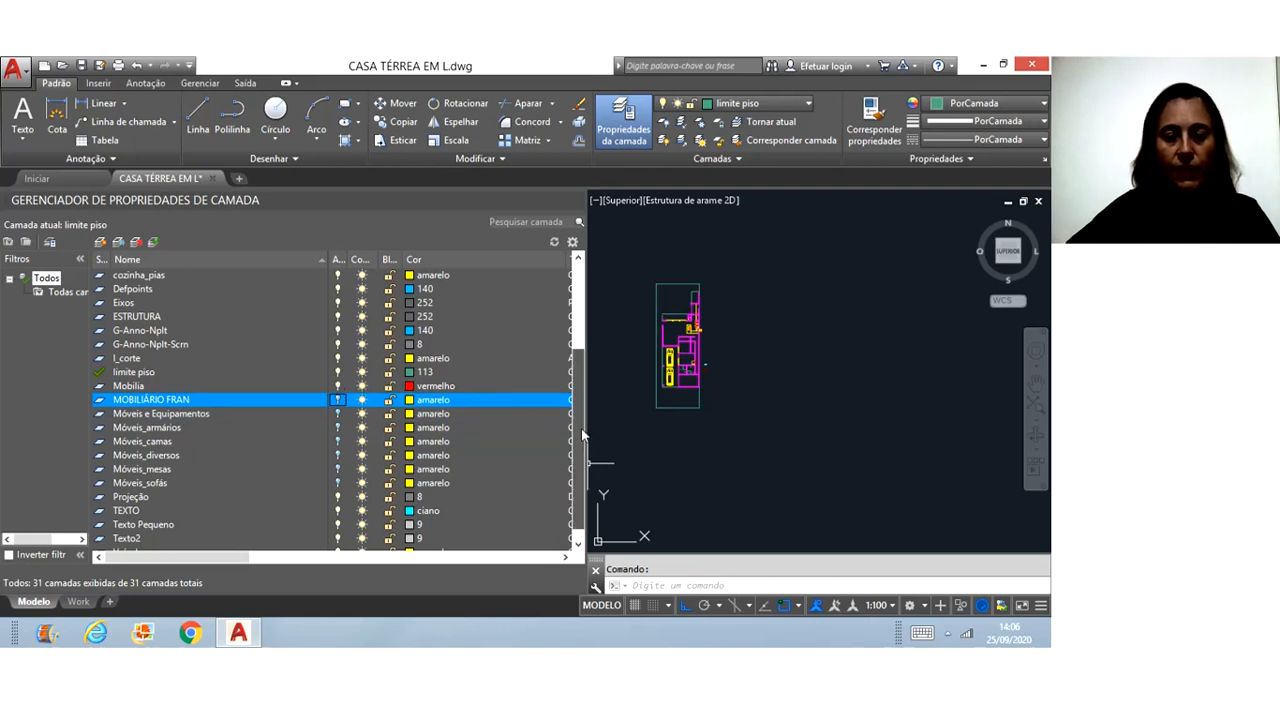
# - Turn off the Veículos layer and the kitchen layers cozinha_pias, cozinha_geladeiras and cozinha_fogões
pyautogui.scroll(-1, 581, 428)
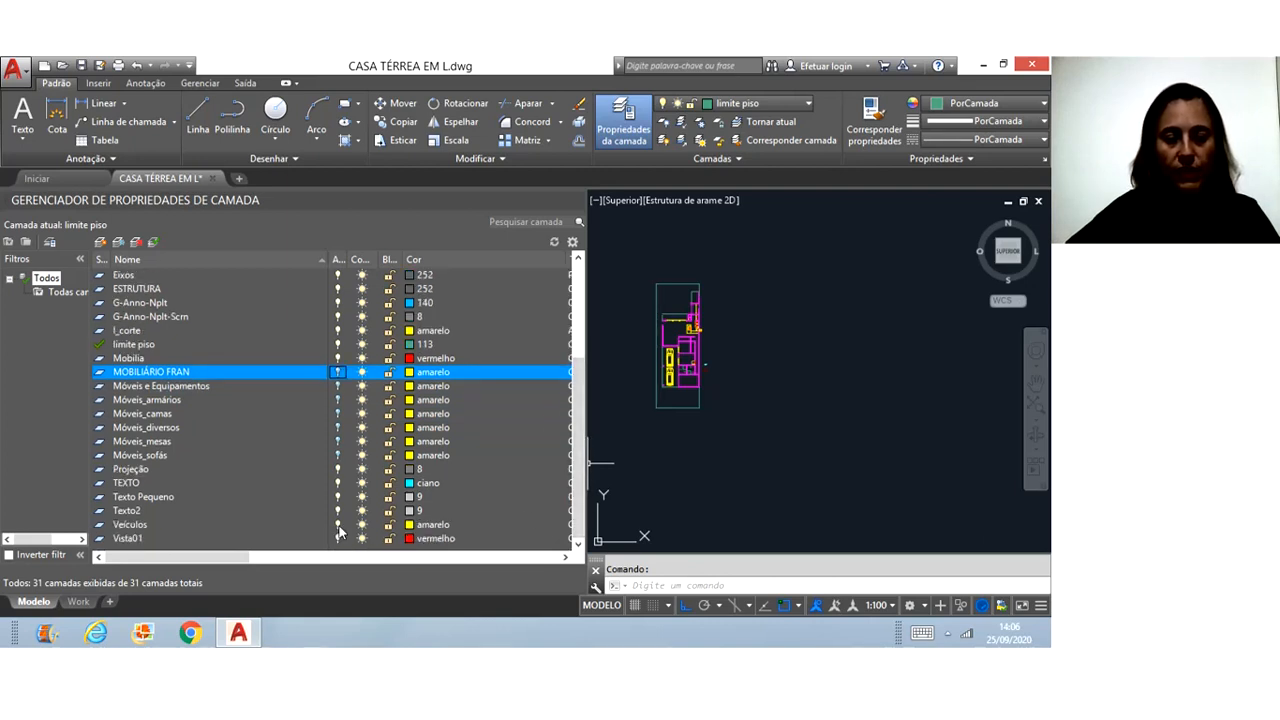
pyautogui.click(349, 527)
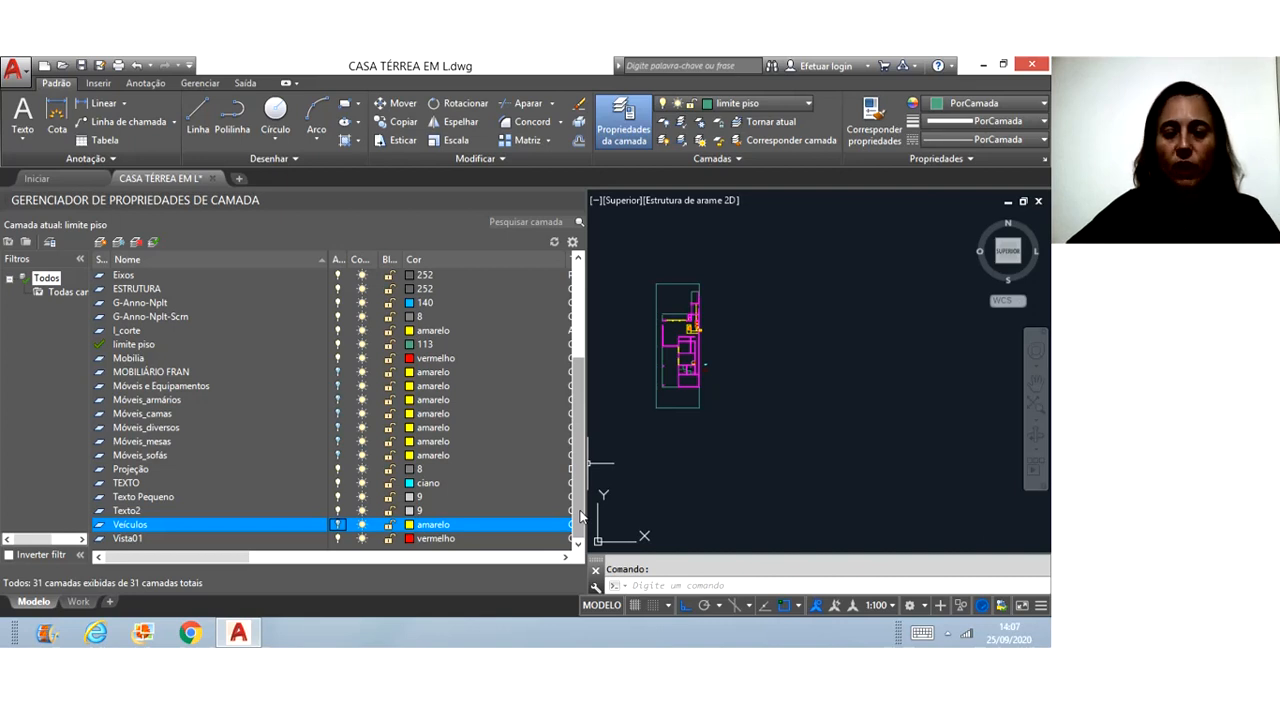
pyautogui.moveTo(580, 516); pyautogui.dragTo(577, 450)
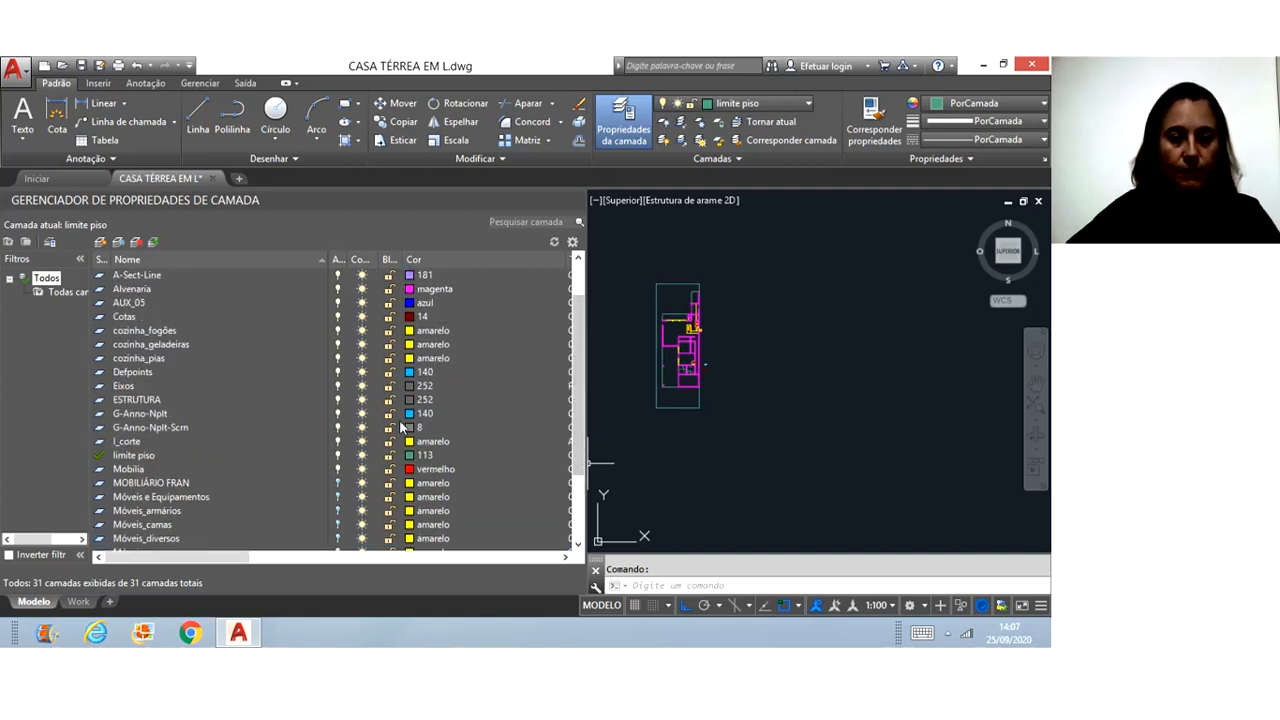
pyautogui.click(340, 345)
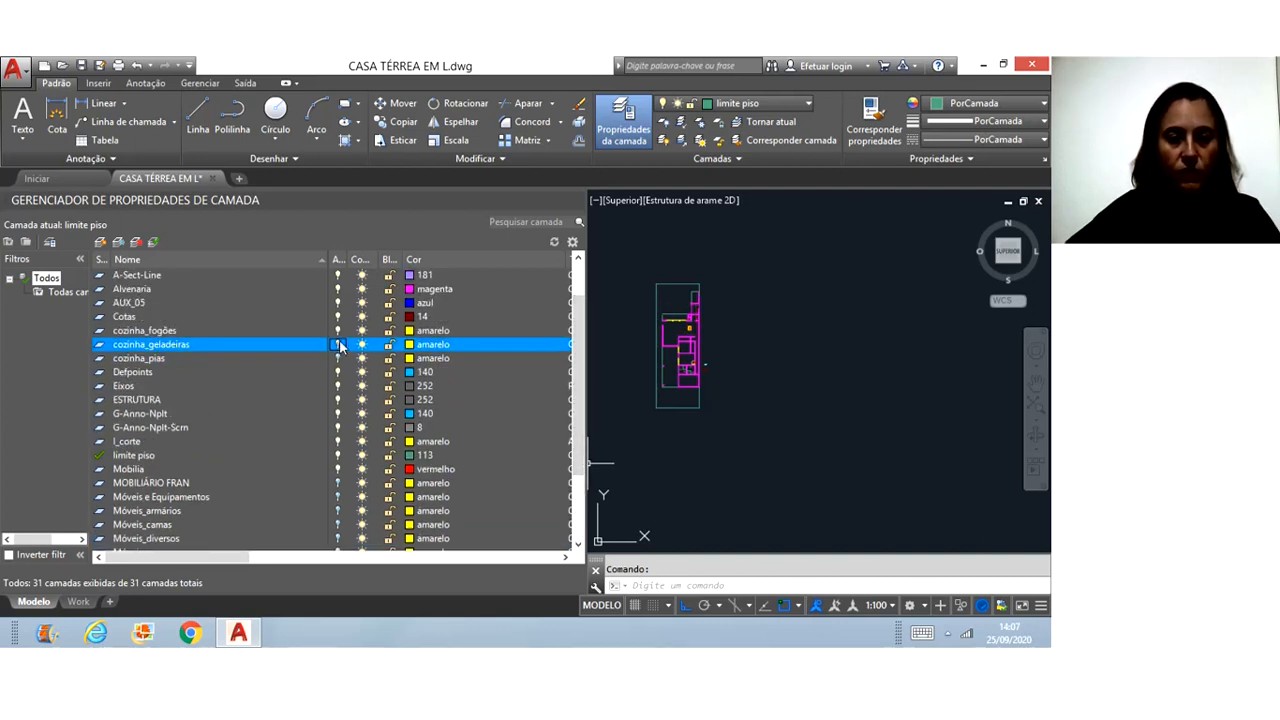
pyautogui.click(339, 331)
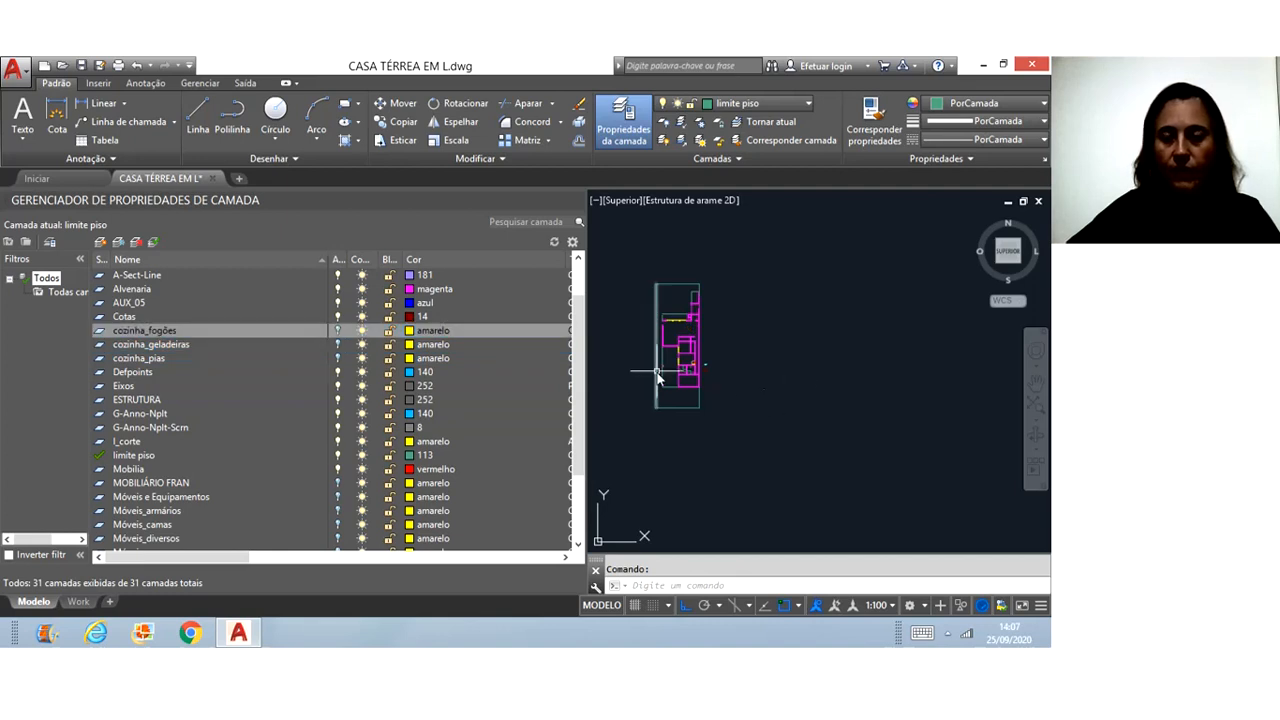
# - Inspect the walls, doors, windows and bathrooms remaining in the plan with the furniture layers off
pyautogui.scroll(5, 657, 374)
pyautogui.scroll(-4, 657, 374)
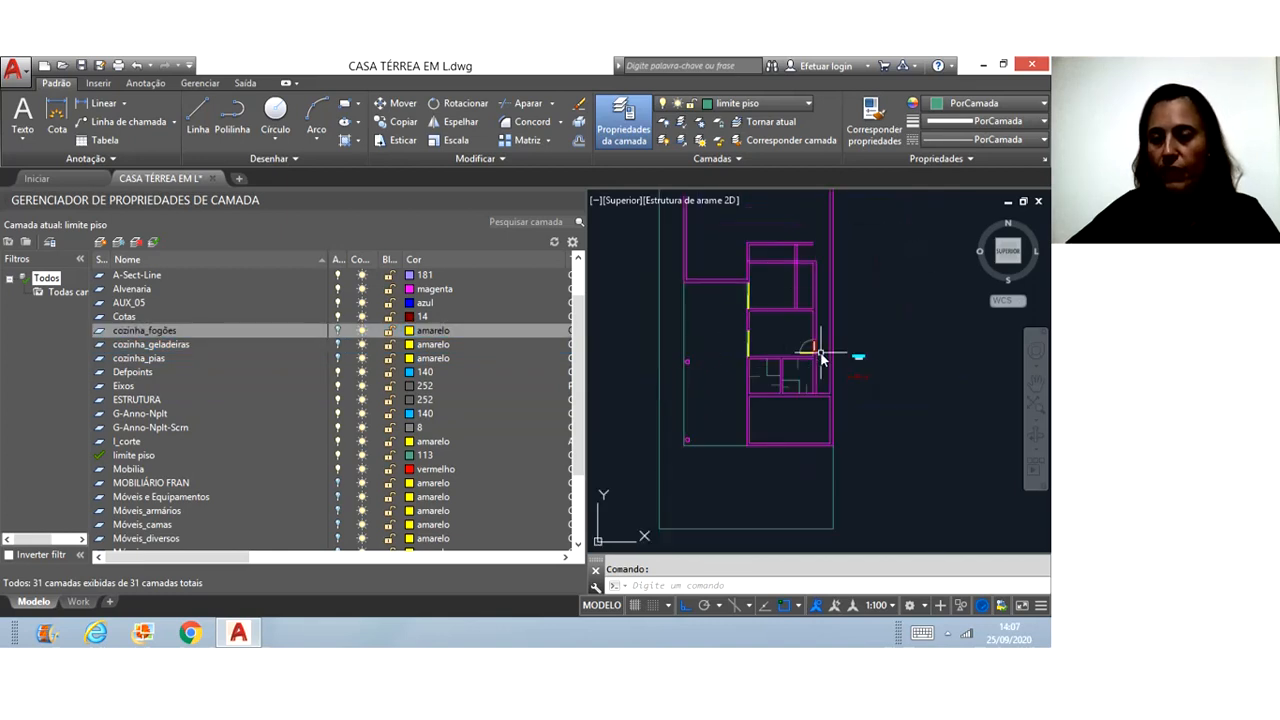
pyautogui.scroll(-1, 820, 398)
pyautogui.scroll(3, 820, 285)
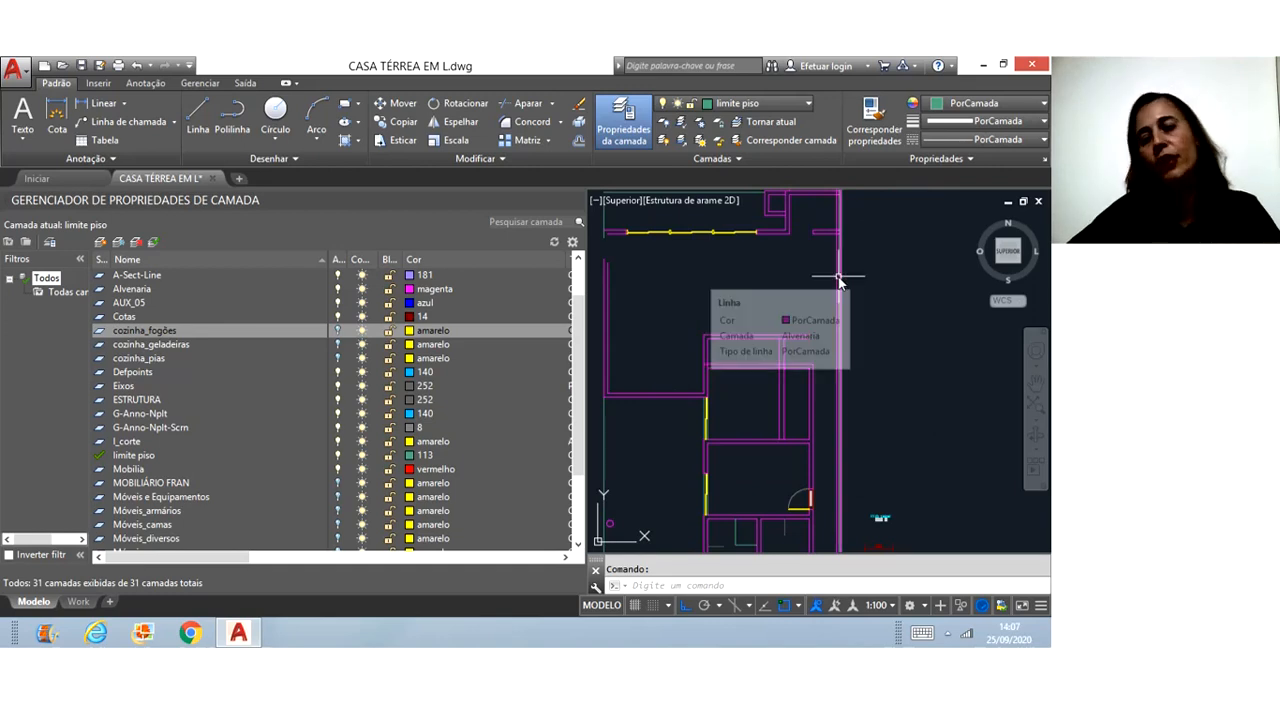
pyautogui.scroll(-3, 810, 262)
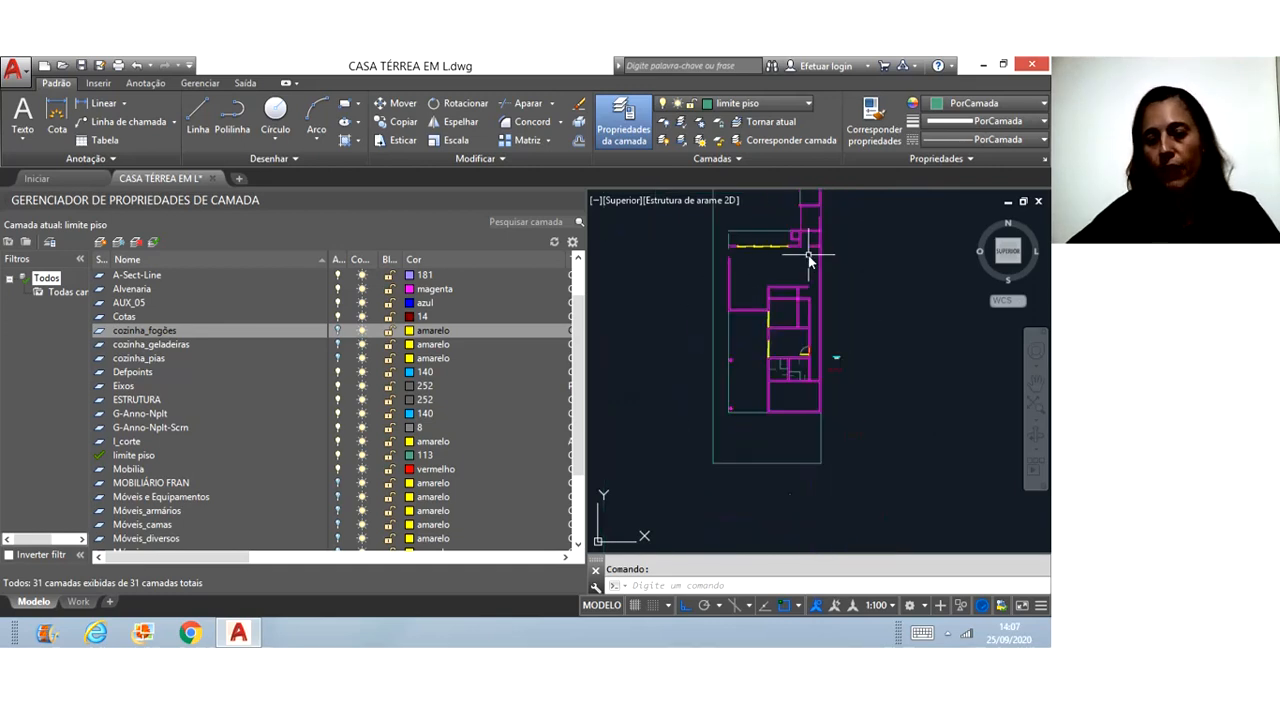
pyautogui.scroll(4, 790, 390)
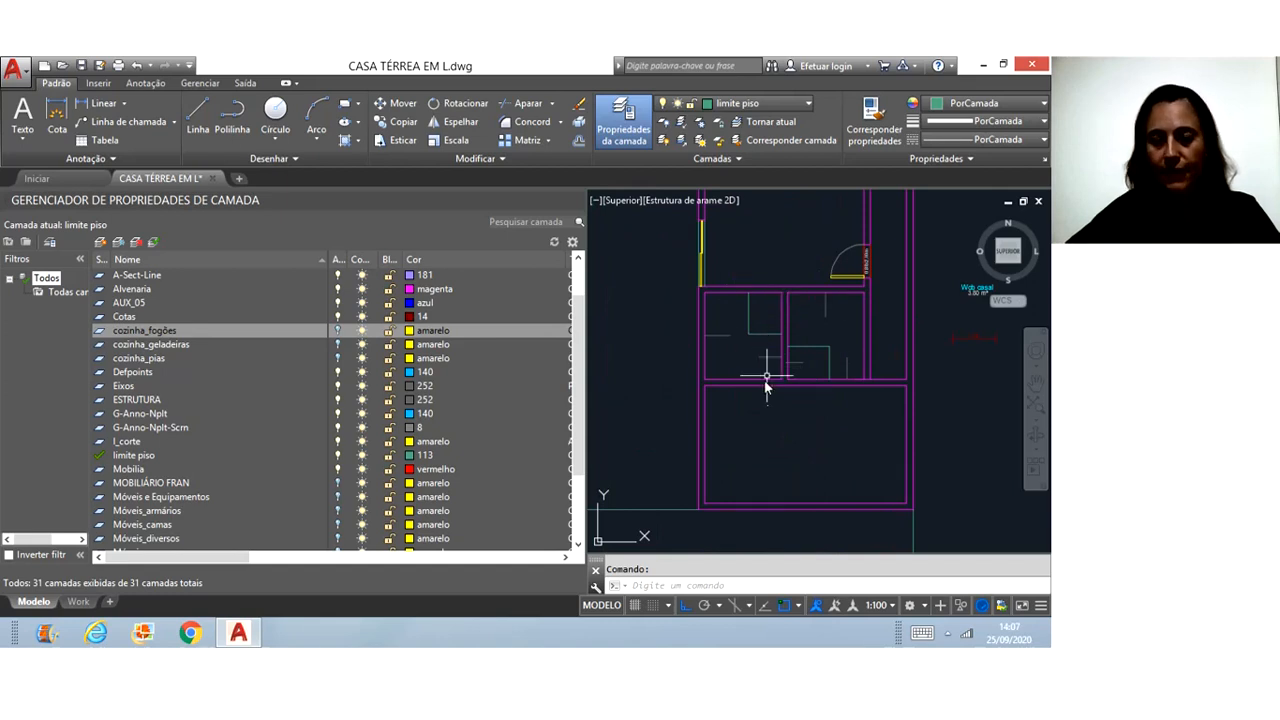
# - Turn the cozinha_fogões layer back on and lock it
pyautogui.scroll(-3, 683, 413)
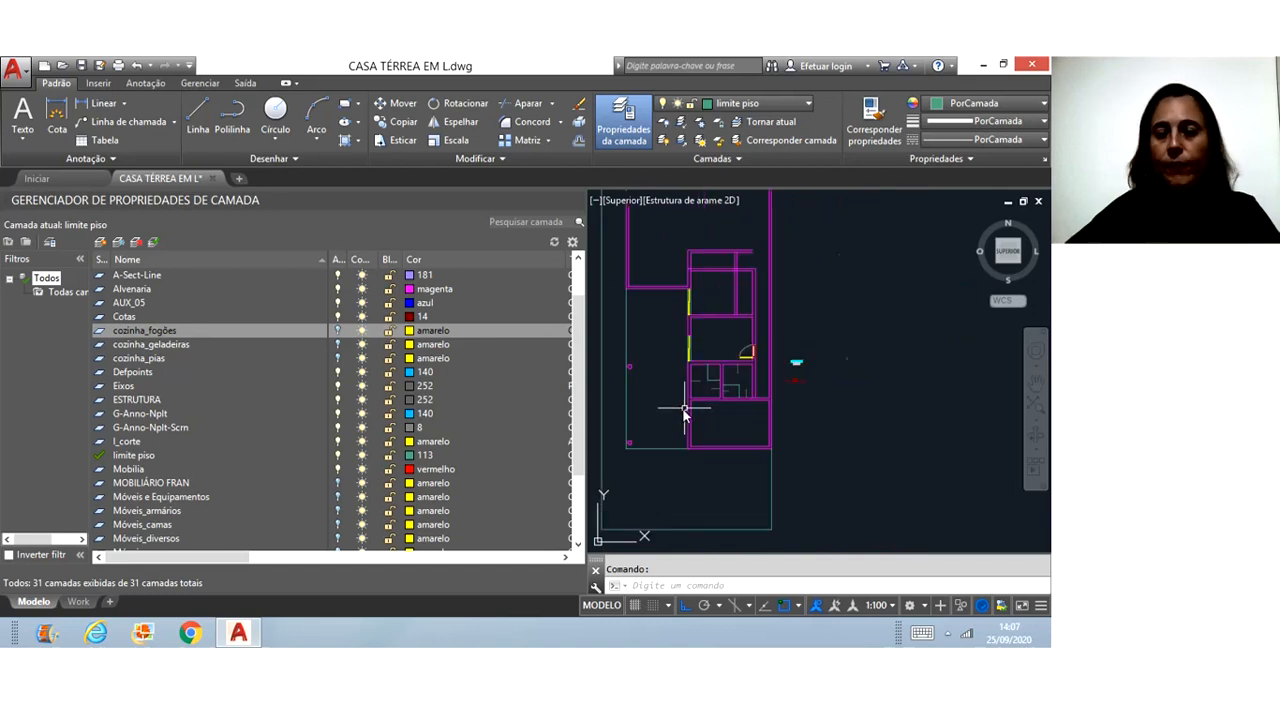
pyautogui.scroll(-2, 786, 415)
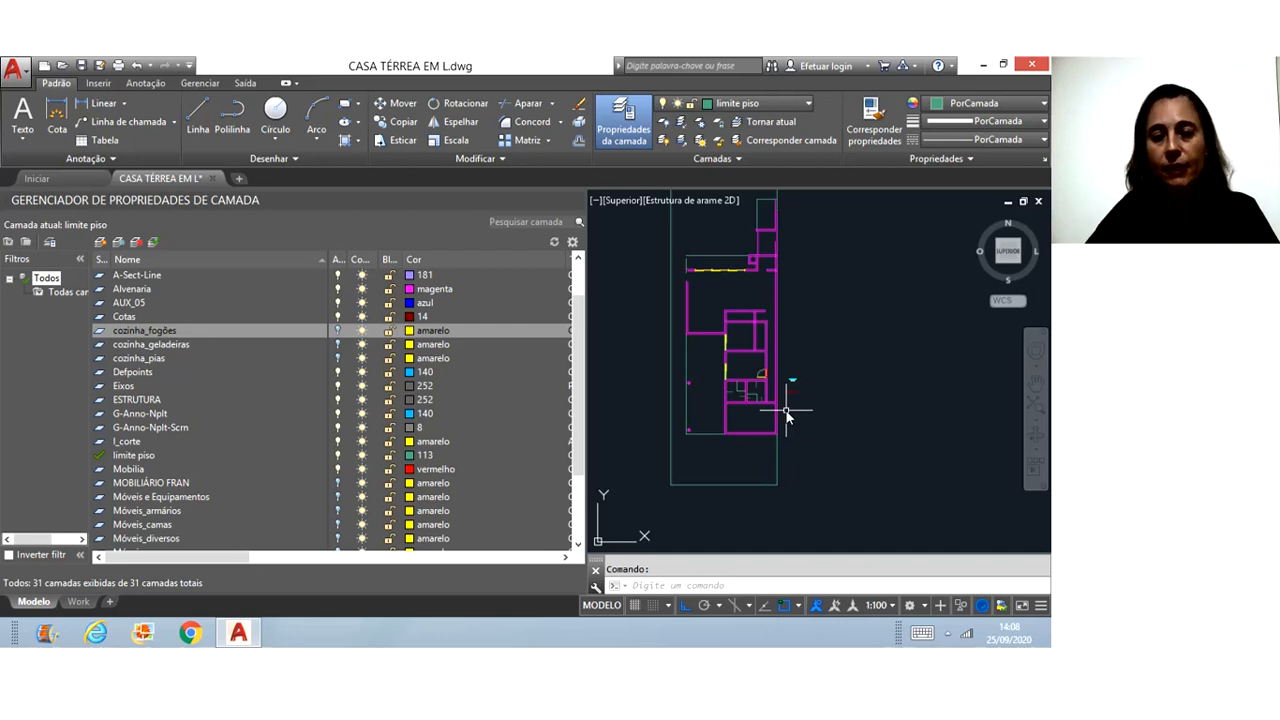
pyautogui.click(390, 333)
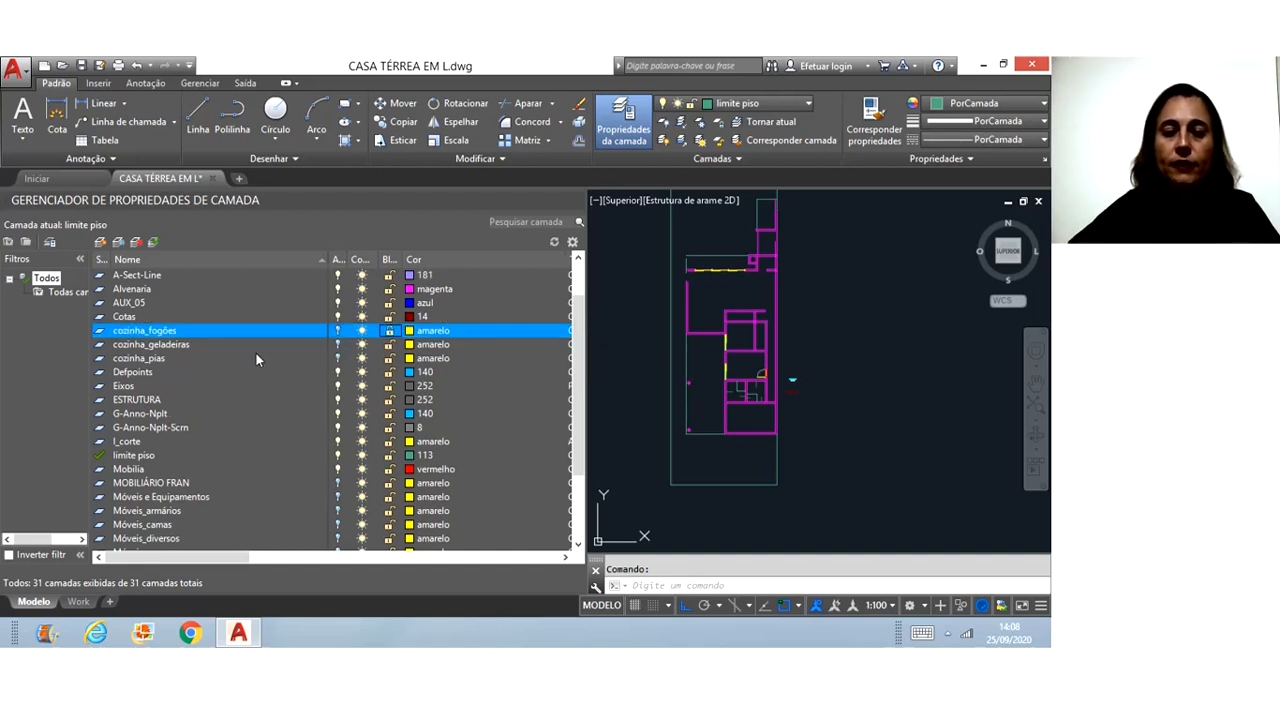
pyautogui.click(337, 332)
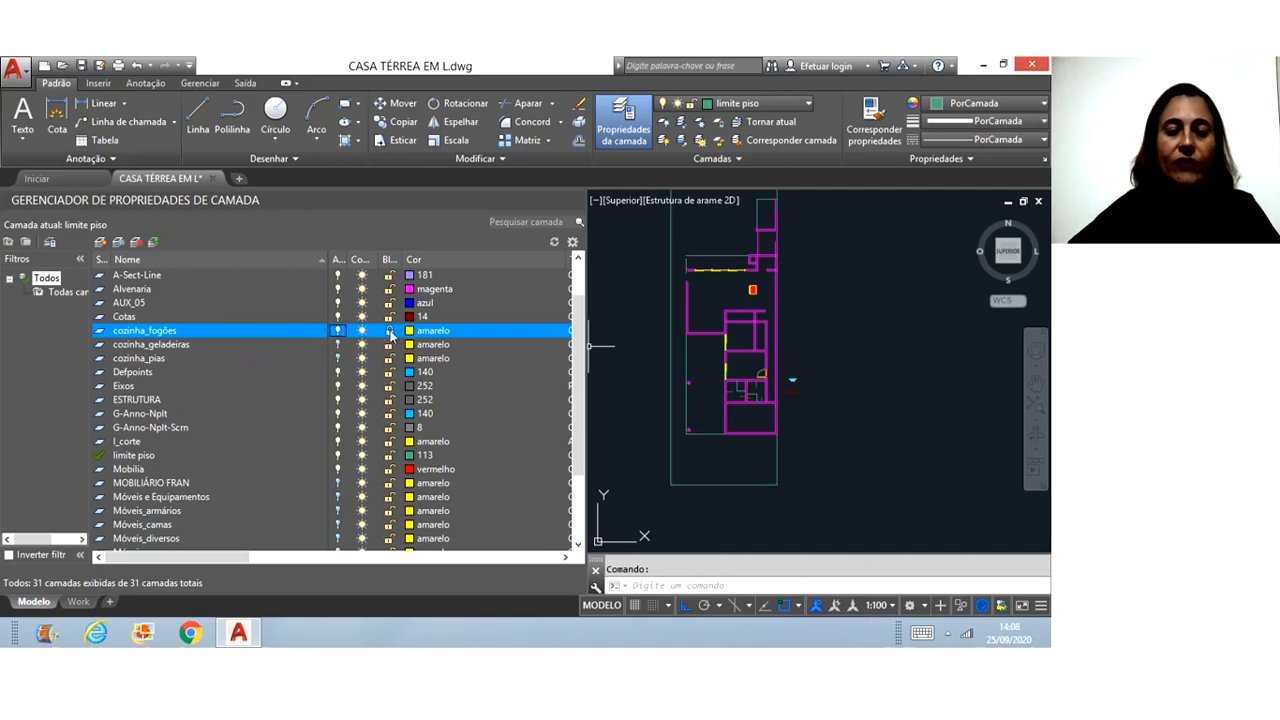
pyautogui.click(389, 333)
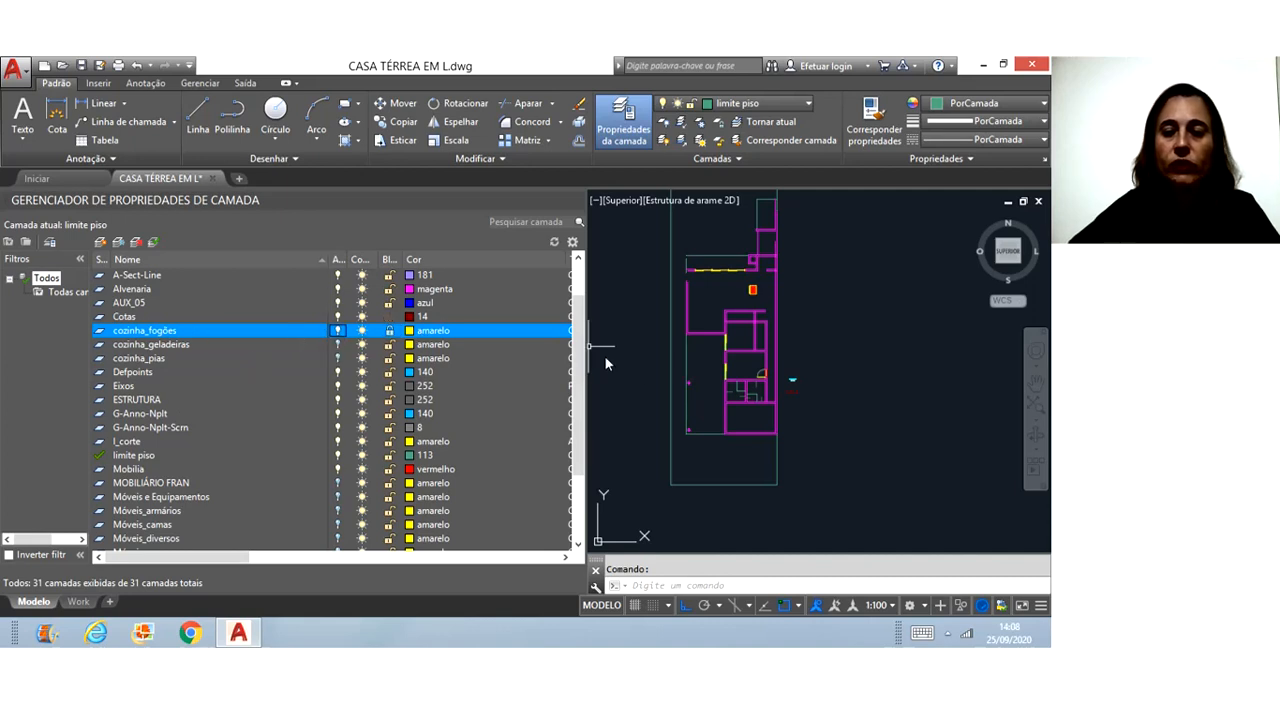
pyautogui.click(660, 371)
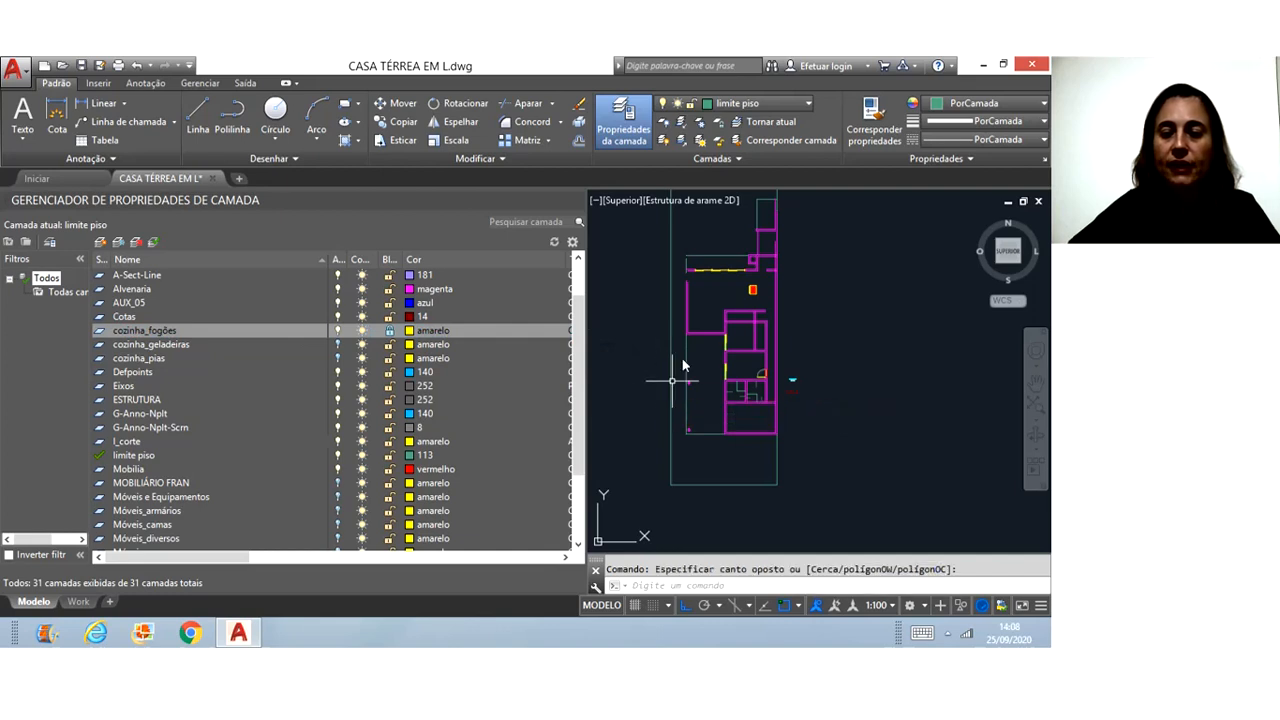
# - Delete the six-burner stove block in the kitchen to test the layer lock
pyautogui.scroll(5, 742, 292)
pyautogui.scroll(4, 742, 292)
pyautogui.scroll(-4, 820, 368)
pyautogui.scroll(6, 851, 343)
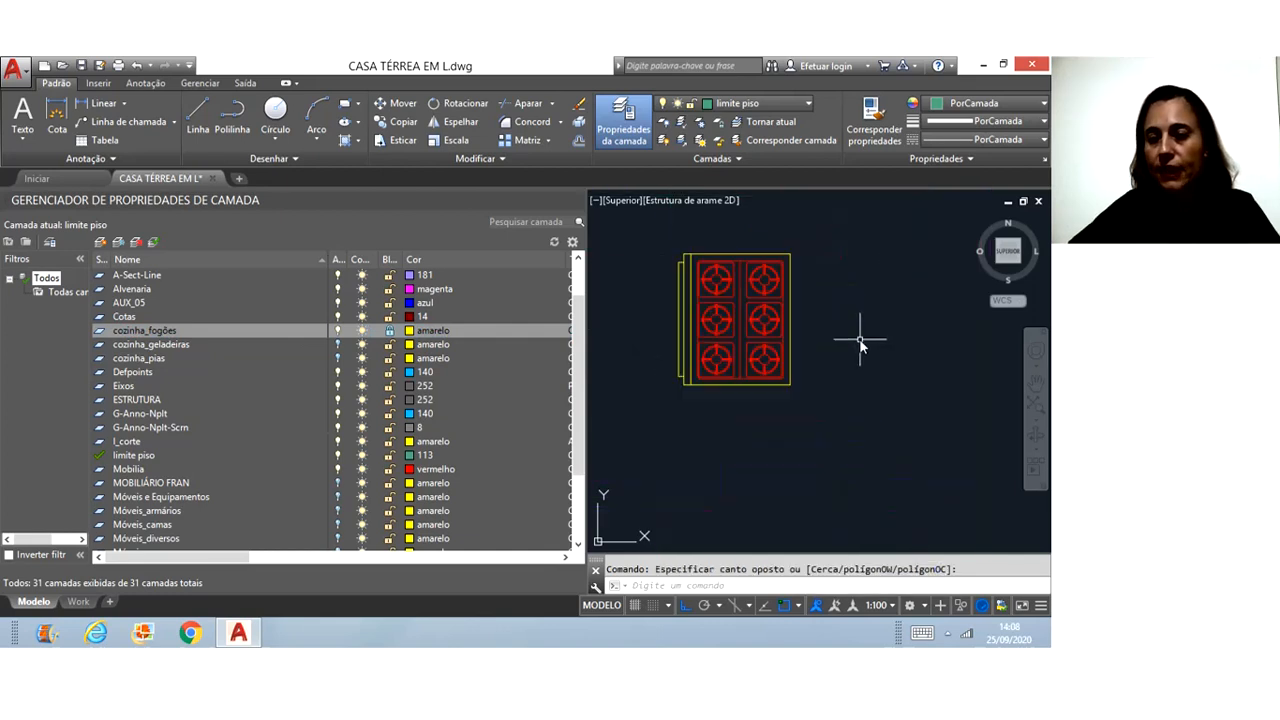
pyautogui.click(660, 278)
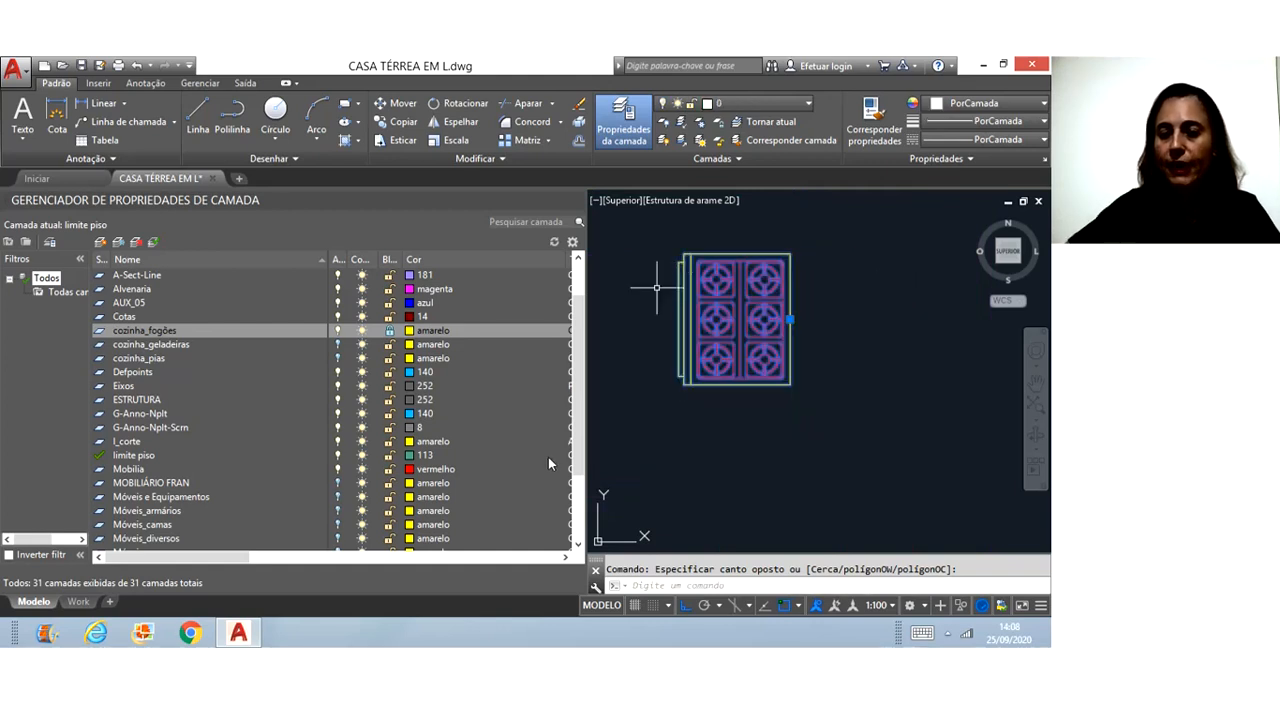
pyautogui.press('Delete')
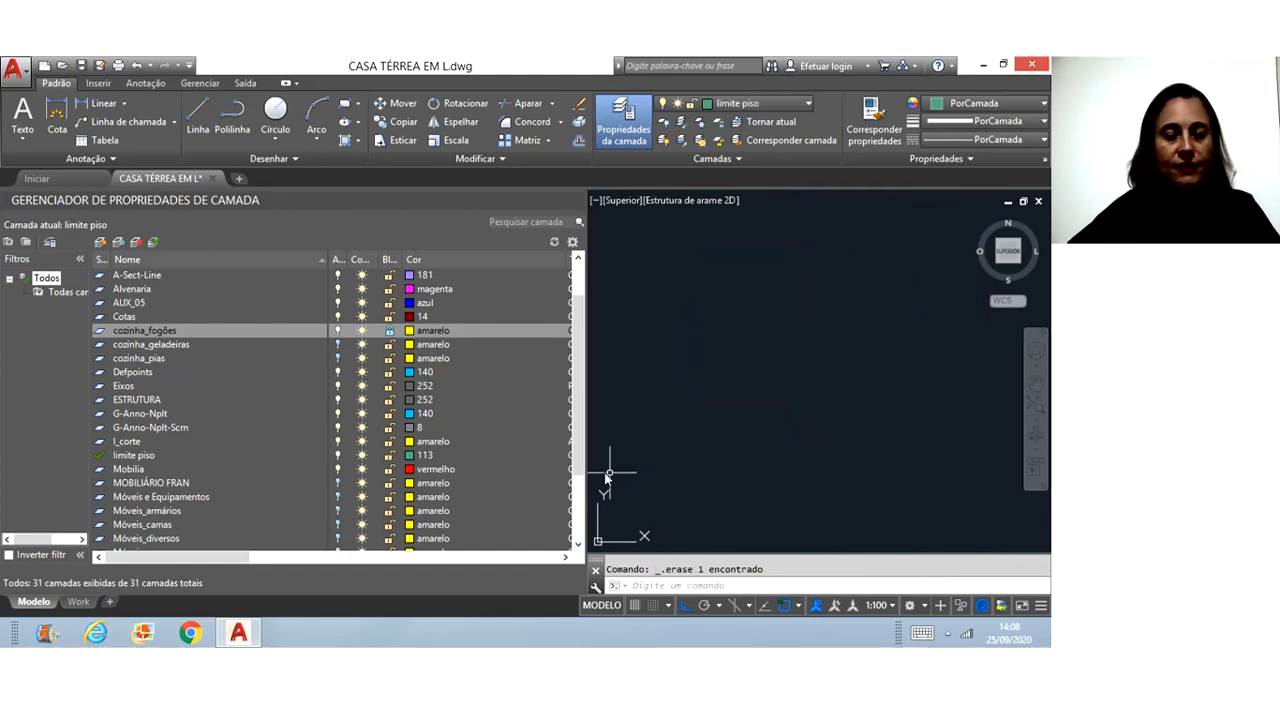
# - Undo the deletion of the stove block
pyautogui.scroll(-4, 603, 458)
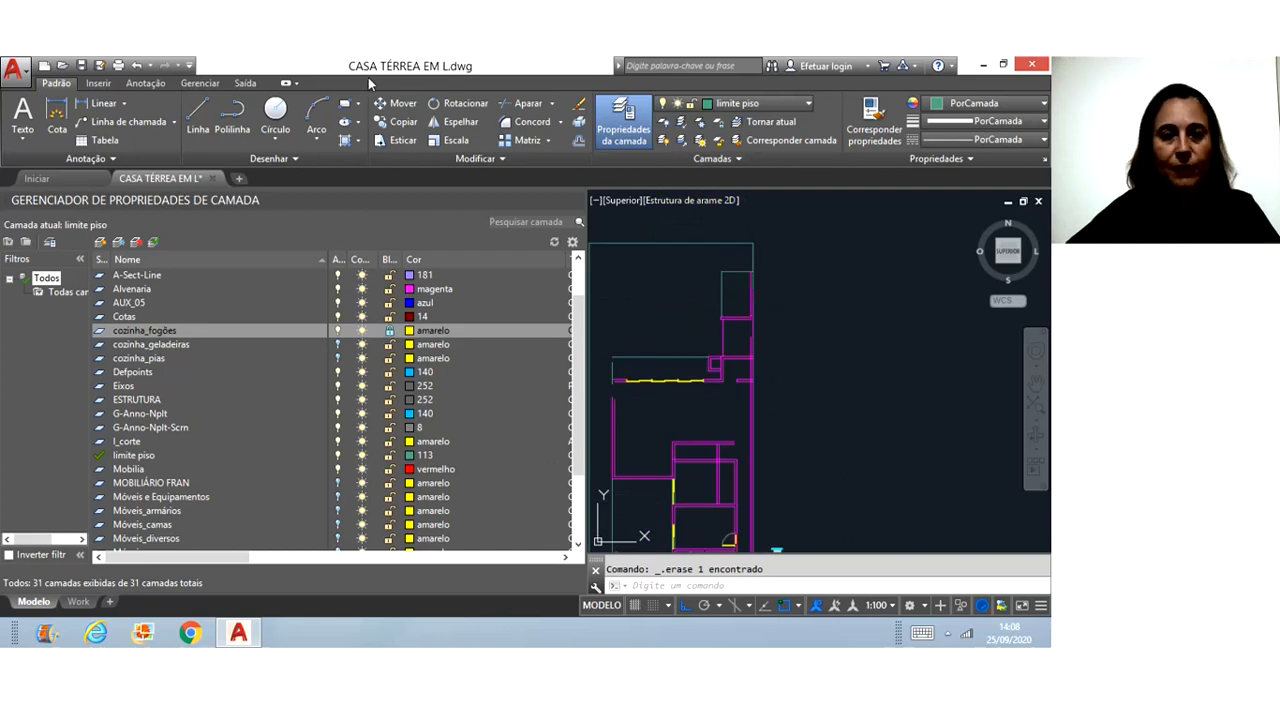
pyautogui.click(138, 65)
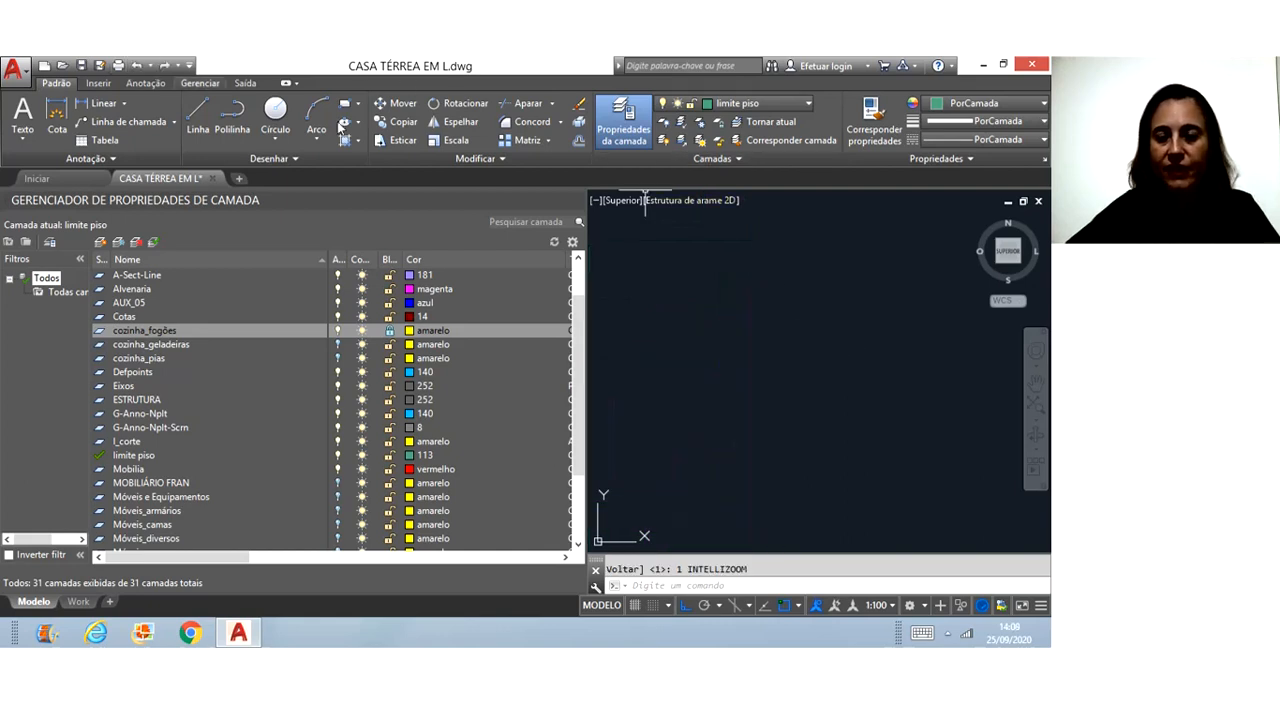
pyautogui.click(138, 65)
# - Select the stove block to check which layer it belongs to
pyautogui.click(727, 343)
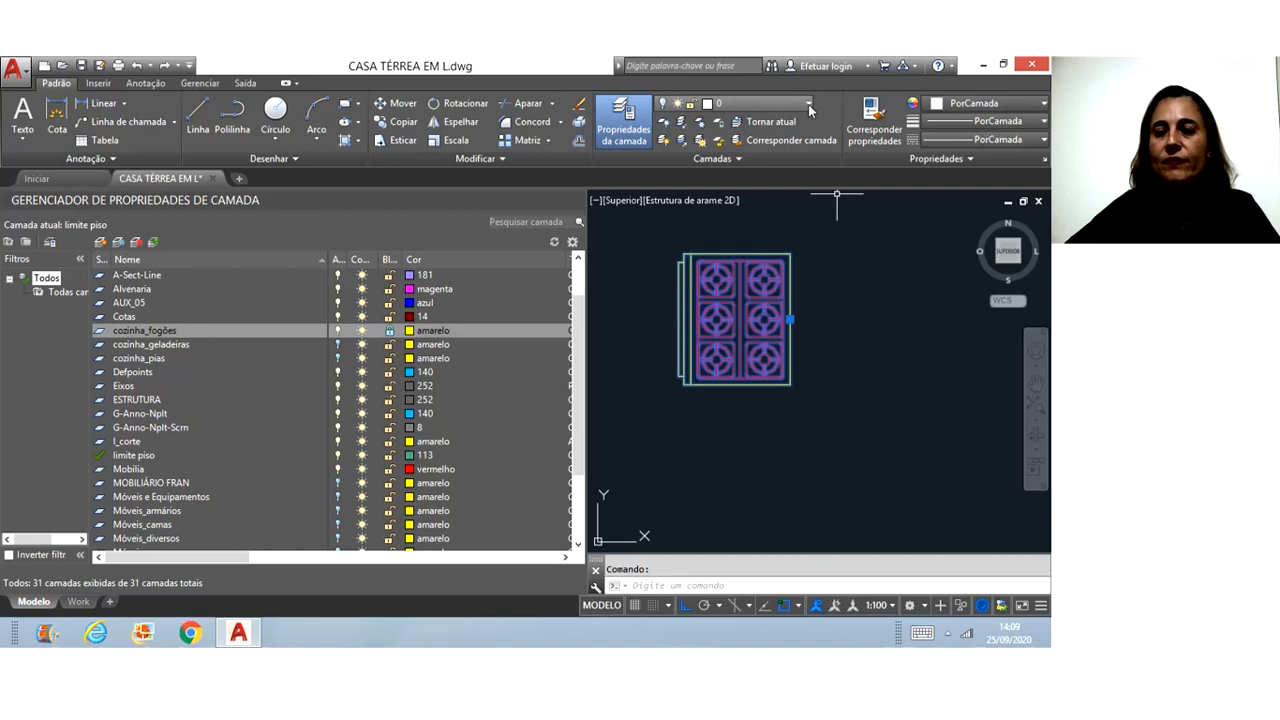
pyautogui.click(818, 406)
pyautogui.click(749, 346)
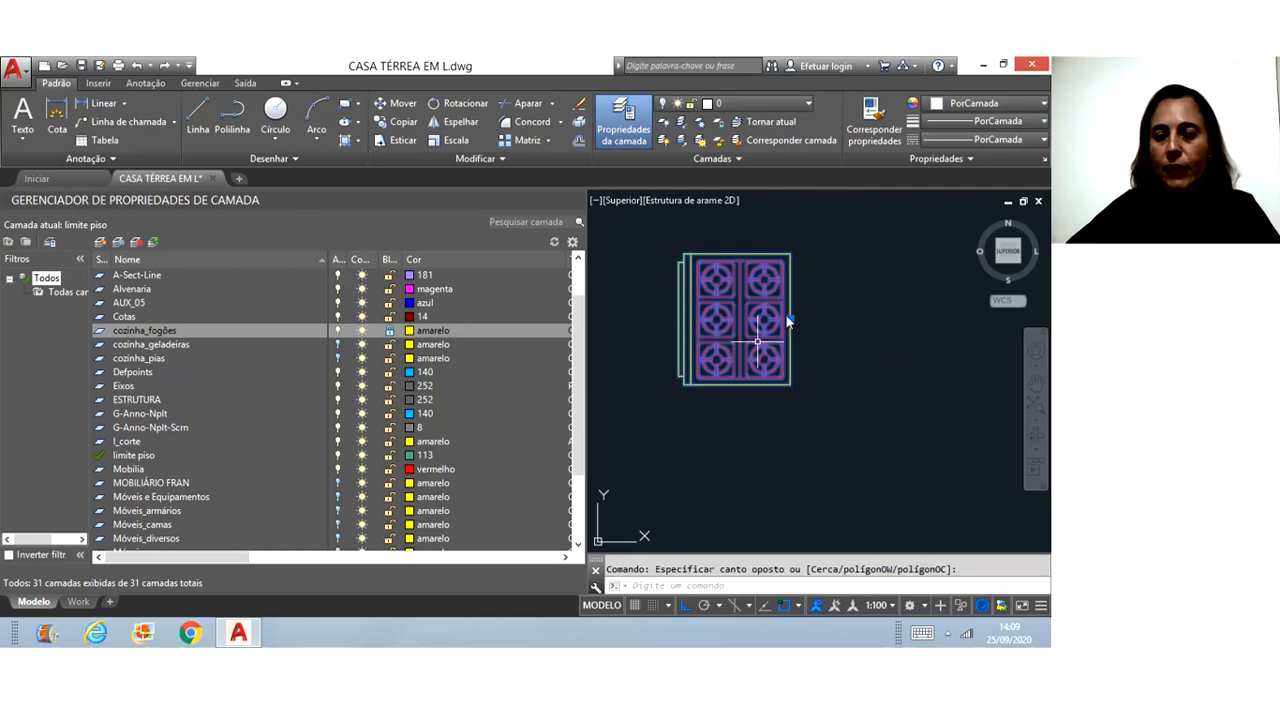
pyautogui.press('Escape')
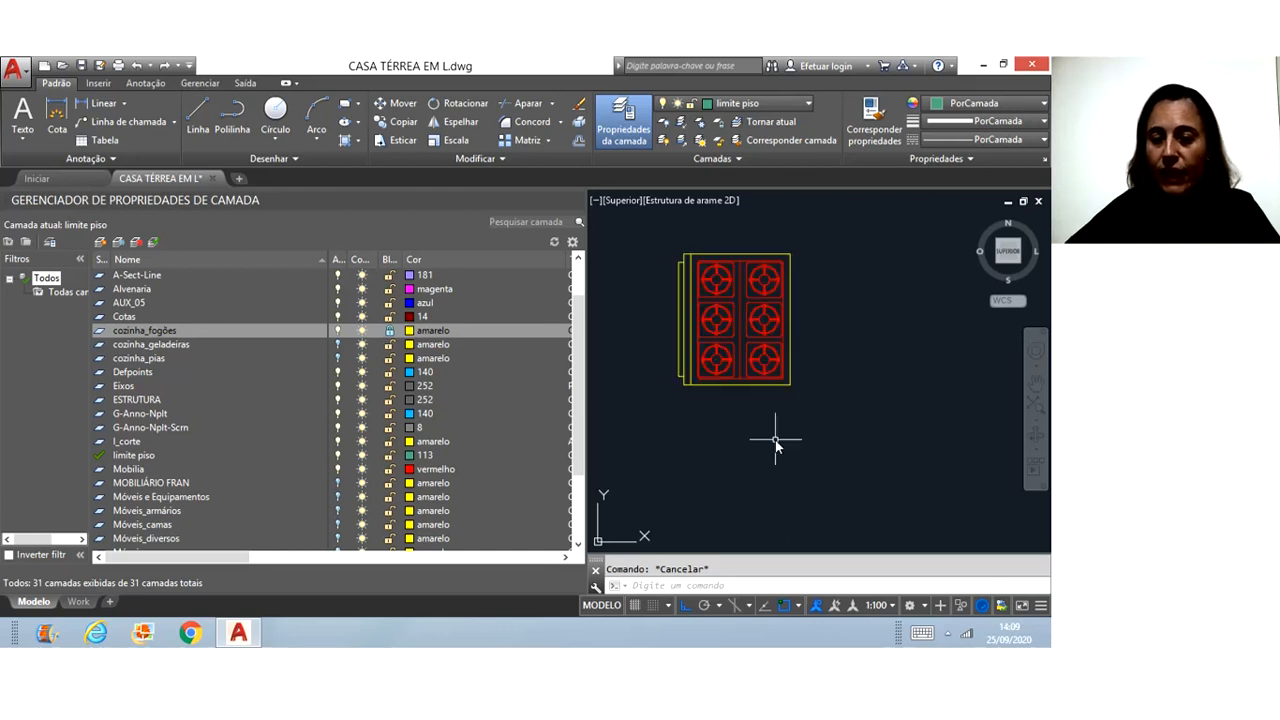
pyautogui.click(792, 382)
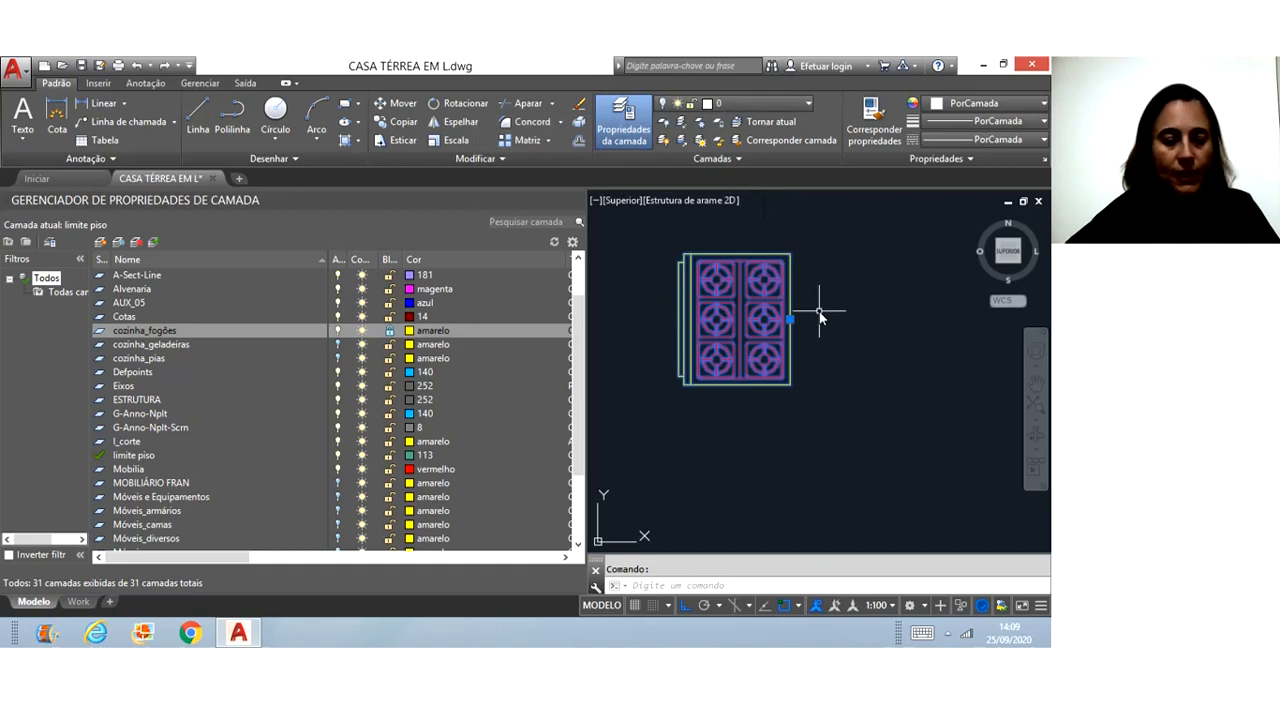
pyautogui.press('Escape')
# - Check which layer the horizontal wall line below the stove belongs to
pyautogui.scroll(-3, 834, 323)
pyautogui.scroll(4, 853, 370)
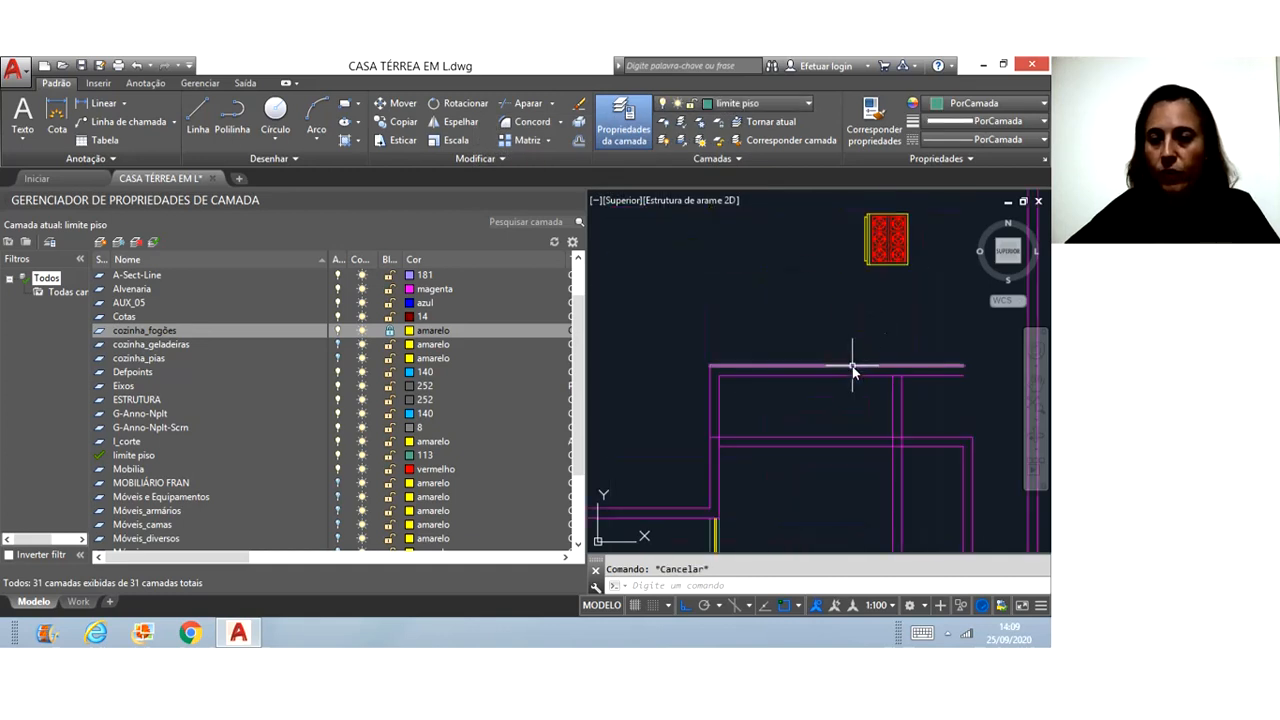
pyautogui.click(852, 366)
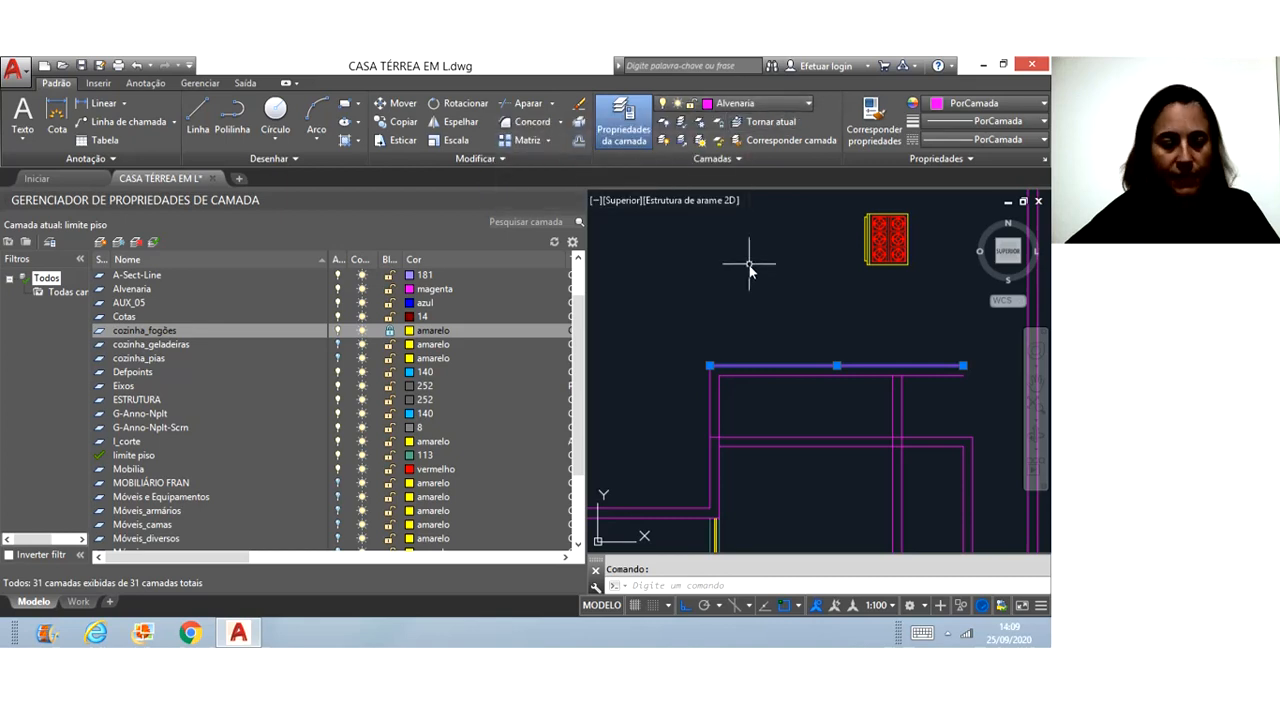
pyautogui.press('Escape')
pyautogui.click(953, 408)
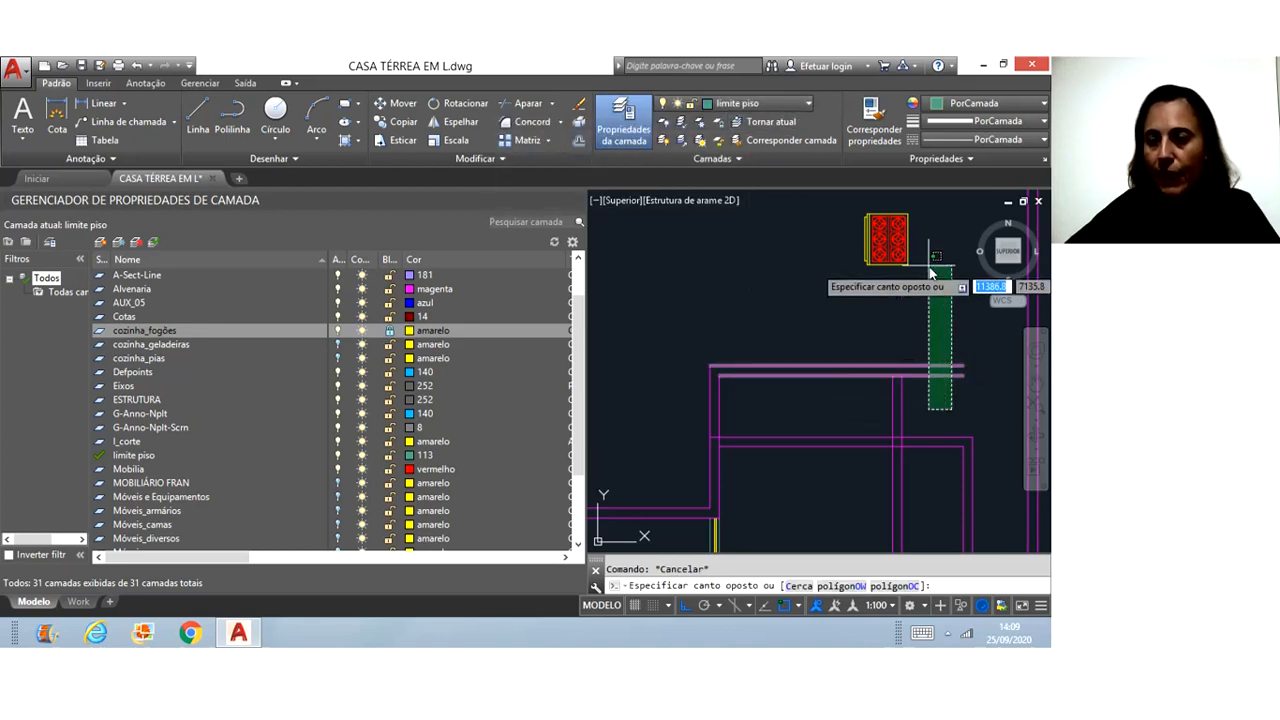
pyautogui.click(835, 258)
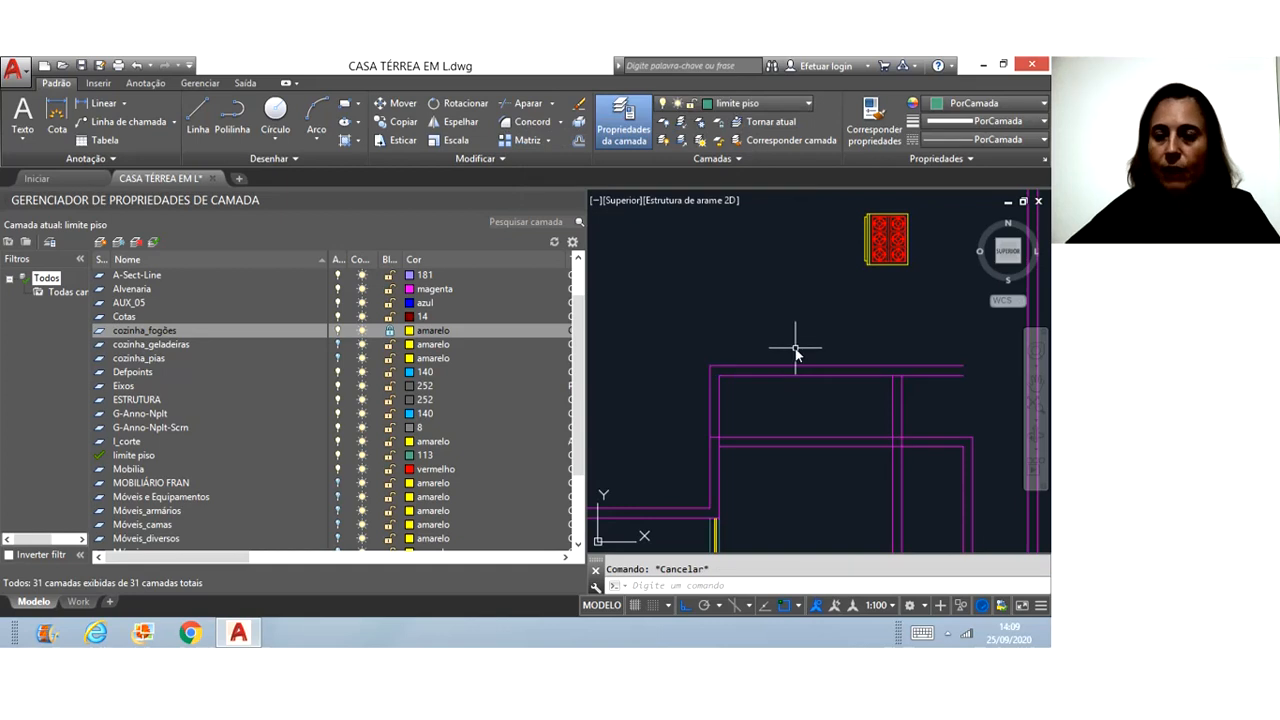
# - Assign the stove block to the cozinha_fogões layer and clear the selection
pyautogui.click(914, 300)
pyautogui.click(857, 243)
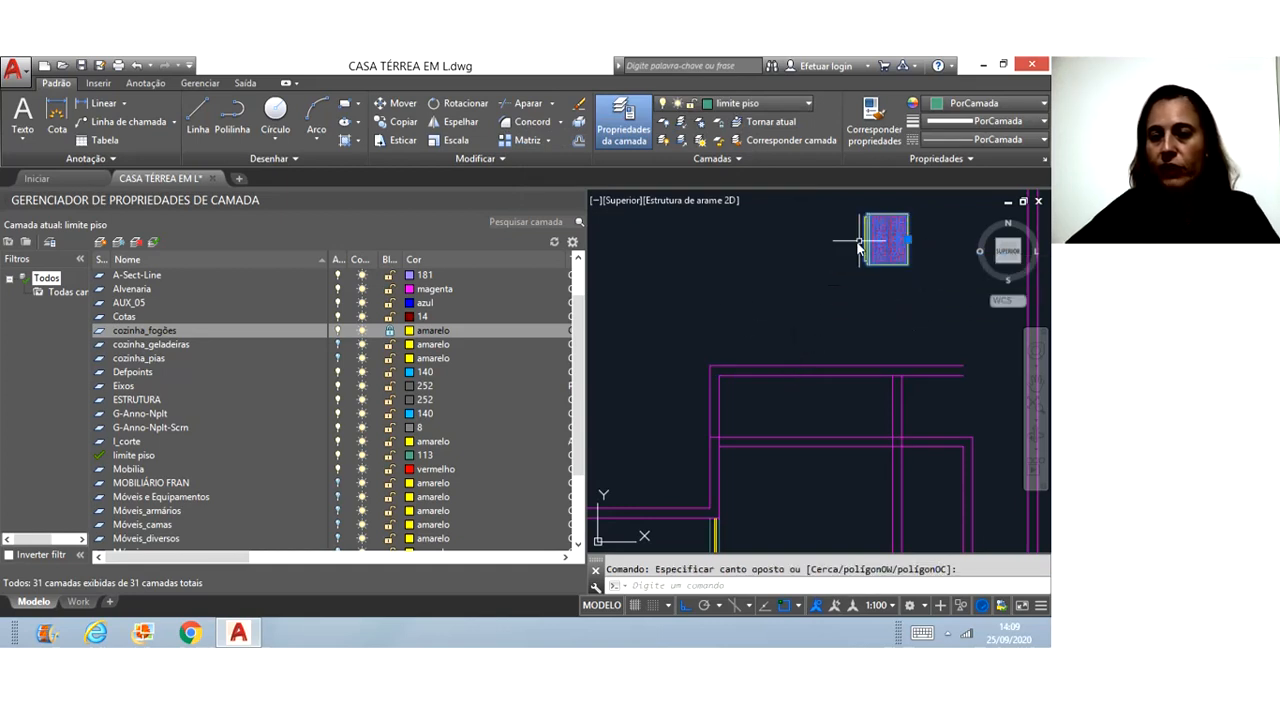
pyautogui.click(762, 105)
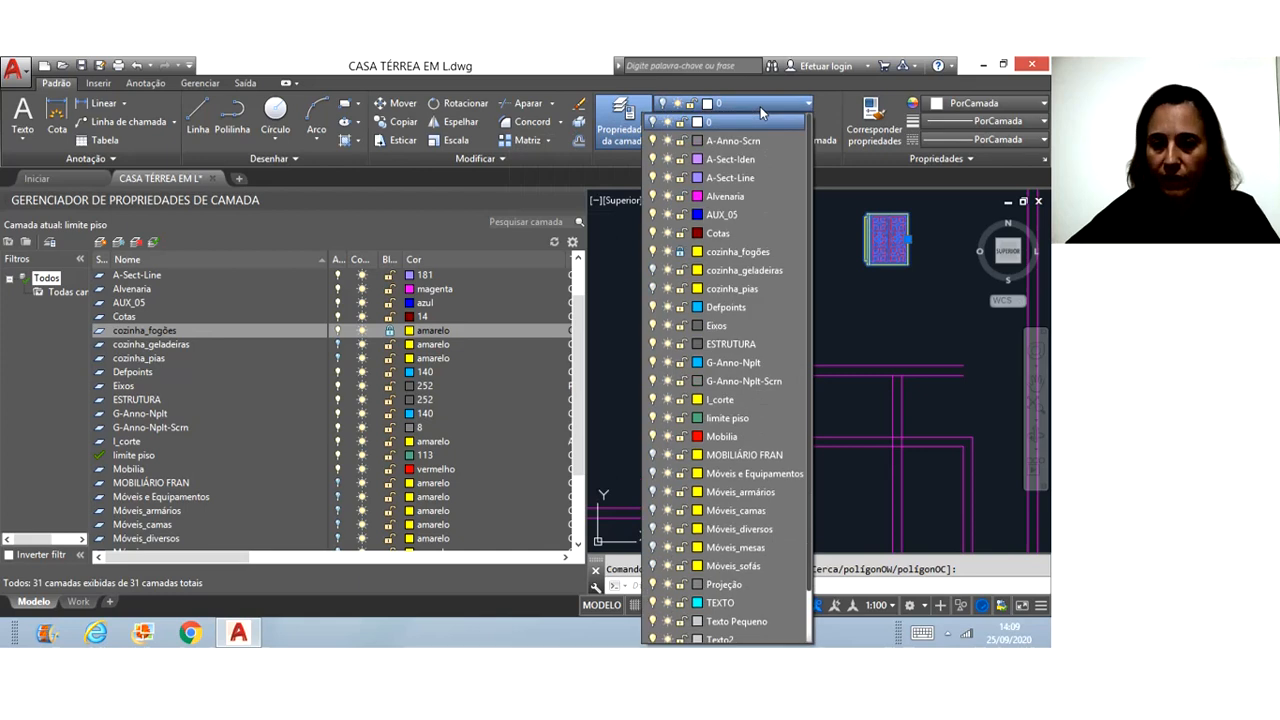
pyautogui.click(752, 255)
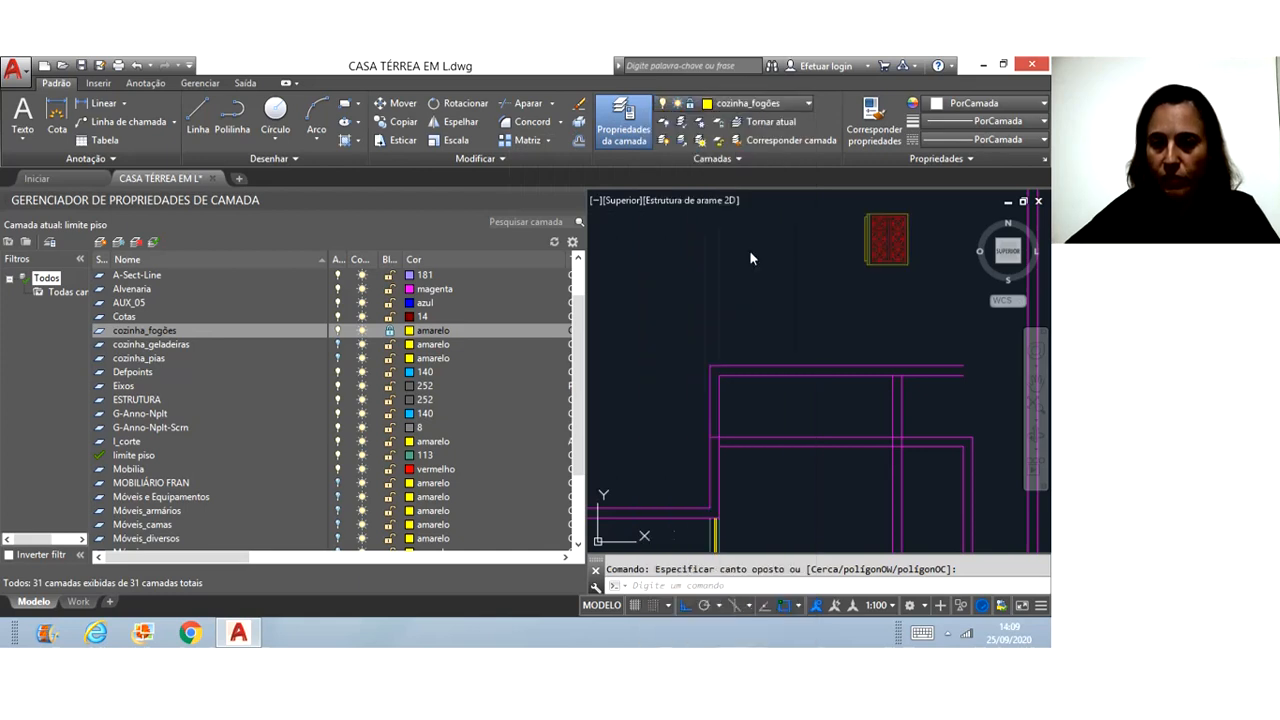
pyautogui.press('Escape')
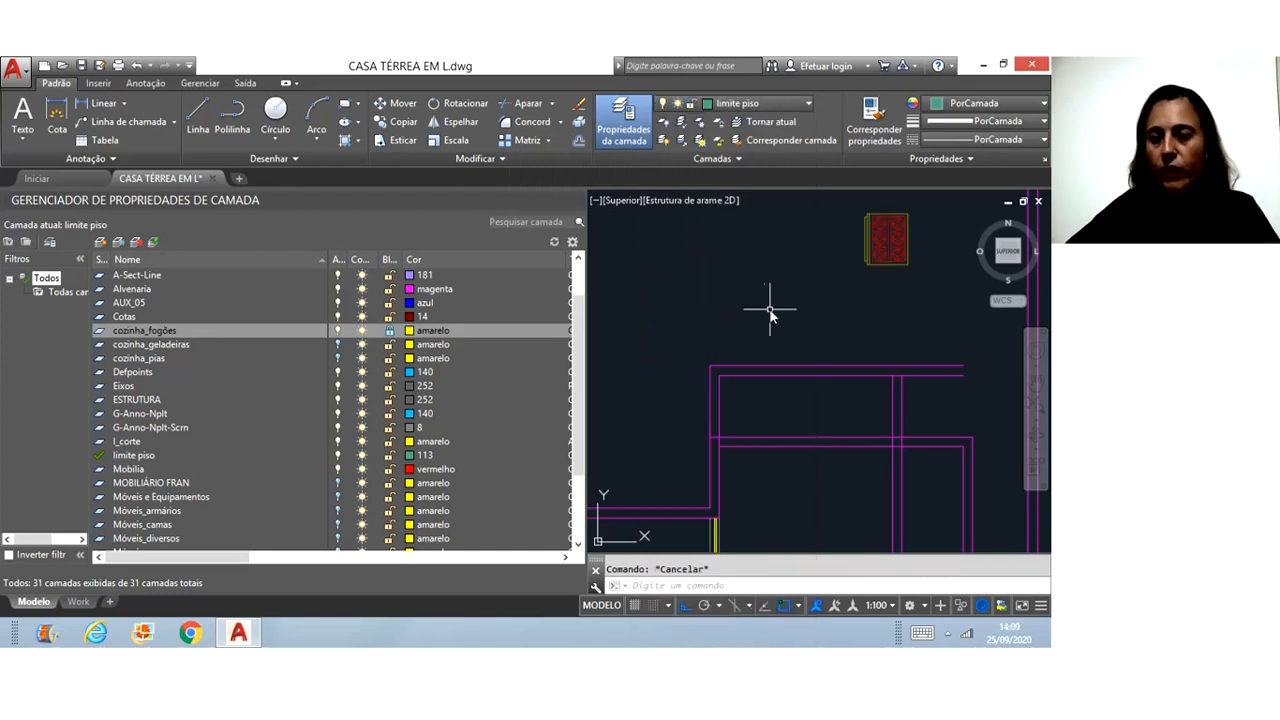
# - Examine how the stove block is displayed and marked on its locked layer compared with the surrounding walls
pyautogui.scroll(6, 920, 262)
pyautogui.scroll(-3, 857, 226)
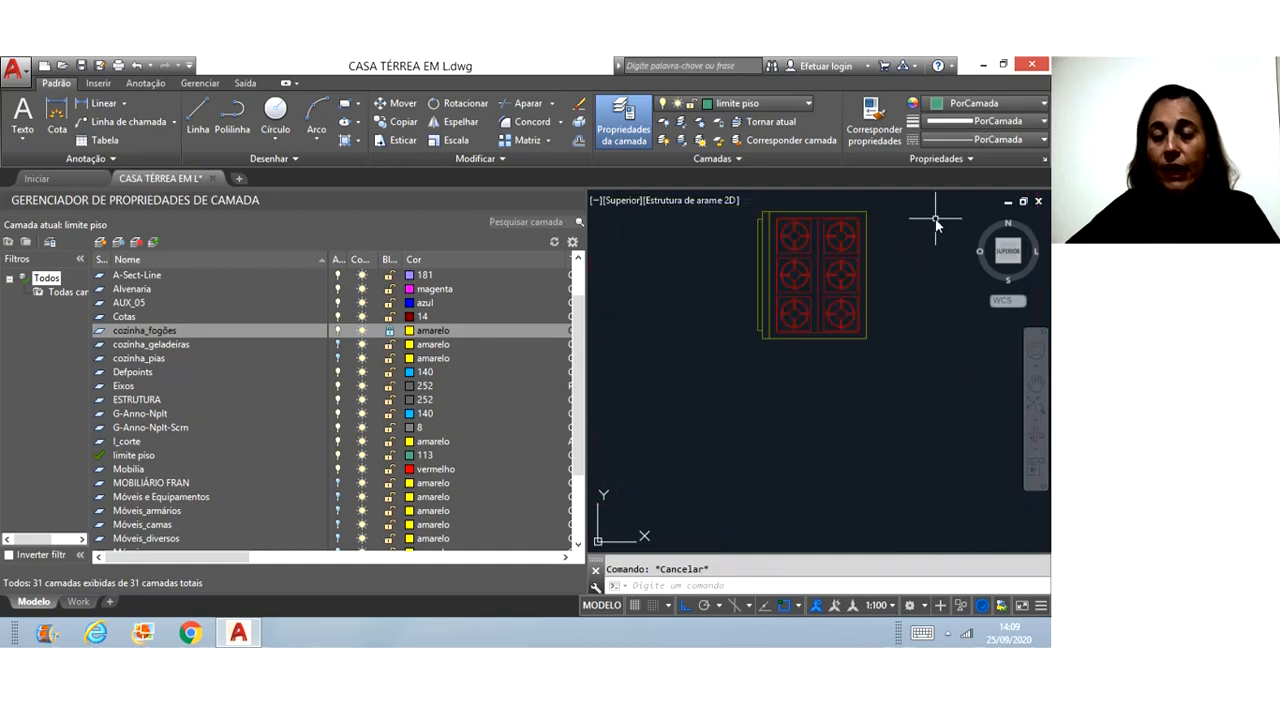
pyautogui.scroll(5, 857, 226)
pyautogui.scroll(-6, 729, 329)
pyautogui.scroll(3, 749, 334)
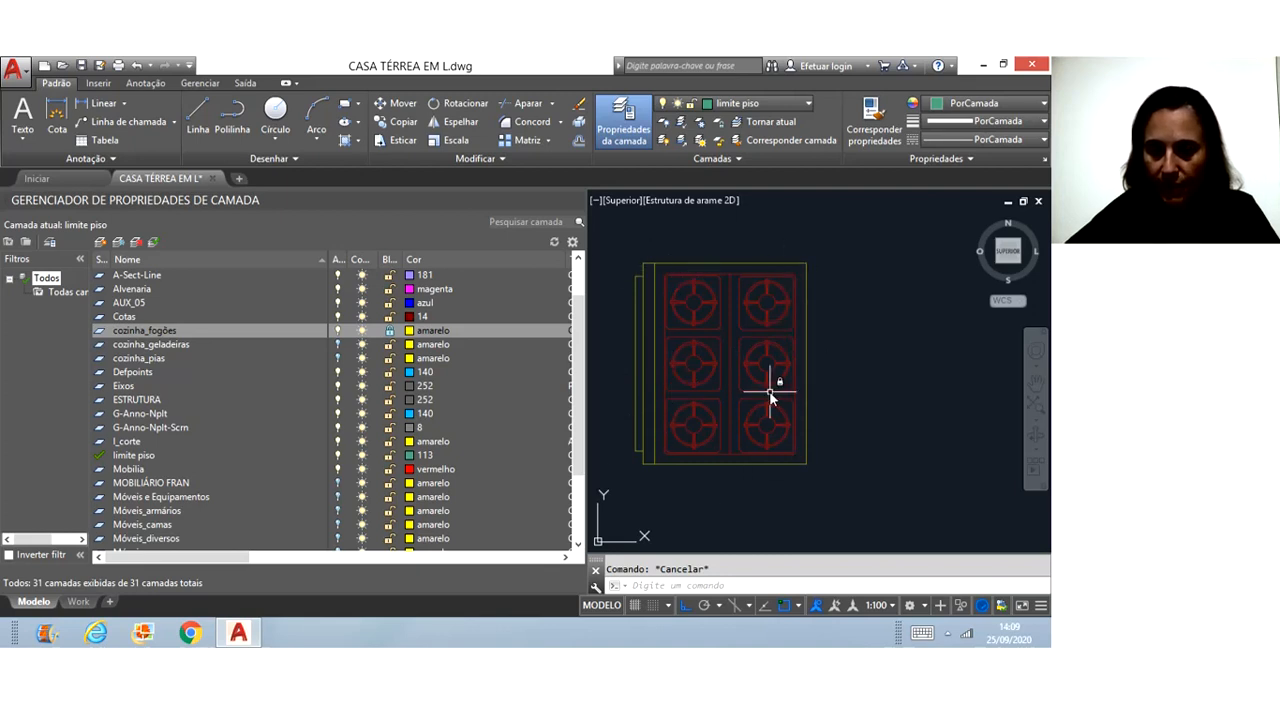
pyautogui.scroll(-4, 787, 215)
pyautogui.scroll(-2, 786, 211)
pyautogui.scroll(4, 715, 385)
pyautogui.scroll(-4, 742, 376)
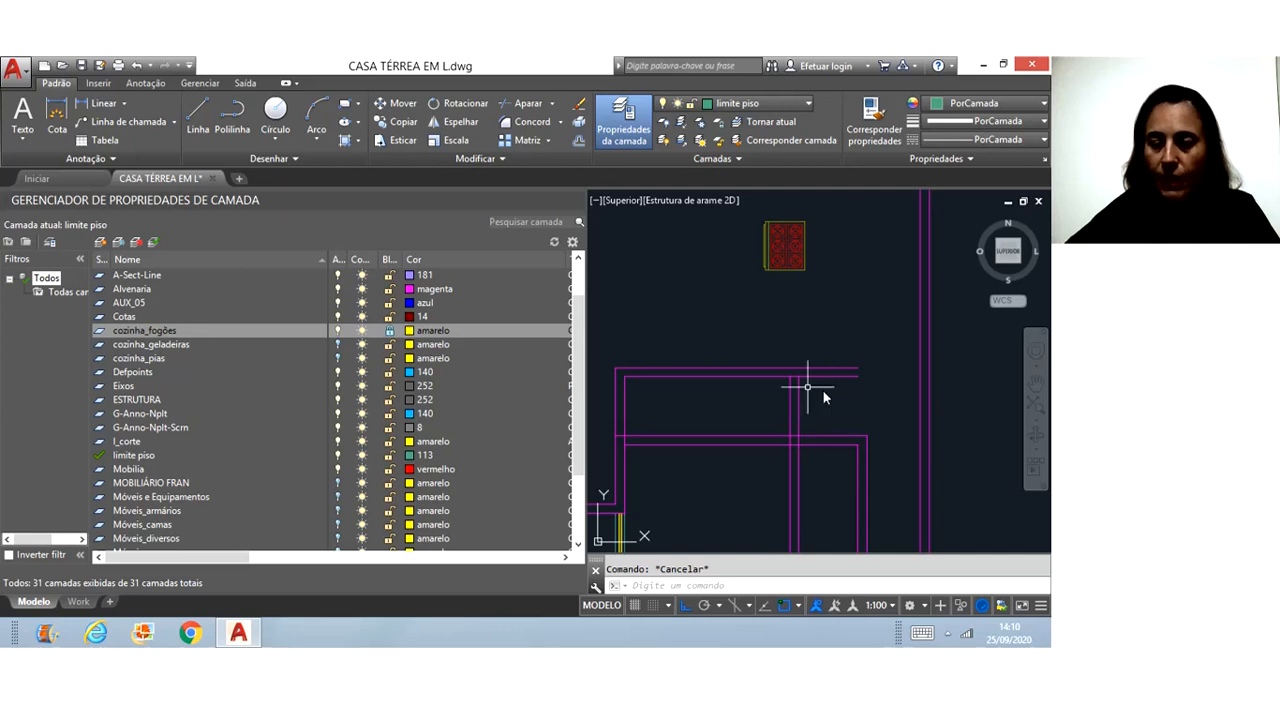
# - Lock the Alvenaria layer and try to delete the stove together with the wall lines below it
pyautogui.click(389, 290)
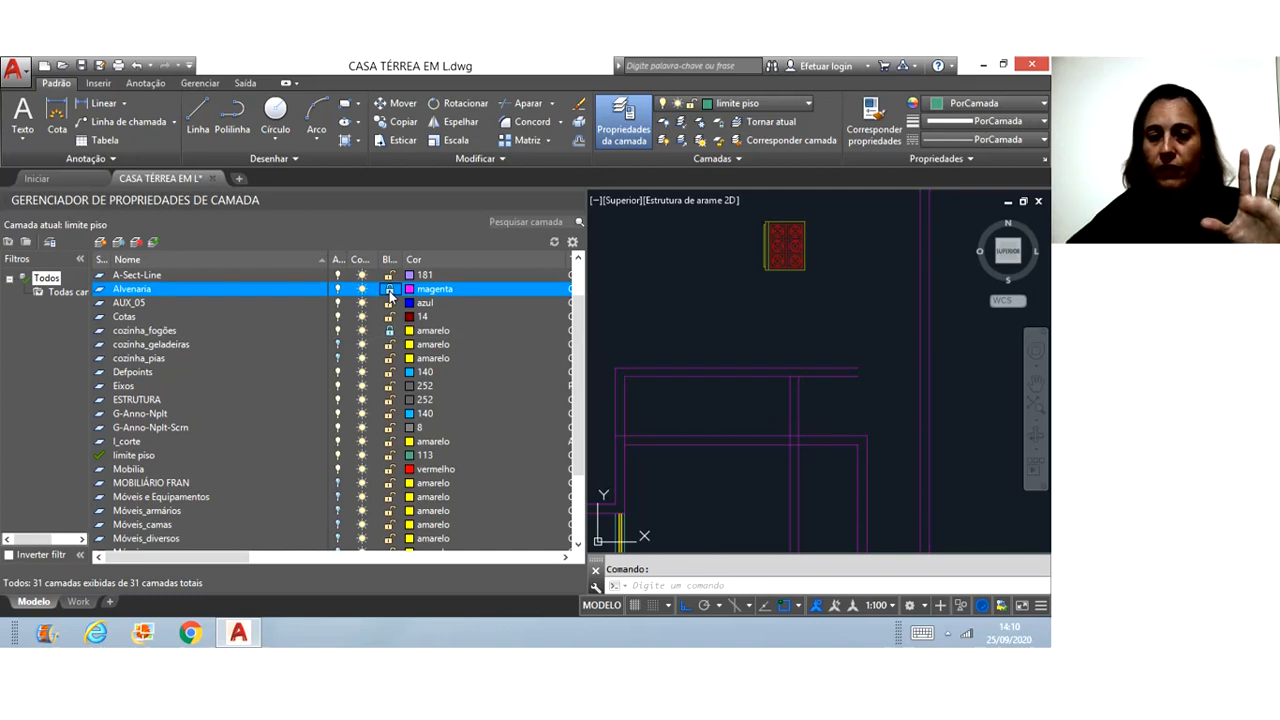
pyautogui.click(861, 413)
pyautogui.click(705, 258)
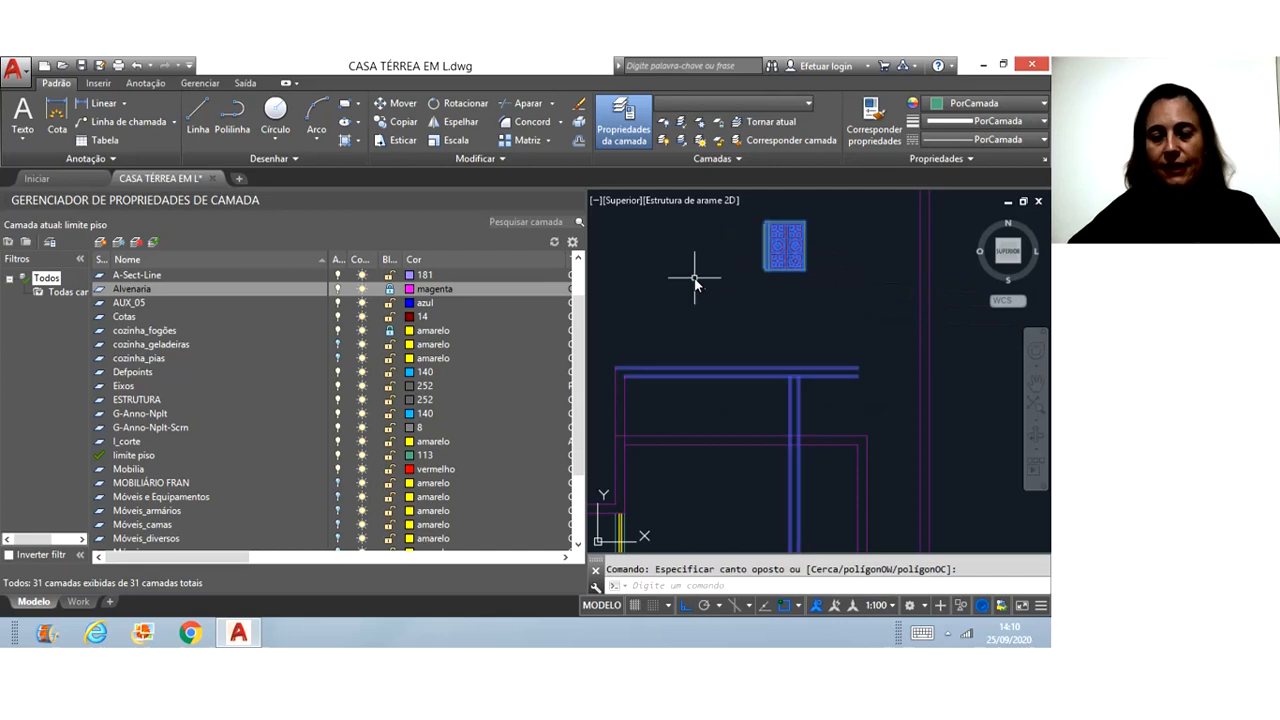
pyautogui.press('Delete')
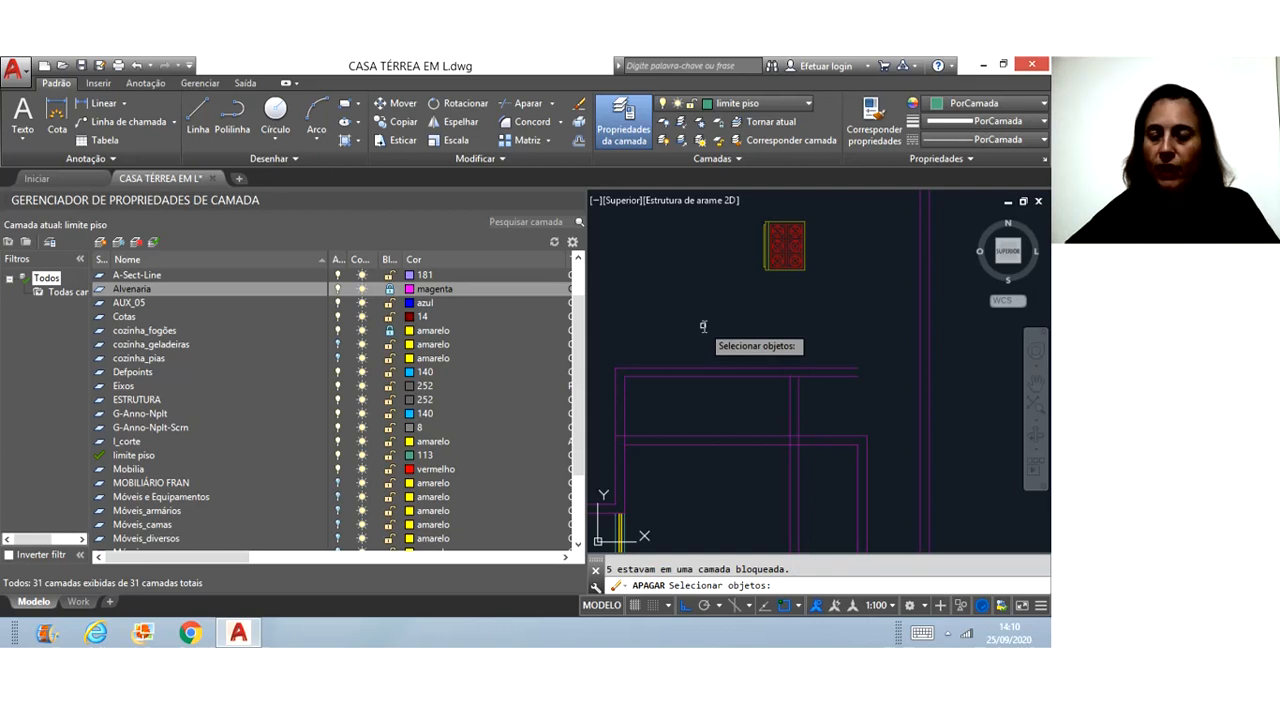
pyautogui.press('Escape')
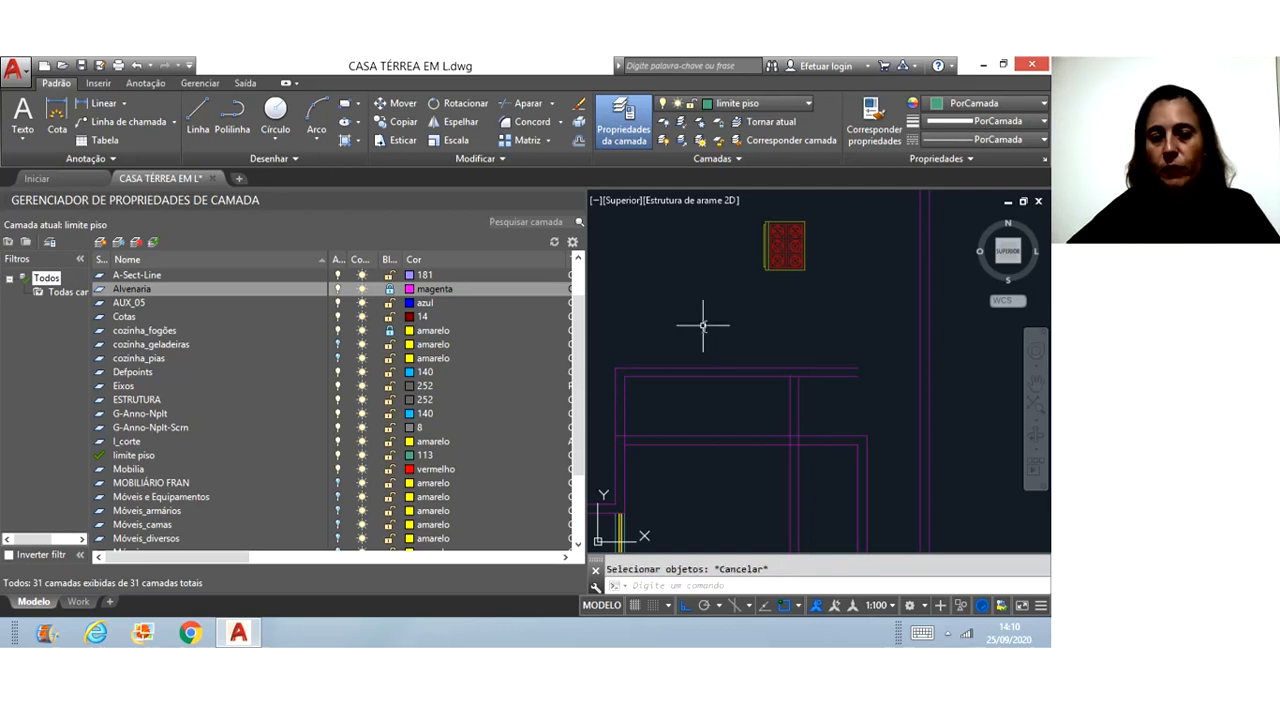
# - Unlock the Alvenaria layer and delete the two parallel horizontal wall lines below the stove
pyautogui.click(391, 290)
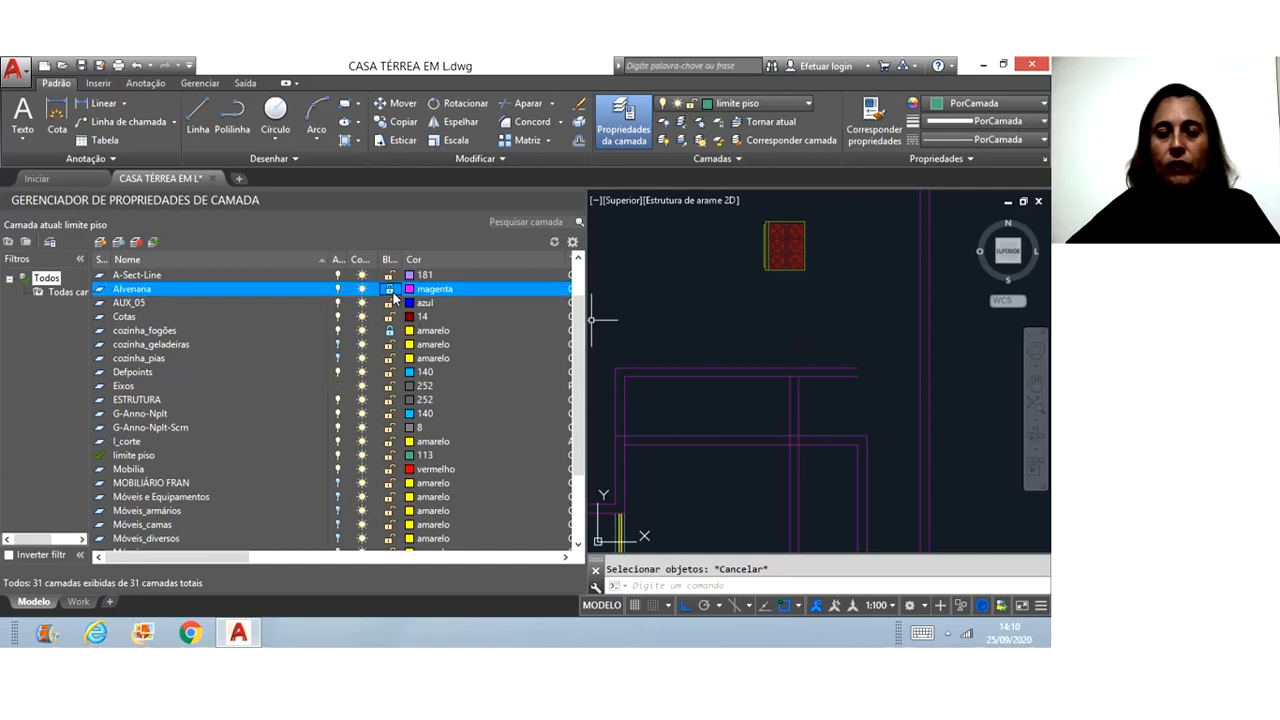
pyautogui.click(826, 305)
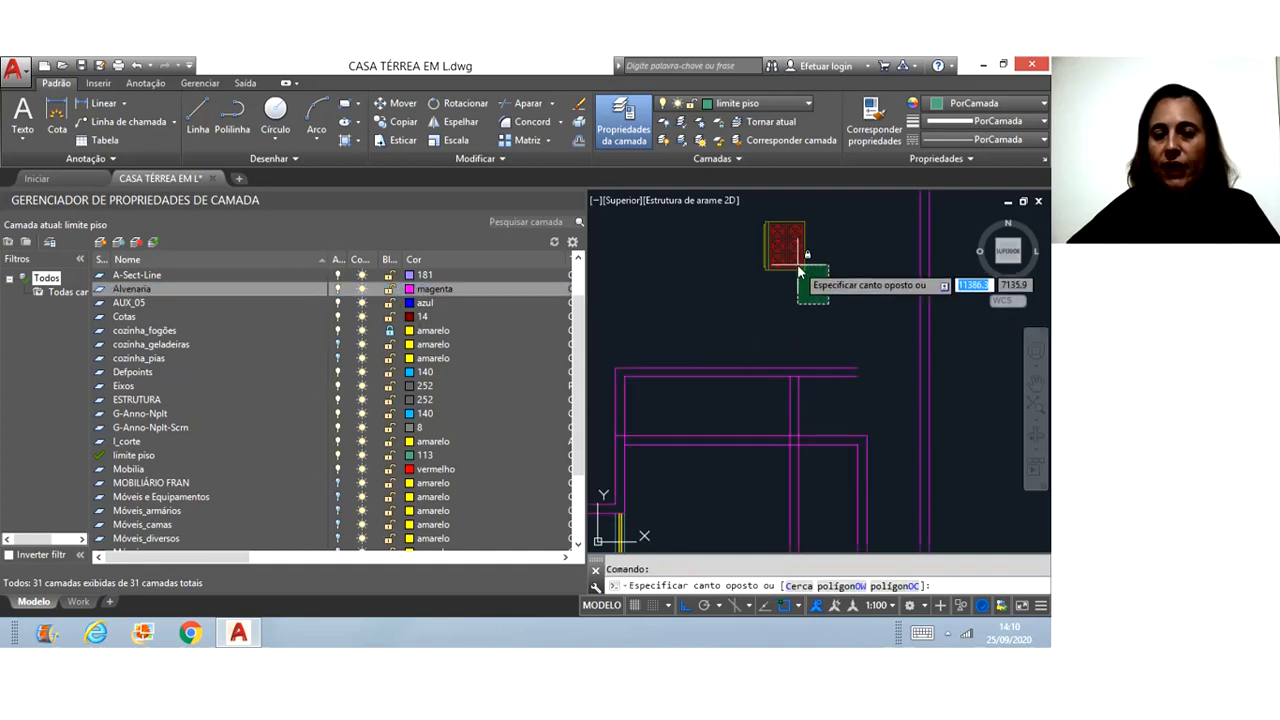
pyautogui.click(825, 343)
pyautogui.click(840, 345)
pyautogui.click(620, 465)
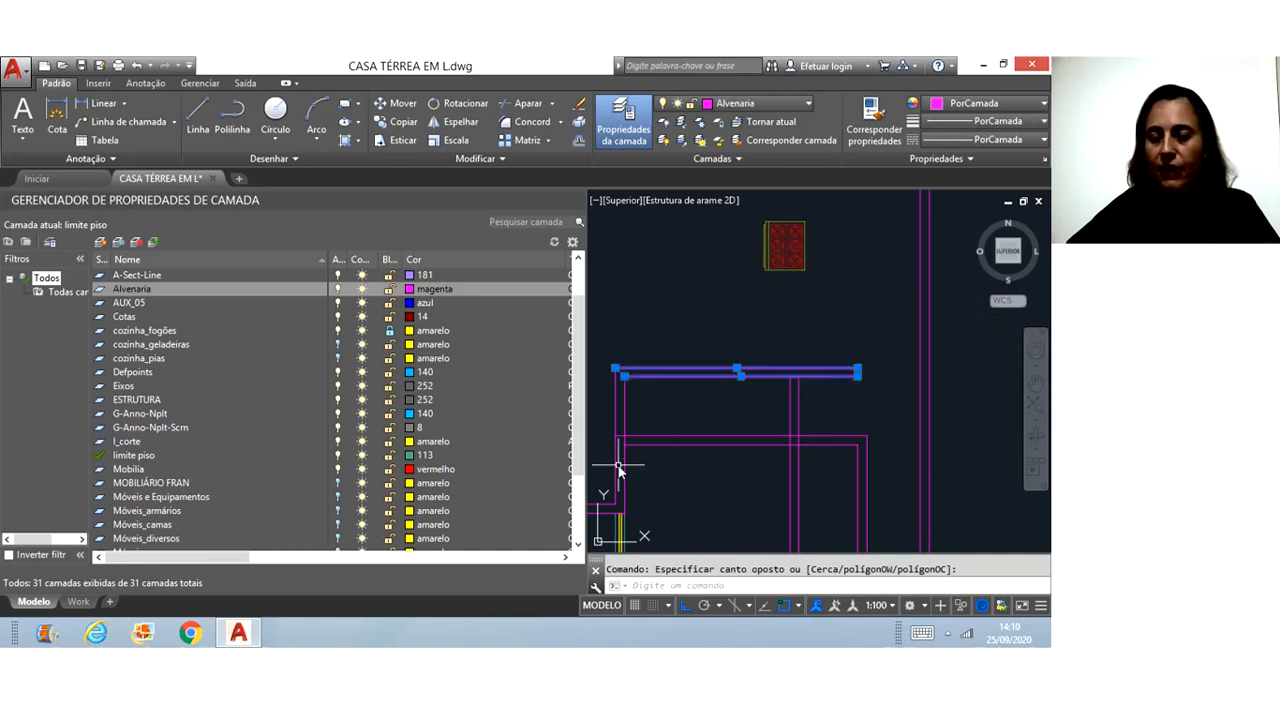
pyautogui.press('Delete')
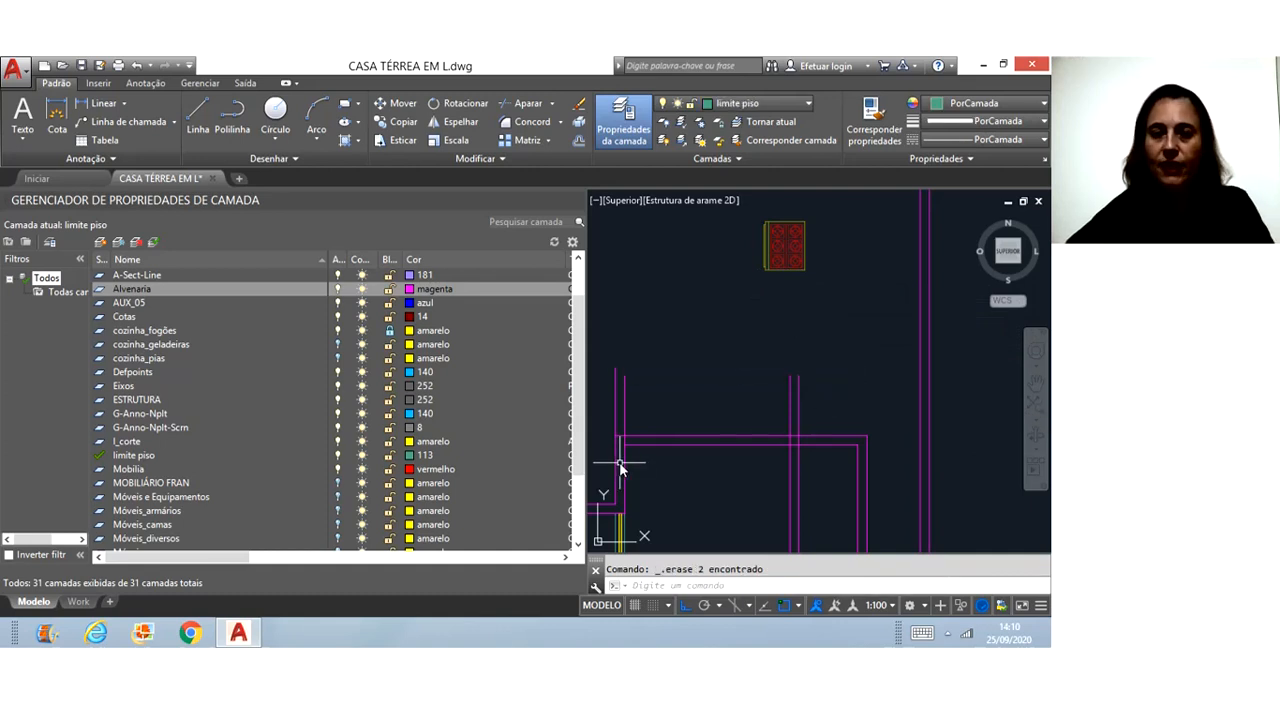
# - Undo the deletion of the two horizontal wall lines
pyautogui.click(140, 66)
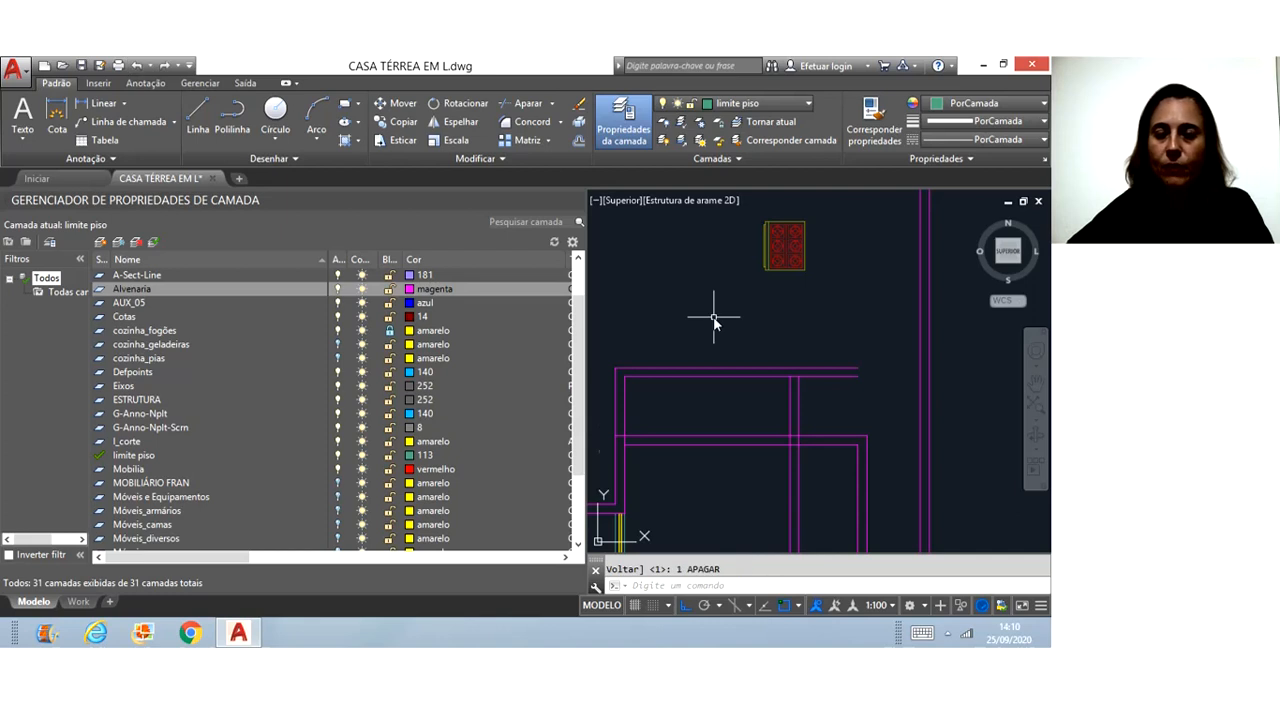
# - Widen the Plotar column of the layer list and examine which layers are set to plot
pyautogui.scroll(-3, 772, 304)
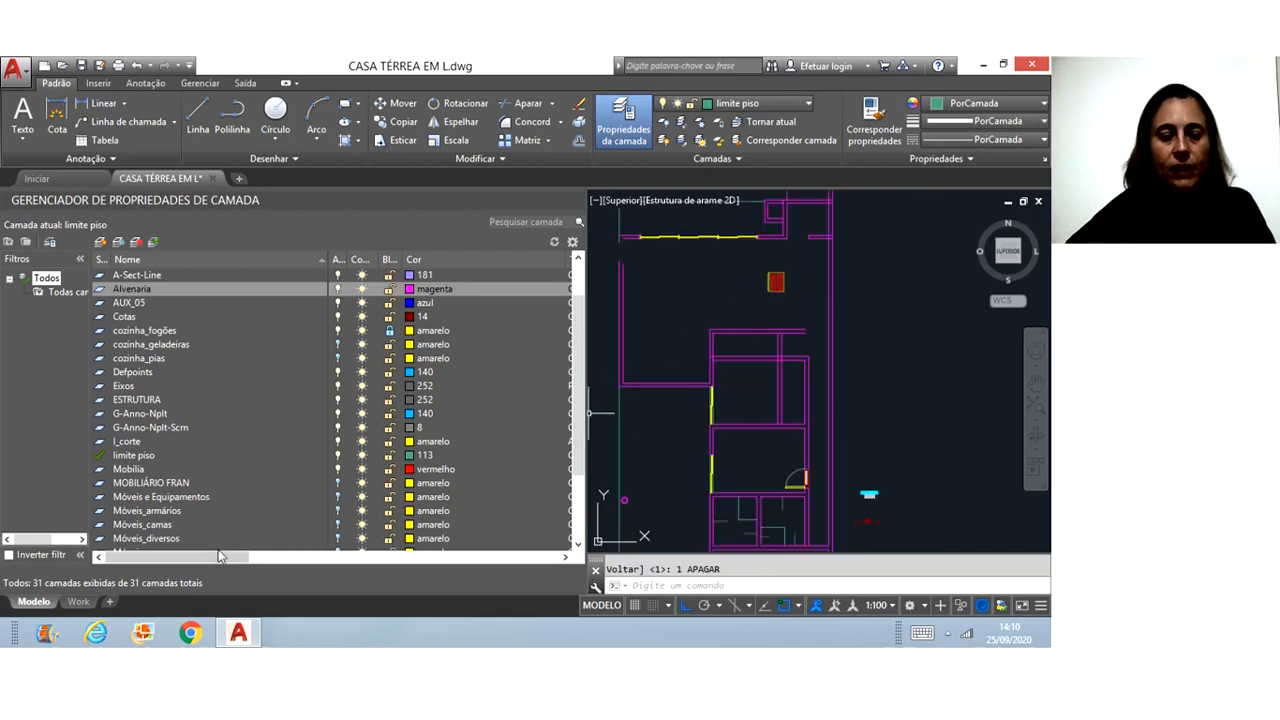
pyautogui.moveTo(204, 562); pyautogui.dragTo(464, 564)
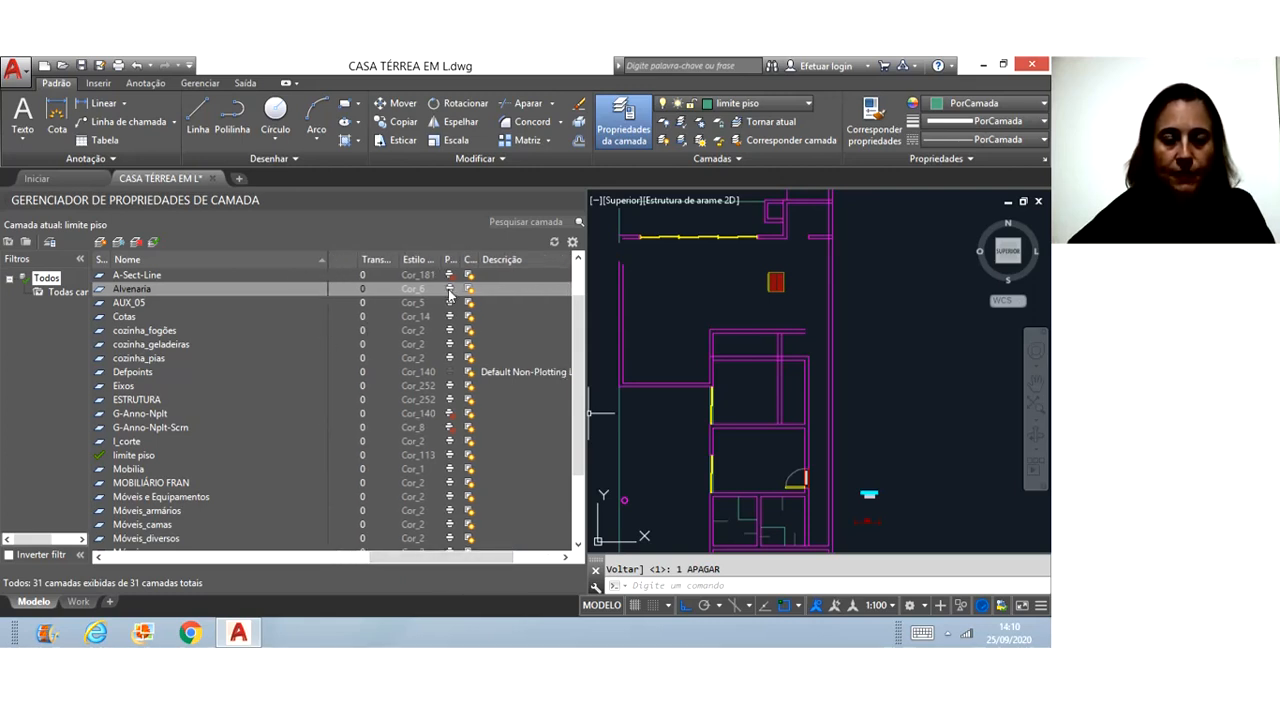
pyautogui.moveTo(461, 261); pyautogui.dragTo(531, 261)
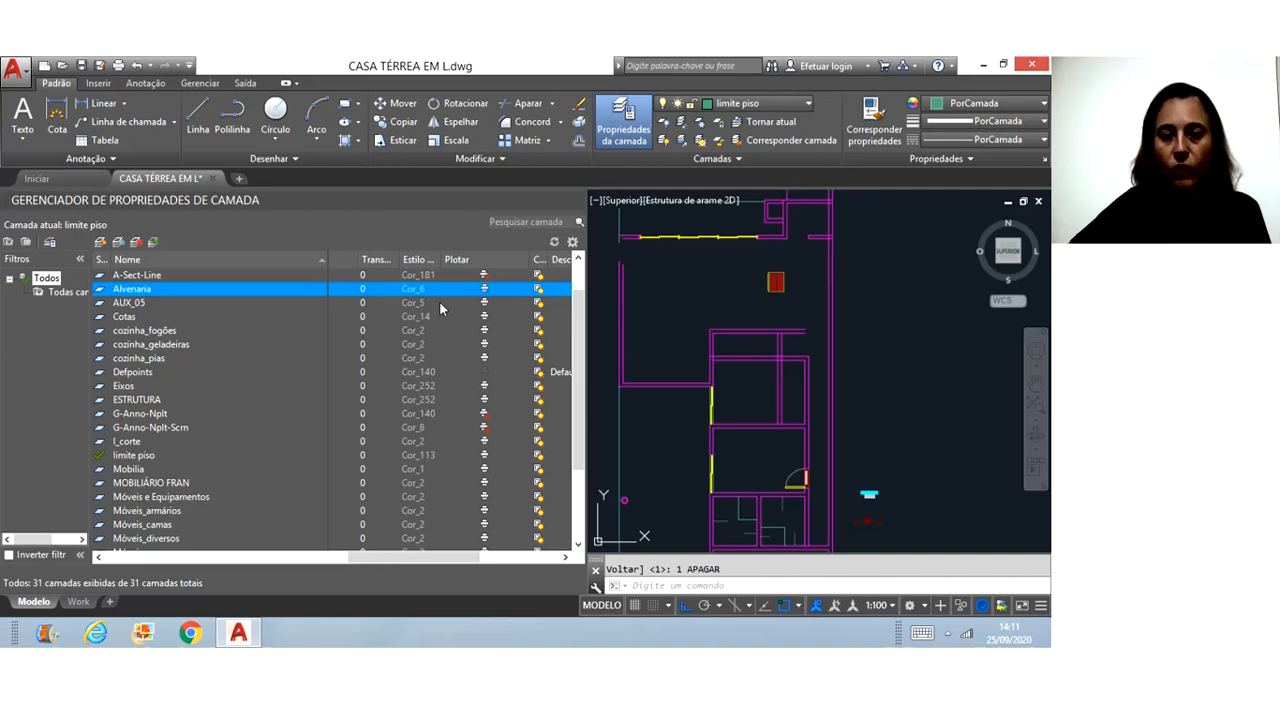
pyautogui.moveTo(415, 557); pyautogui.dragTo(478, 554)
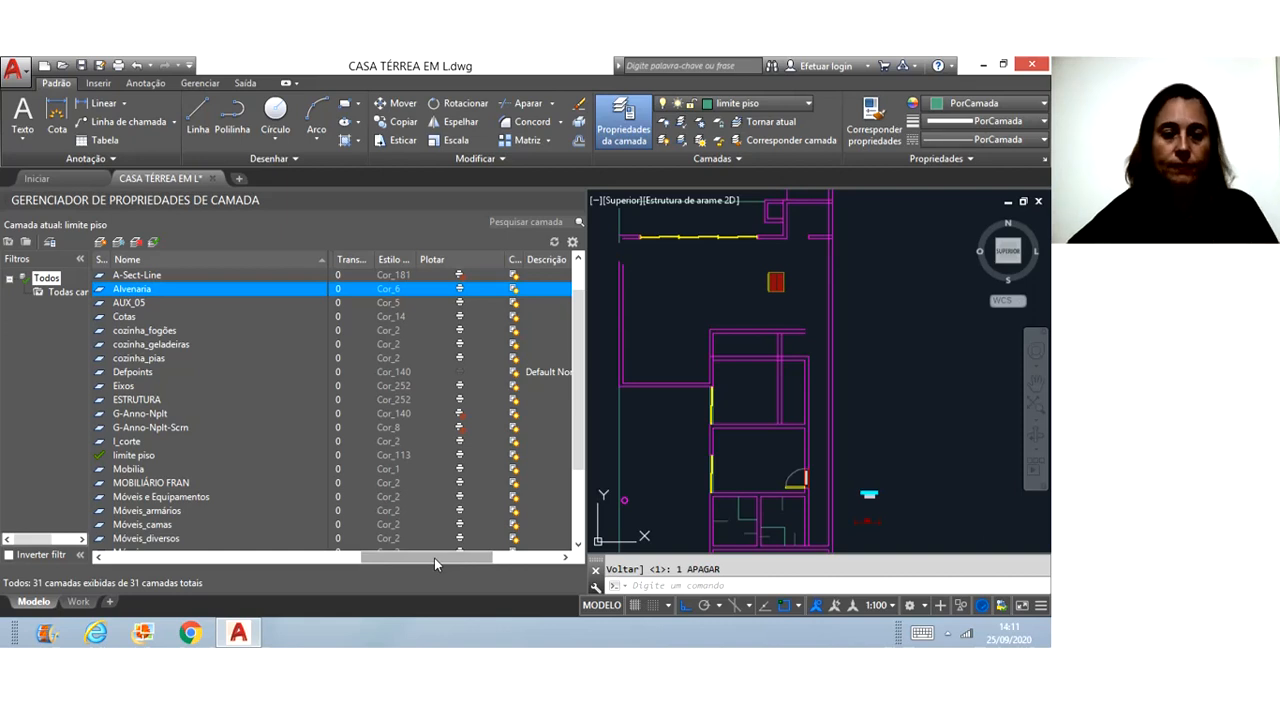
pyautogui.moveTo(435, 563); pyautogui.dragTo(154, 556)
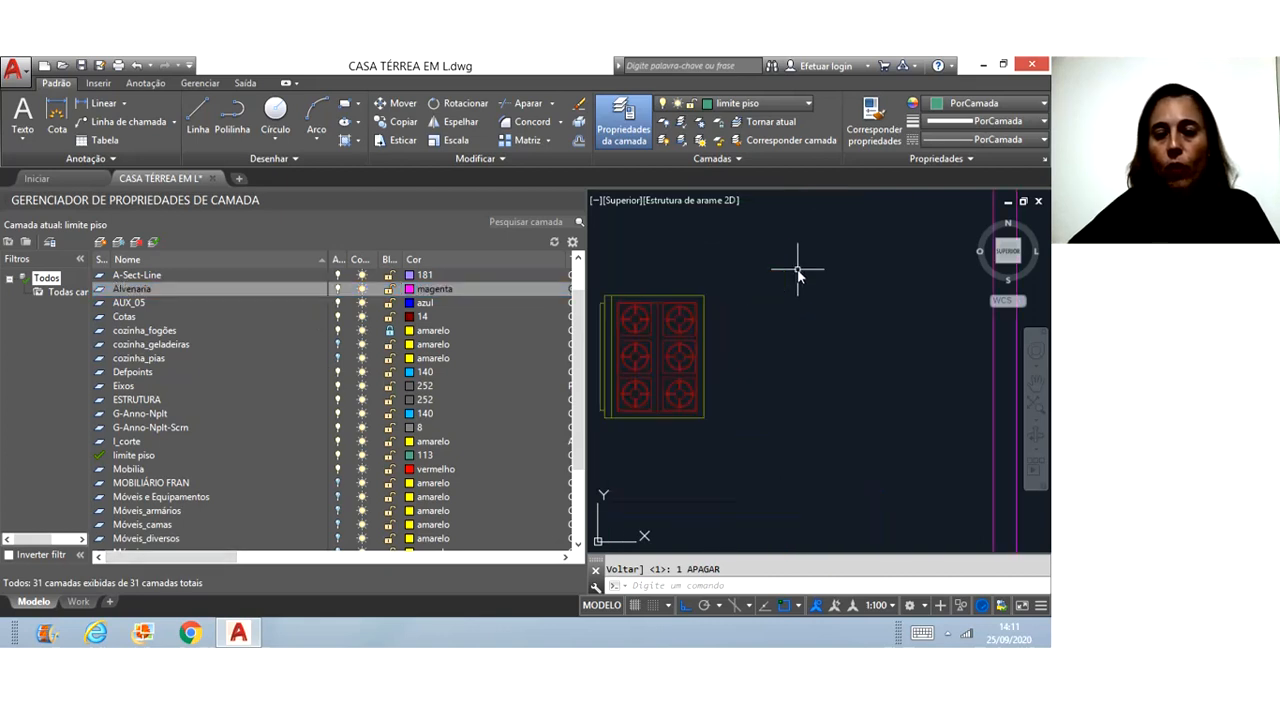
# - Inspect the stove block's properties and its assigned layer in the kitchen, leaving it deselected
pyautogui.scroll(3, 800, 271)
pyautogui.scroll(4, 729, 300)
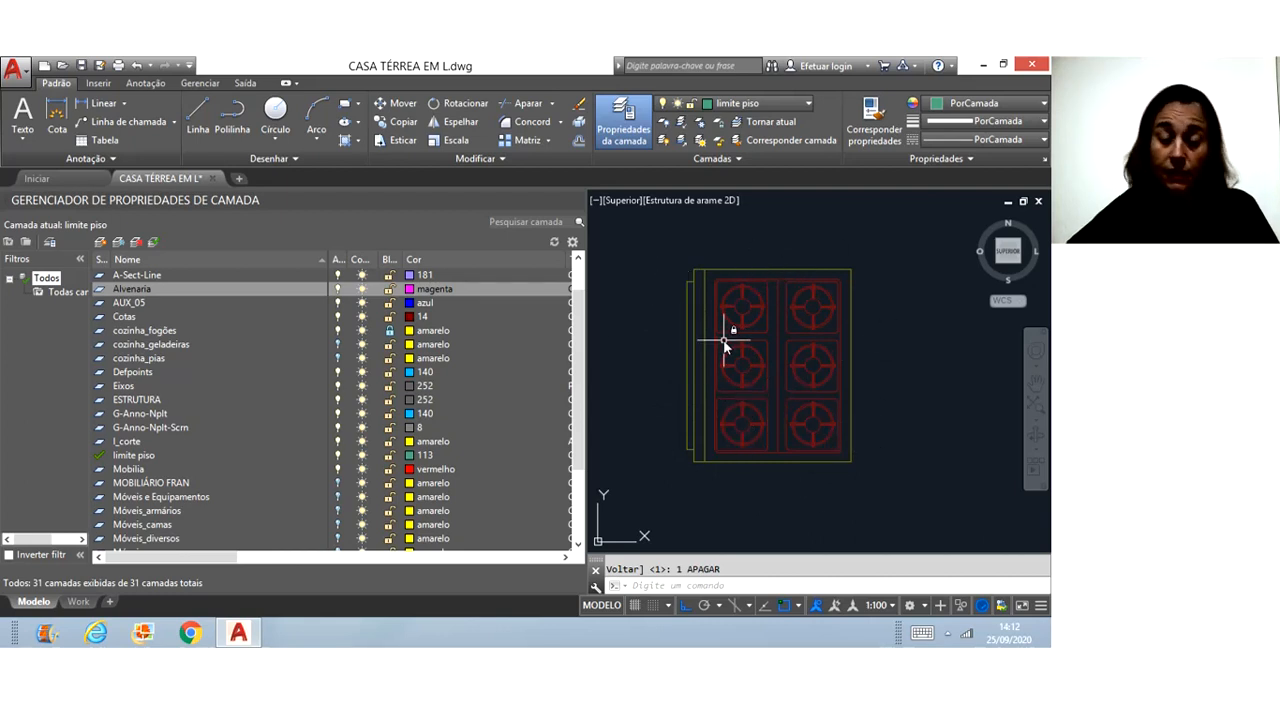
pyautogui.moveTo(723, 339)
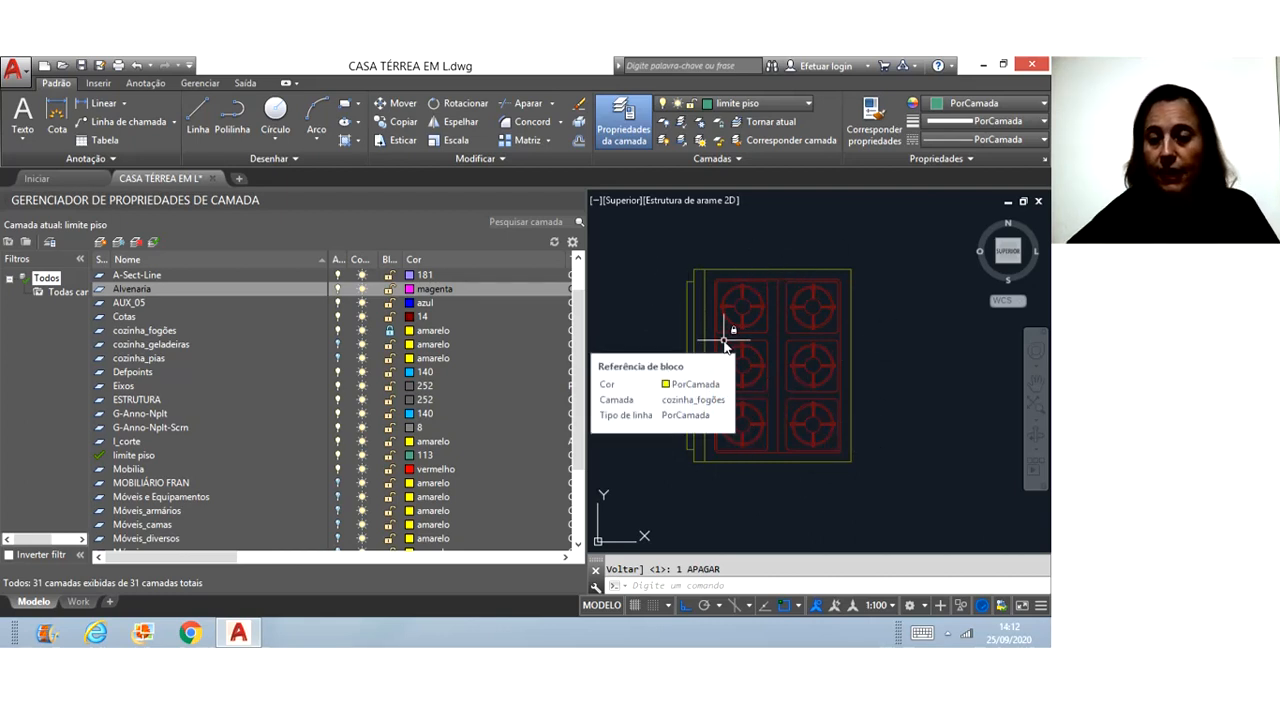
pyautogui.click(766, 300)
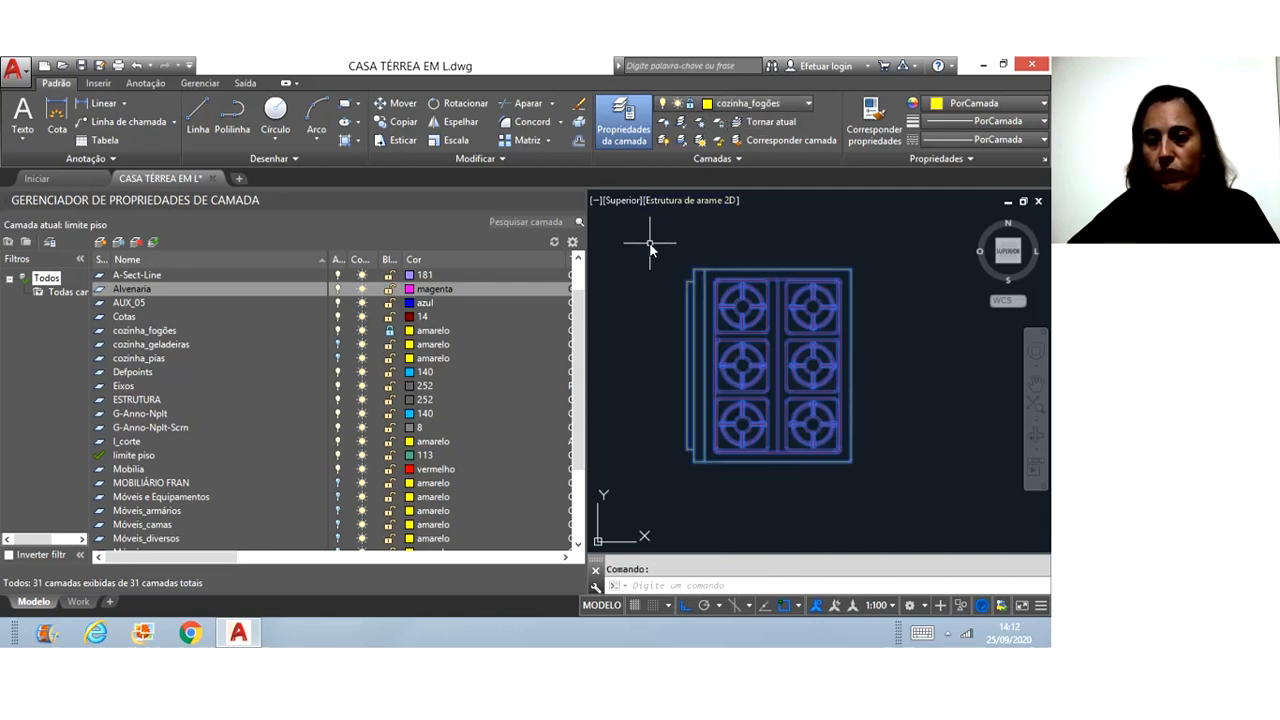
pyautogui.press('Escape')
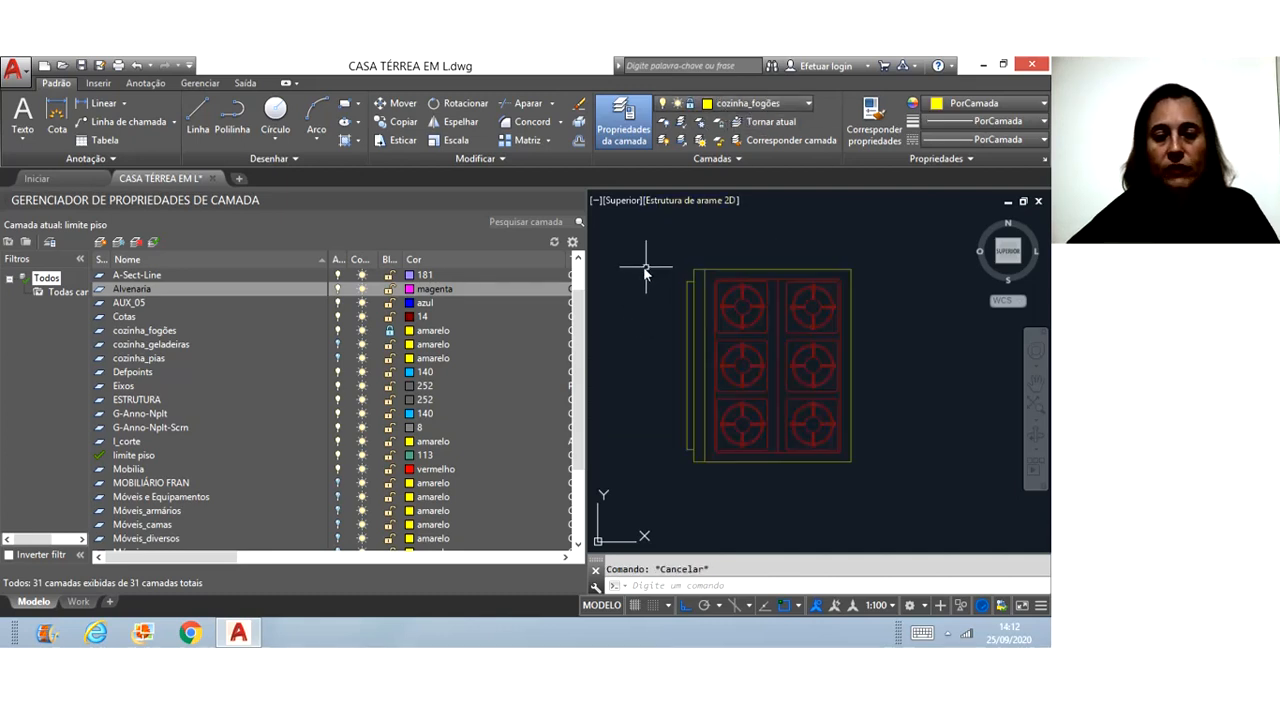
# - Turn the cozinha_fogões layer off and back on, and widen the Ativada and Congelar columns of the layer list
pyautogui.click(338, 333)
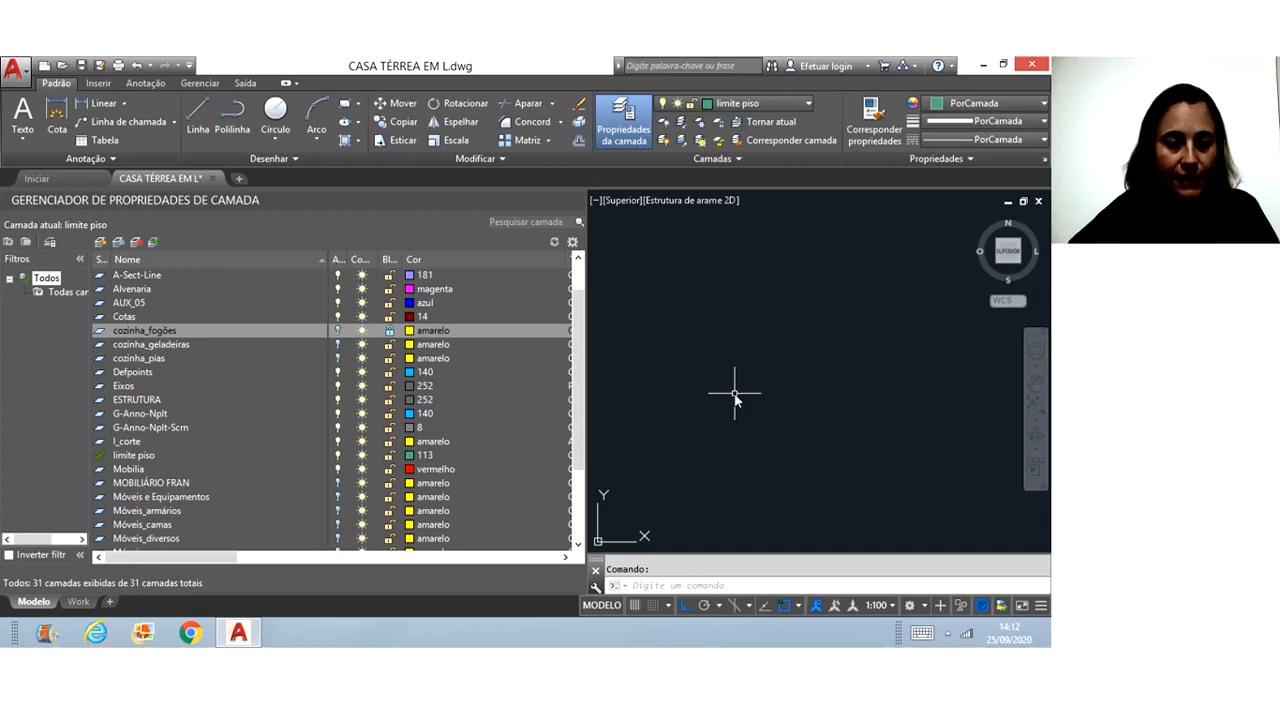
pyautogui.click(337, 331)
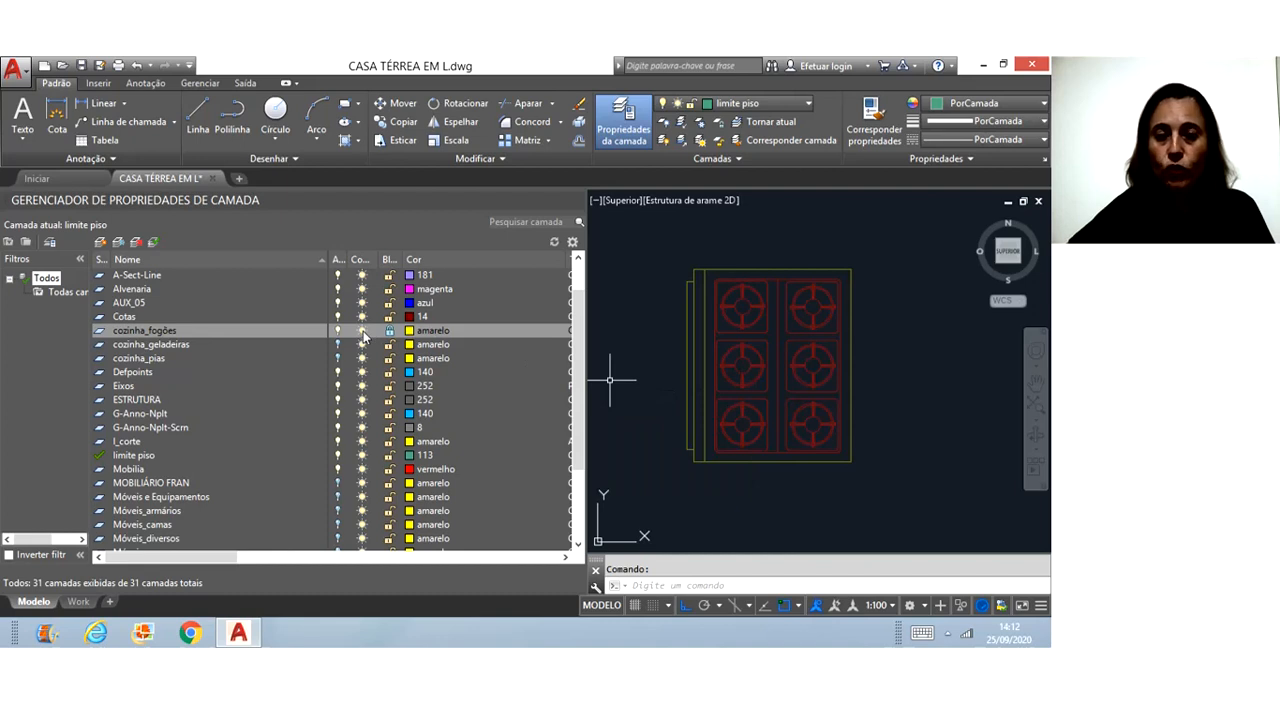
pyautogui.moveTo(379, 263); pyautogui.dragTo(464, 263)
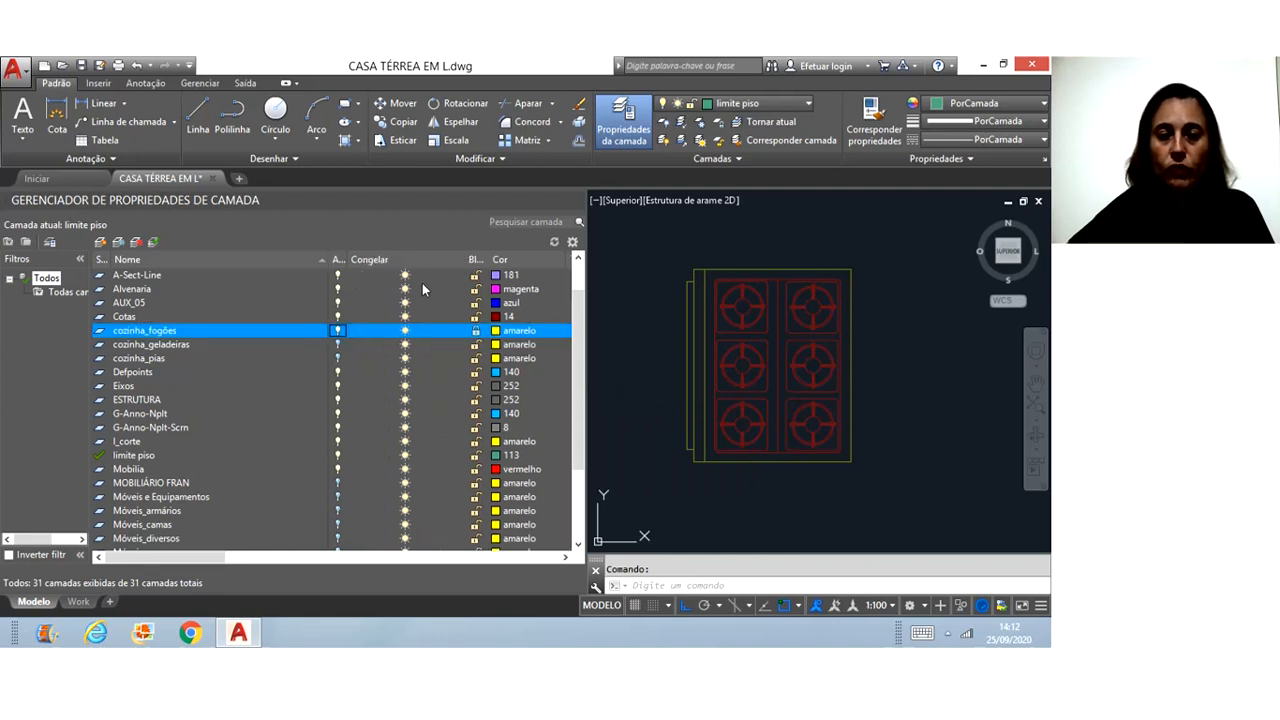
pyautogui.moveTo(349, 262); pyautogui.dragTo(390, 261)
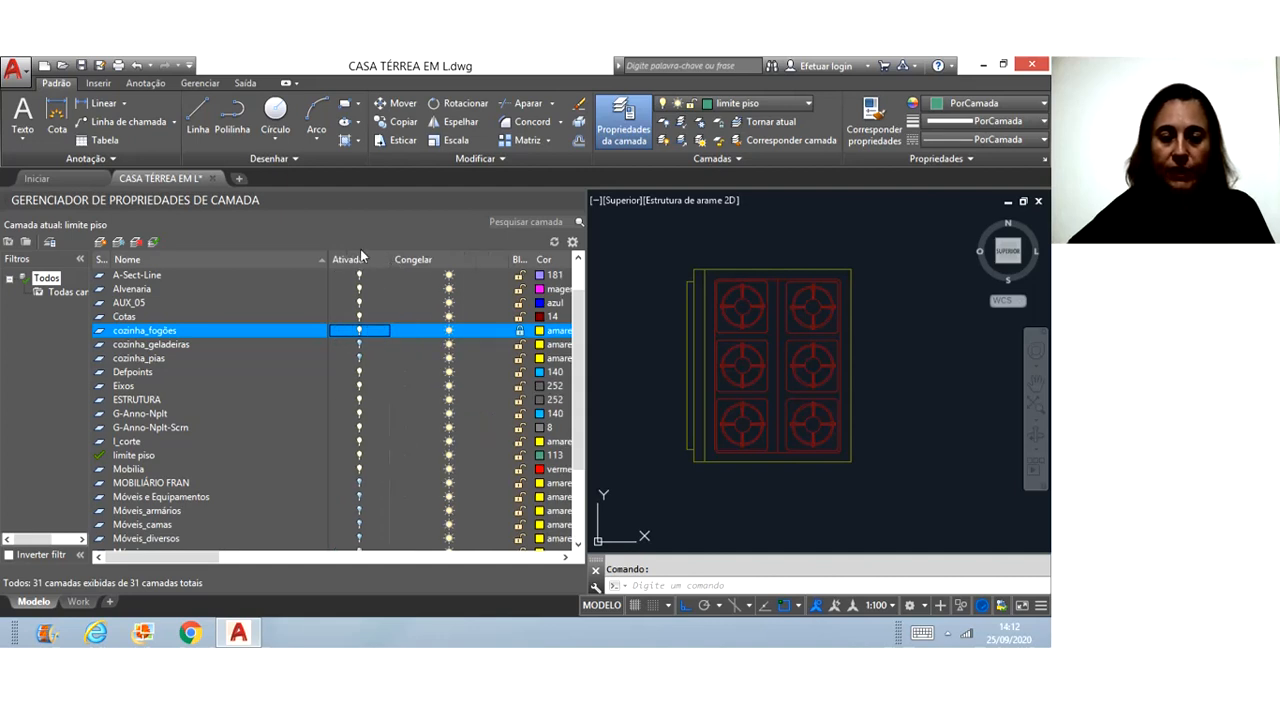
# - Freeze and thaw the cozinha_fogões layer, and turn on the cozinha_geladeiras and cozinha_pias layers
pyautogui.click(448, 331)
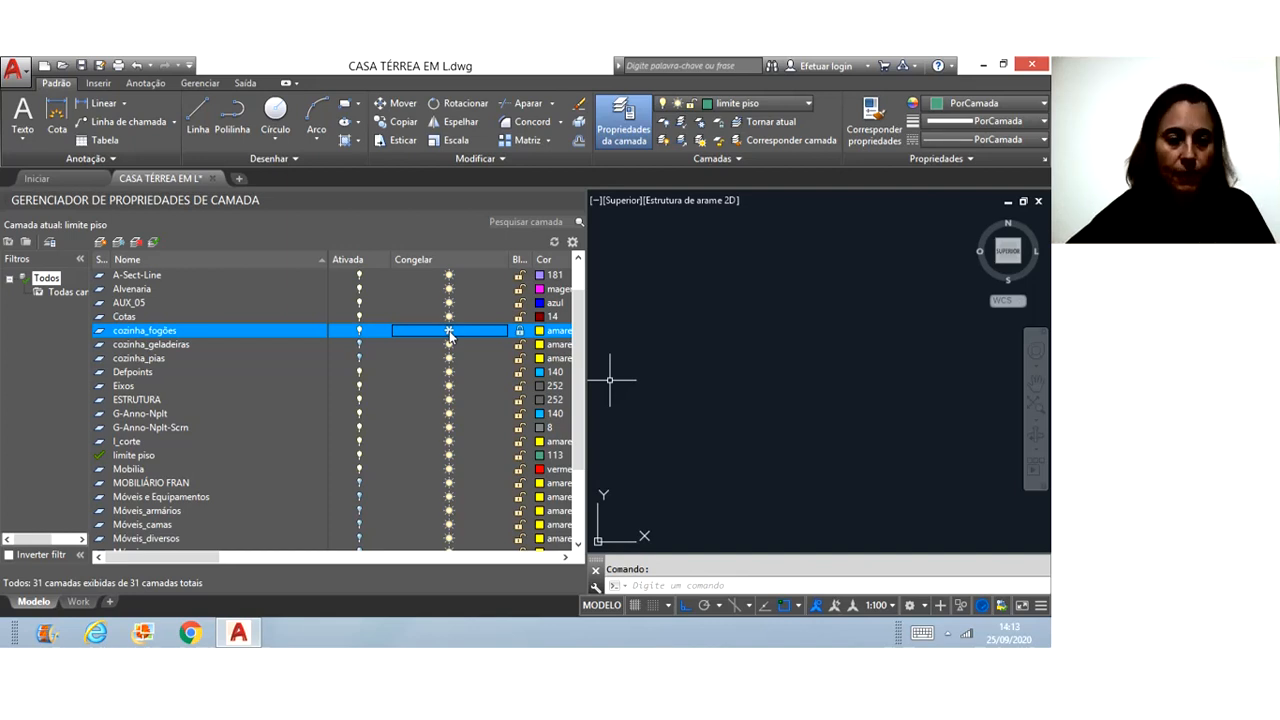
pyautogui.click(449, 334)
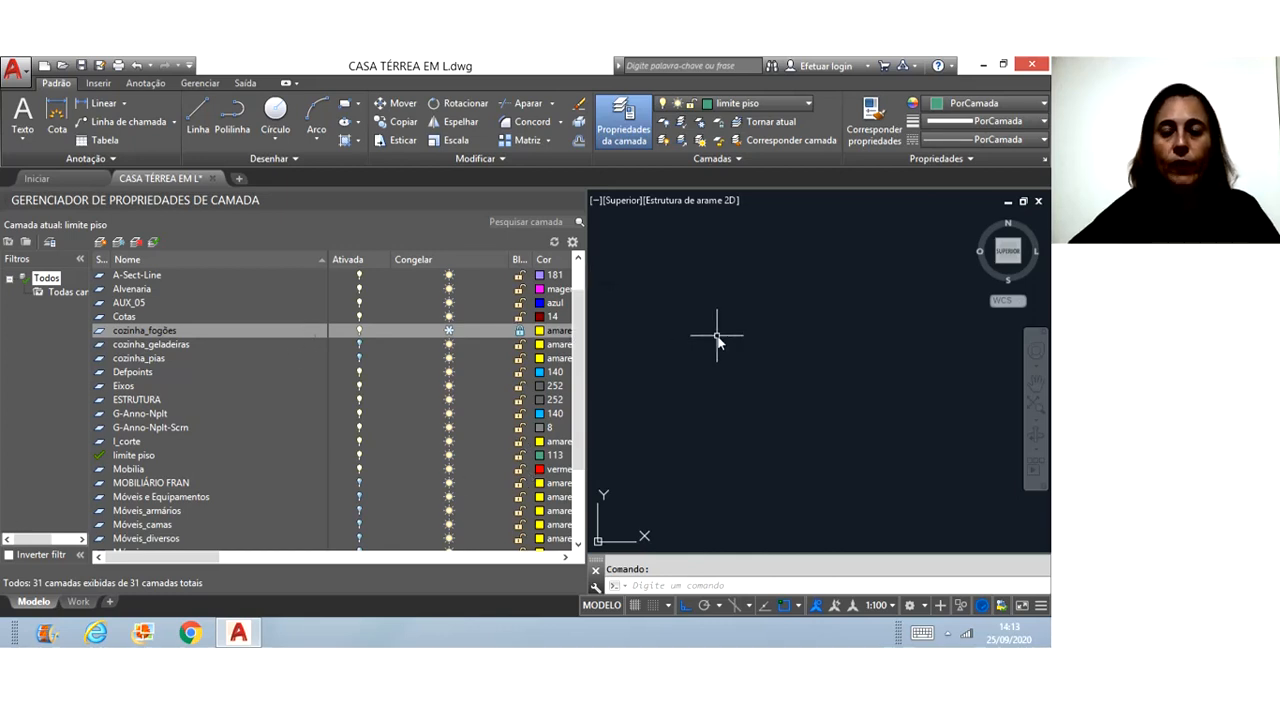
pyautogui.click(448, 330)
pyautogui.click(359, 344)
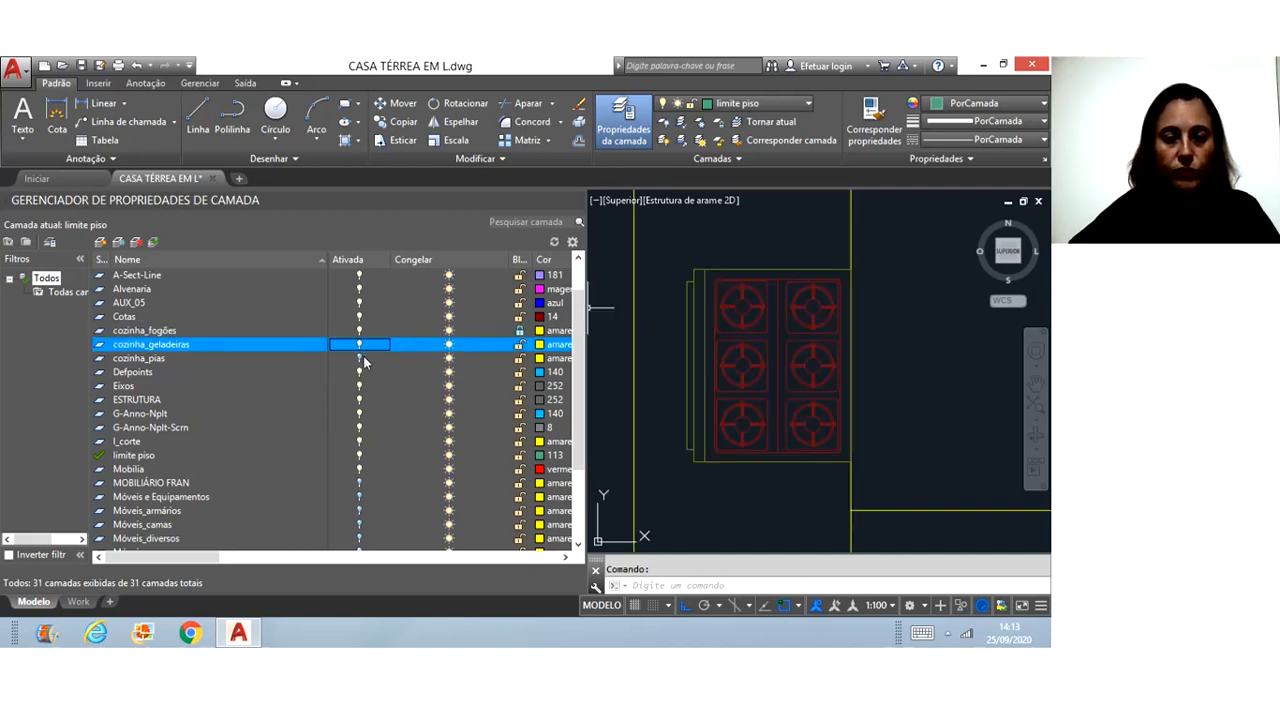
pyautogui.click(359, 358)
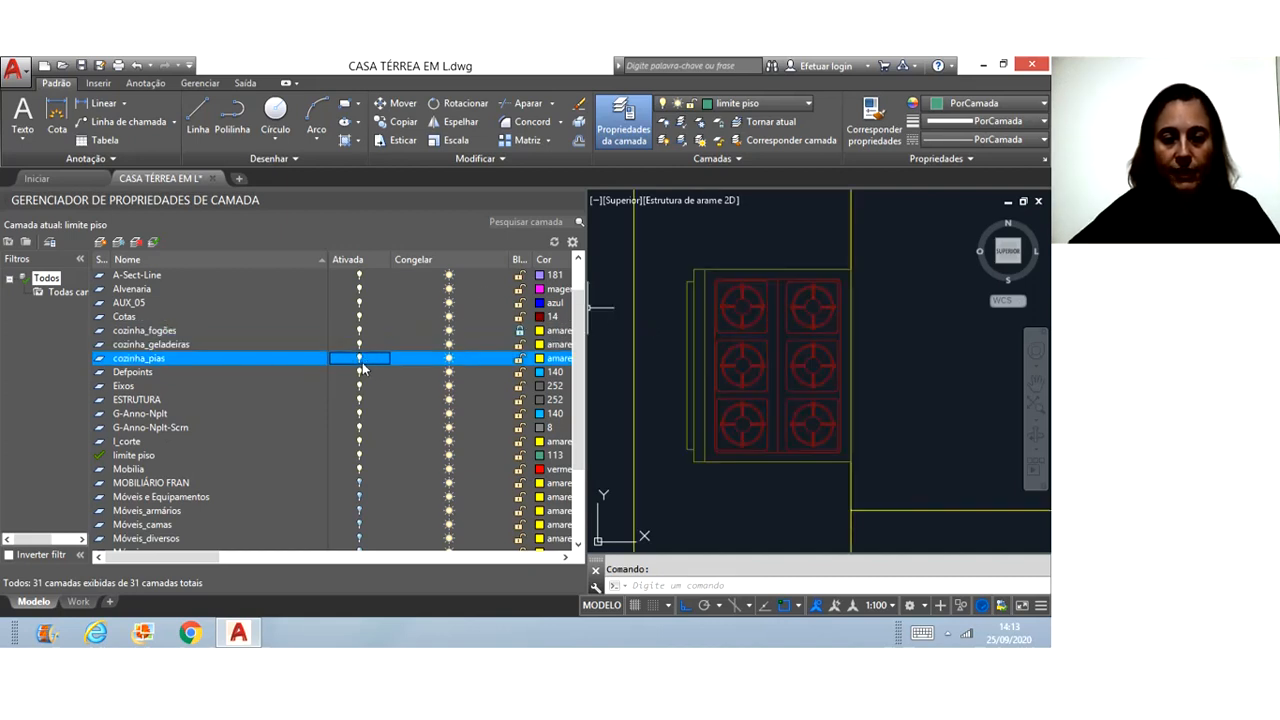
# - Turn off all layers from A-Sect-Line to Vista01 together, choosing to keep the current layer limite piso on
pyautogui.click(359, 275)
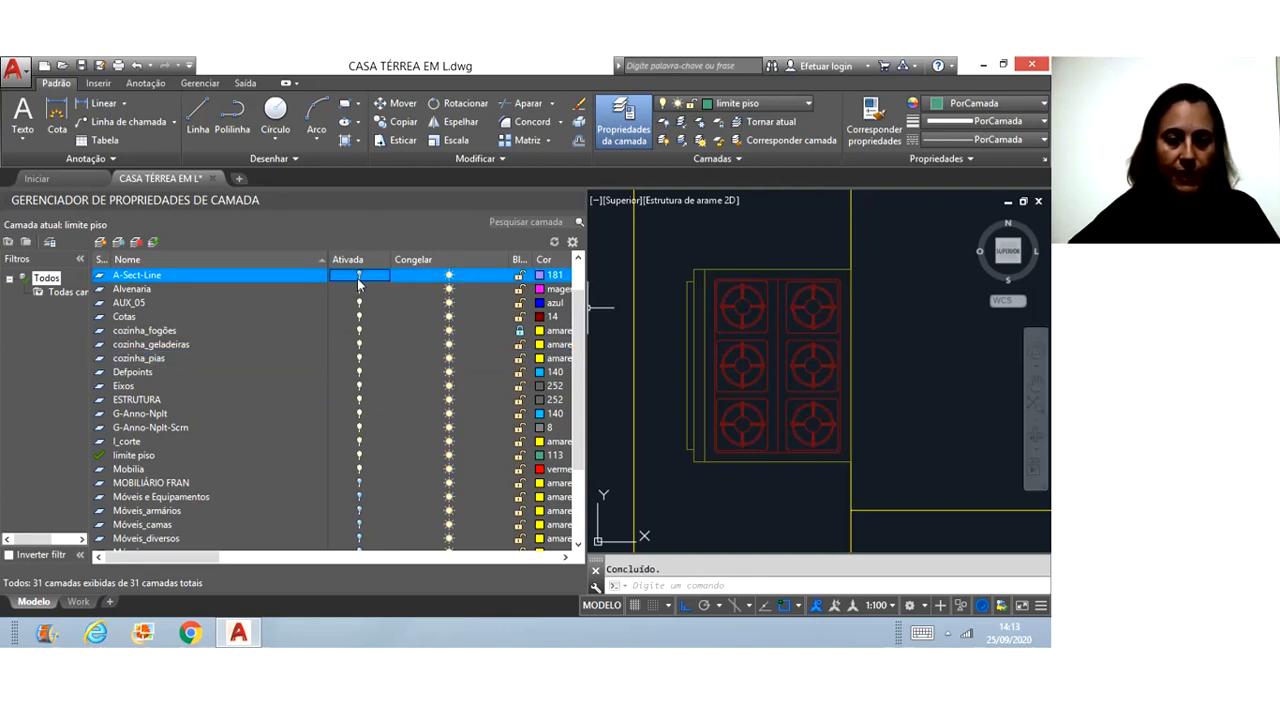
pyautogui.moveTo(586, 293); pyautogui.dragTo(588, 468)
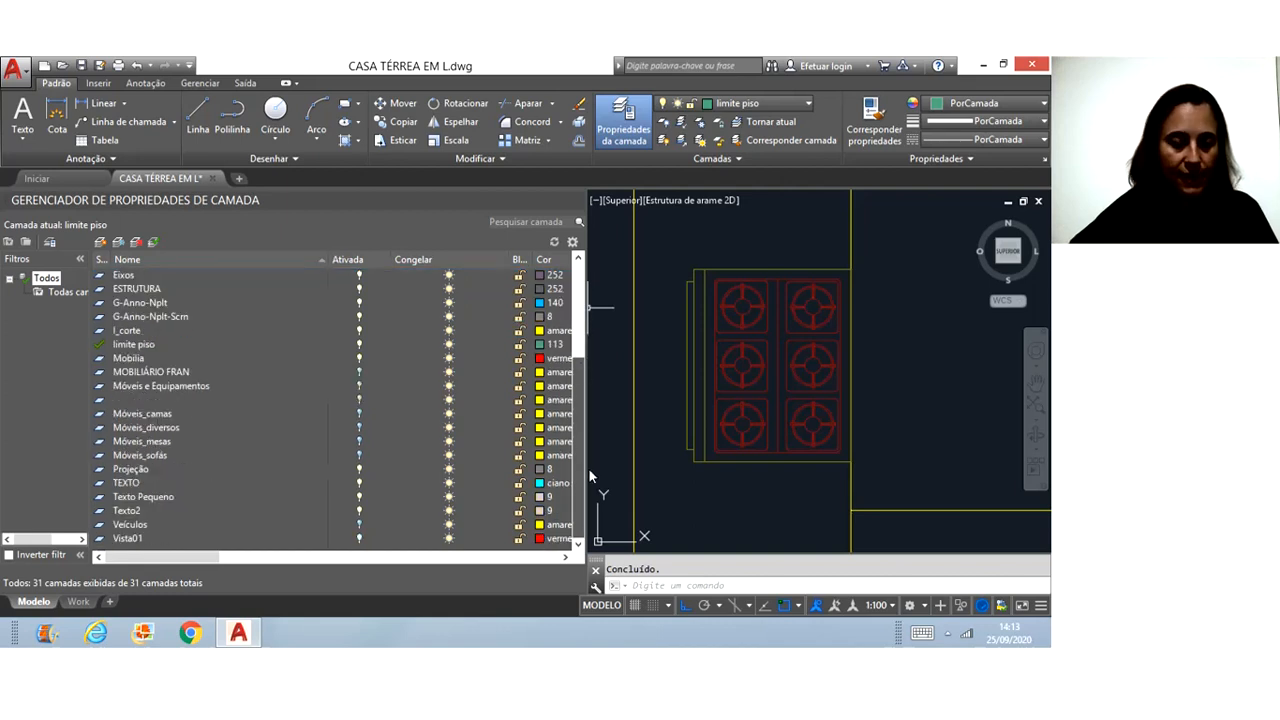
pyautogui.keyDown('shift'); pyautogui.click(341, 536); pyautogui.keyUp('shift')
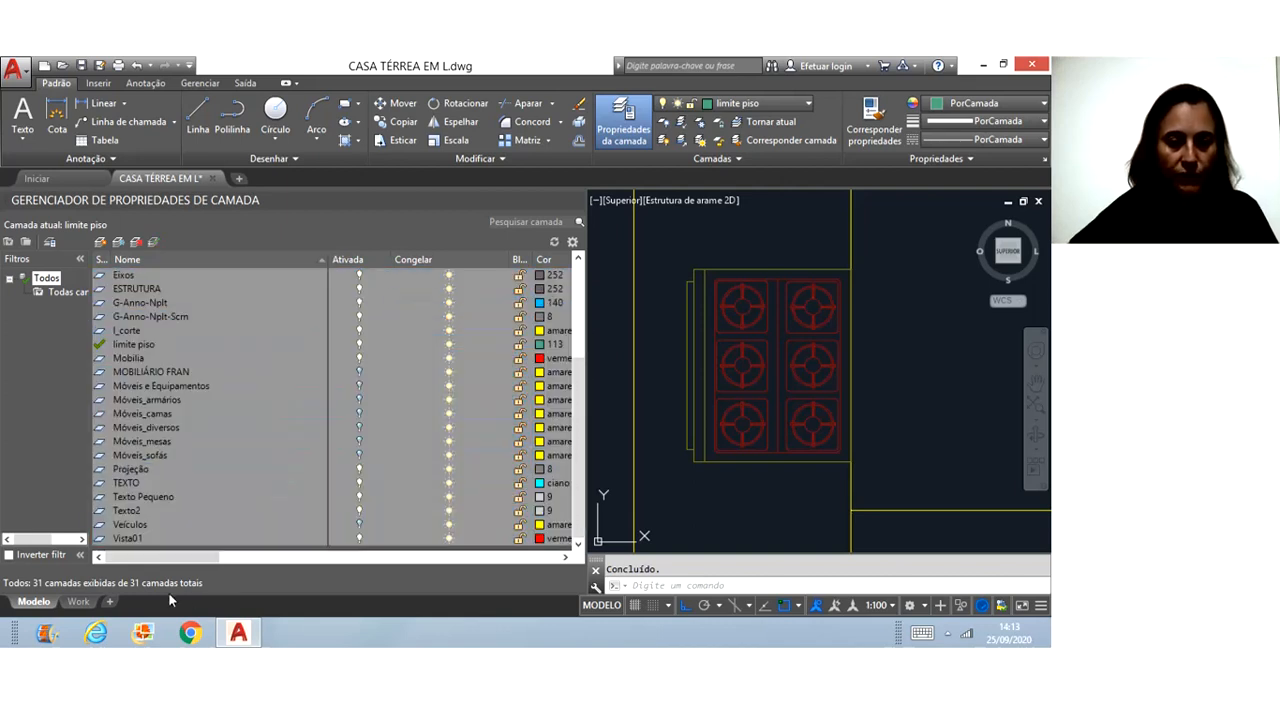
pyautogui.click(359, 540)
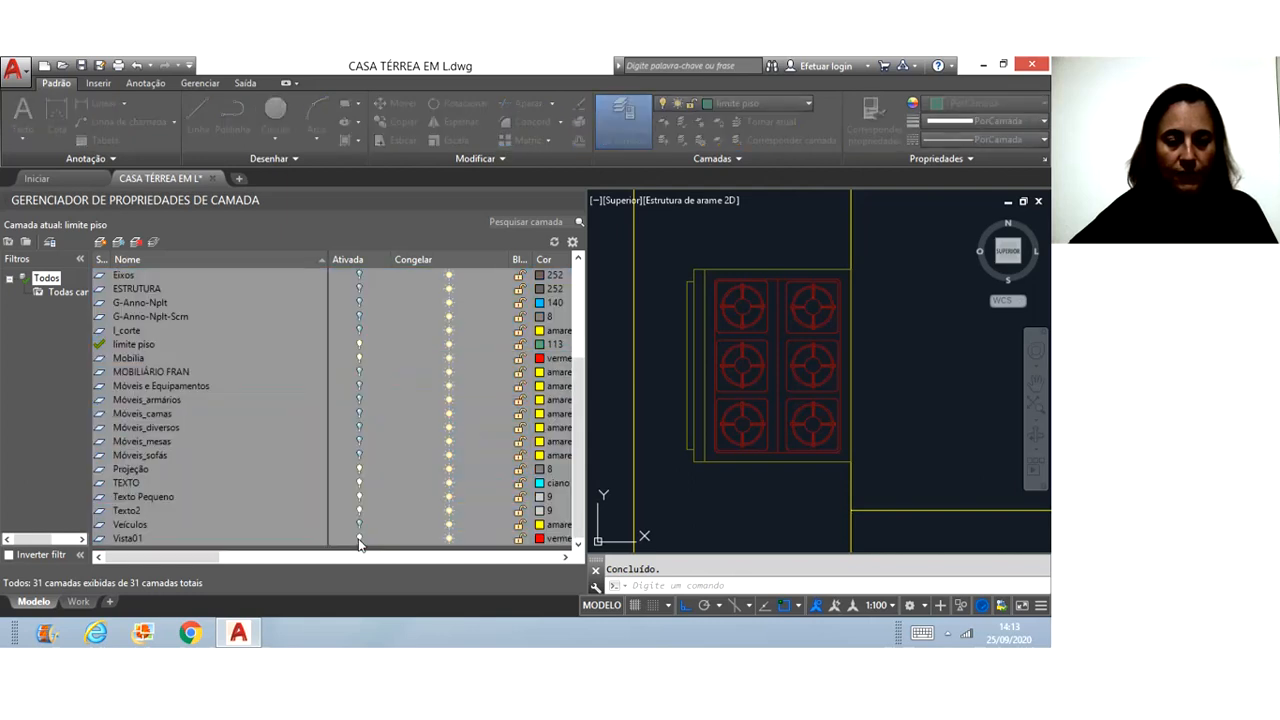
pyautogui.click(359, 540)
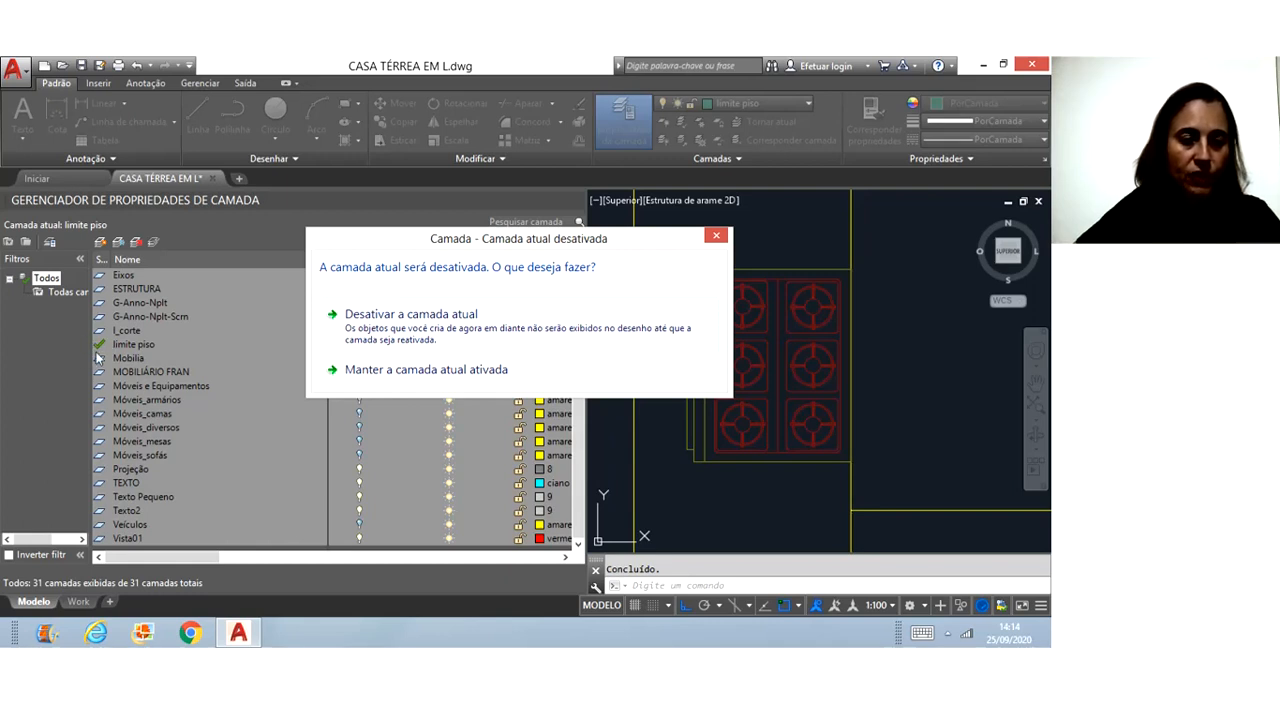
pyautogui.click(478, 372)
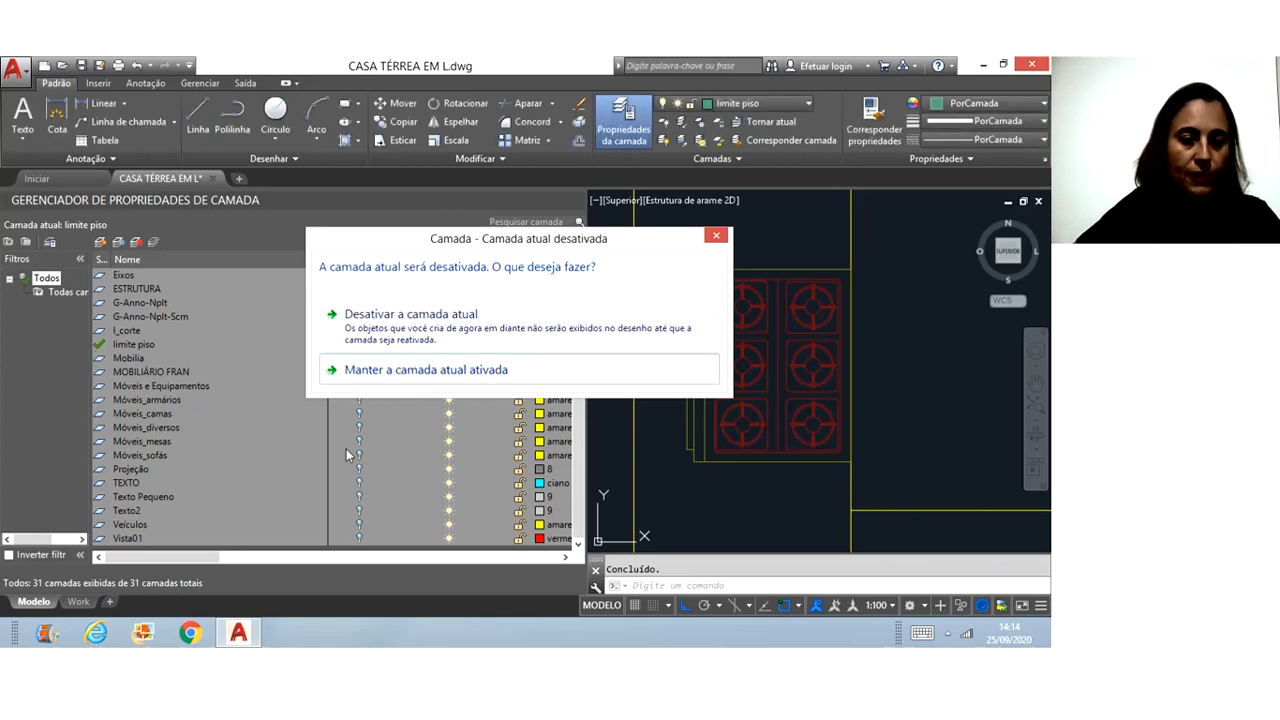
pyautogui.click(470, 372)
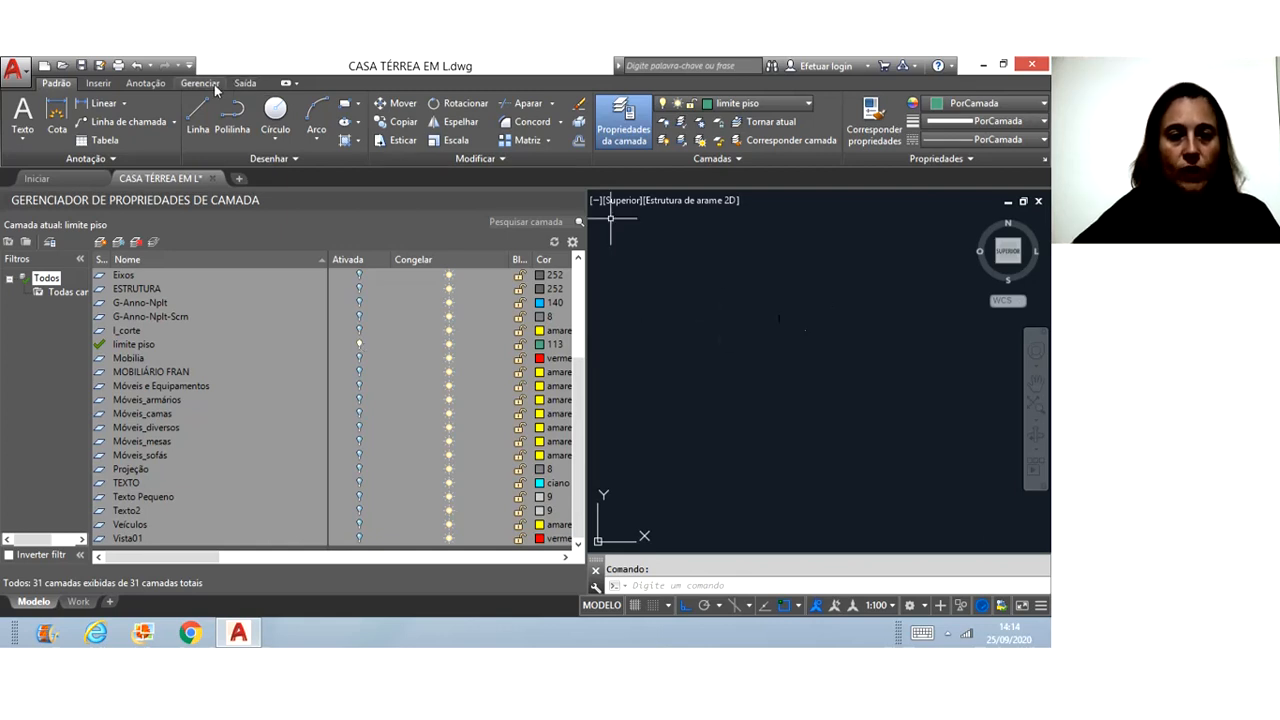
# - Draw a roughly square outline of four orthogonal lines, about 0.6 high, on the limite piso layer with the Line tool
pyautogui.click(198, 112)
pyautogui.click(696, 285)
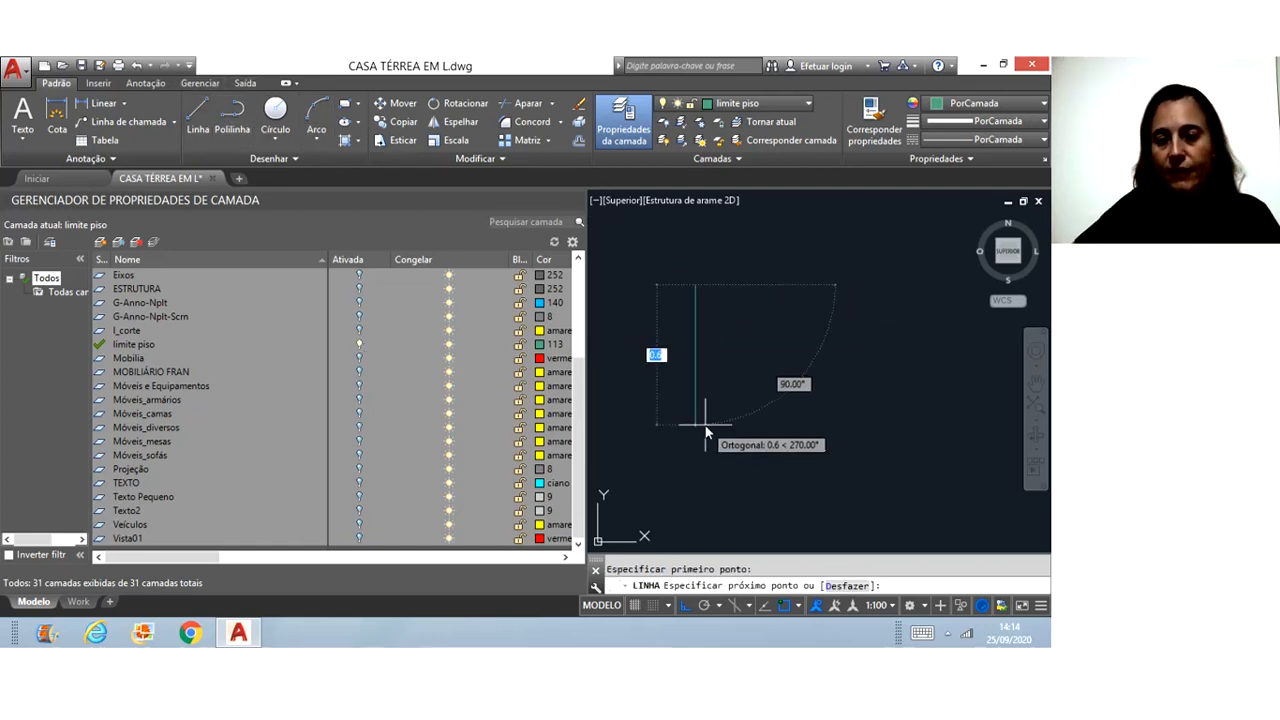
pyautogui.click(698, 424)
pyautogui.click(850, 424)
pyautogui.click(833, 276)
pyautogui.click(684, 276)
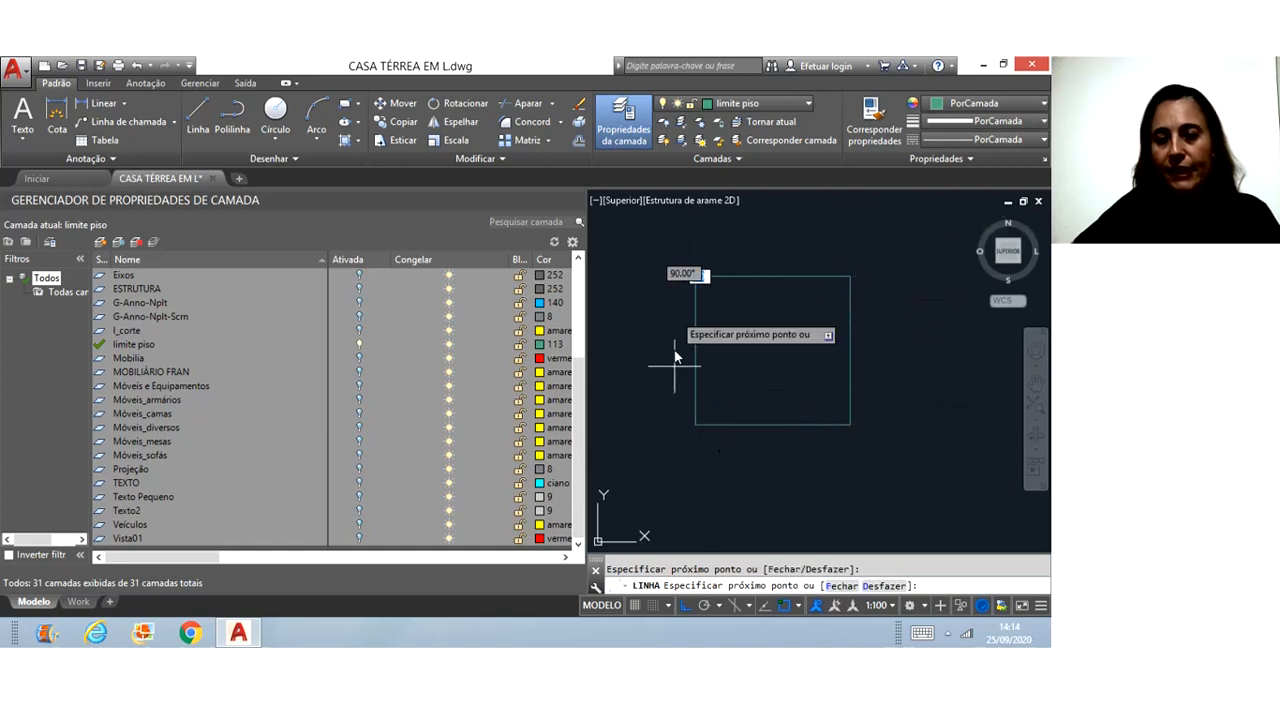
pyautogui.press('Escape')
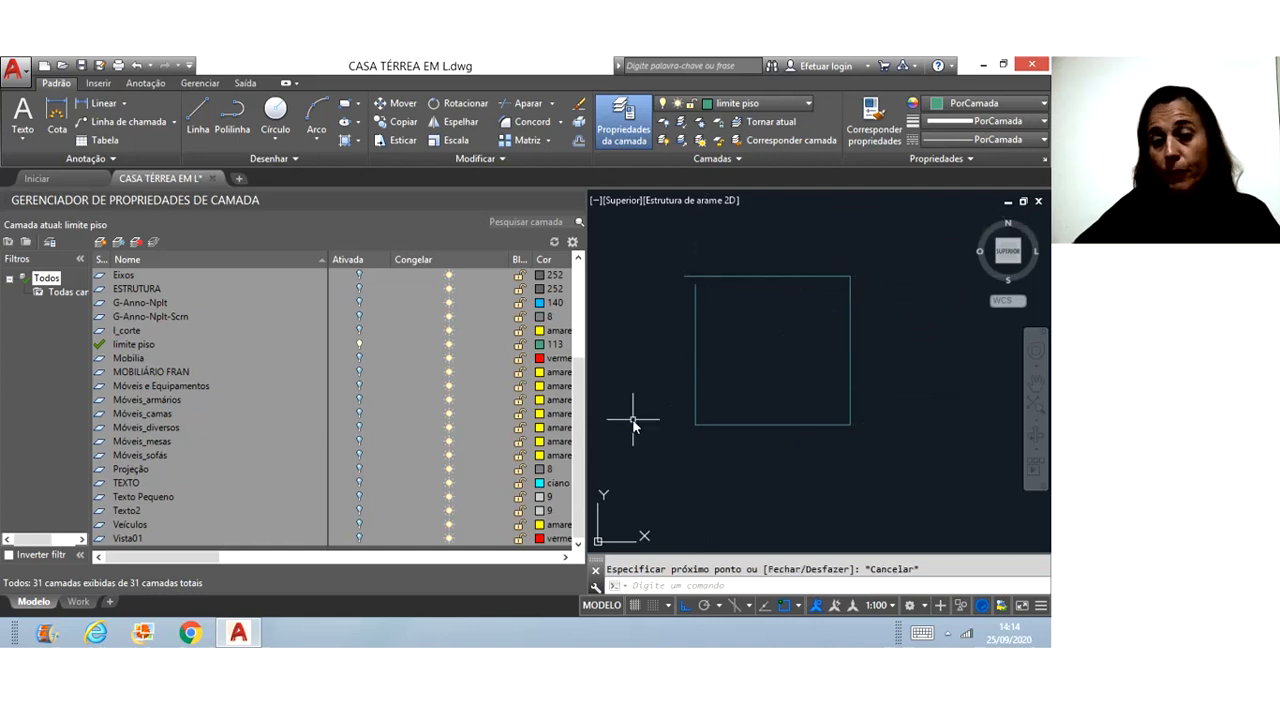
# - Delete the four lines of the test square from the drawing area
pyautogui.click(938, 458)
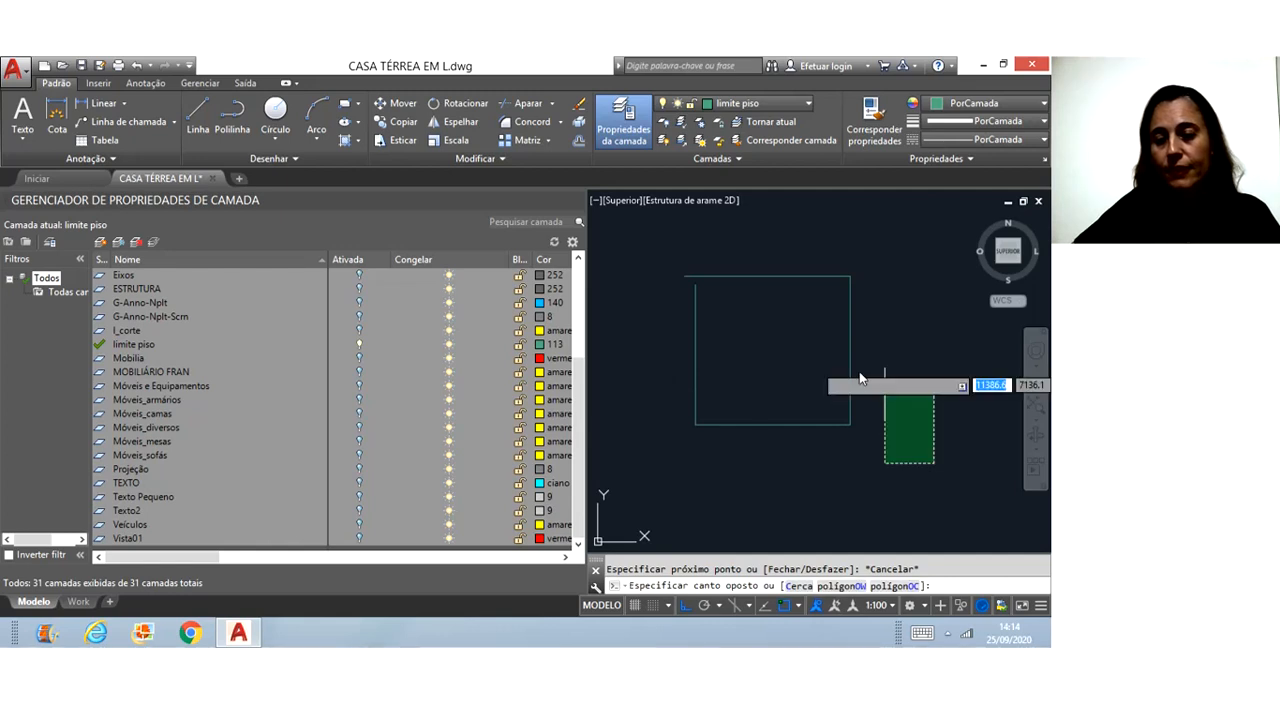
pyautogui.click(677, 287)
pyautogui.press('Delete')
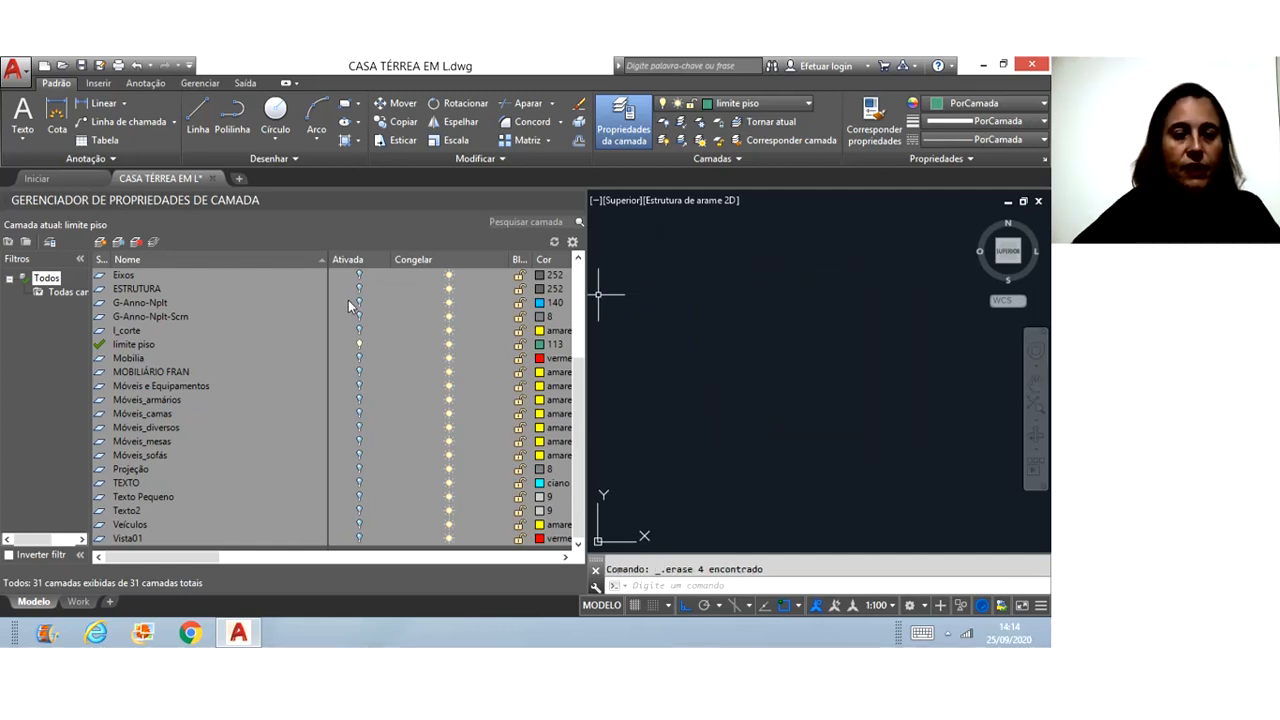
# - Select all the layers in the list down to Vista01 and turn them on together
pyautogui.moveTo(575, 383); pyautogui.dragTo(587, 439)
pyautogui.click(288, 274)
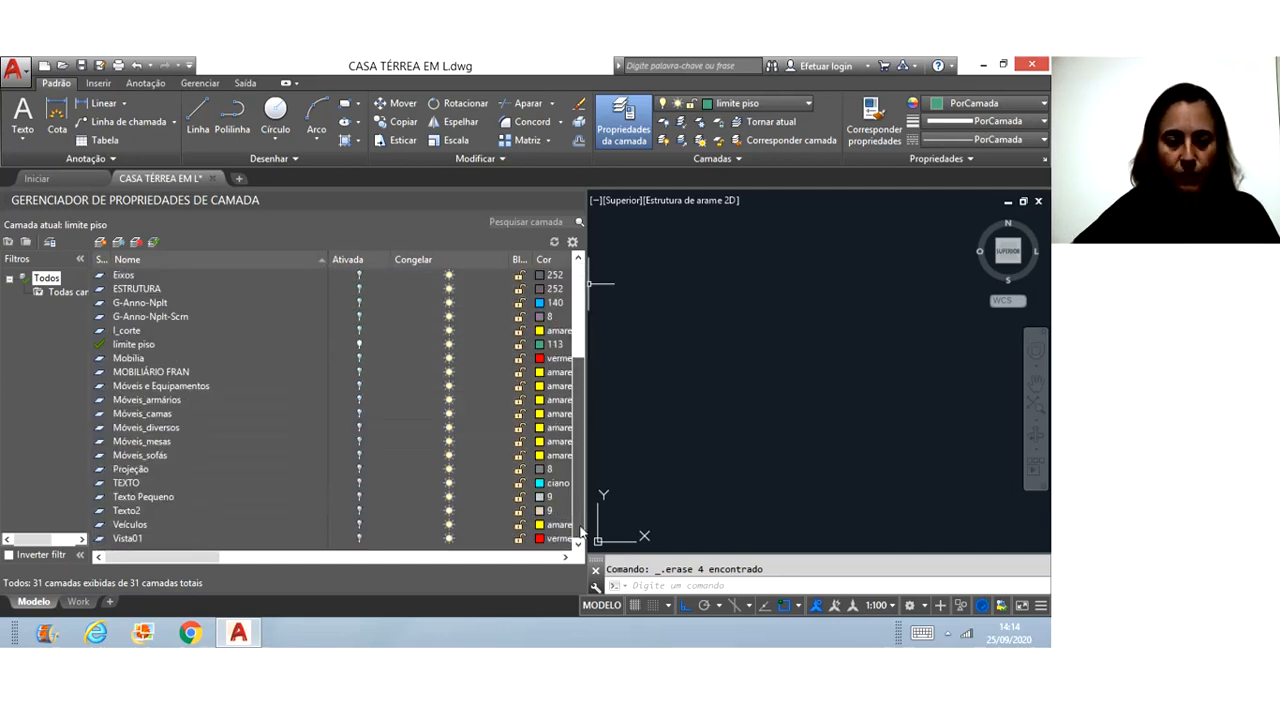
pyautogui.keyDown('shift'); pyautogui.click(301, 538); pyautogui.keyUp('shift')
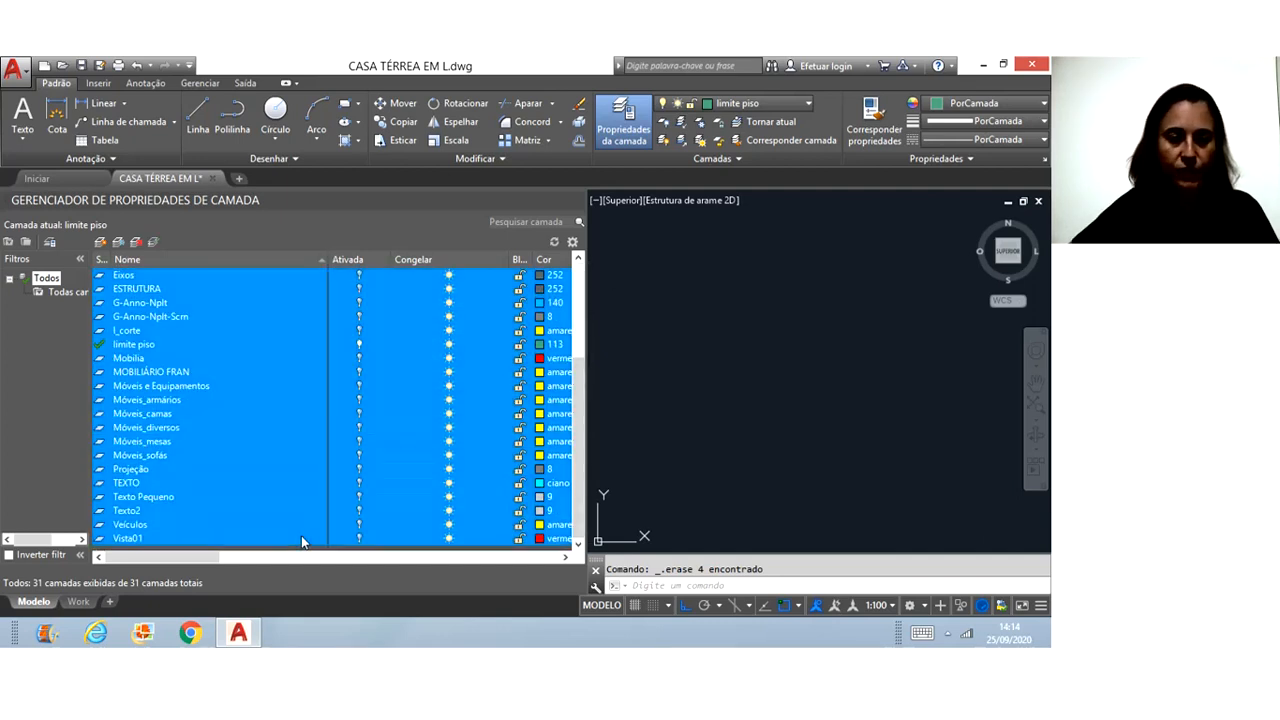
pyautogui.click(360, 539)
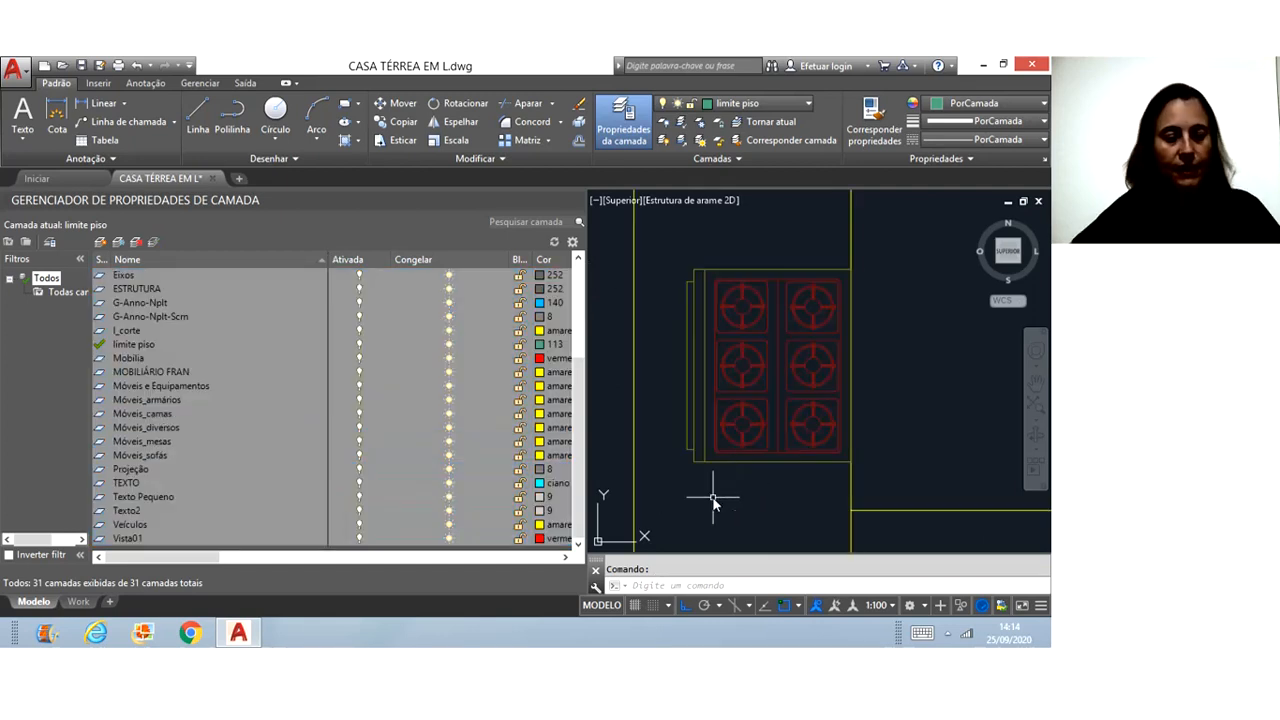
pyautogui.press('Escape')
# - Examine the two house floor plans in the drawing with all layers turned on
pyautogui.scroll(-5, 729, 323)
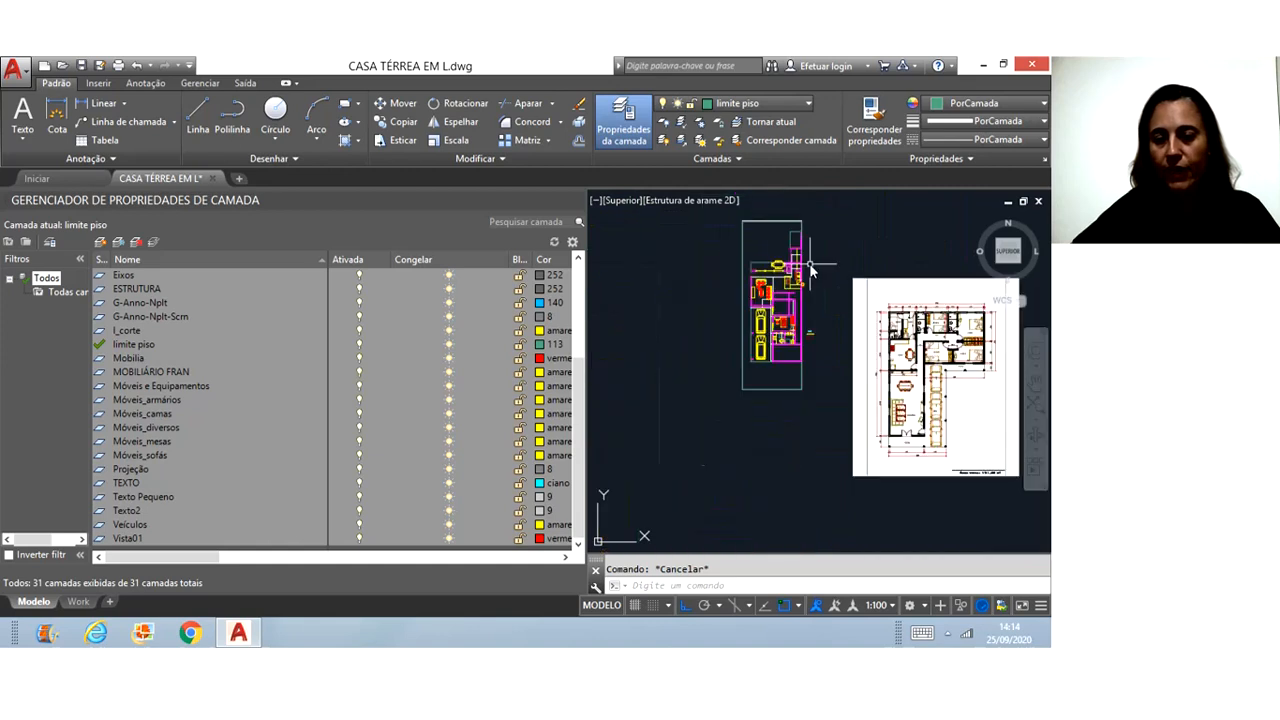
pyautogui.scroll(10, 814, 265)
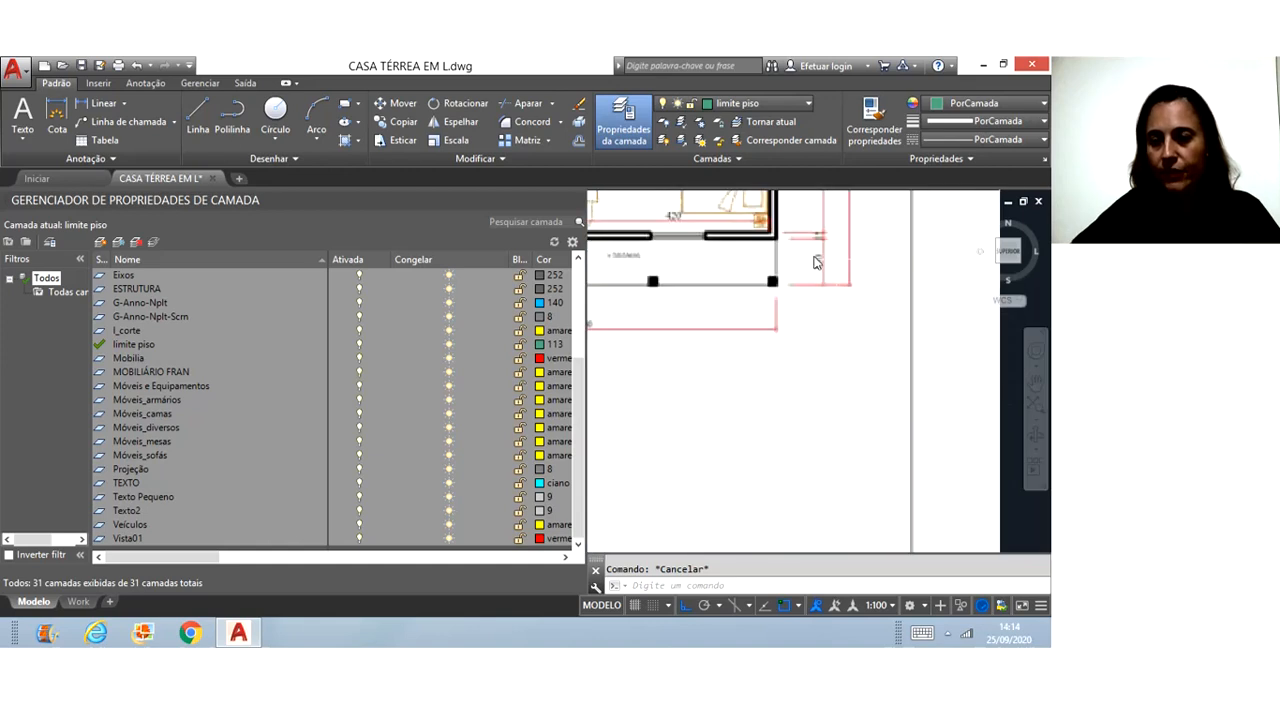
pyautogui.scroll(-10, 853, 408)
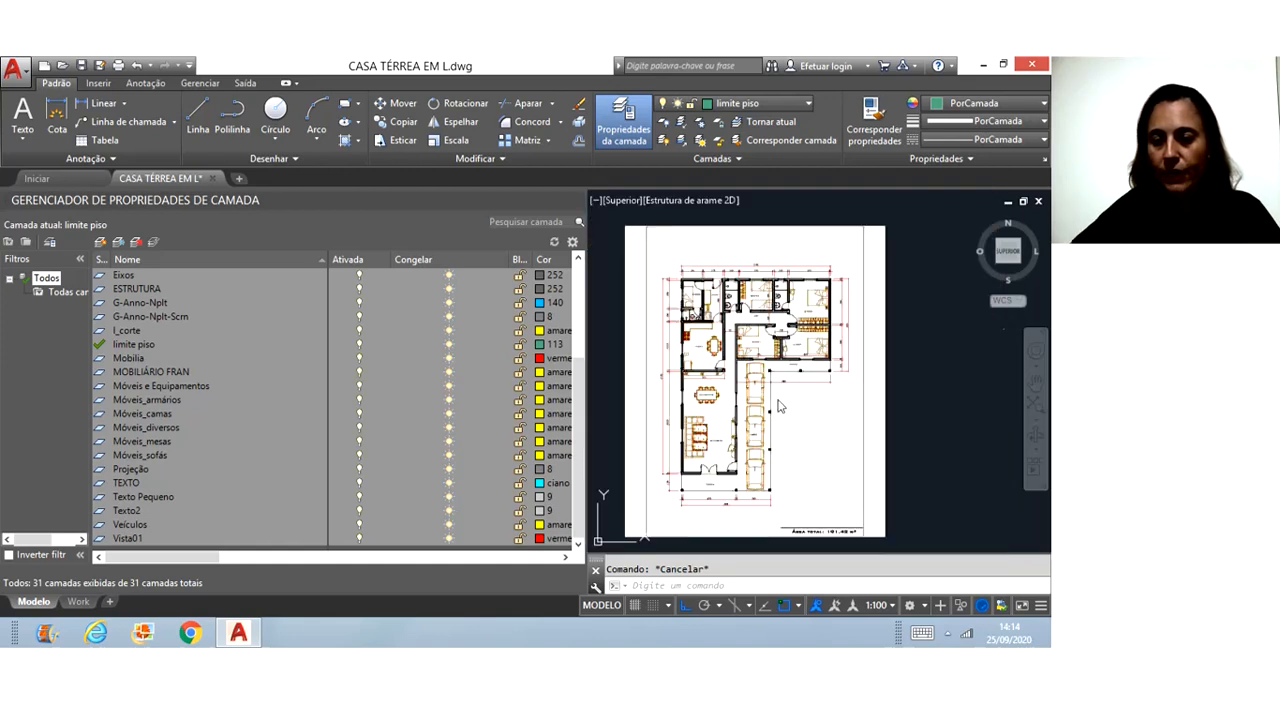
pyautogui.scroll(-5, 868, 375)
pyautogui.scroll(5, 804, 365)
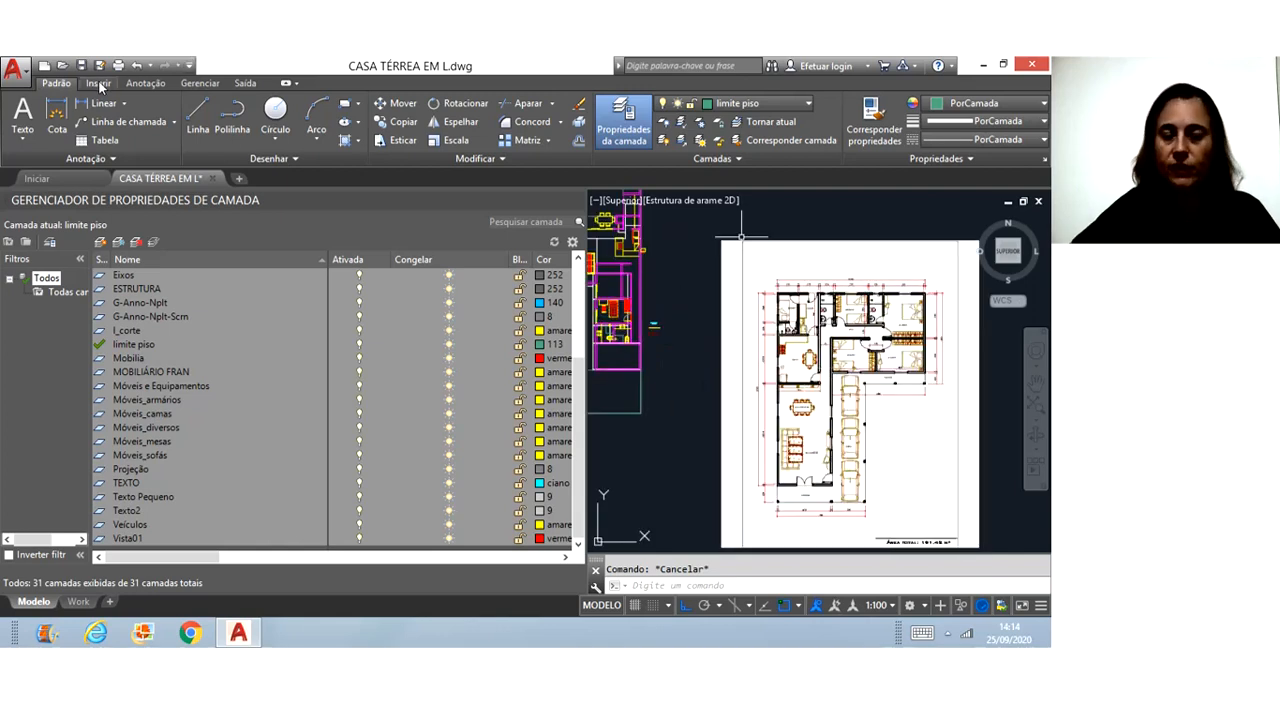
pyautogui.scroll(-3, 796, 350)
pyautogui.scroll(6, 748, 335)
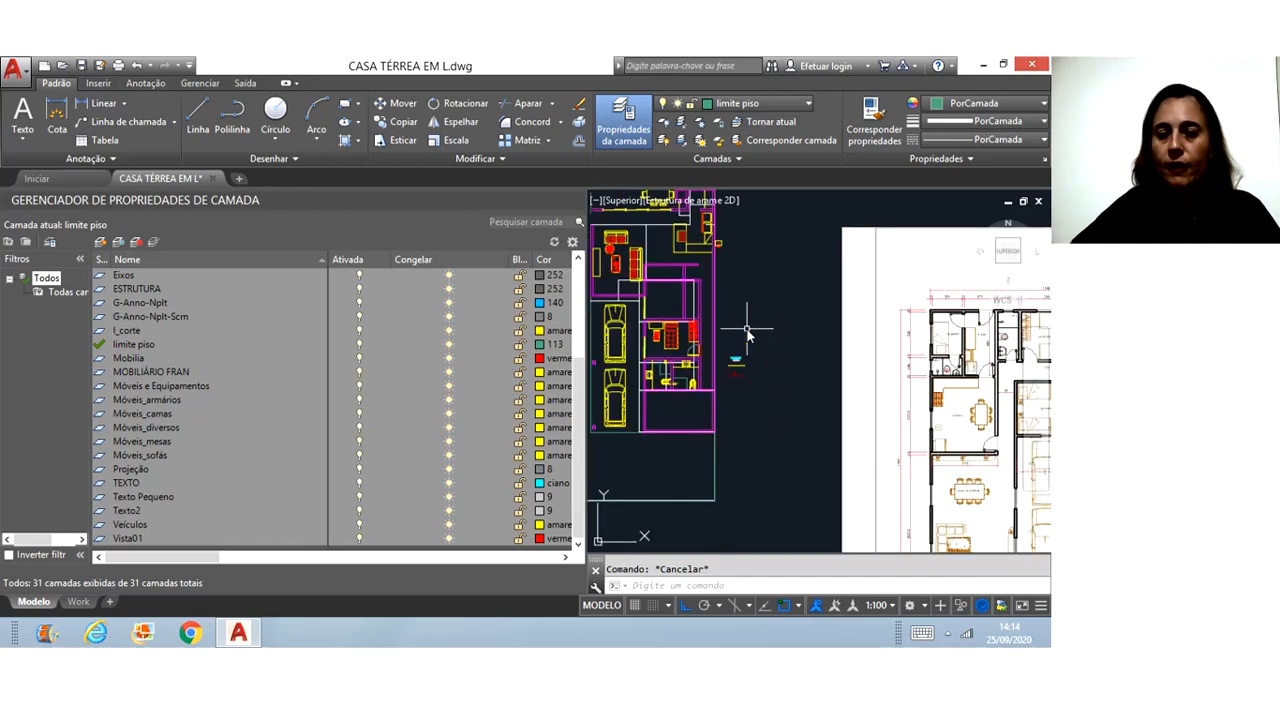
pyautogui.scroll(-4, 768, 336)
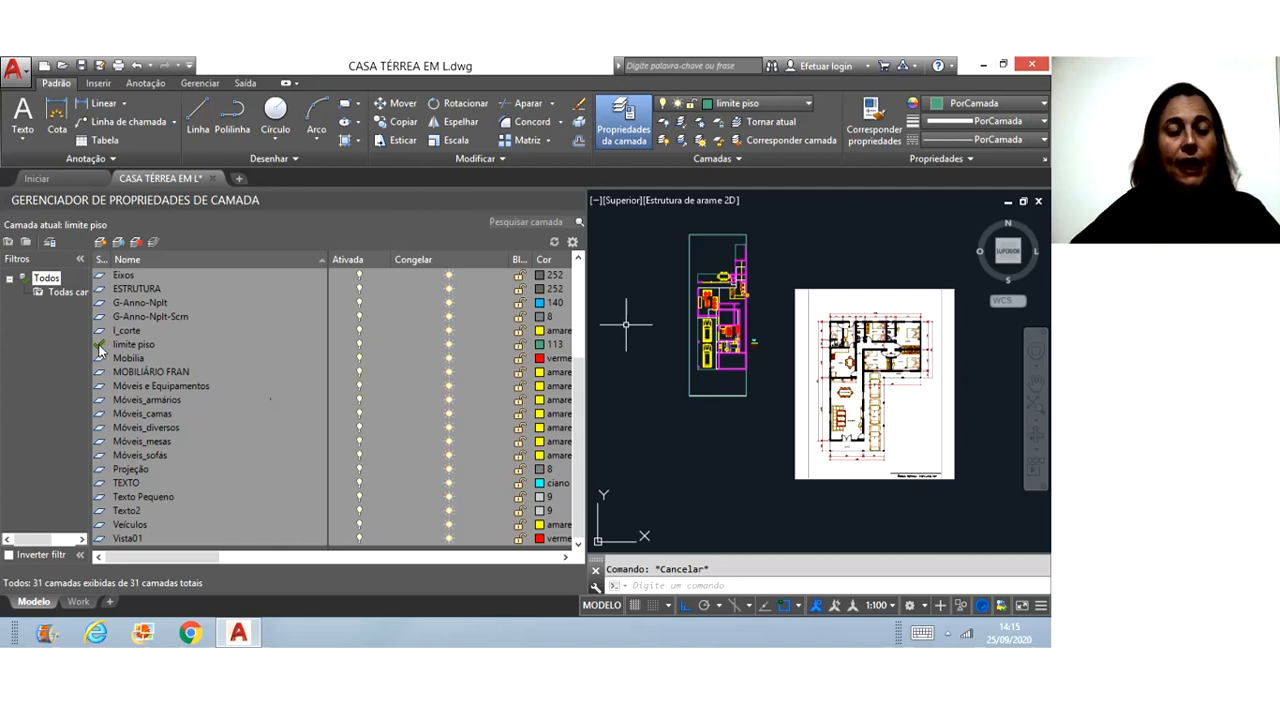
# - Make TEXTO the current layer, followed by Alvenaria
pyautogui.click(100, 346)
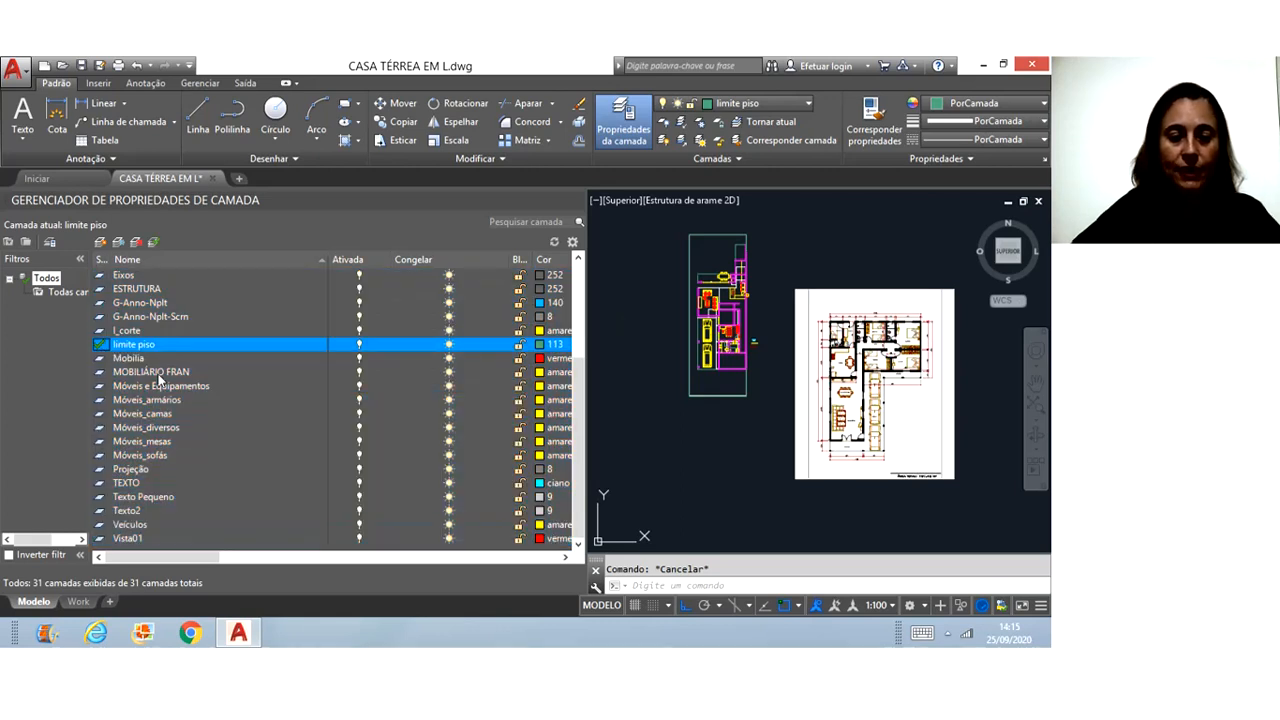
pyautogui.click(99, 486)
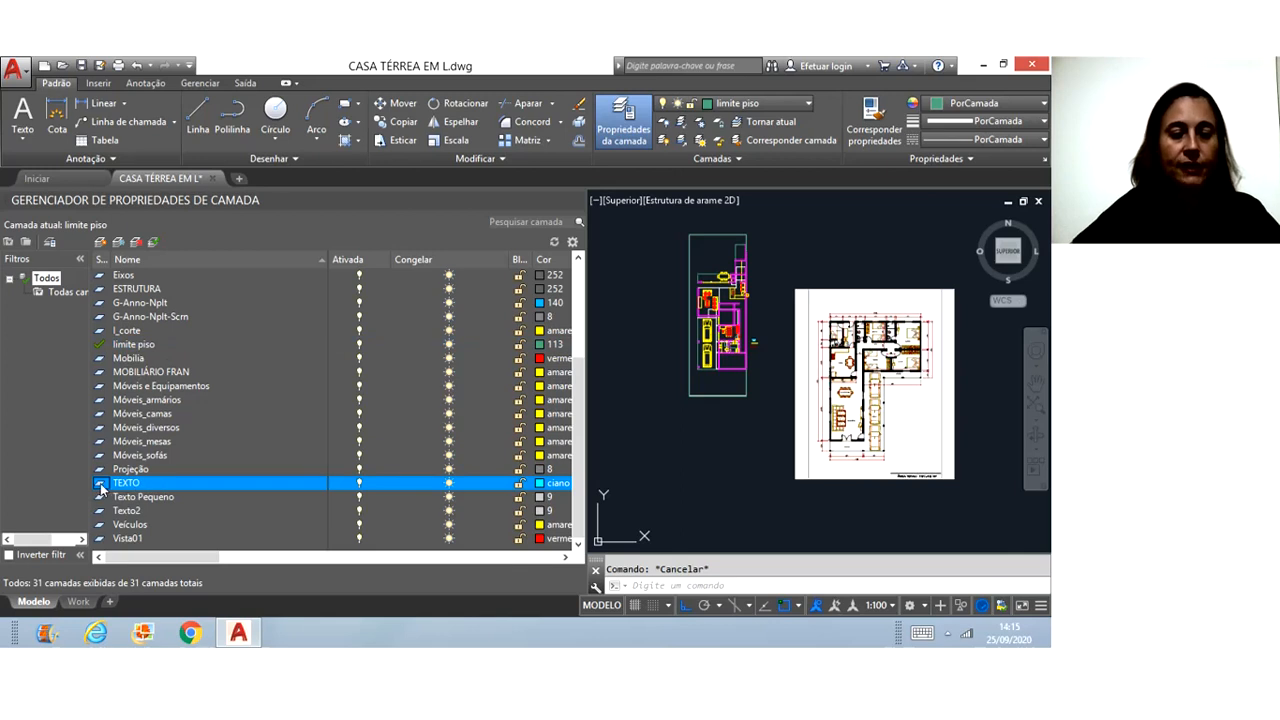
pyautogui.doubleClick(100, 484)
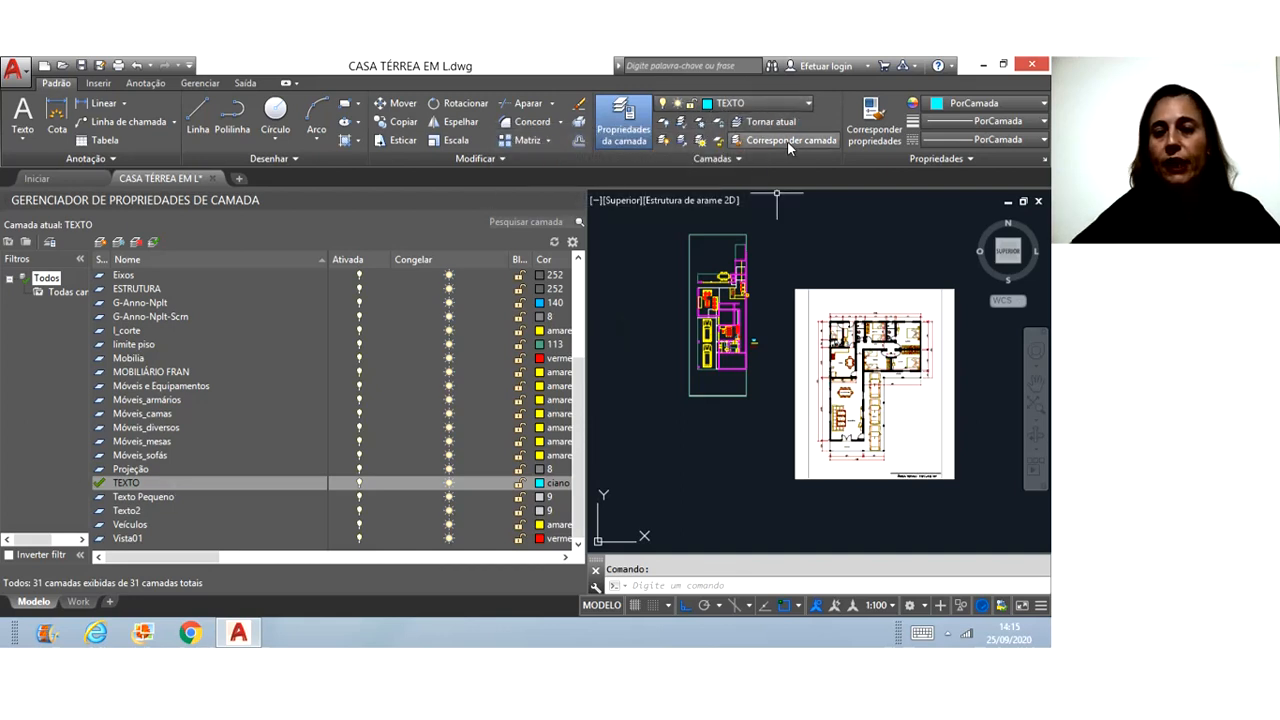
pyautogui.click(808, 103)
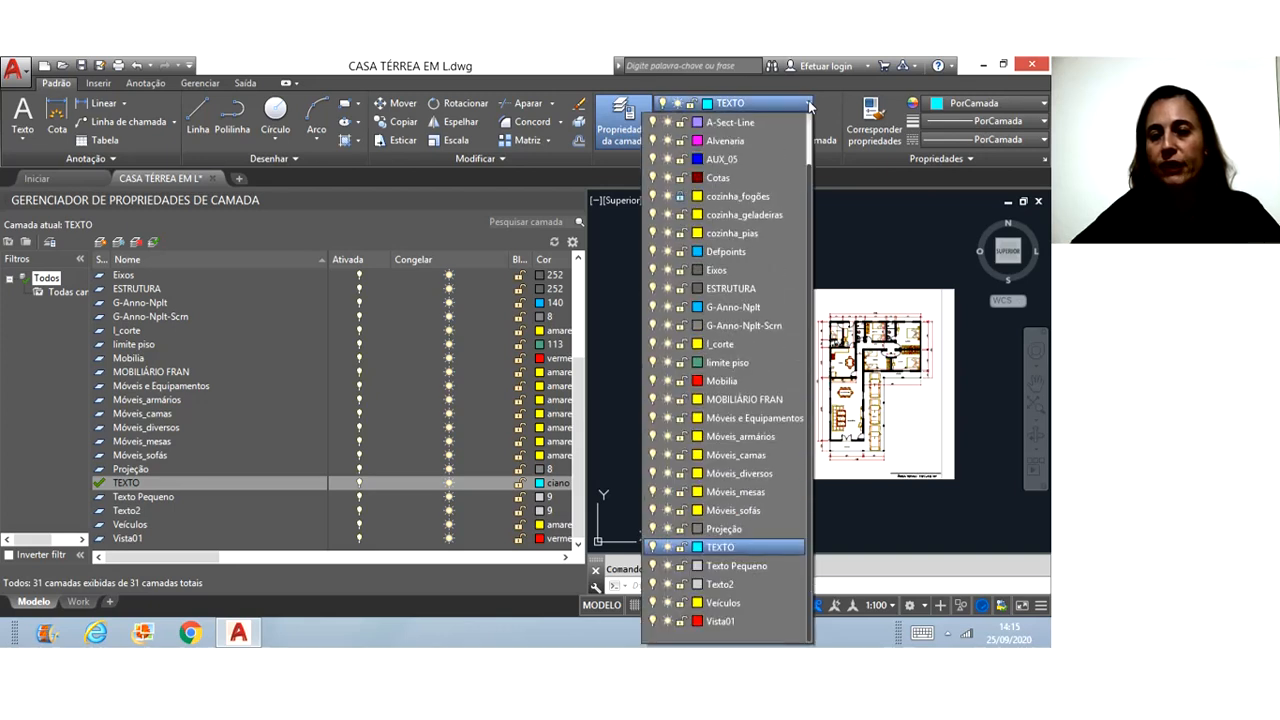
pyautogui.click(738, 142)
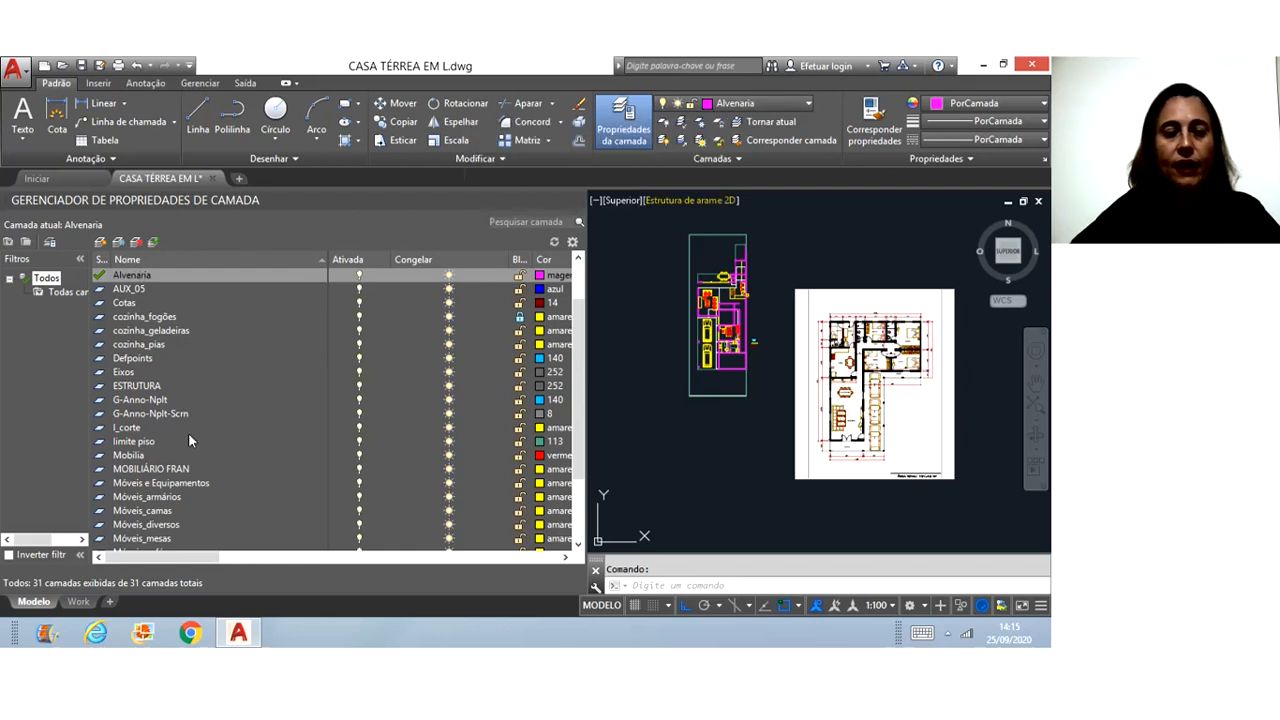
# - Make ESTRUTURA the current layer of the drawing
pyautogui.click(137, 387)
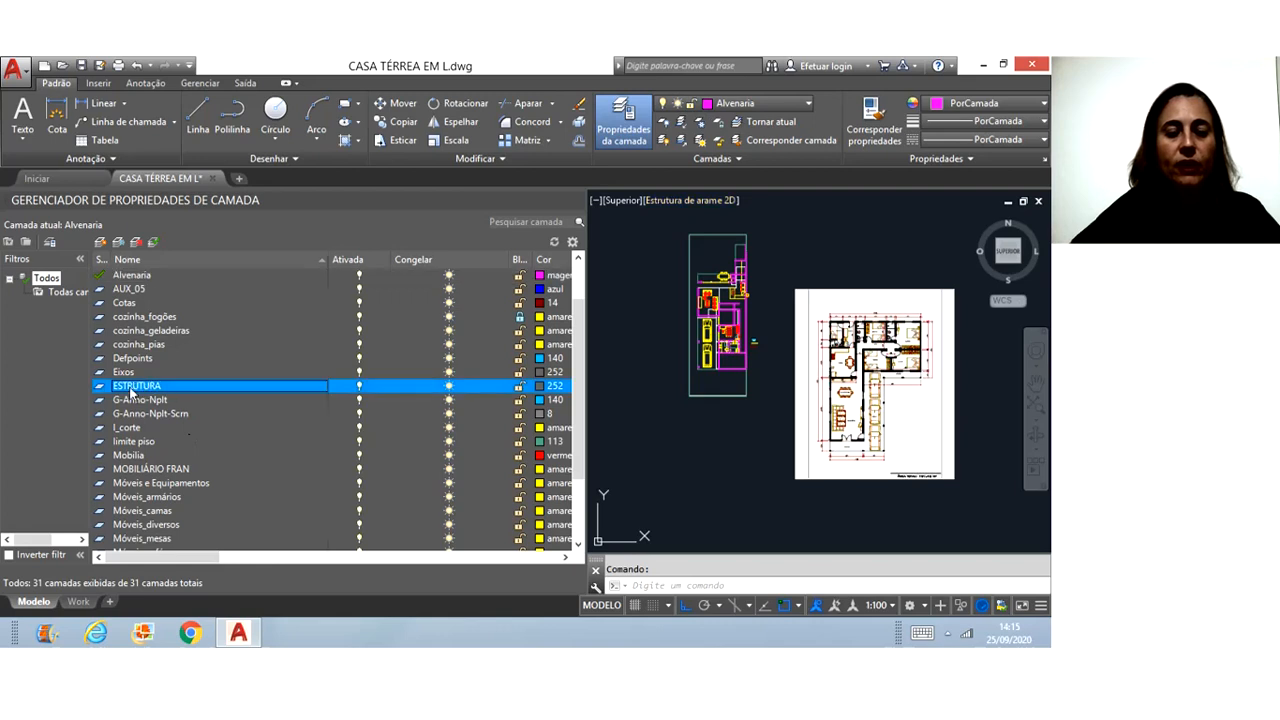
pyautogui.click(153, 245)
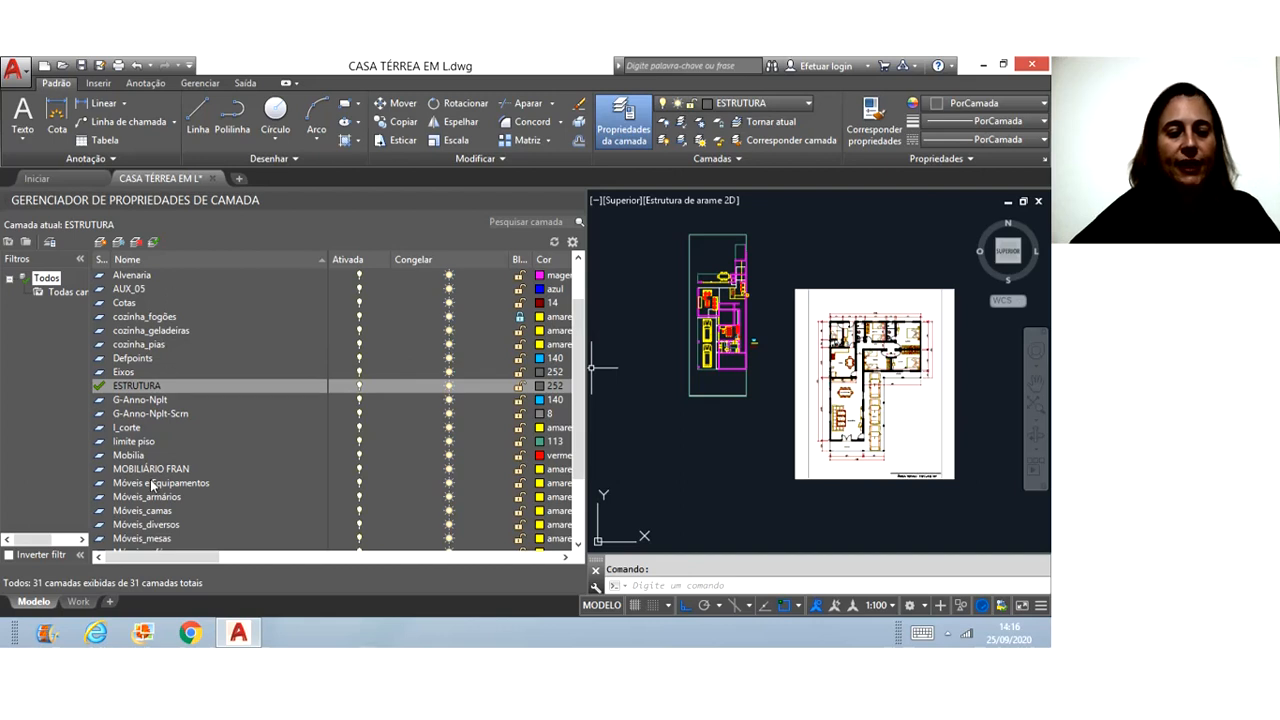
pyautogui.scroll(-3, 194, 453)
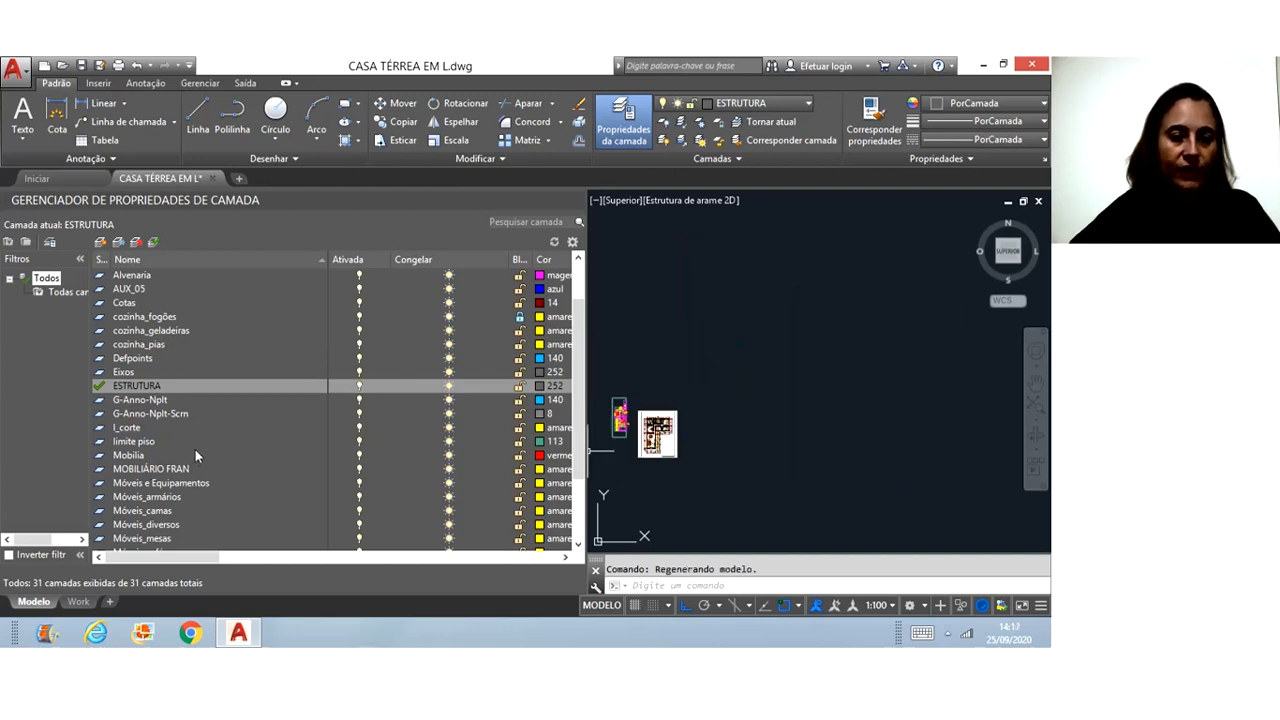
pyautogui.scroll(1, 195, 452)
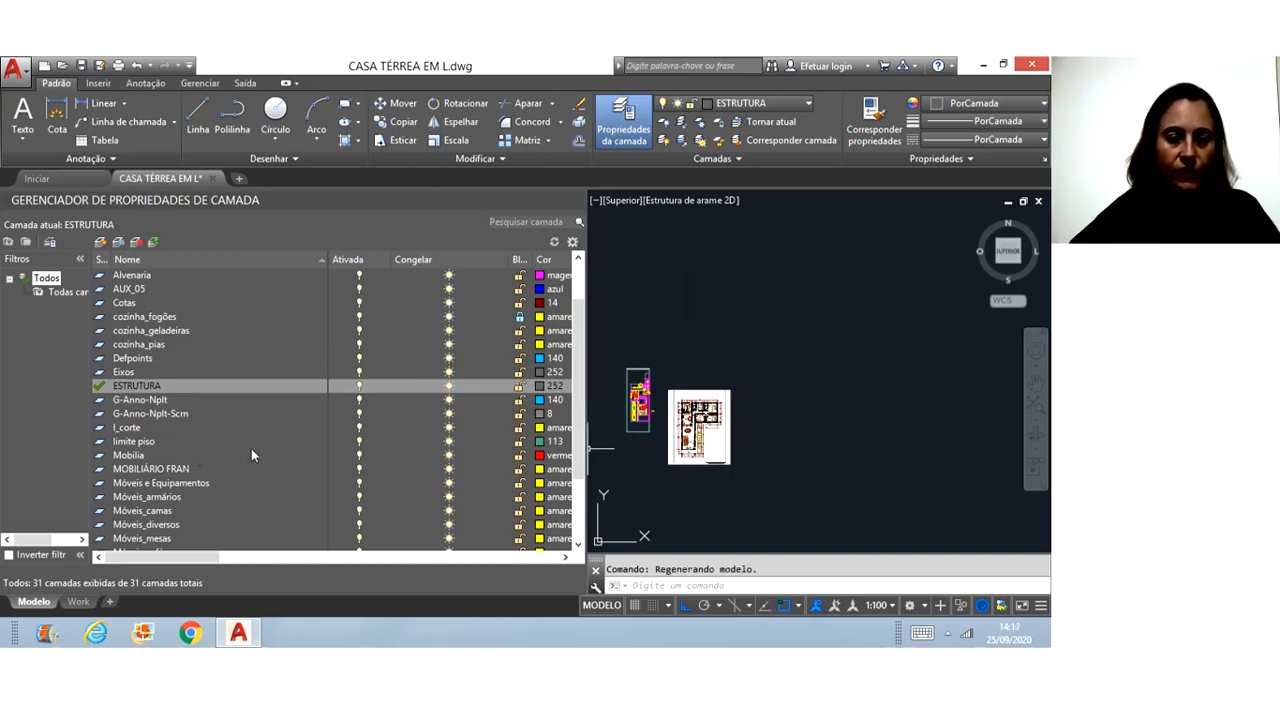
# - Create a new layer named Nova in the layer manager
pyautogui.click(101, 247)
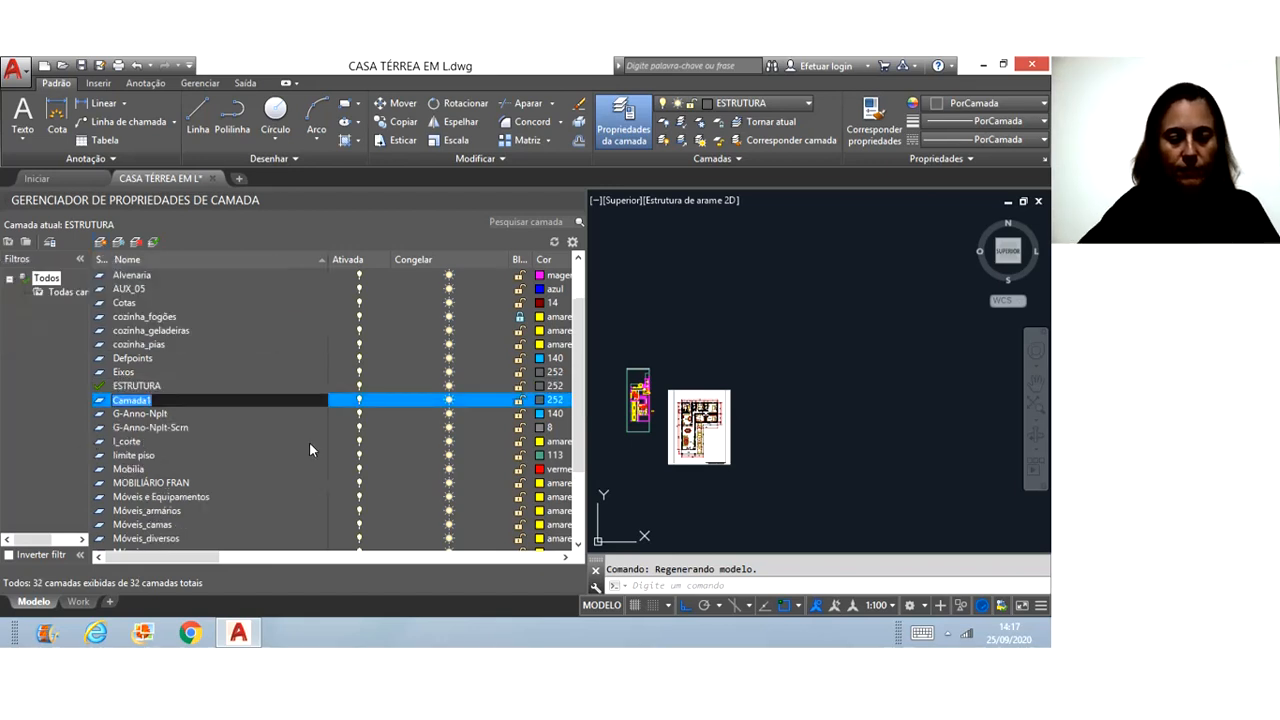
pyautogui.write('Nova')
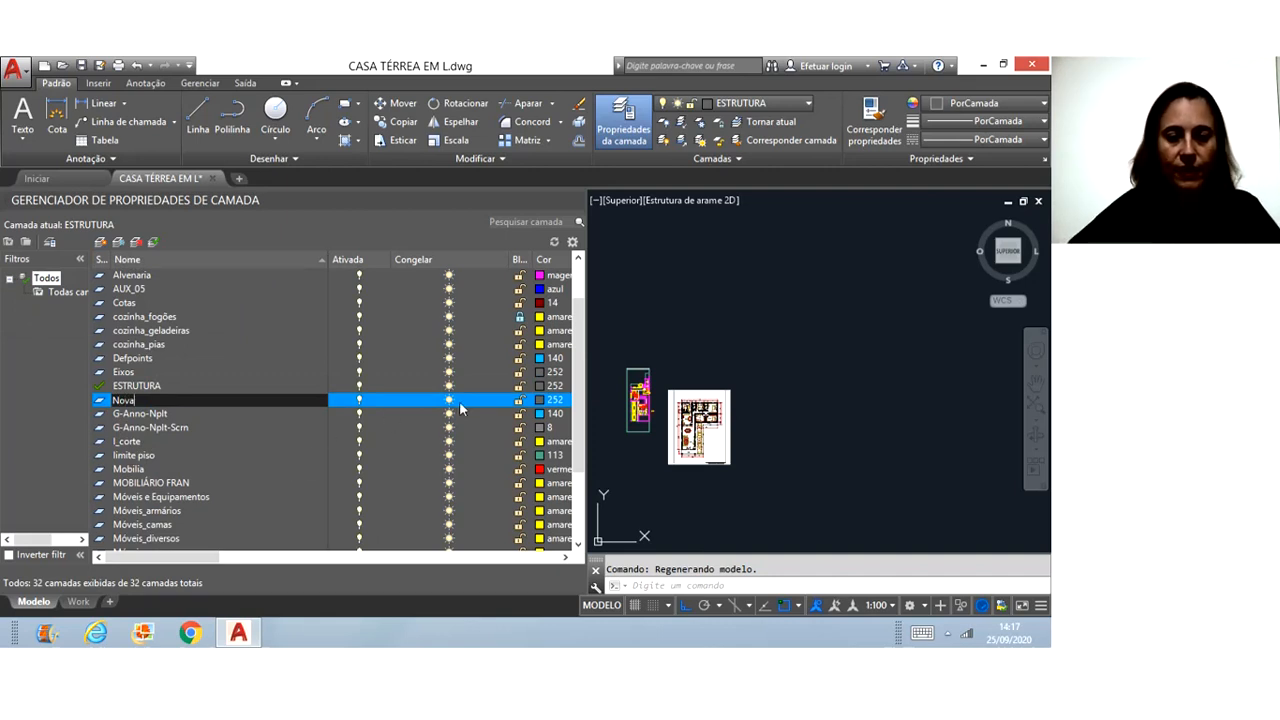
pyautogui.press('Return')
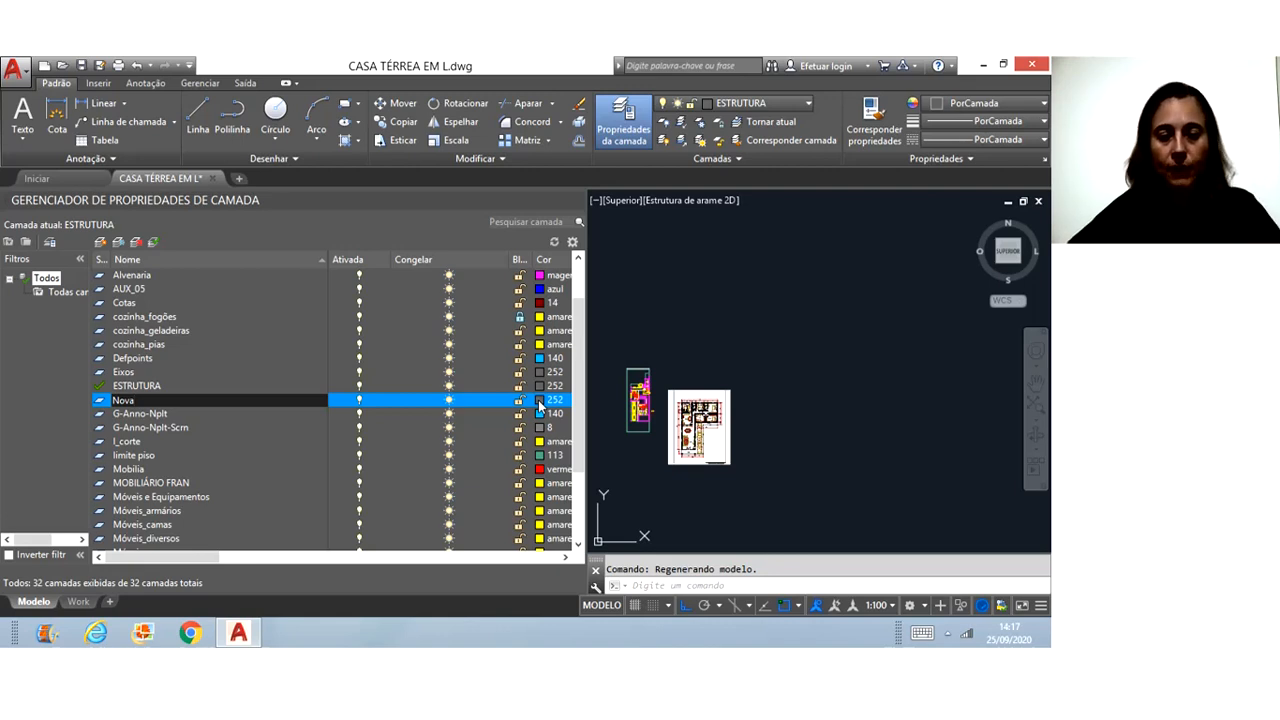
# - Look through the color book and True Color options, and set the Nova layer's color to the indexed color ciano
pyautogui.click(540, 405)
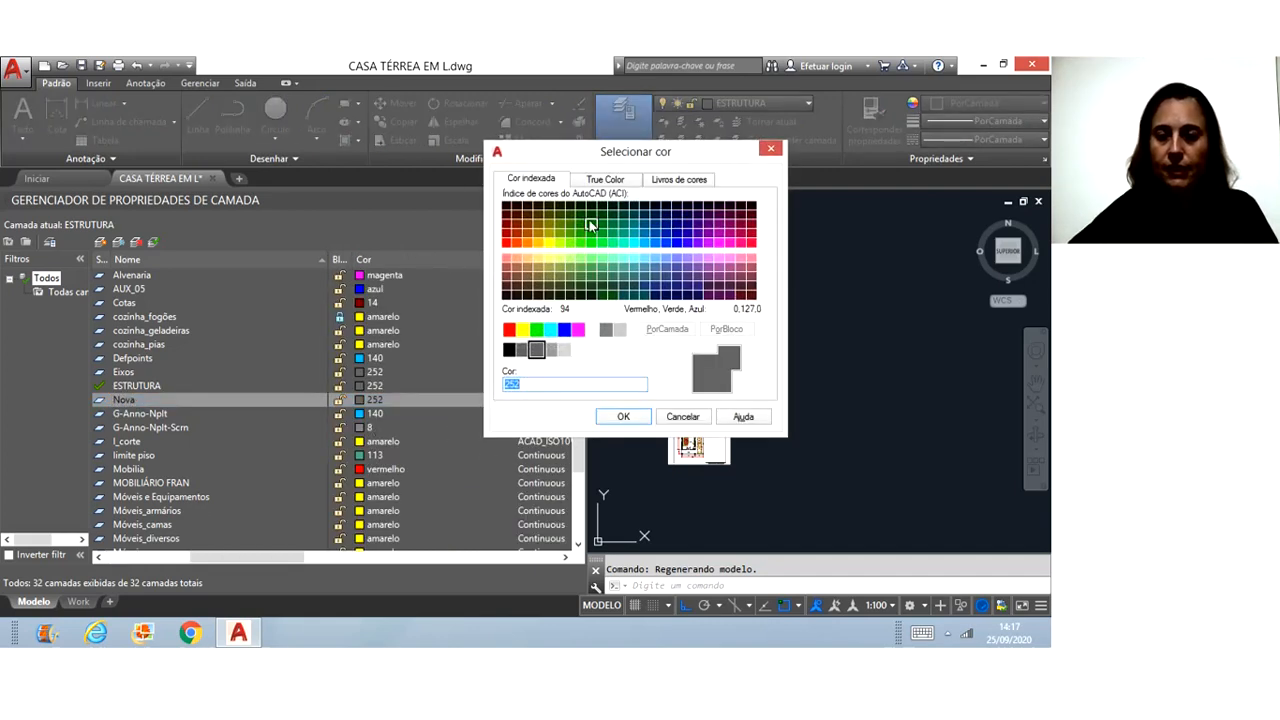
pyautogui.moveTo(706, 162); pyautogui.dragTo(598, 206)
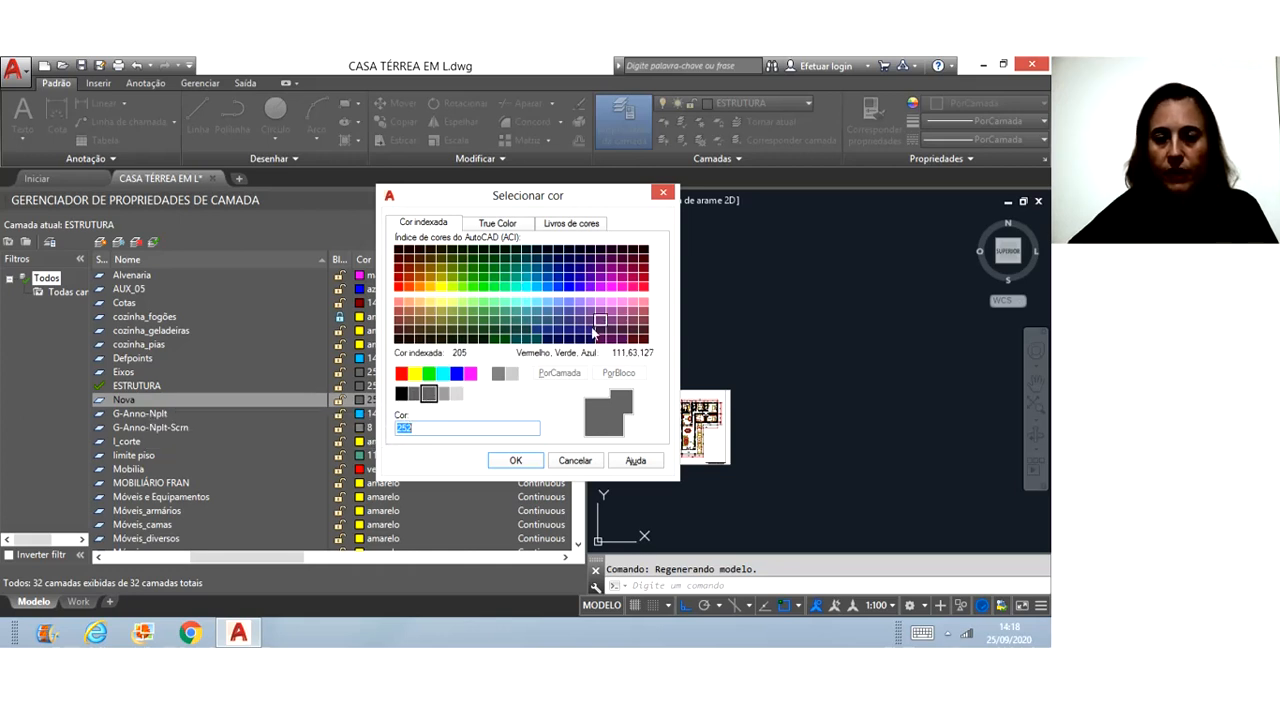
pyautogui.click(571, 224)
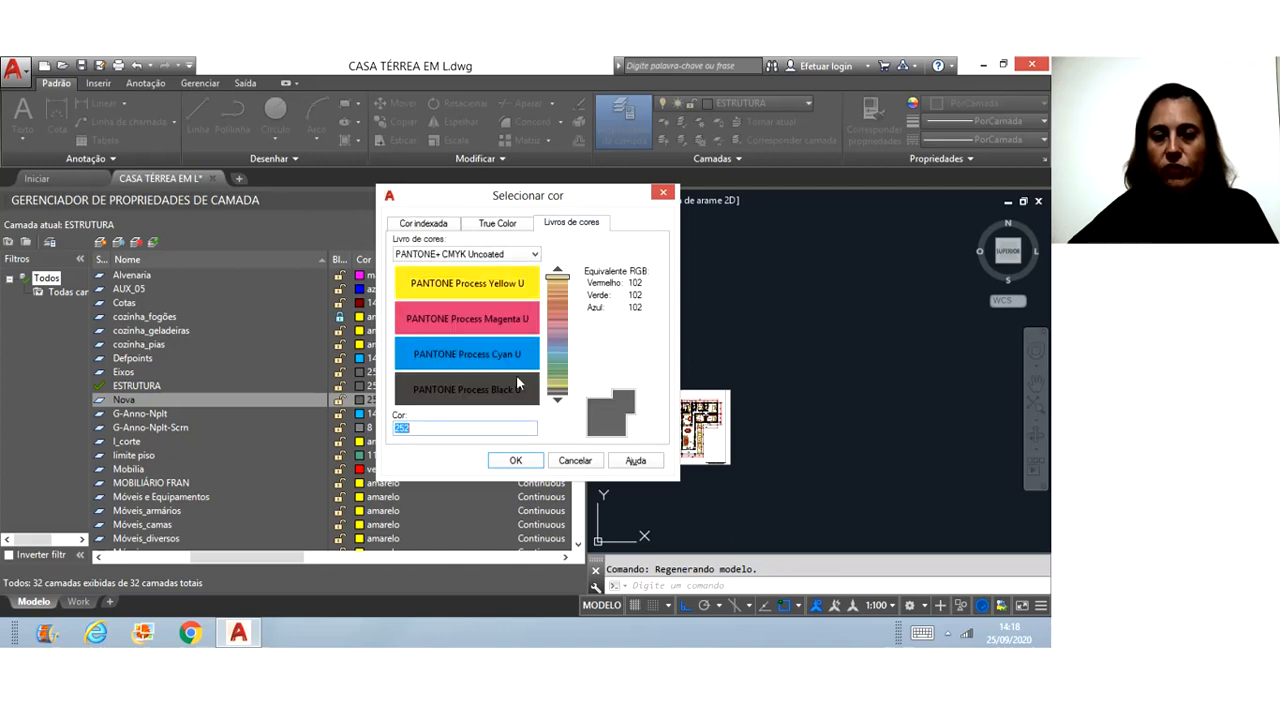
pyautogui.click(500, 224)
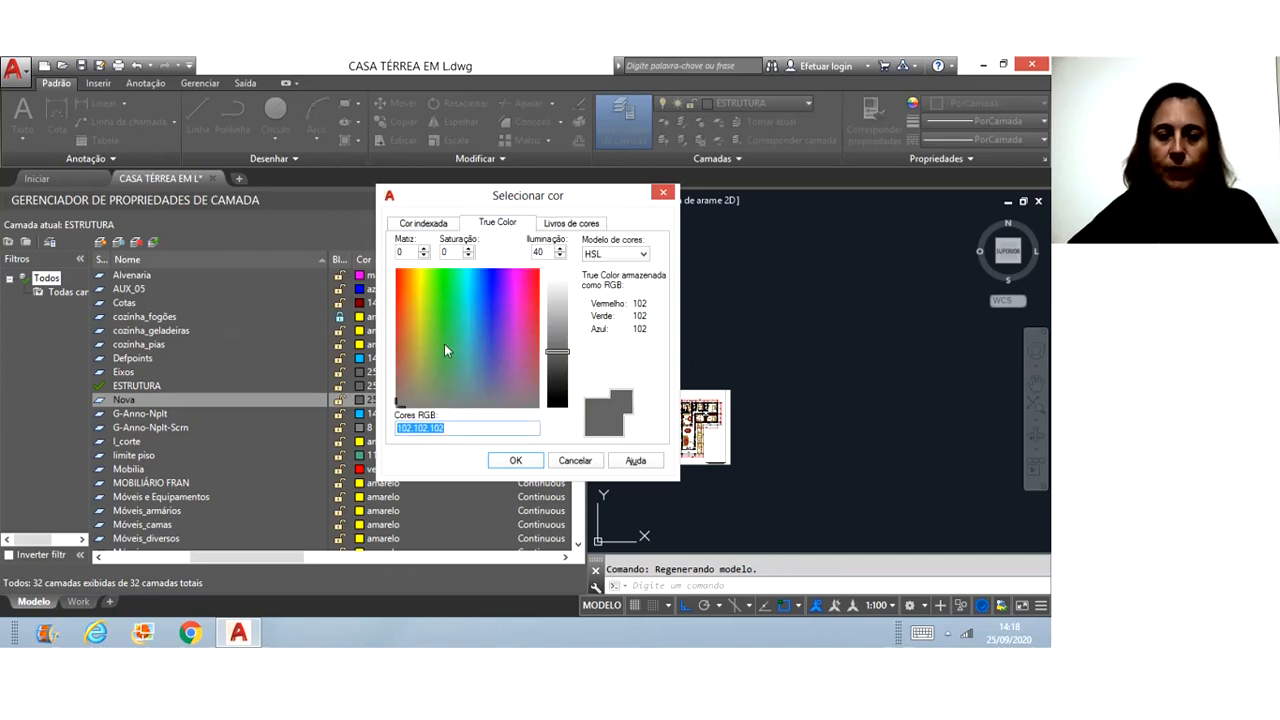
pyautogui.click(436, 223)
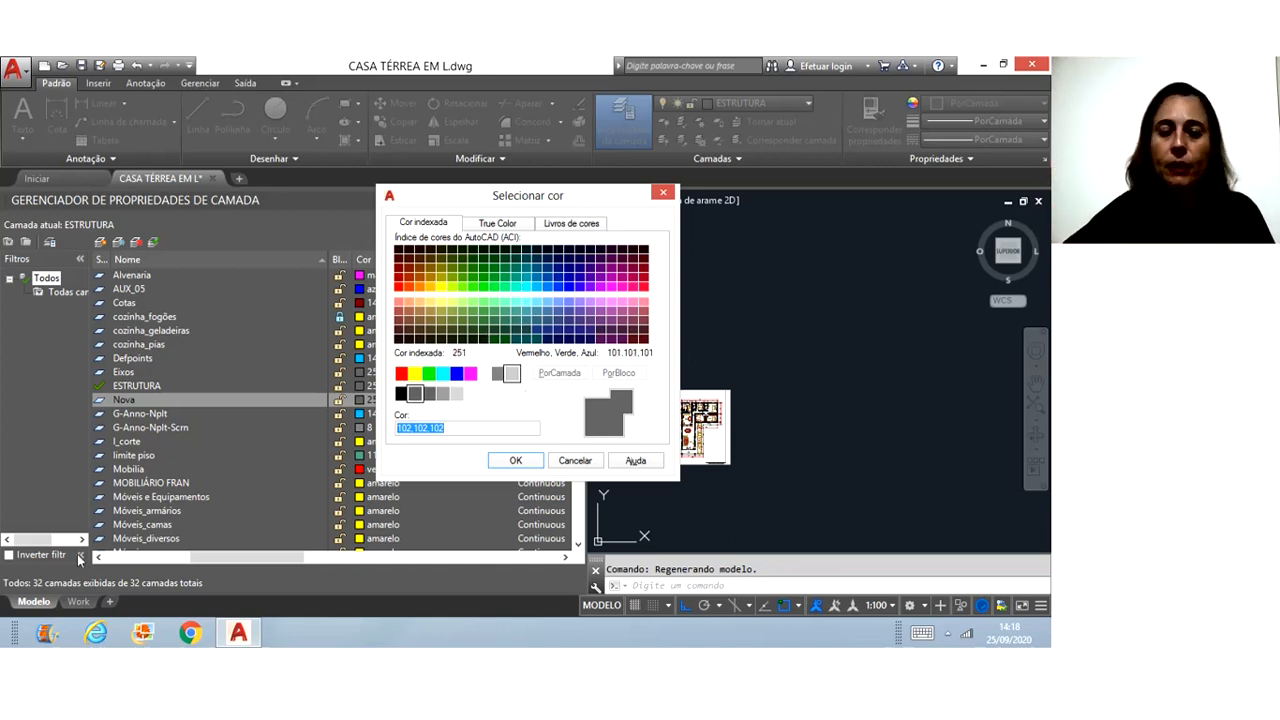
pyautogui.click(443, 373)
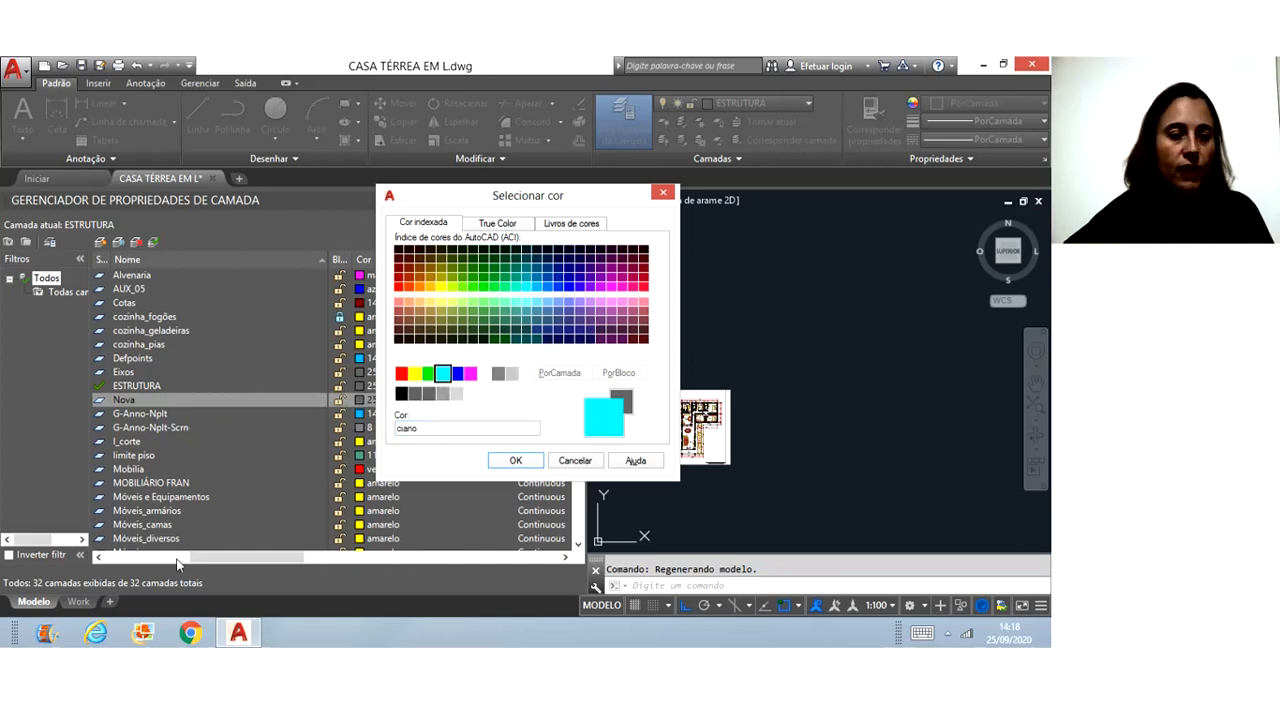
pyautogui.click(512, 460)
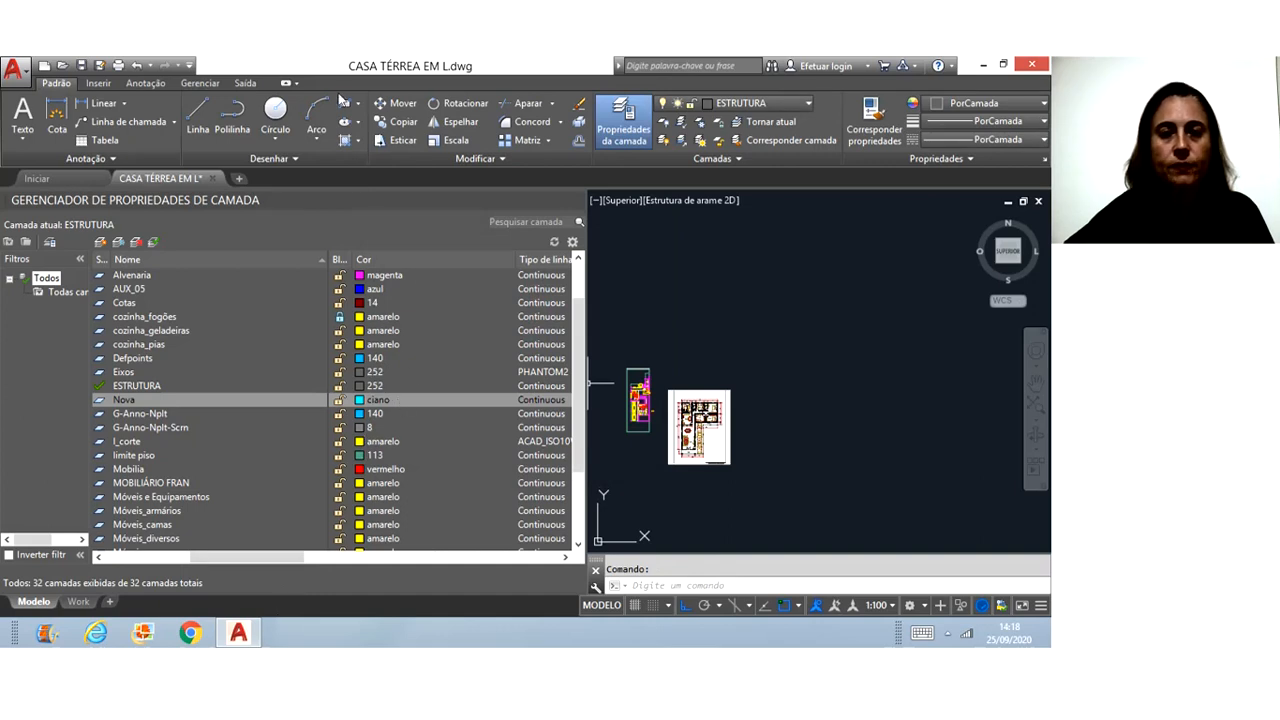
pyautogui.click(760, 276)
pyautogui.click(848, 348)
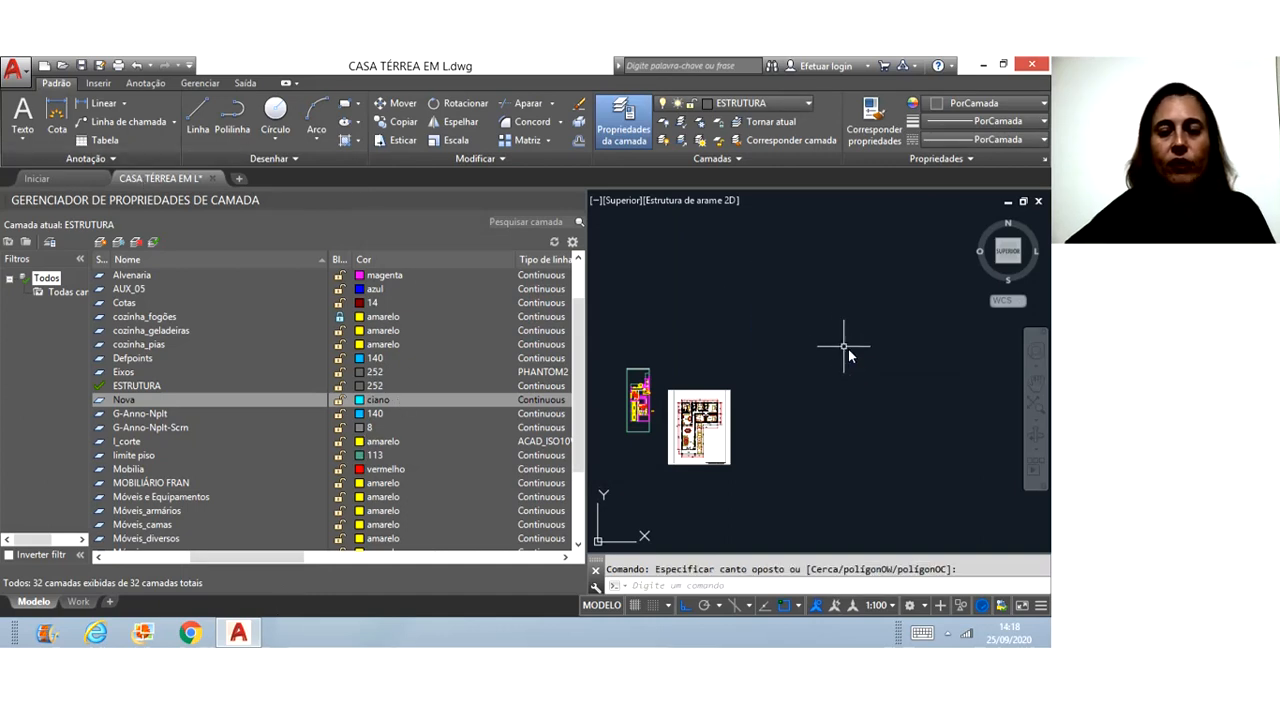
pyautogui.scroll(4, 590, 475)
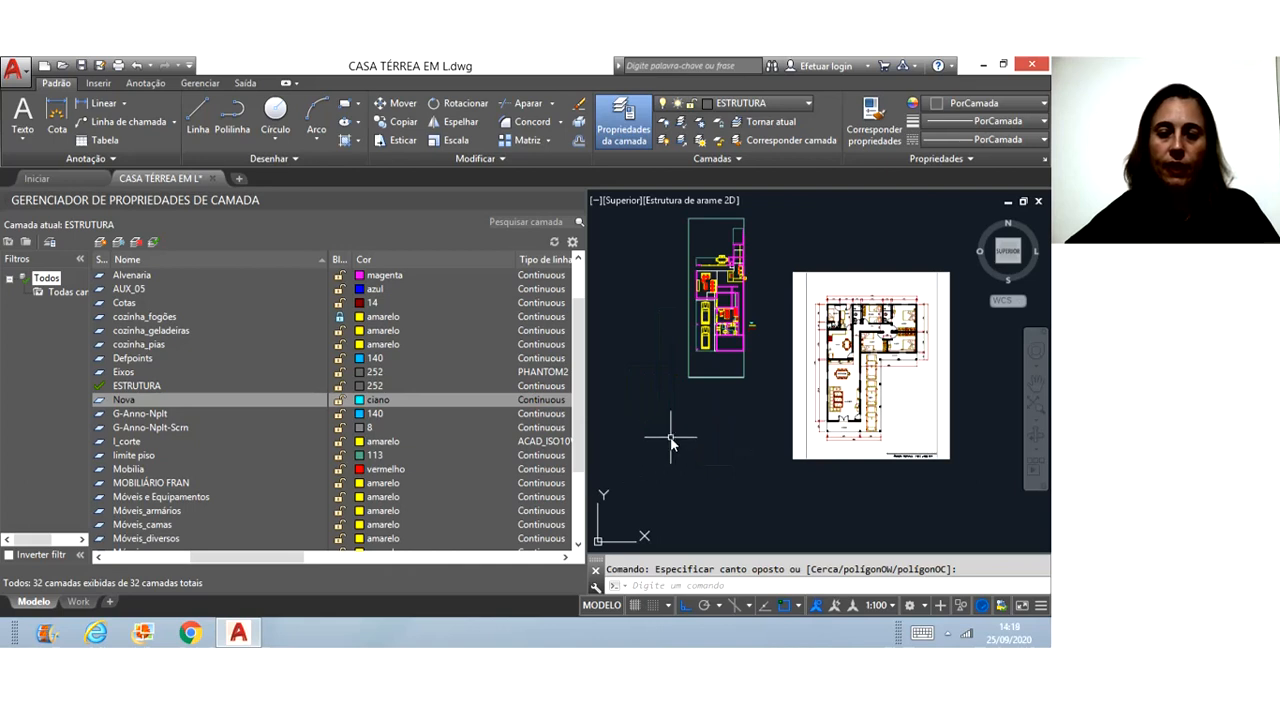
pyautogui.scroll(-2, 678, 435)
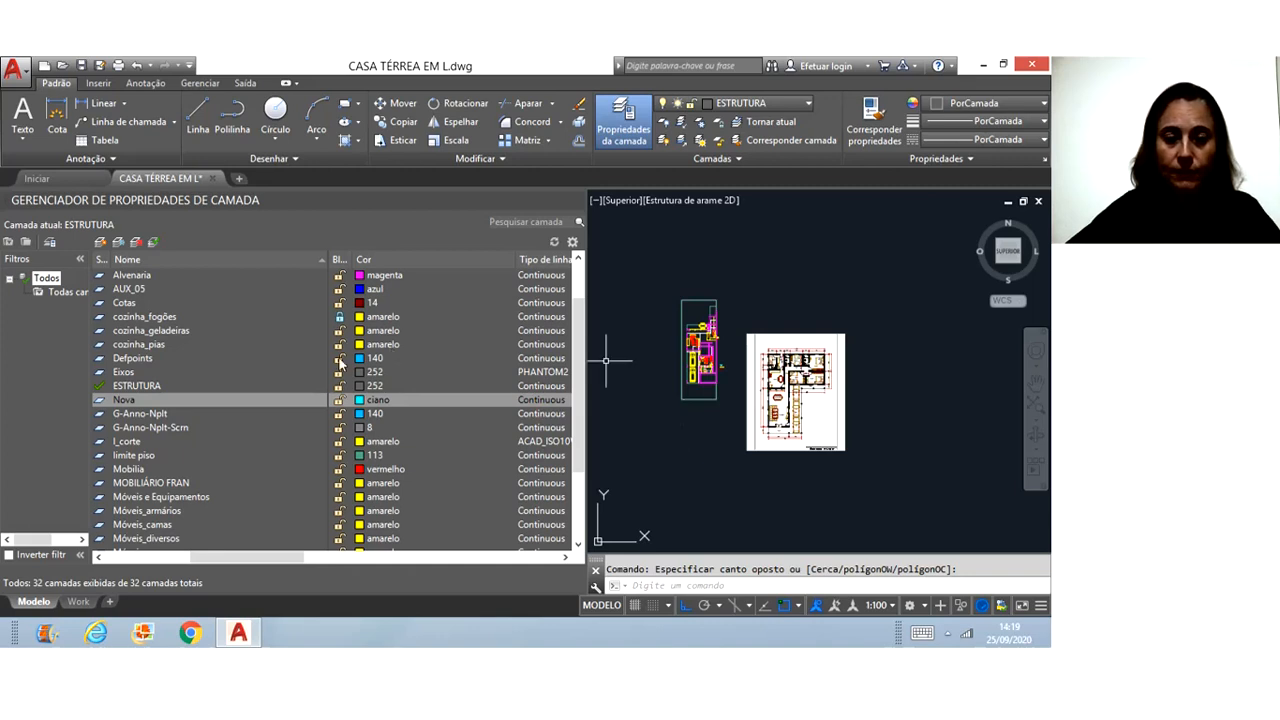
# - Delete the Nova layer from the layer list
pyautogui.click(242, 403)
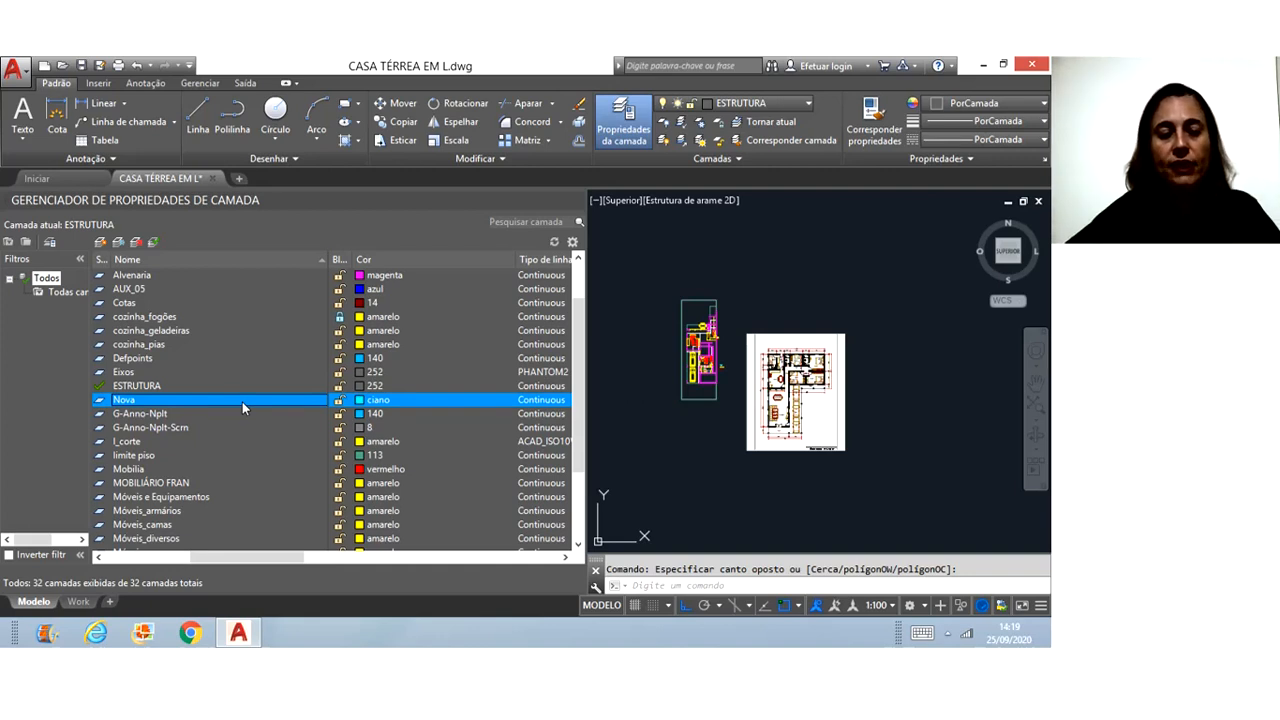
pyautogui.click(242, 401)
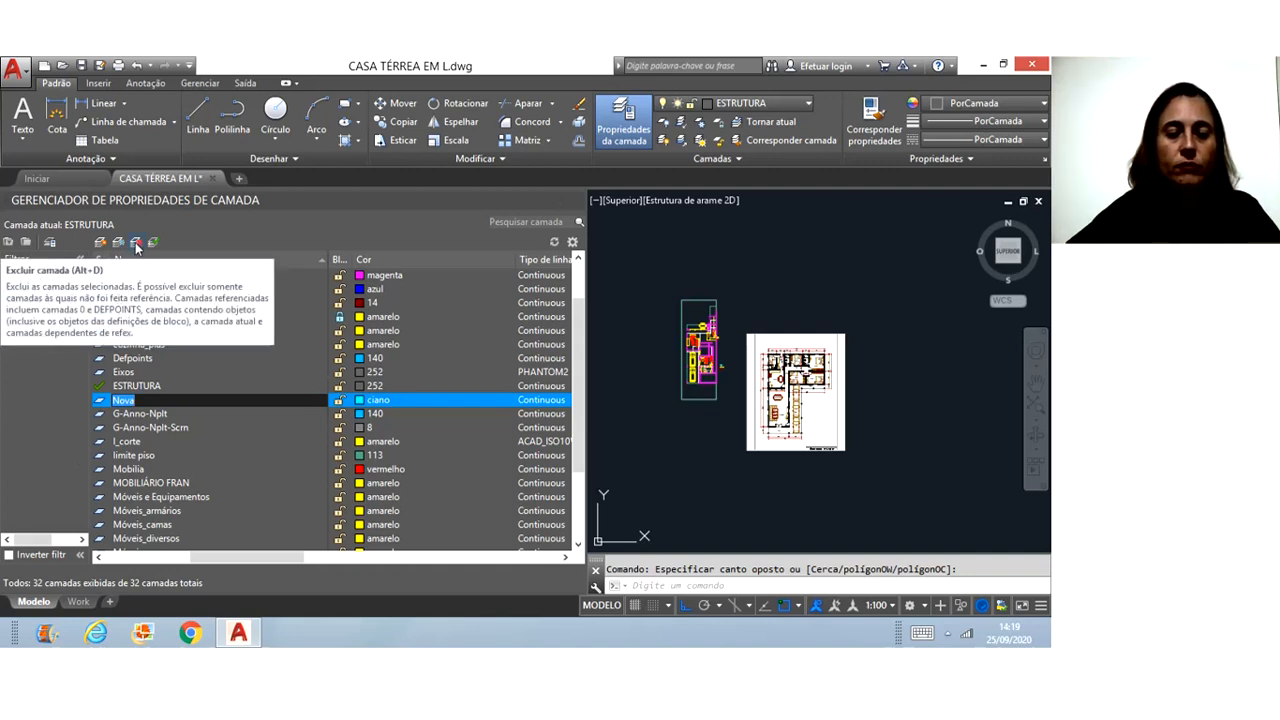
pyautogui.click(137, 245)
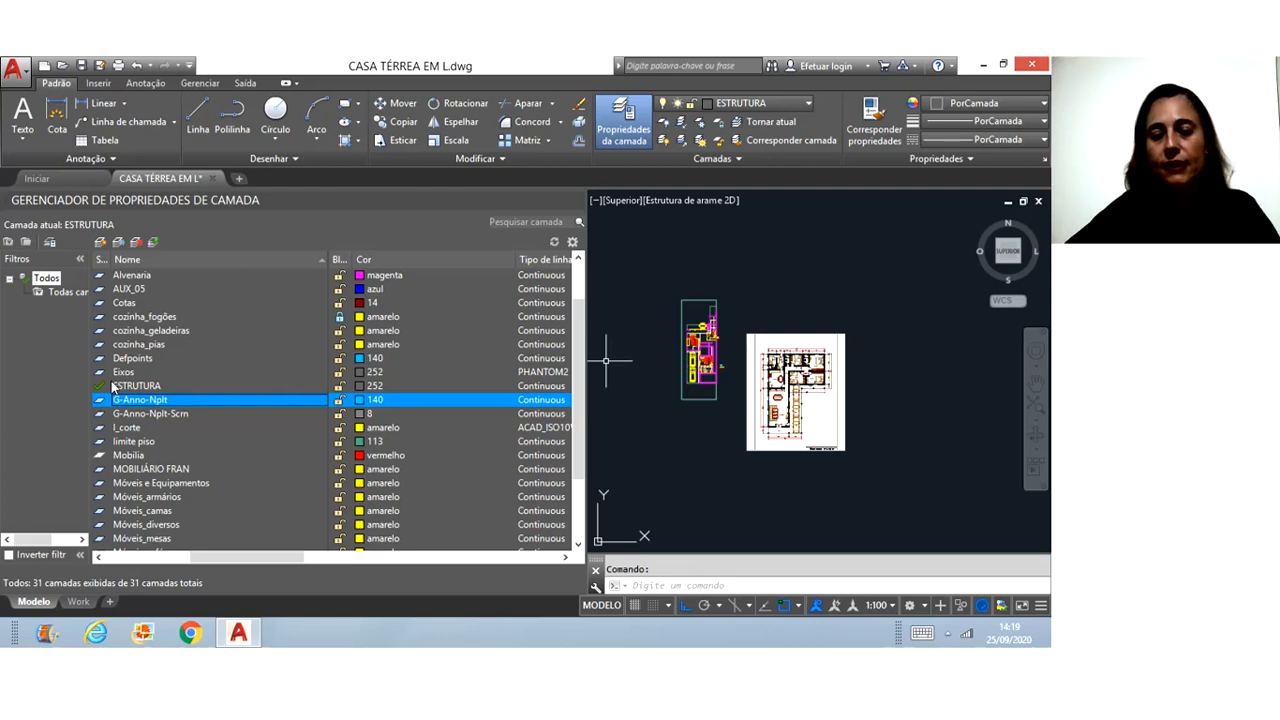
# - Undo the deletion of the Nova layer, keeping the current zoom of the drawing
pyautogui.click(137, 65)
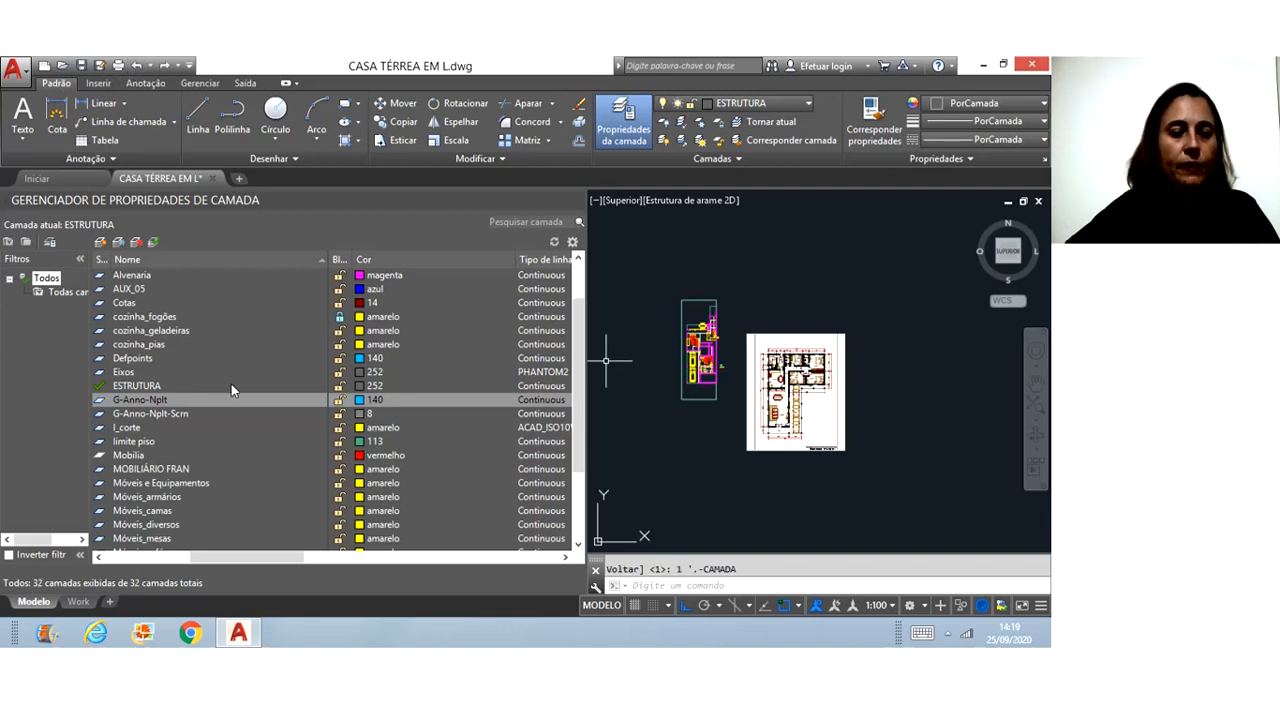
pyautogui.click(139, 66)
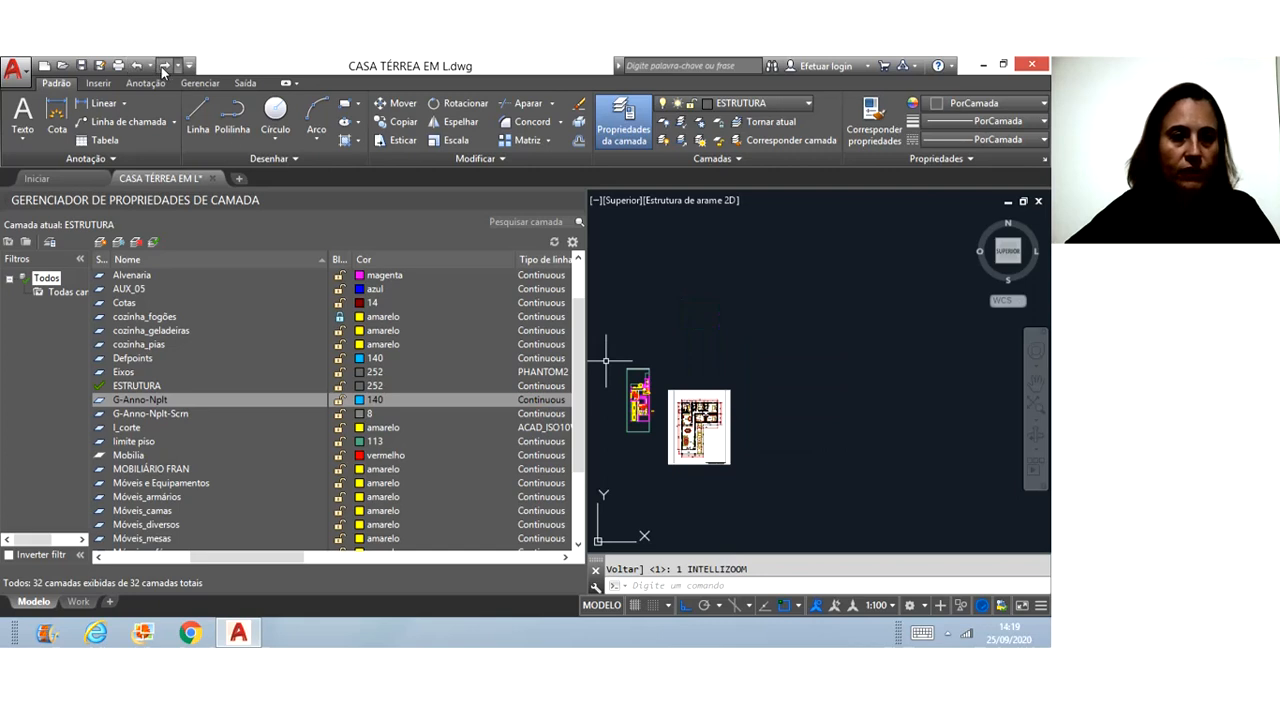
pyautogui.click(139, 66)
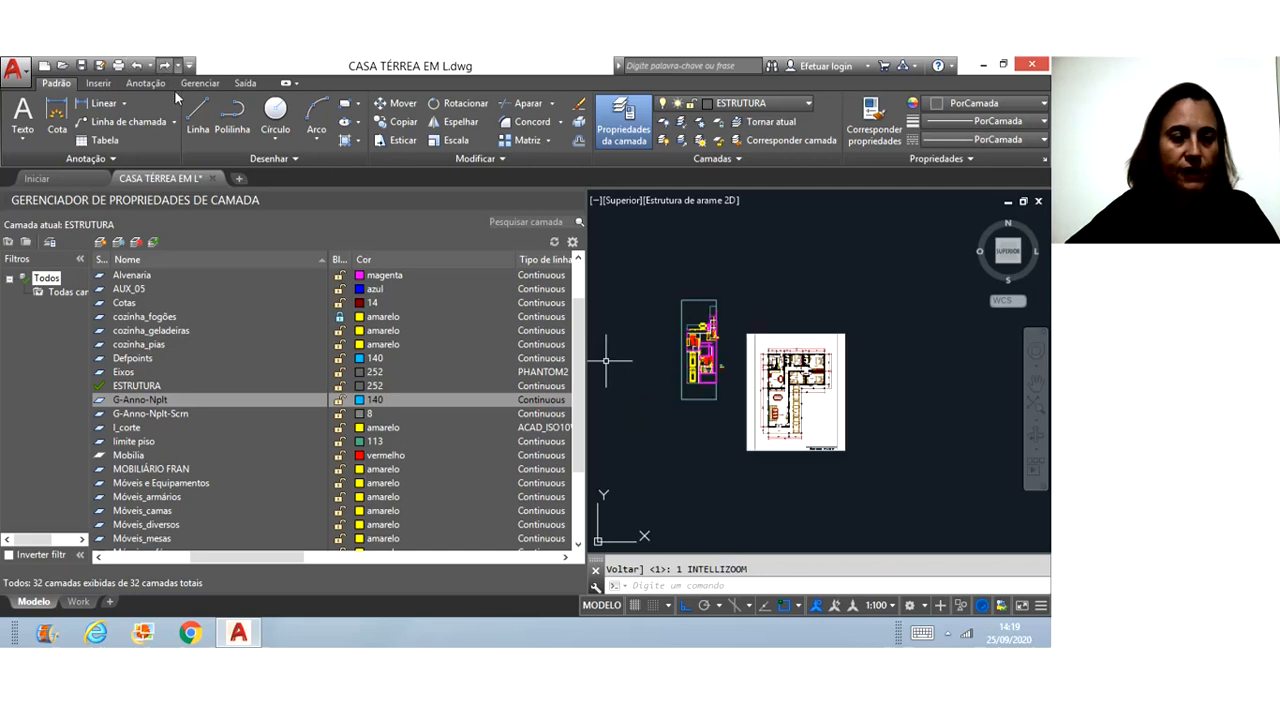
# - Try to add another new layer named Nova to the layer list
pyautogui.click(101, 243)
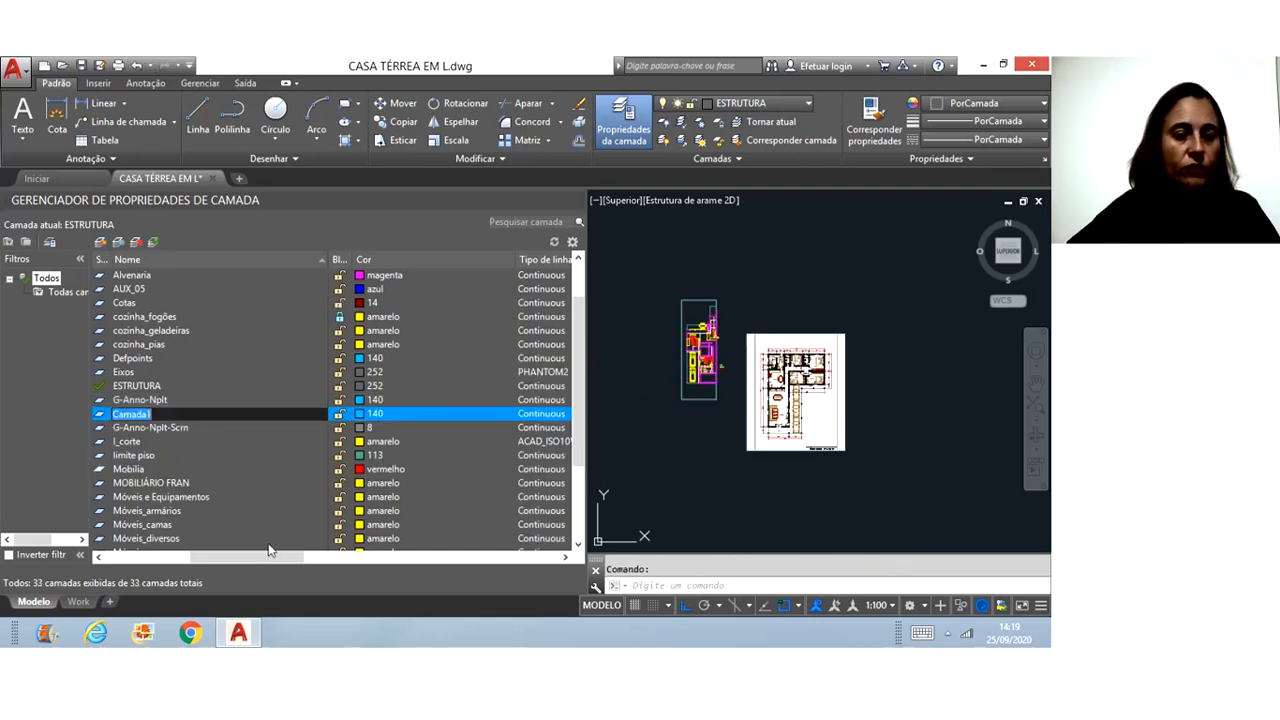
pyautogui.write('Nova')
pyautogui.press('Return')
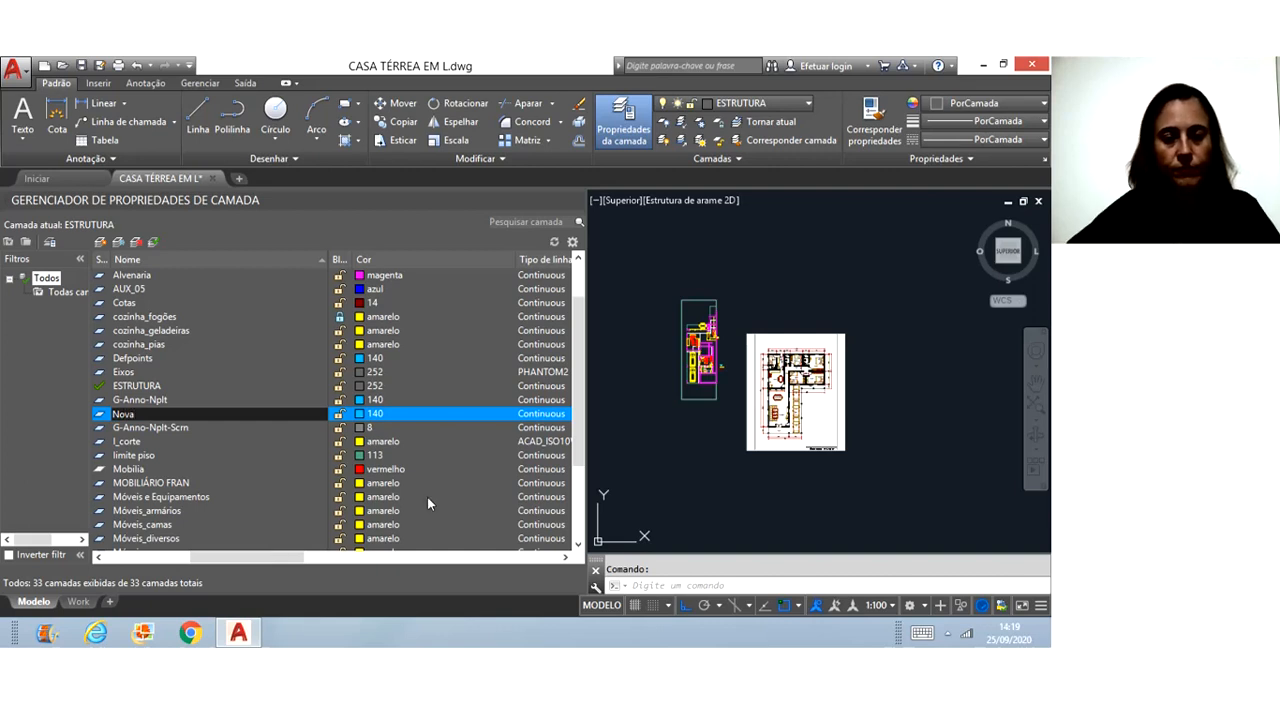
pyautogui.click(363, 416)
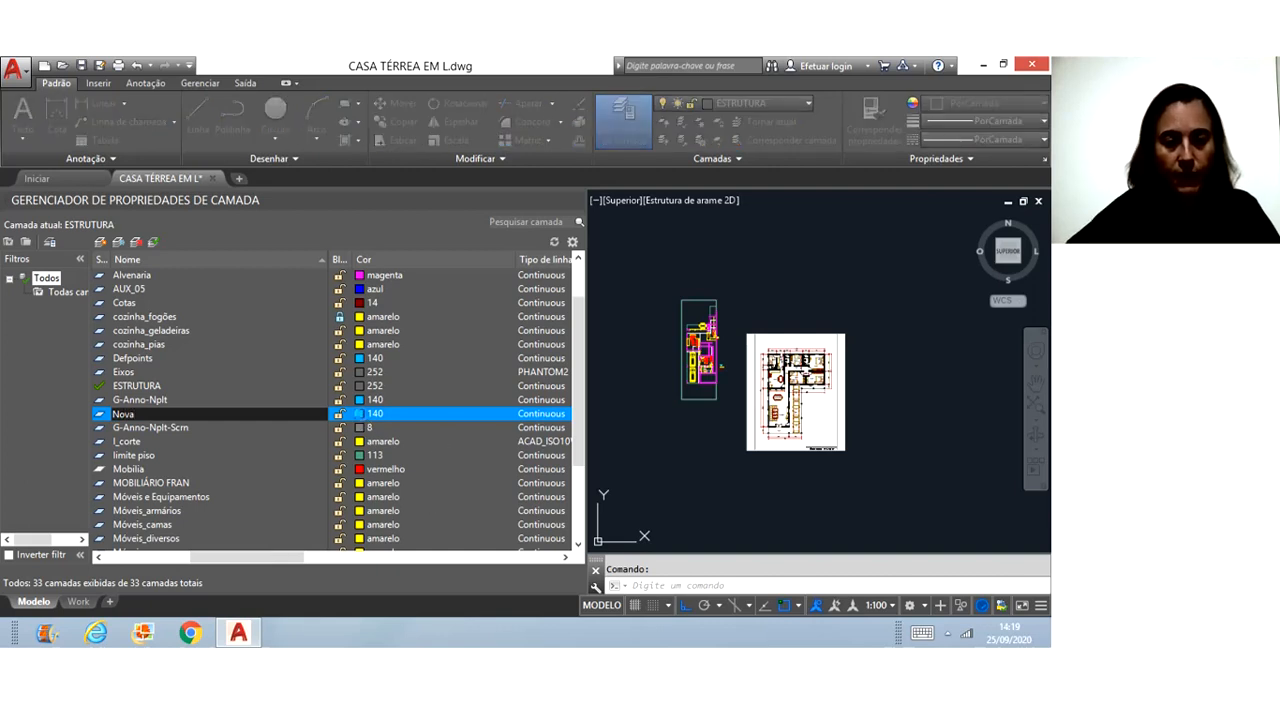
pyautogui.click(619, 351)
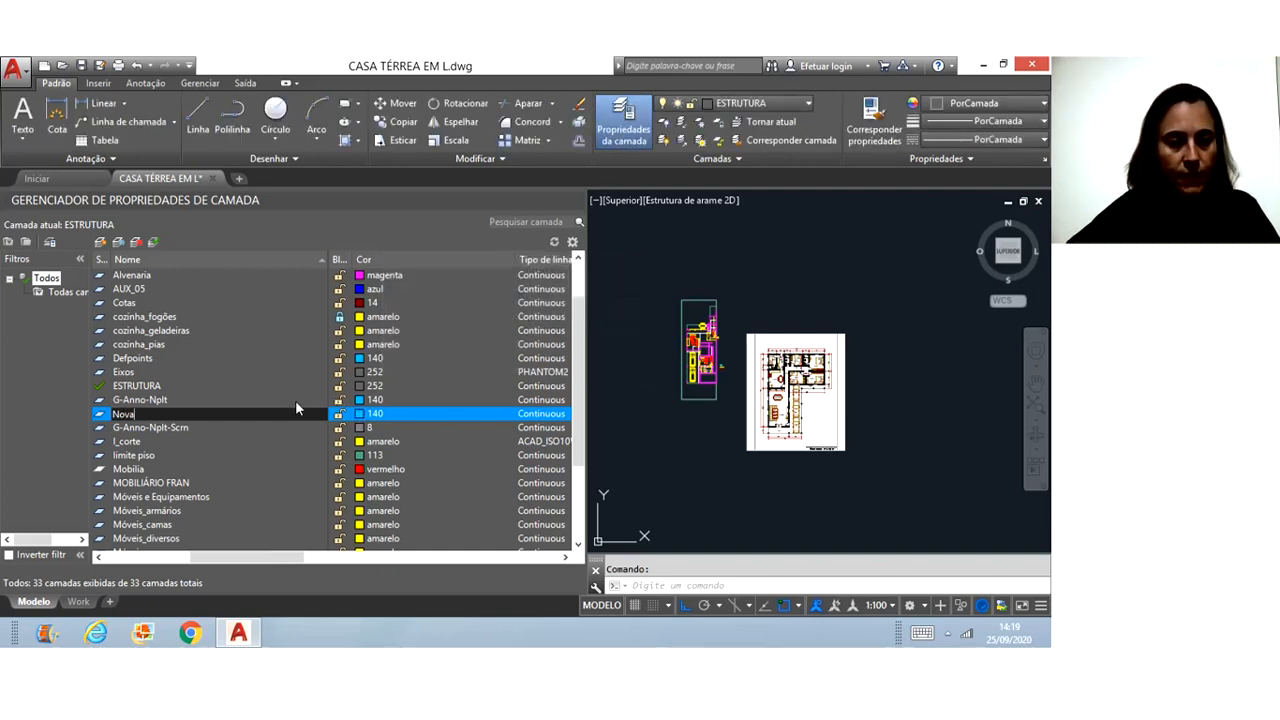
pyautogui.click(657, 458)
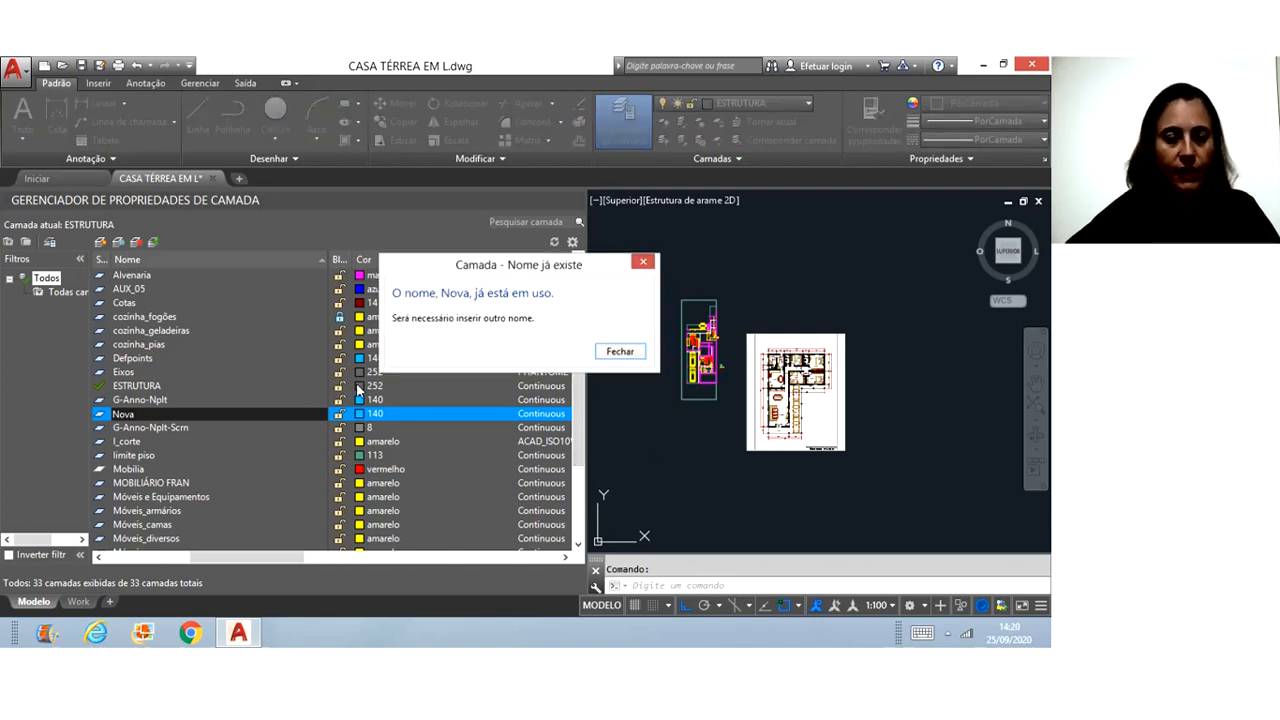
pyautogui.click(641, 264)
pyautogui.press('Escape')
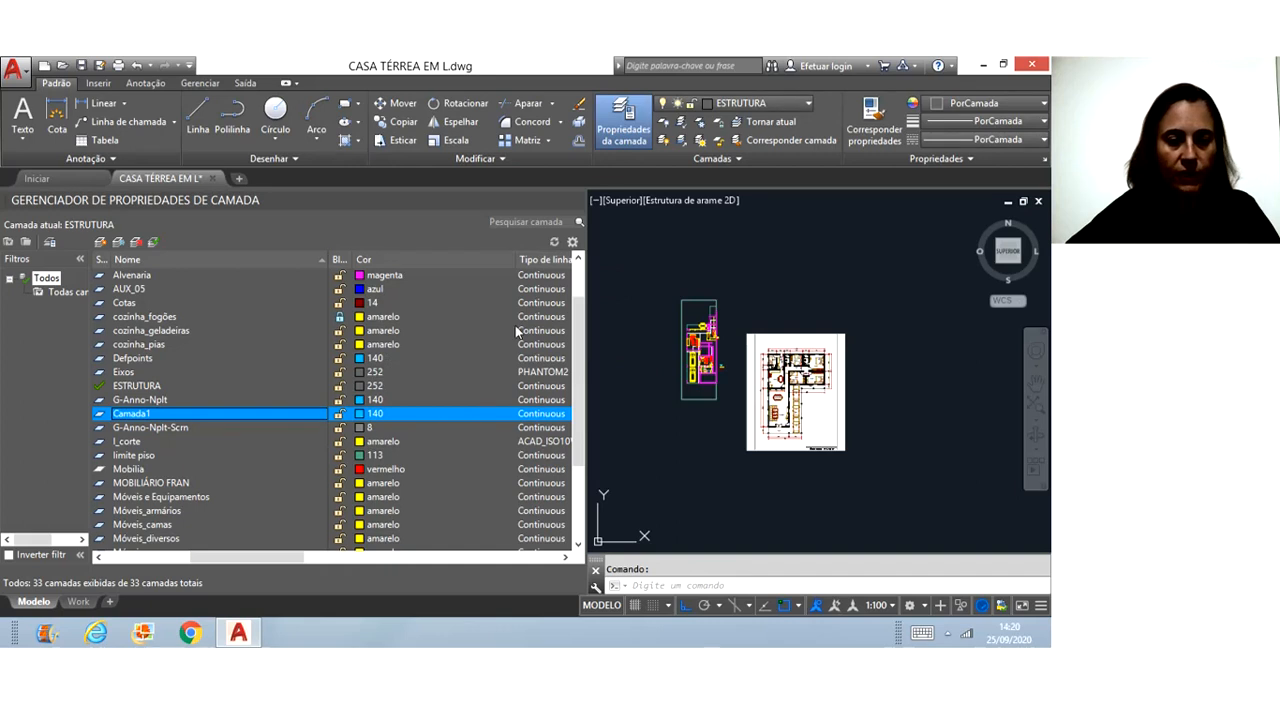
# - Locate and select the existing Nova layer in the layer list
pyautogui.moveTo(580, 330); pyautogui.dragTo(588, 376)
pyautogui.scroll(-1, 588, 376)
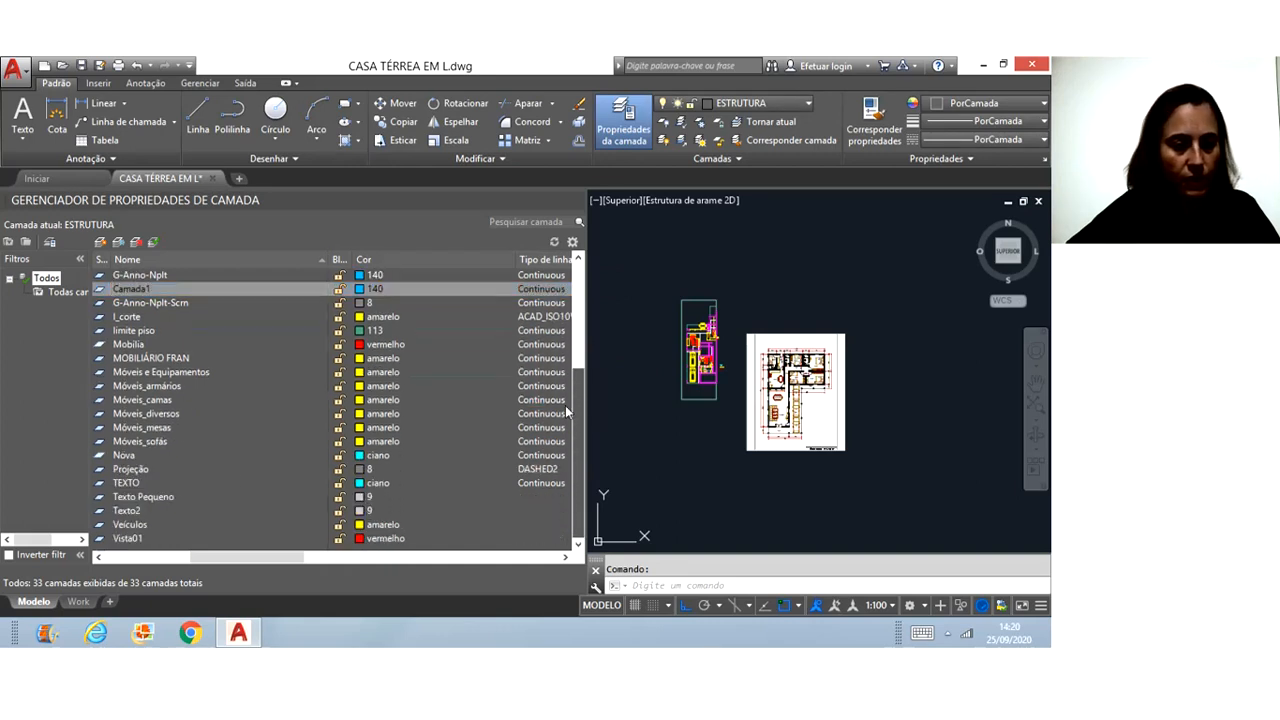
pyautogui.click(125, 455)
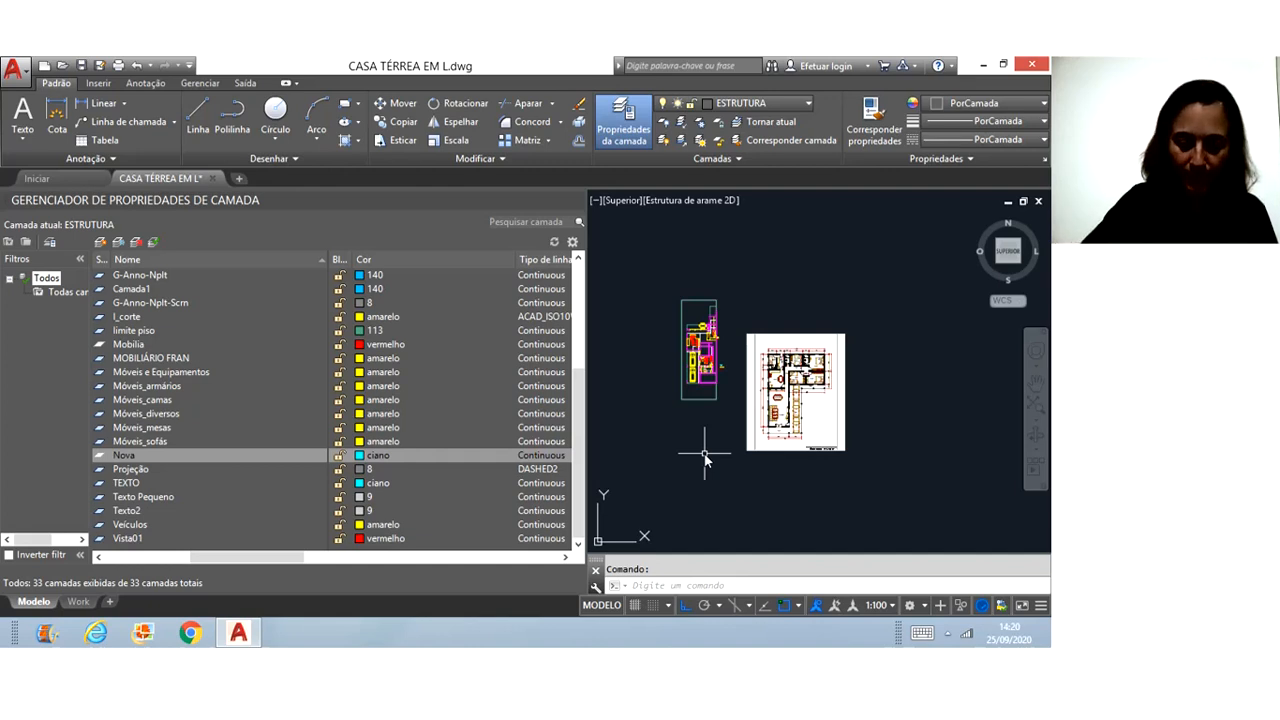
# - Start the Purge command, review the purgeable blocks and layers, and select the Camadas category
pyautogui.write('purge')
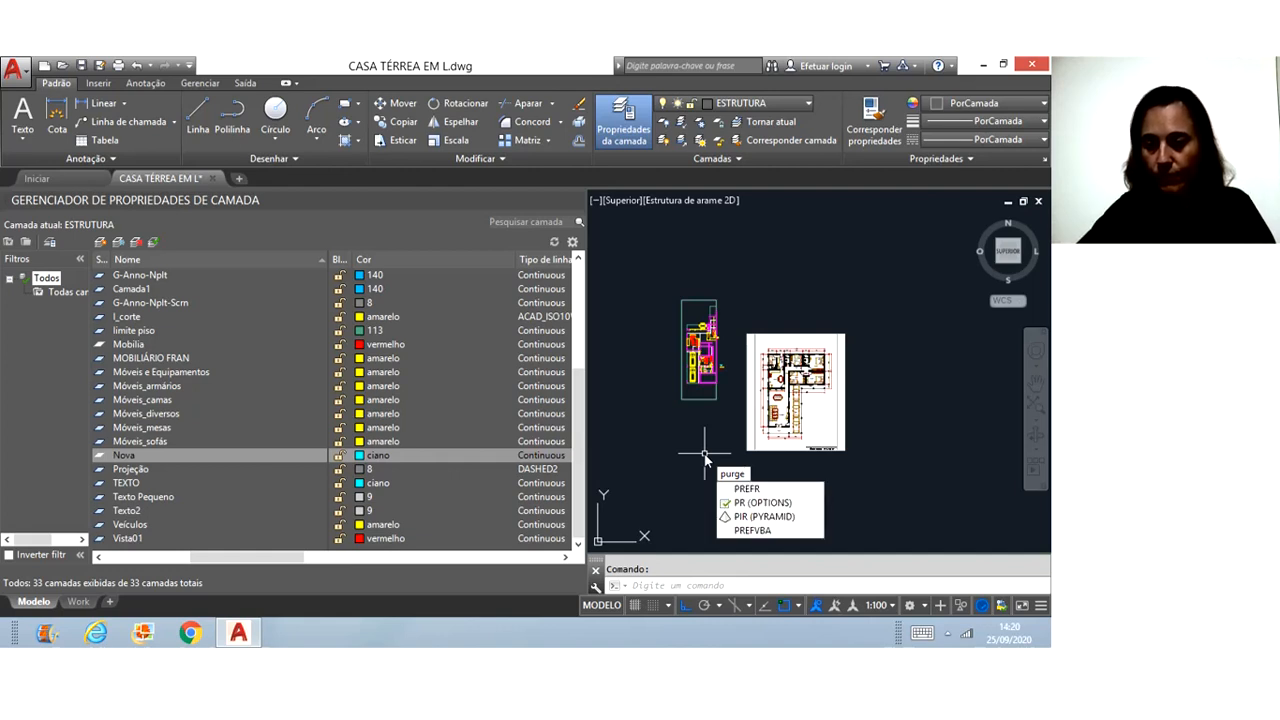
pyautogui.press('Return')
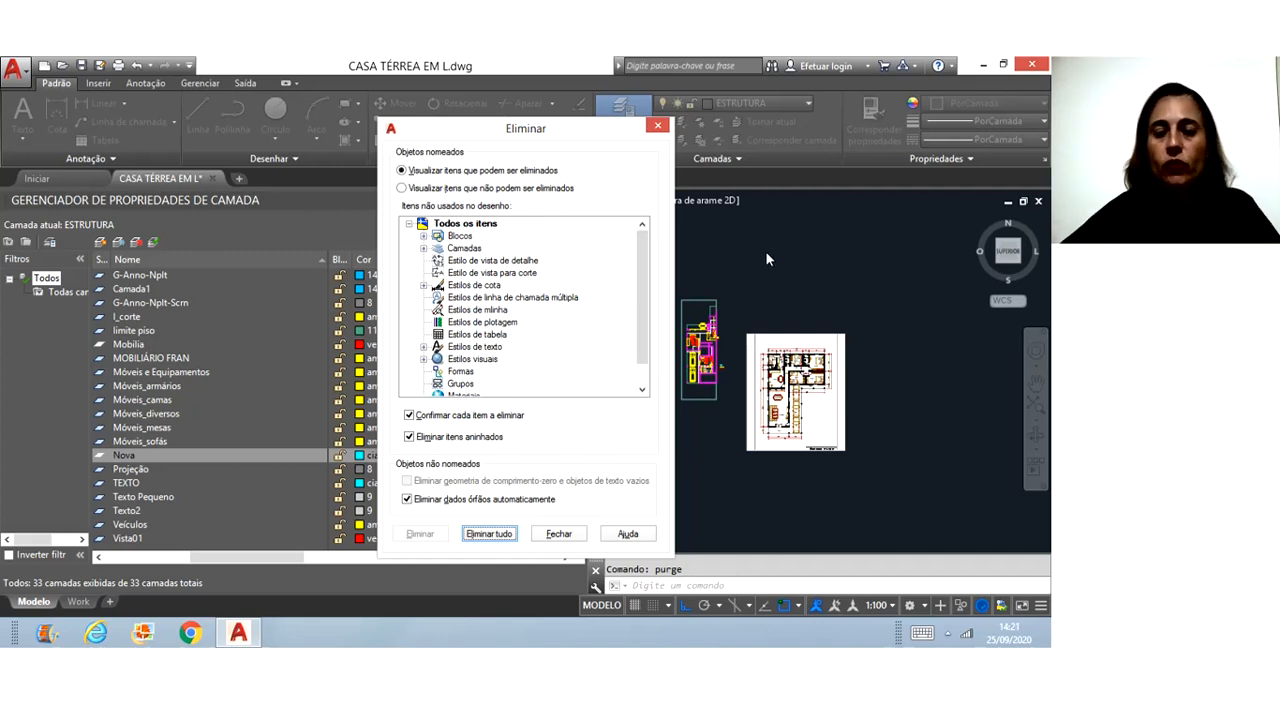
pyautogui.click(423, 236)
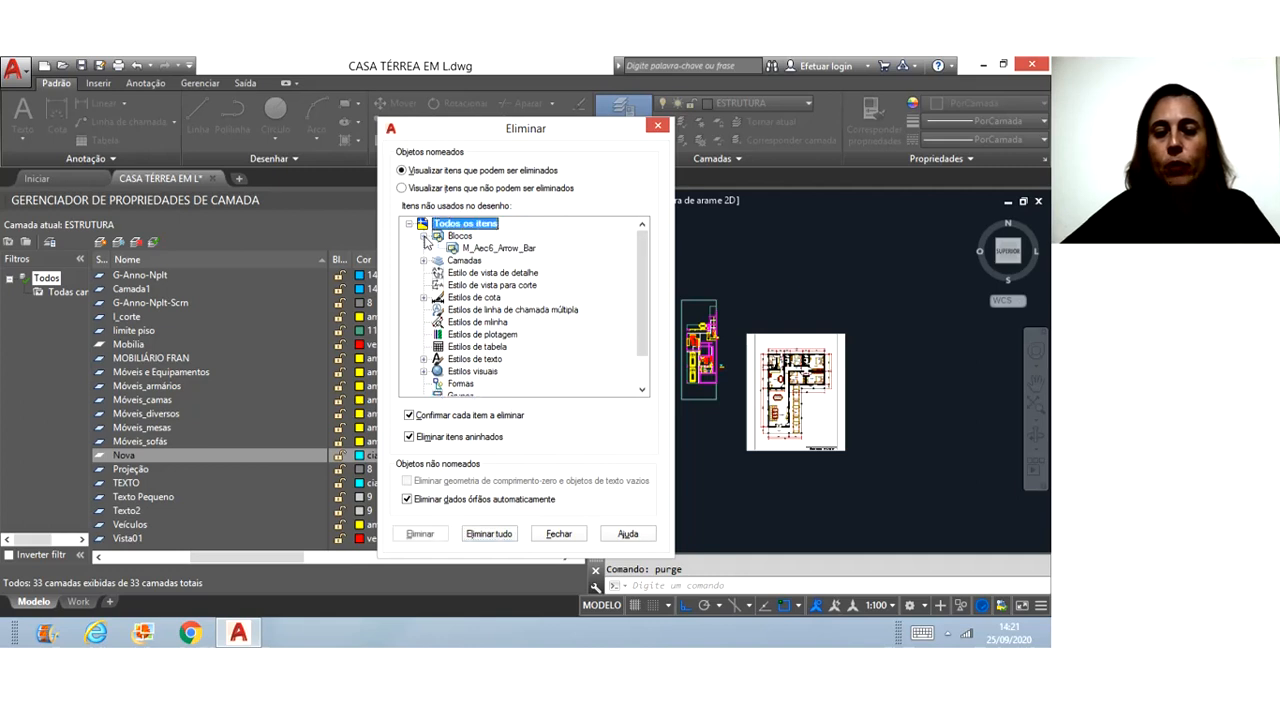
pyautogui.click(423, 236)
pyautogui.click(423, 248)
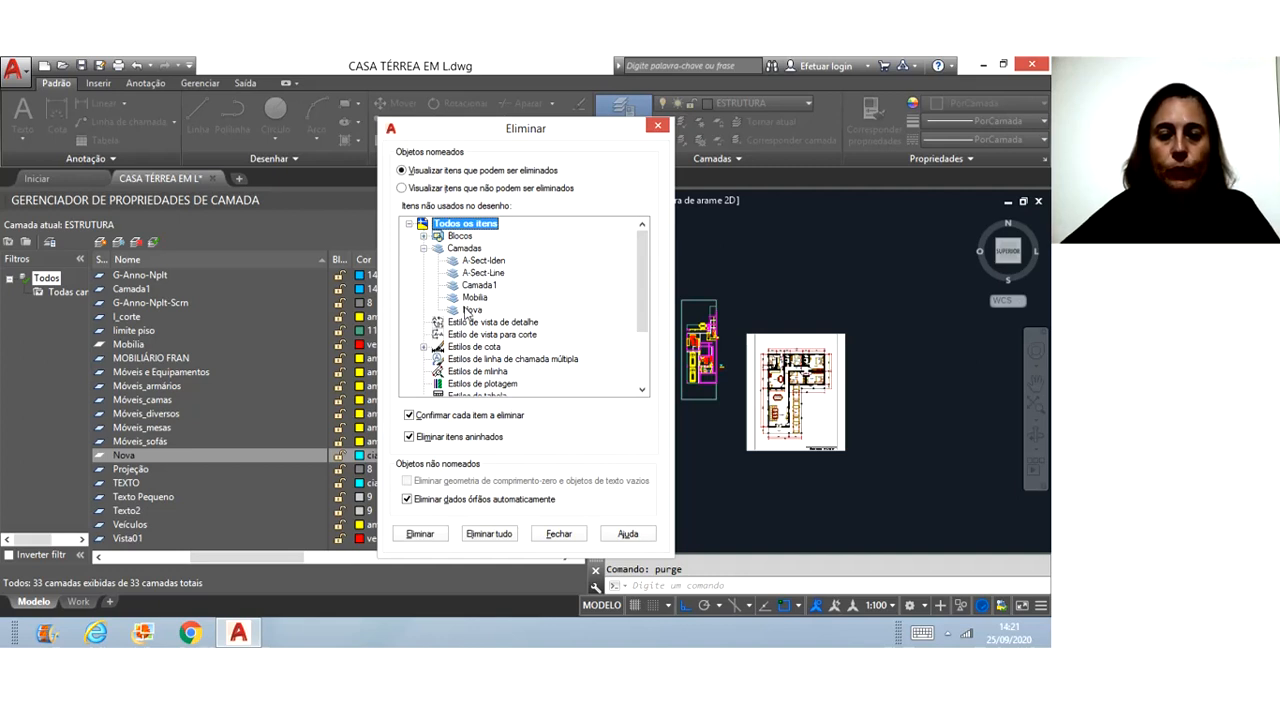
pyautogui.click(463, 249)
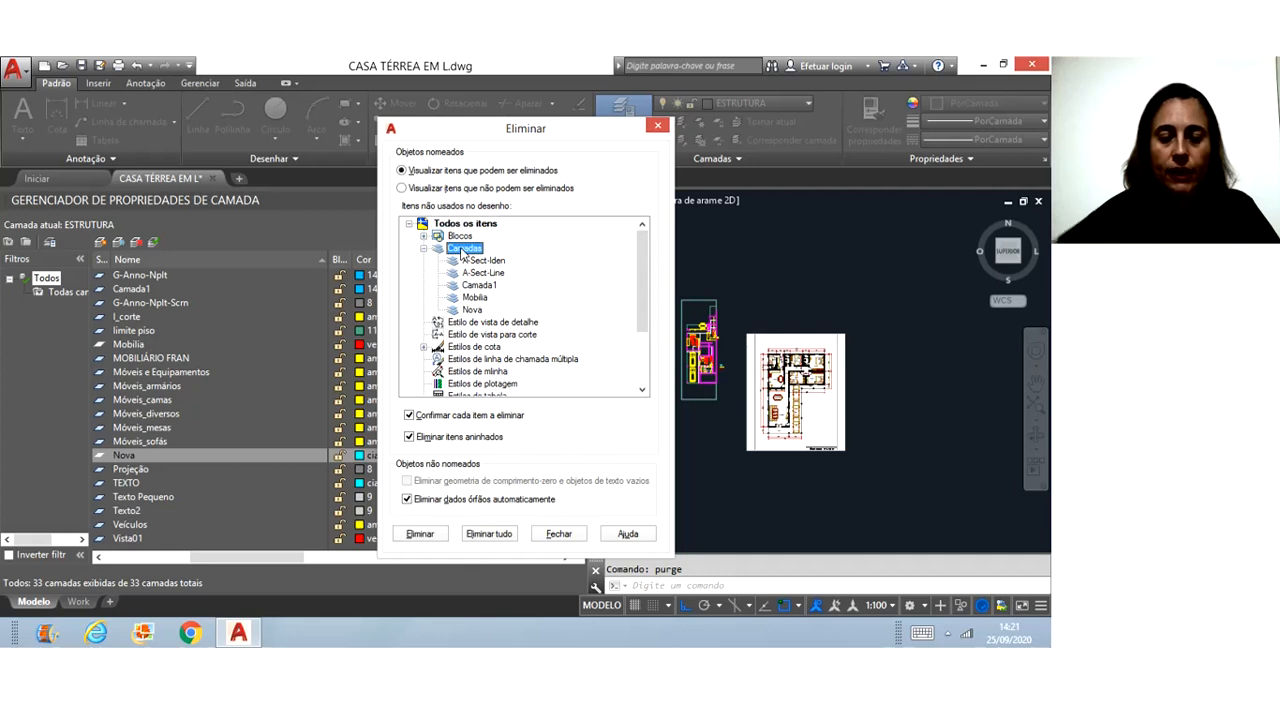
# - Purge all unused items from the drawing, approving each removal individually, and close the purge dialog
pyautogui.click(477, 537)
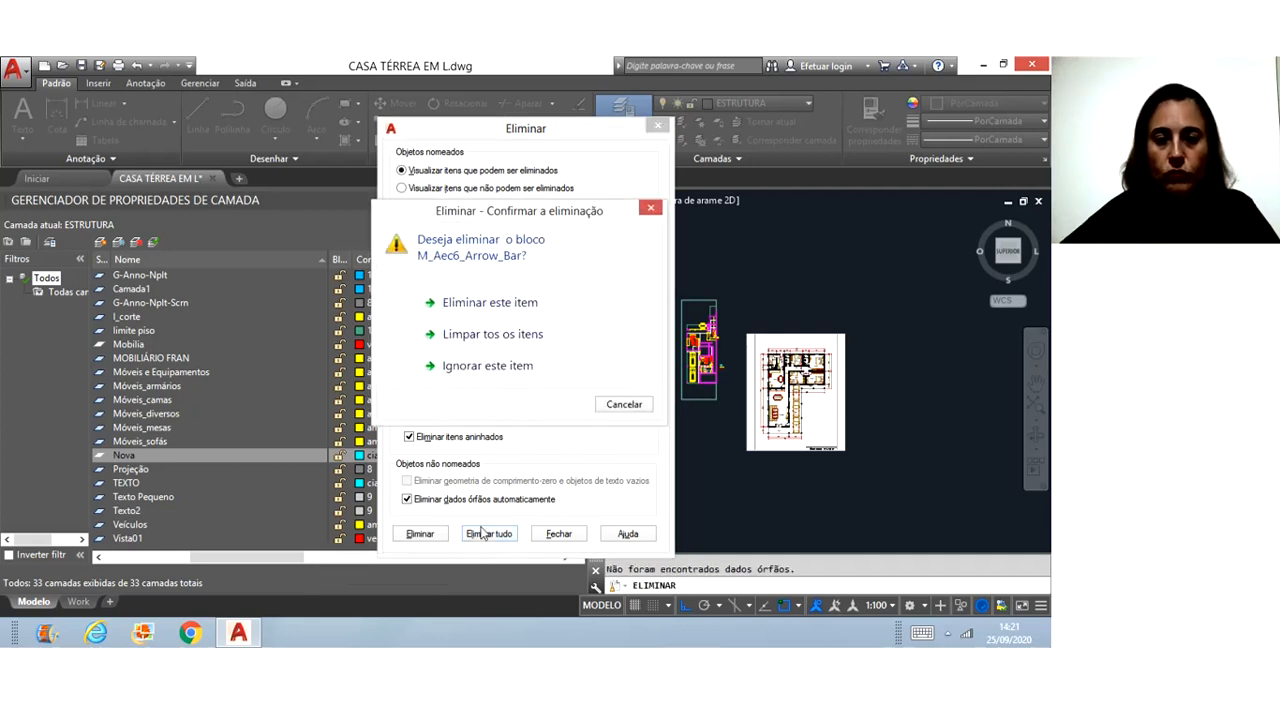
pyautogui.click(490, 302)
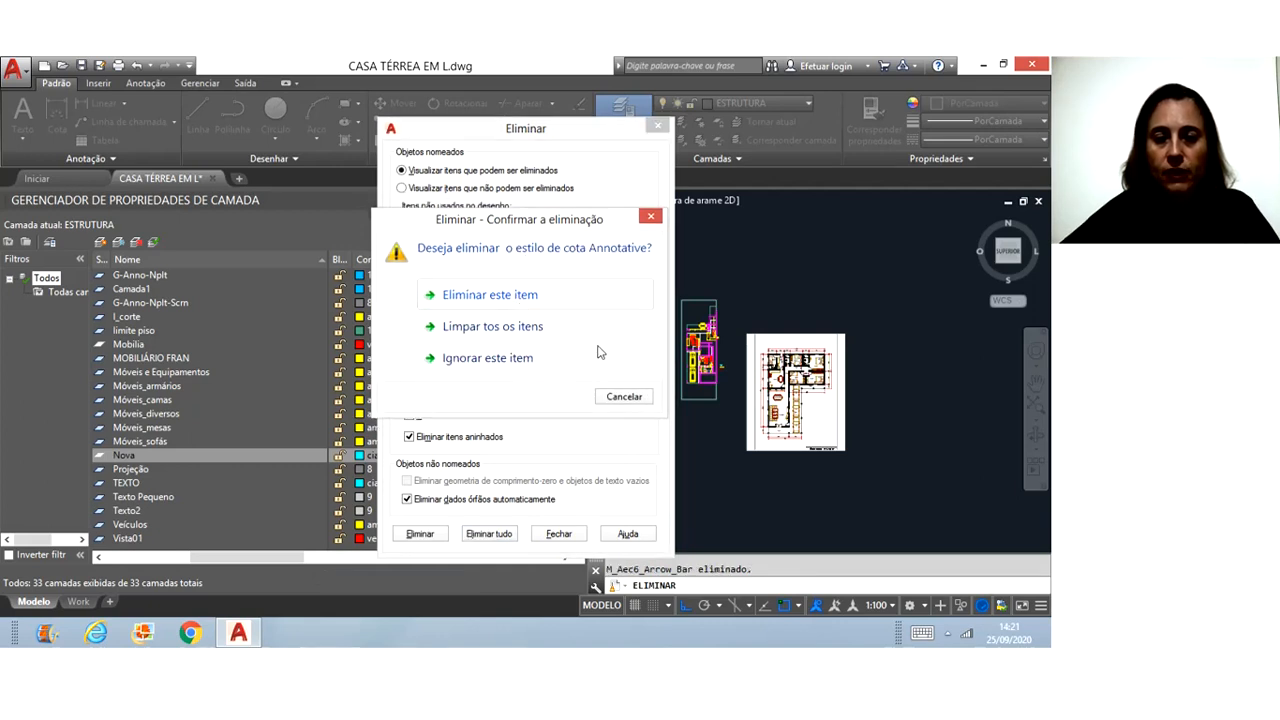
pyautogui.click(519, 302)
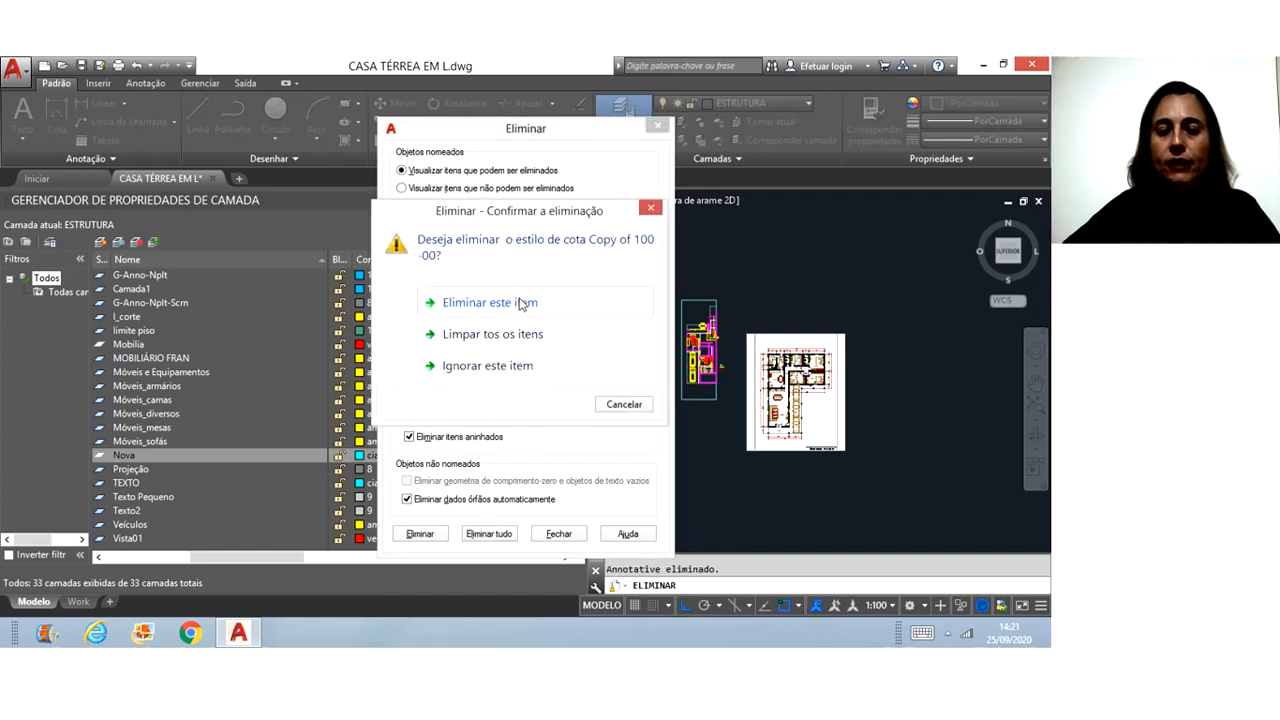
pyautogui.click(519, 302)
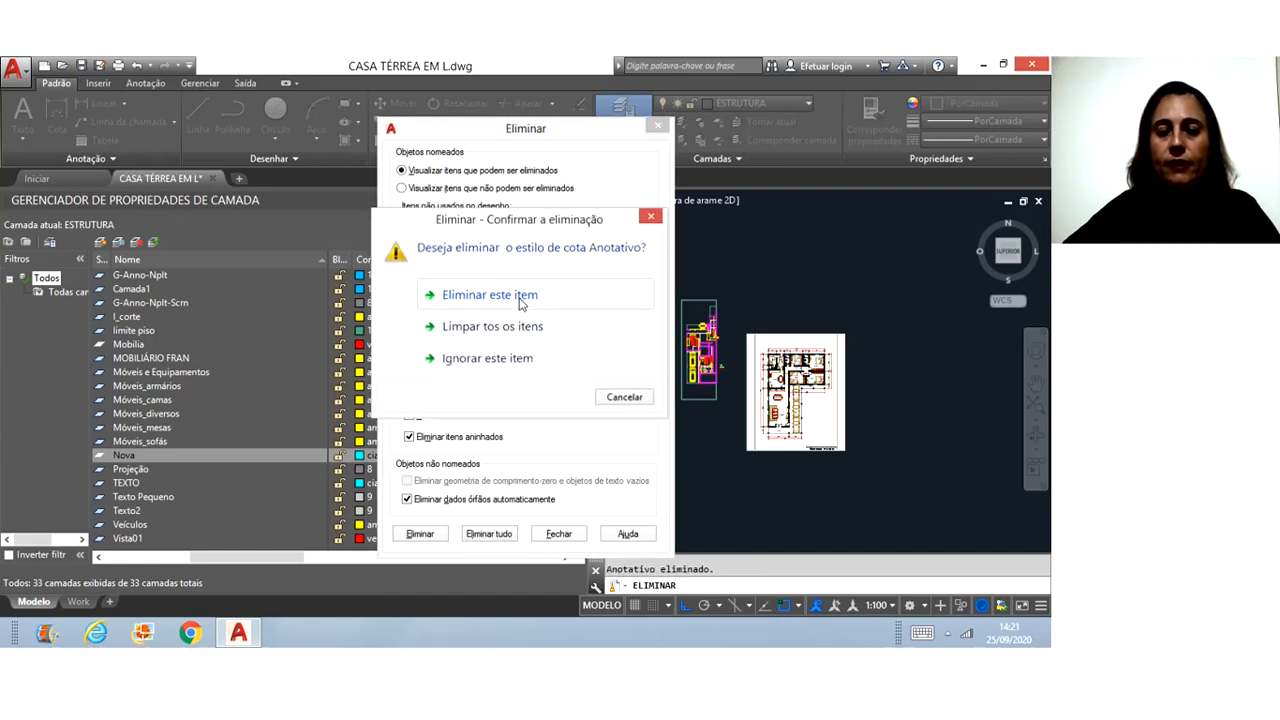
pyautogui.click(519, 304)
pyautogui.click(519, 302)
pyautogui.click(519, 302)
pyautogui.click(519, 302)
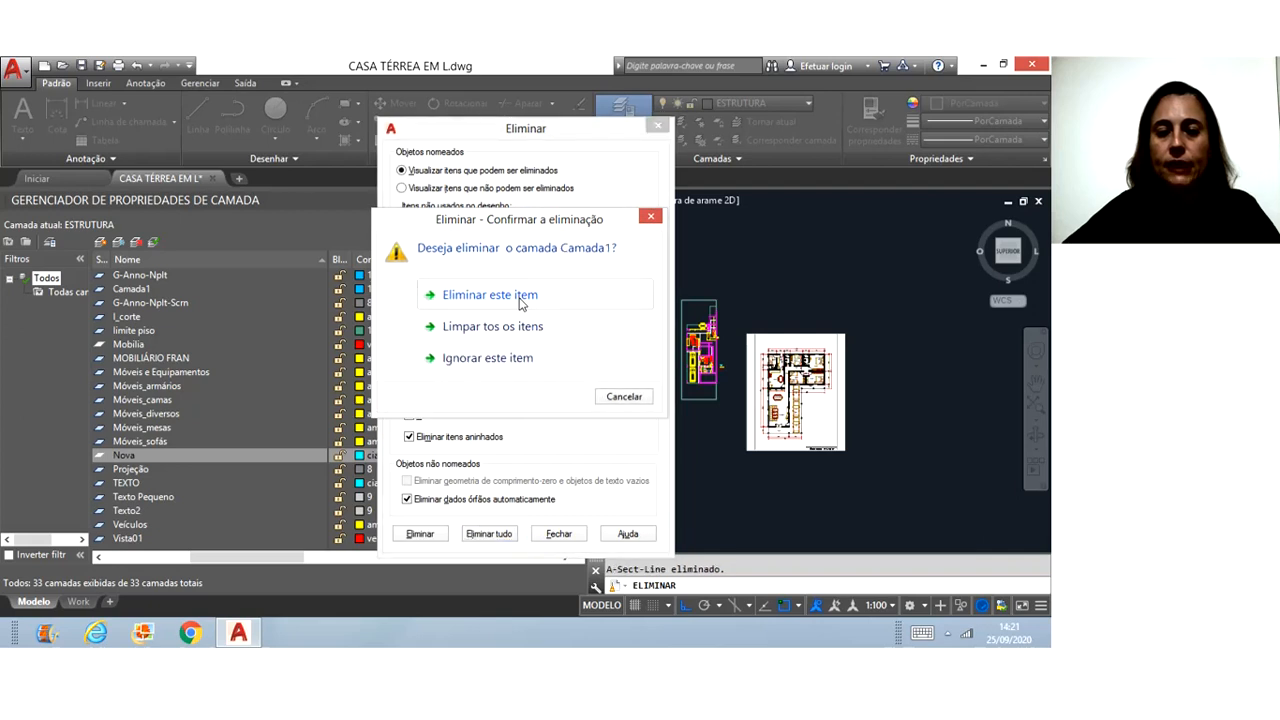
pyautogui.click(519, 302)
pyautogui.click(519, 302)
pyautogui.click(519, 302)
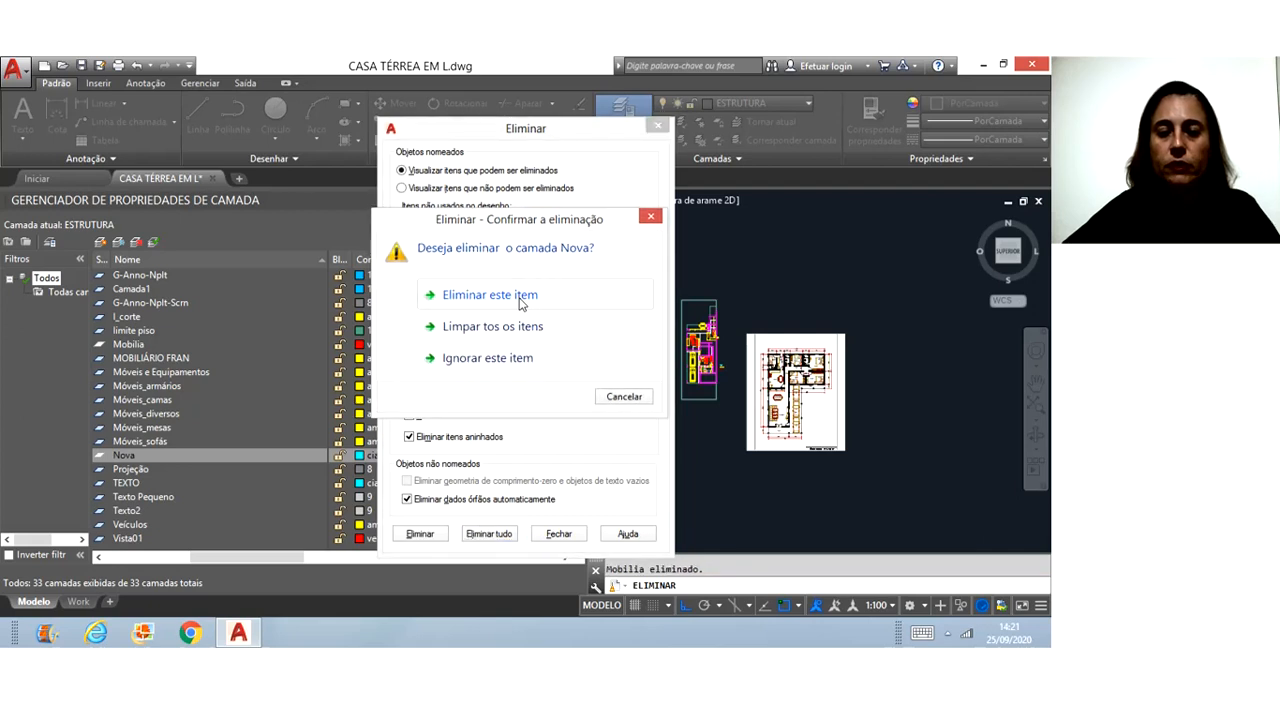
pyautogui.click(519, 302)
pyautogui.click(519, 302)
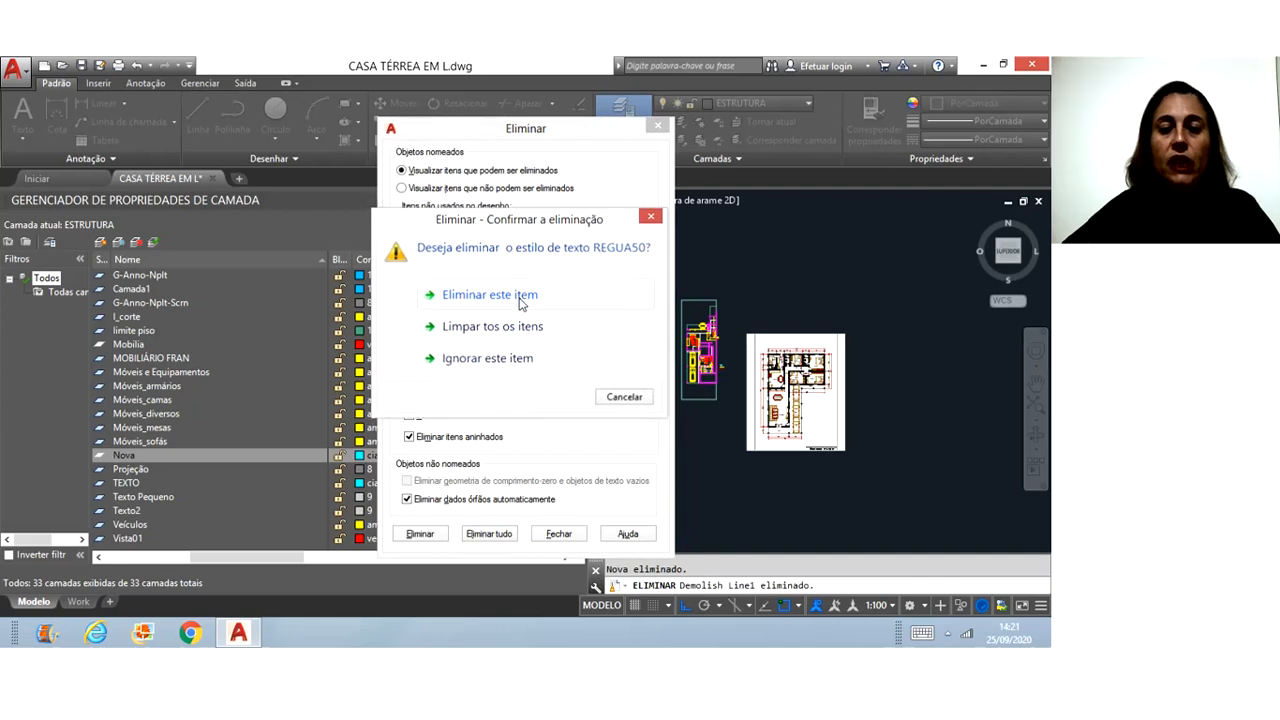
pyautogui.click(519, 302)
pyautogui.click(519, 302)
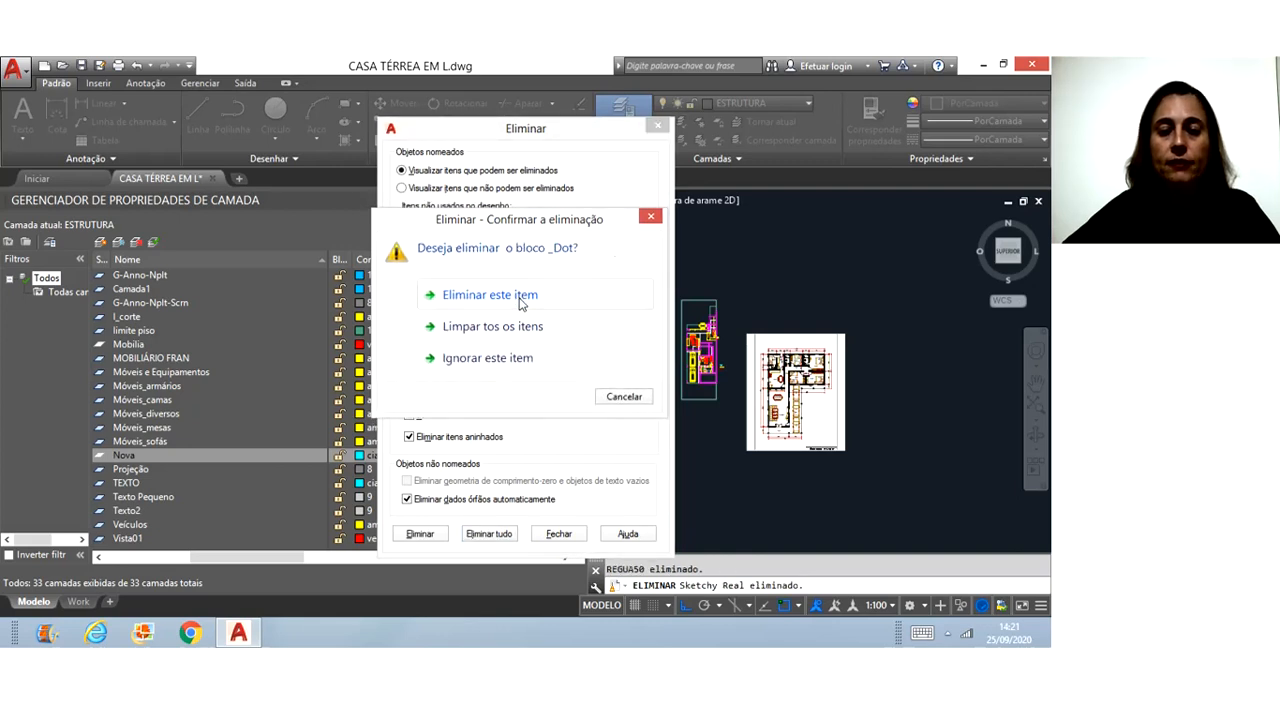
pyautogui.click(519, 302)
pyautogui.click(519, 302)
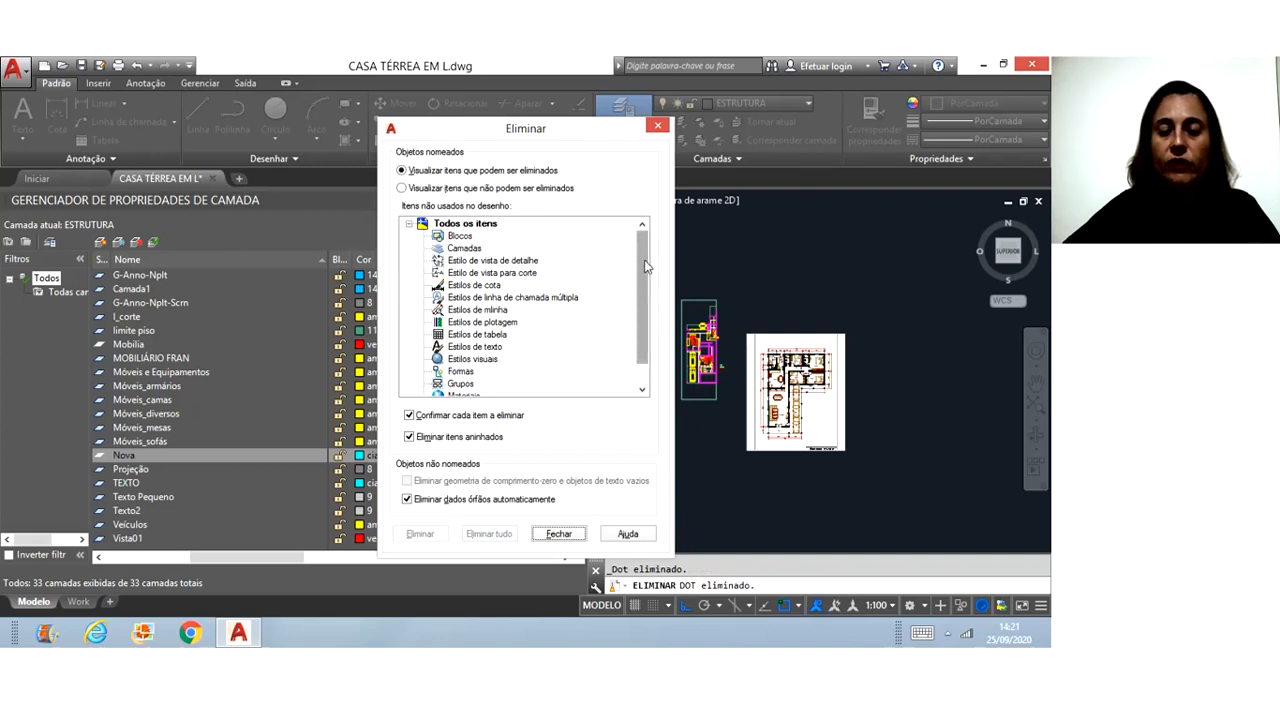
pyautogui.moveTo(640, 262); pyautogui.dragTo(663, 232)
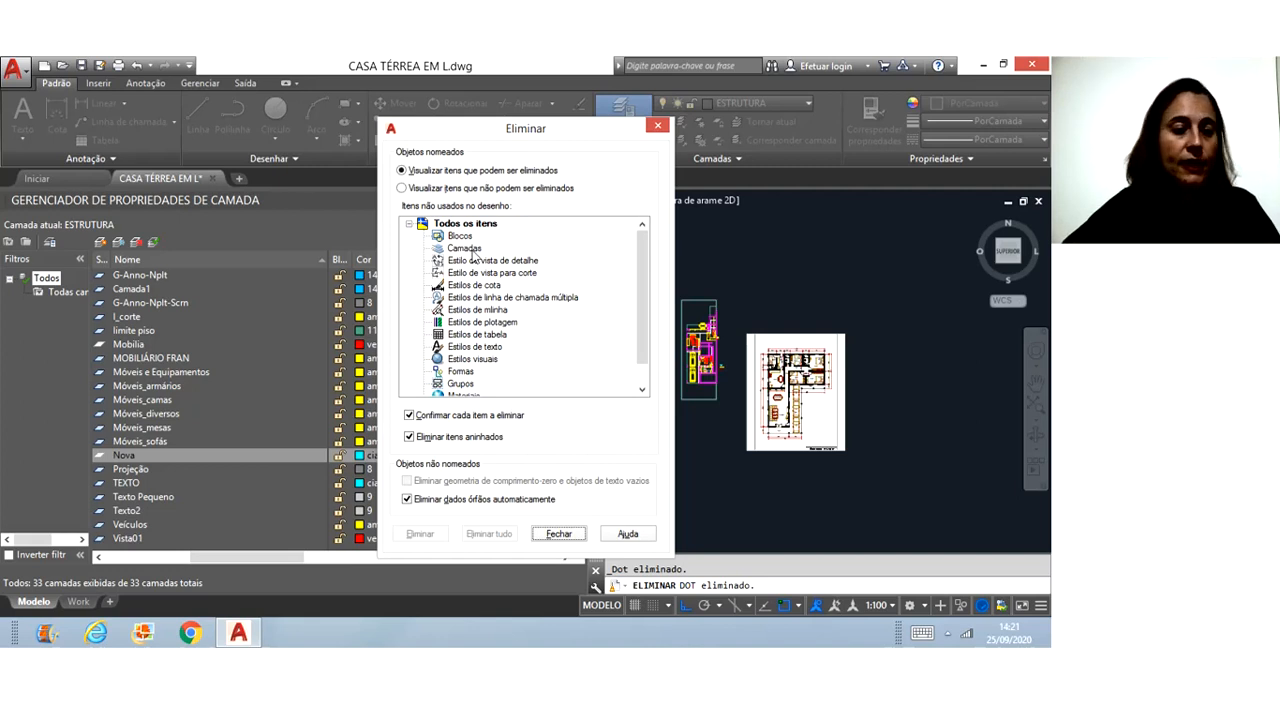
pyautogui.click(556, 534)
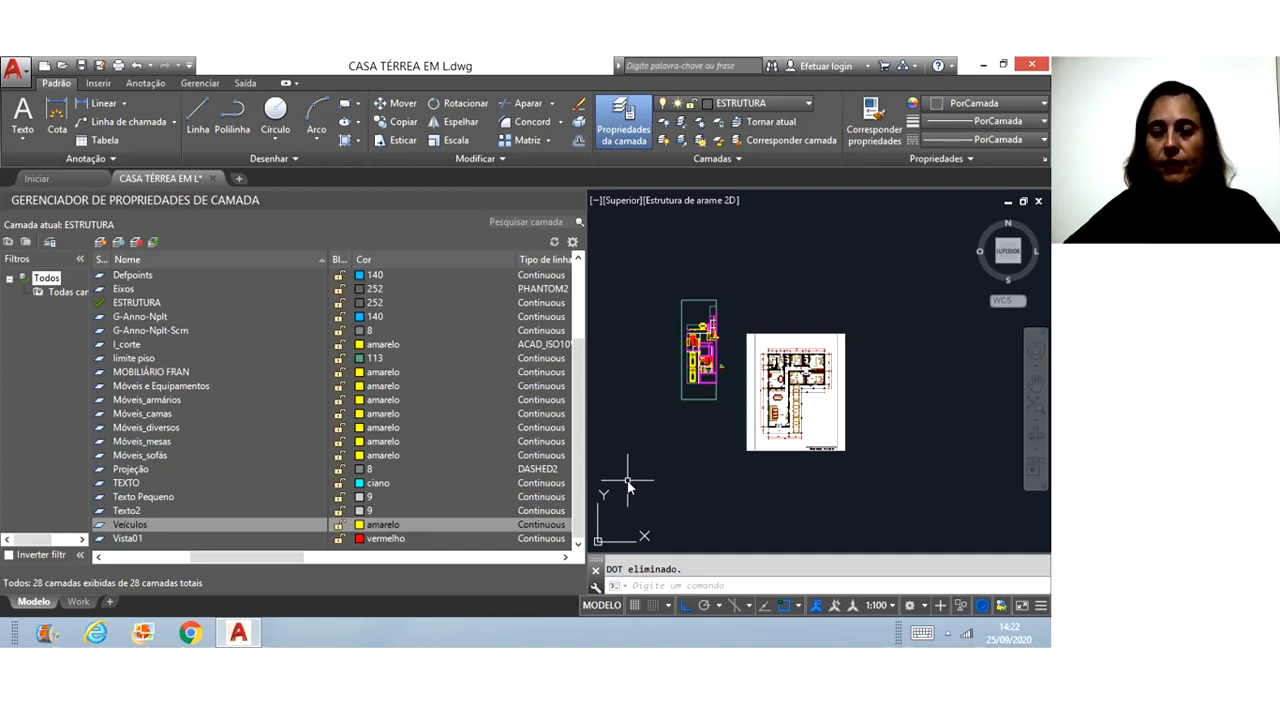
# - Open the Aula 1 CAD drawing and delete its Bloco da legenda layer
pyautogui.click(27, 78)
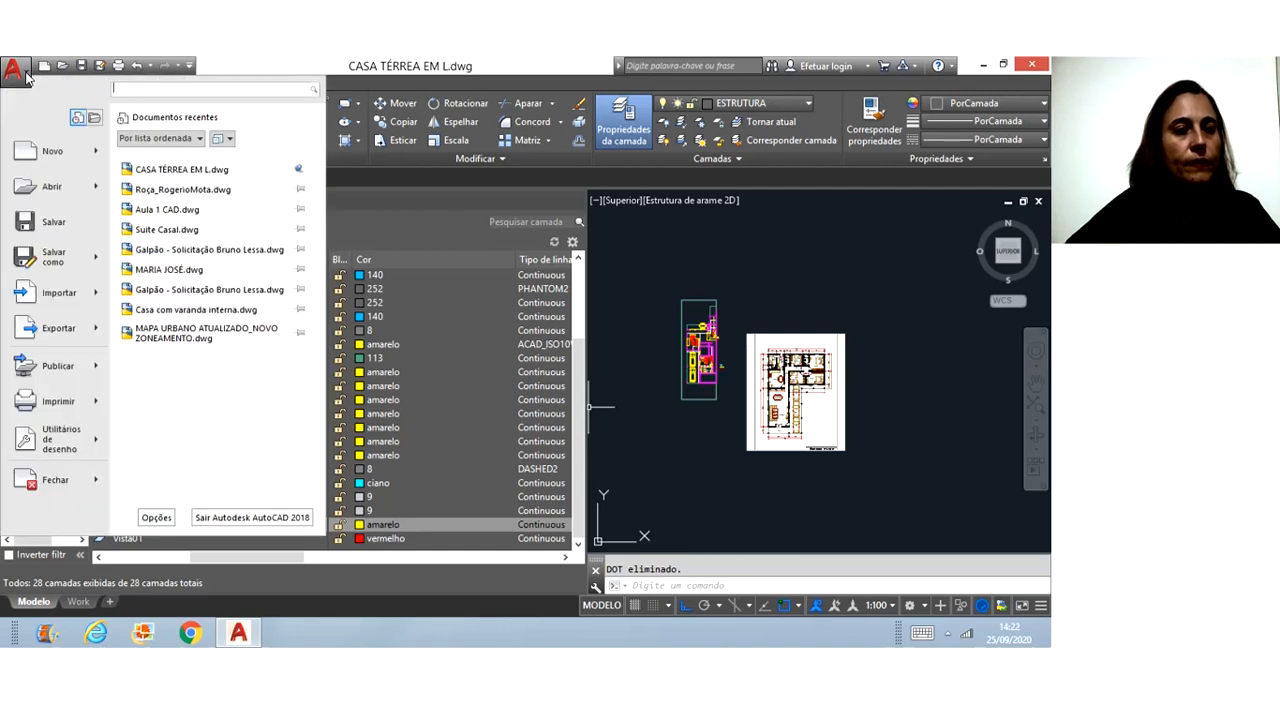
pyautogui.click(44, 190)
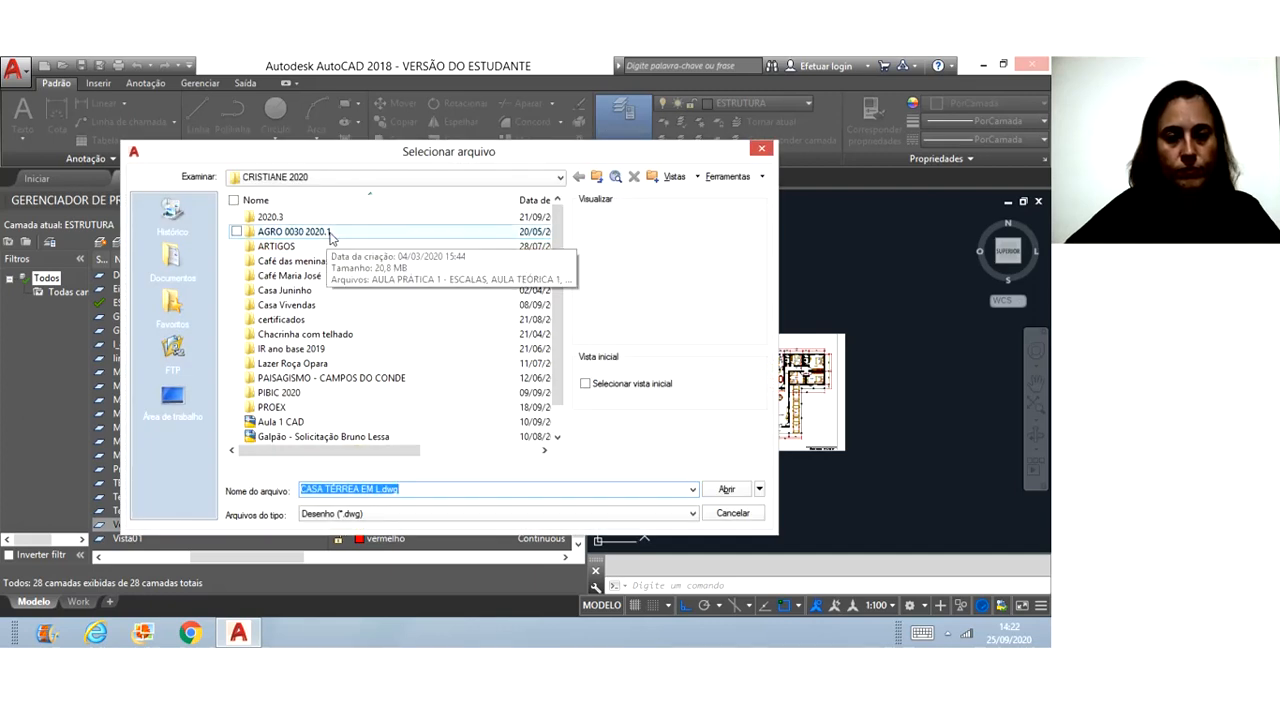
pyautogui.click(290, 424)
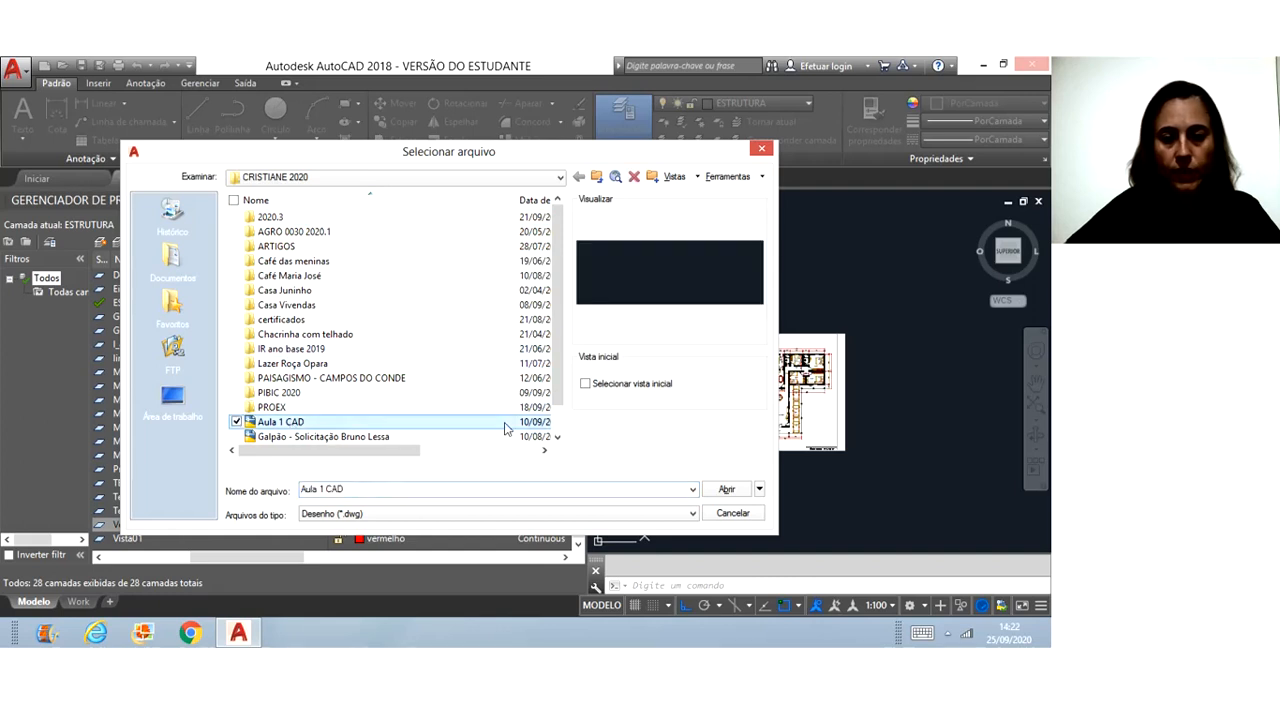
pyautogui.click(714, 495)
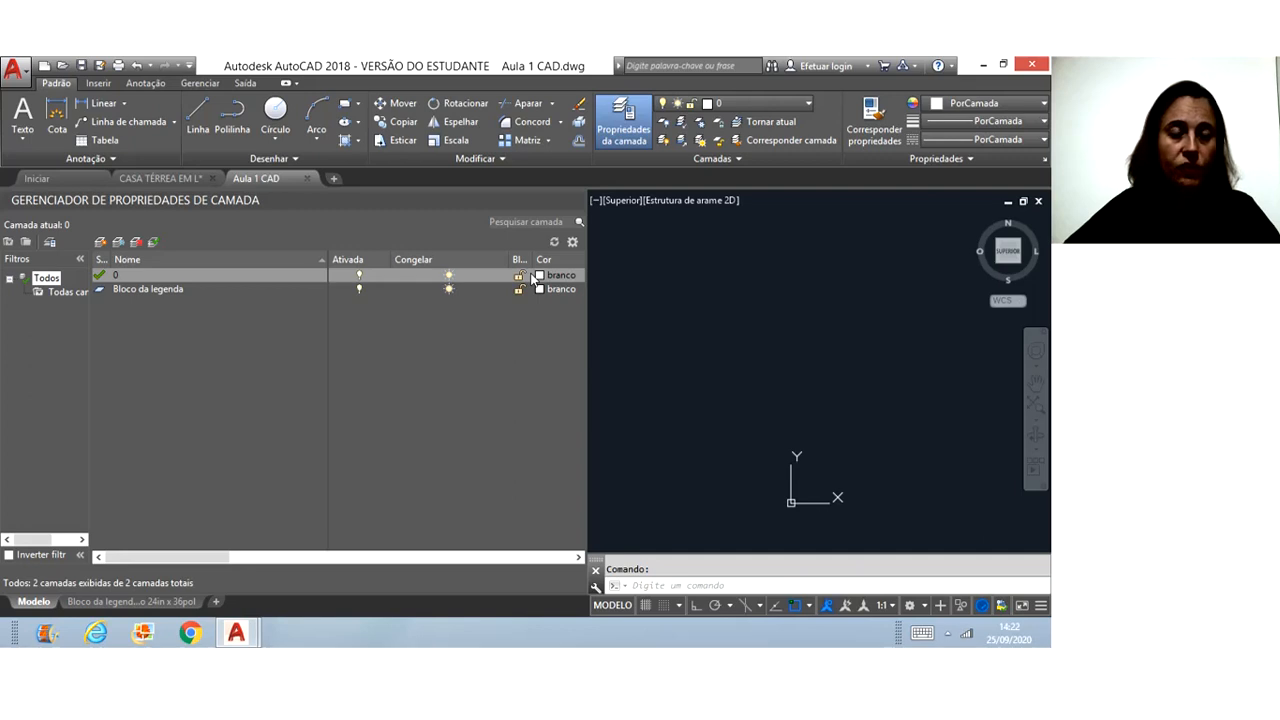
pyautogui.click(151, 291)
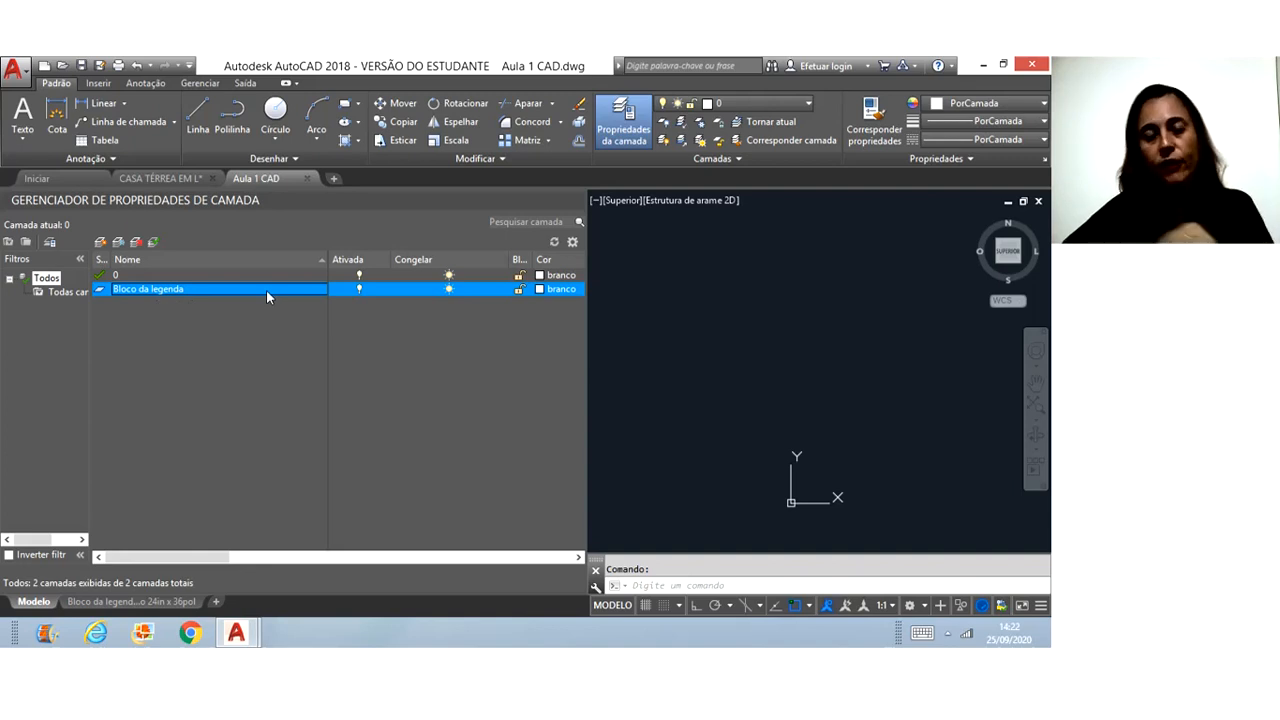
pyautogui.click(118, 245)
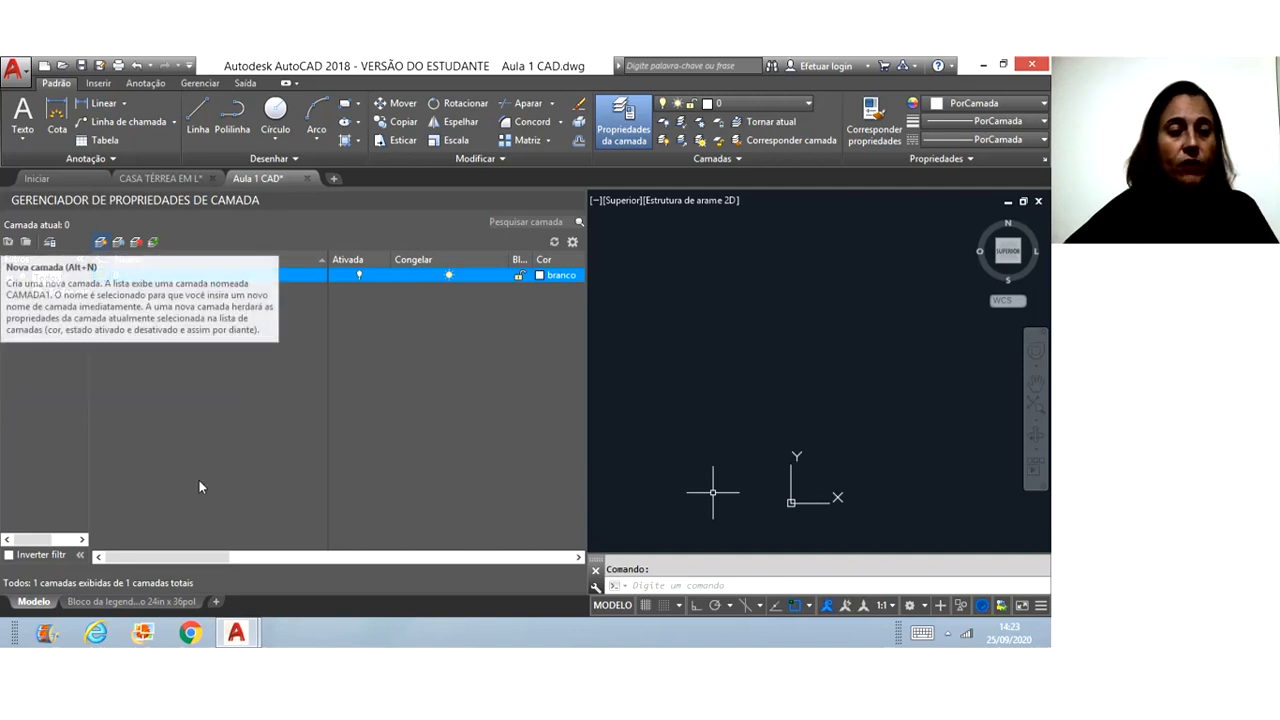
# - Create a new layer with the name Linha Cont Espessa
pyautogui.hotkey('alt', 'n')
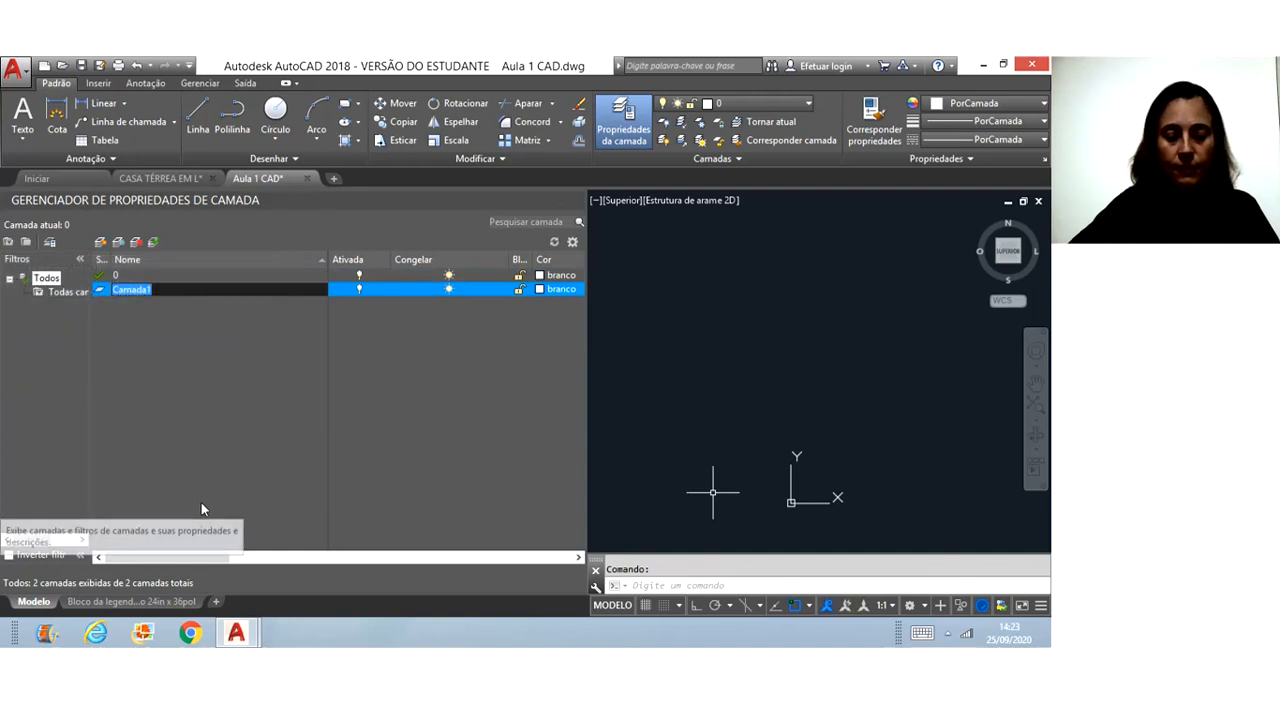
pyautogui.write('Linha Con')
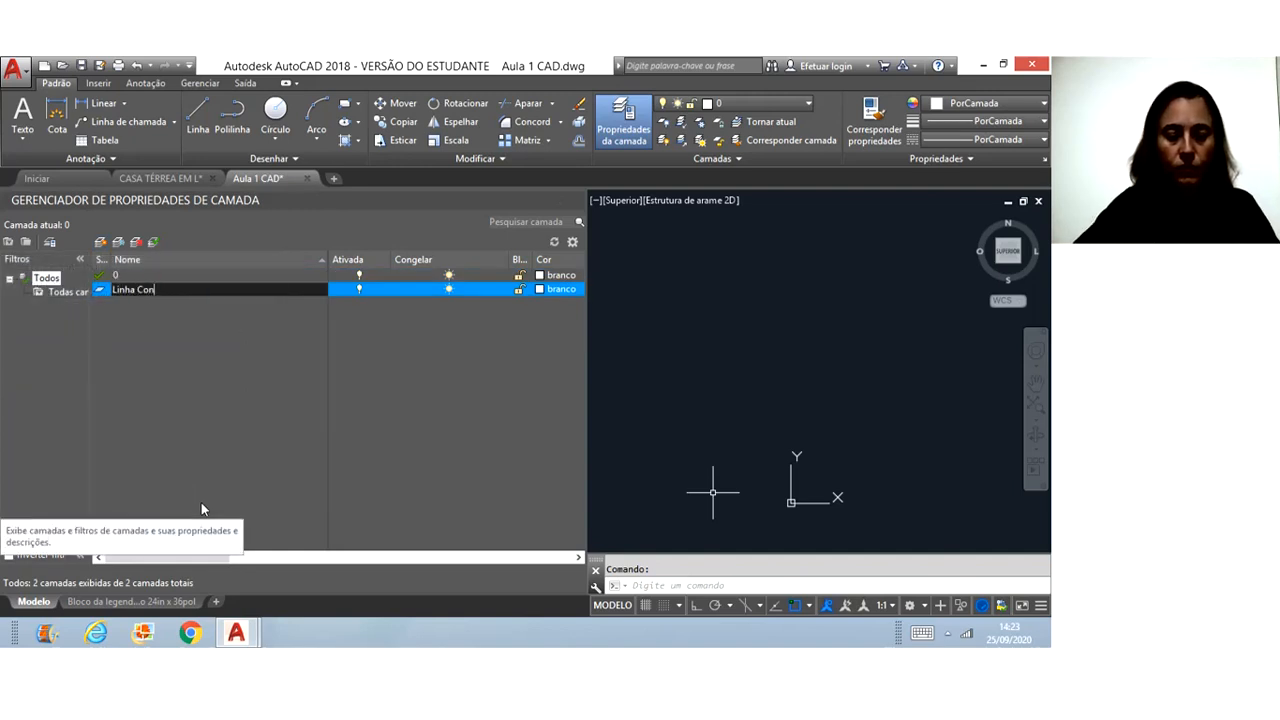
pyautogui.write('ti')
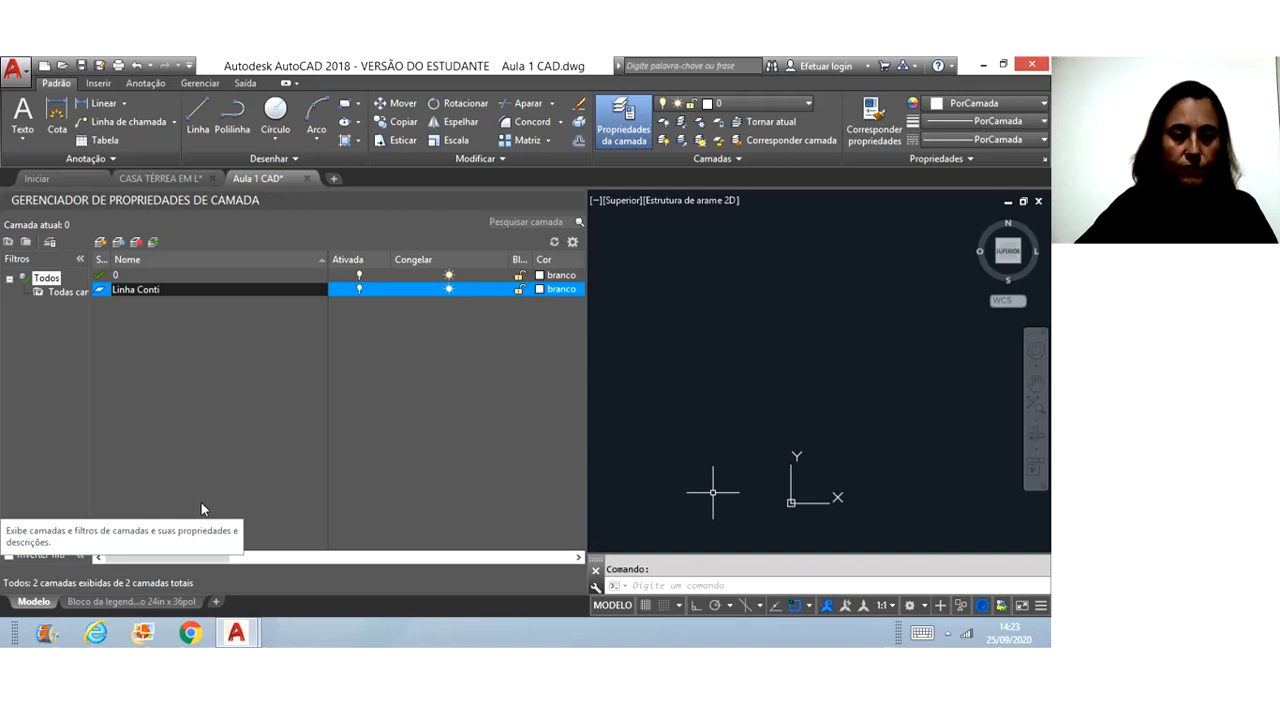
pyautogui.press('BackSpace')
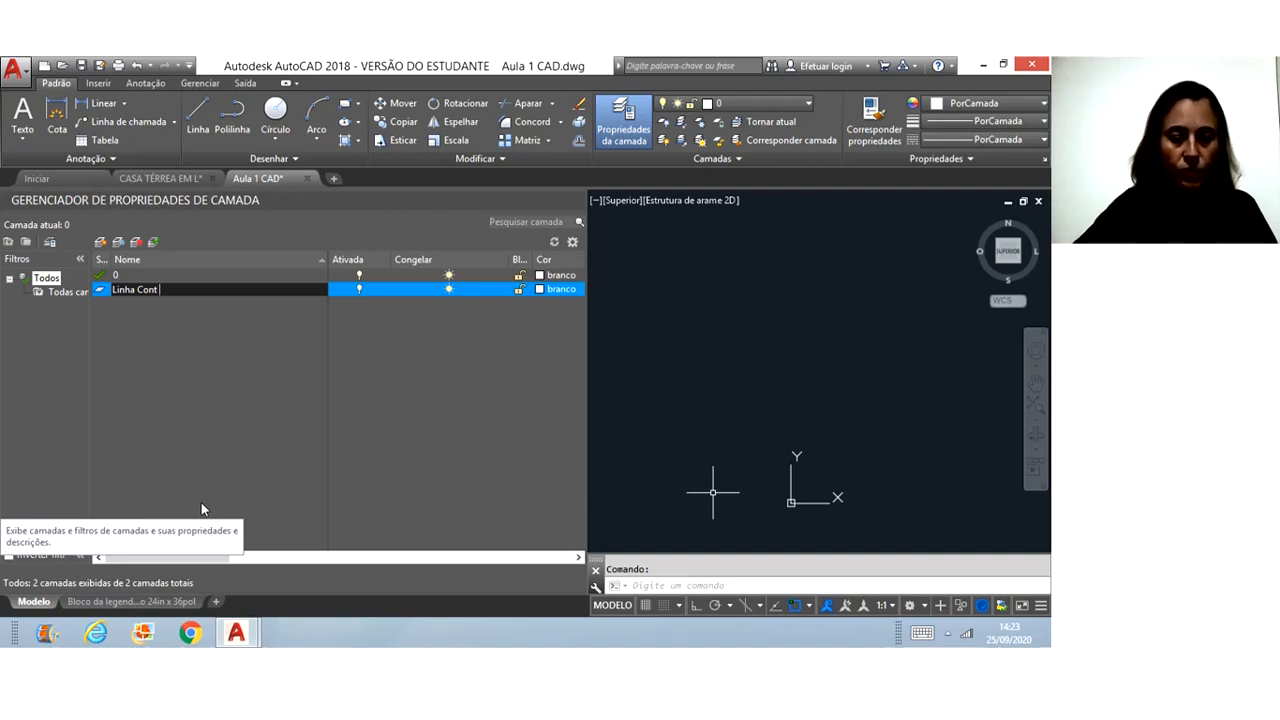
pyautogui.write('Gro')
pyautogui.press('BackSpace')
pyautogui.press('BackSpace')
pyautogui.press('BackSpace')
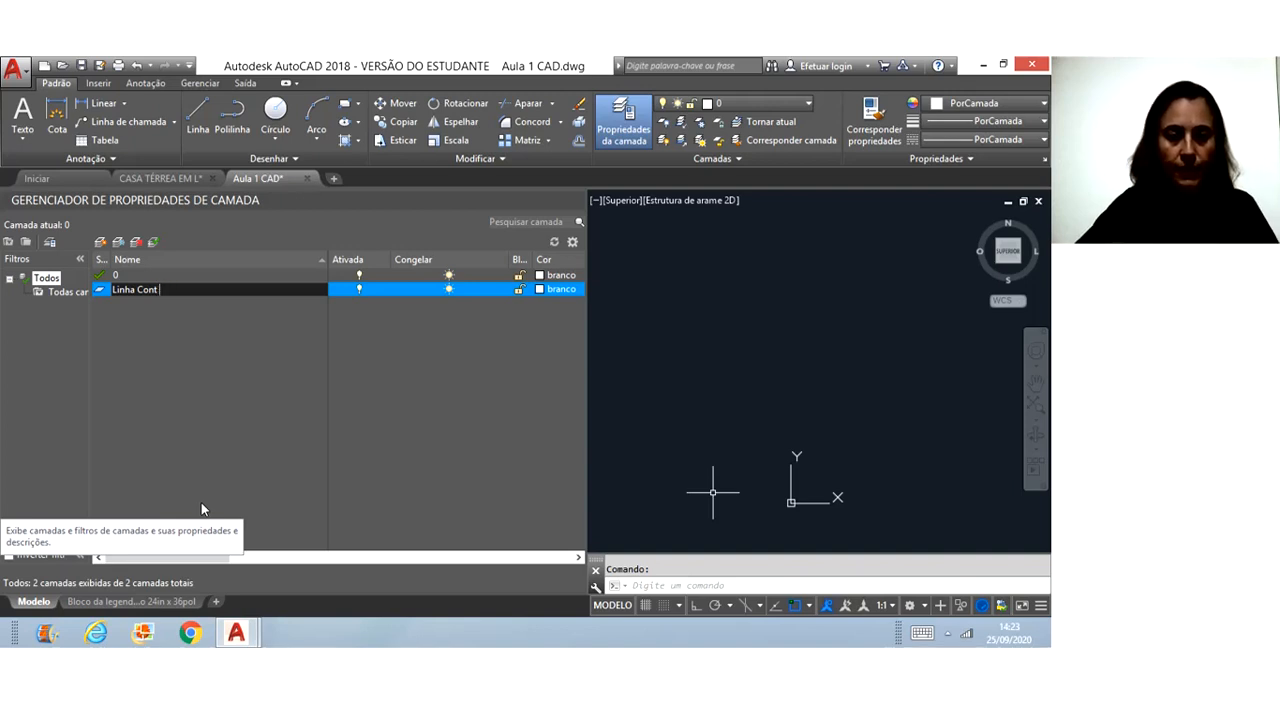
pyautogui.write('Espessa')
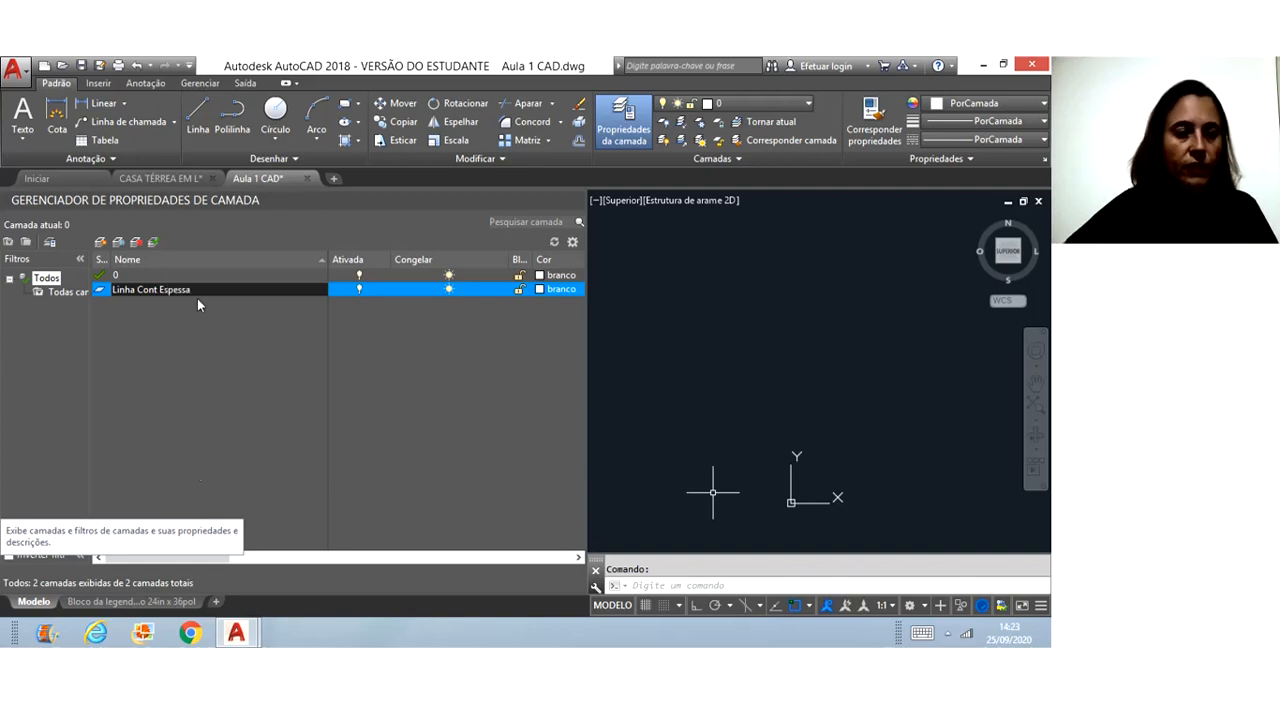
# - Correct the new layer's name to Continua Espessa
pyautogui.click(136, 289)
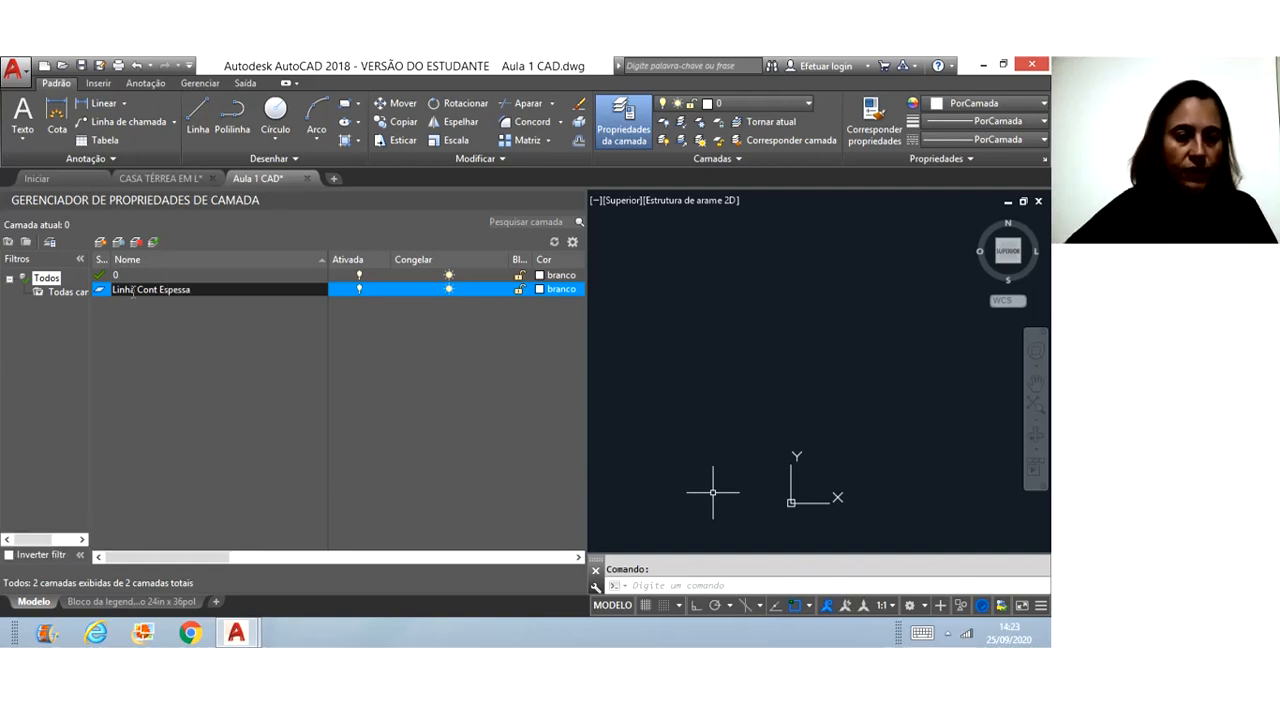
pyautogui.doubleClick(135, 289)
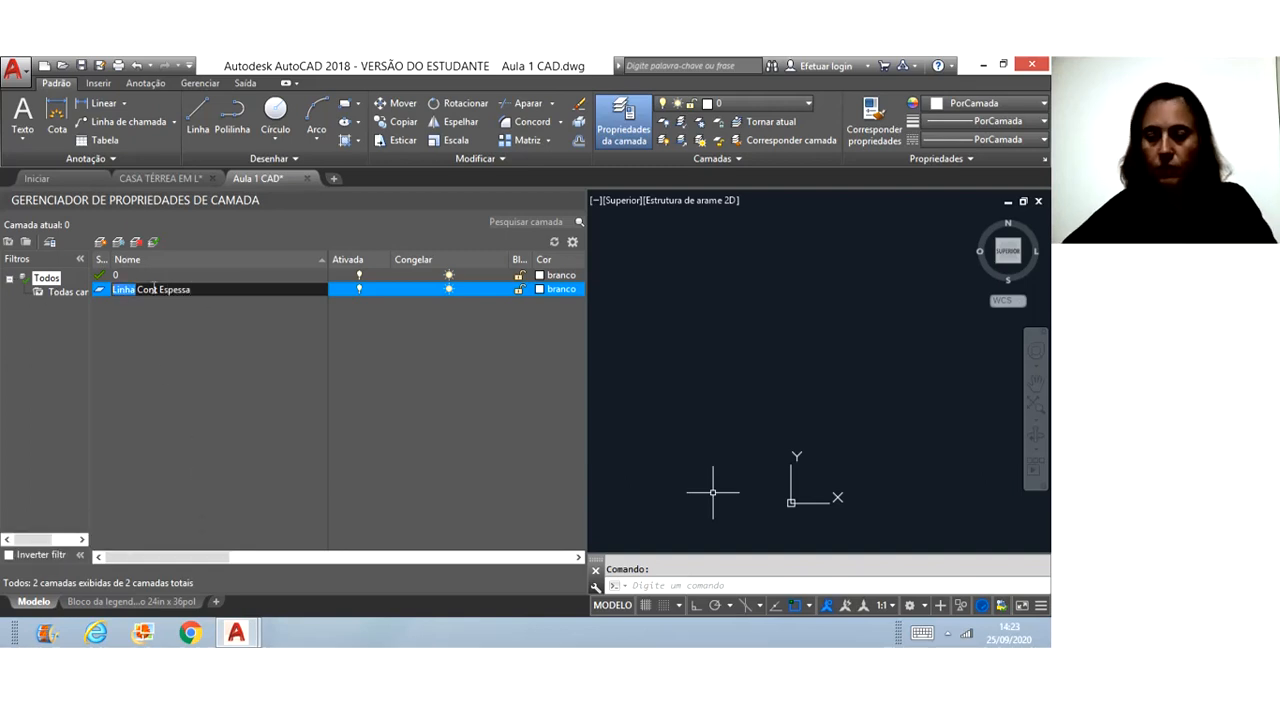
pyautogui.press('BackSpace')
pyautogui.write('i')
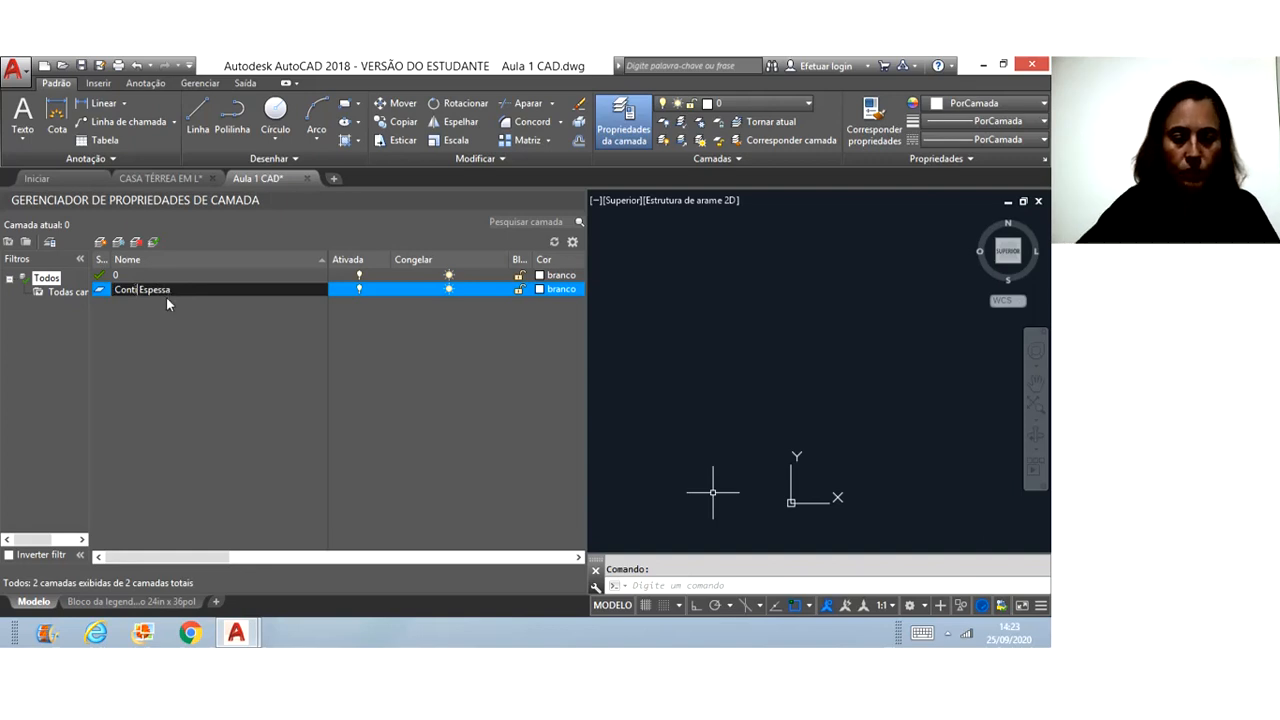
pyautogui.write('nua')
pyautogui.press('Return')
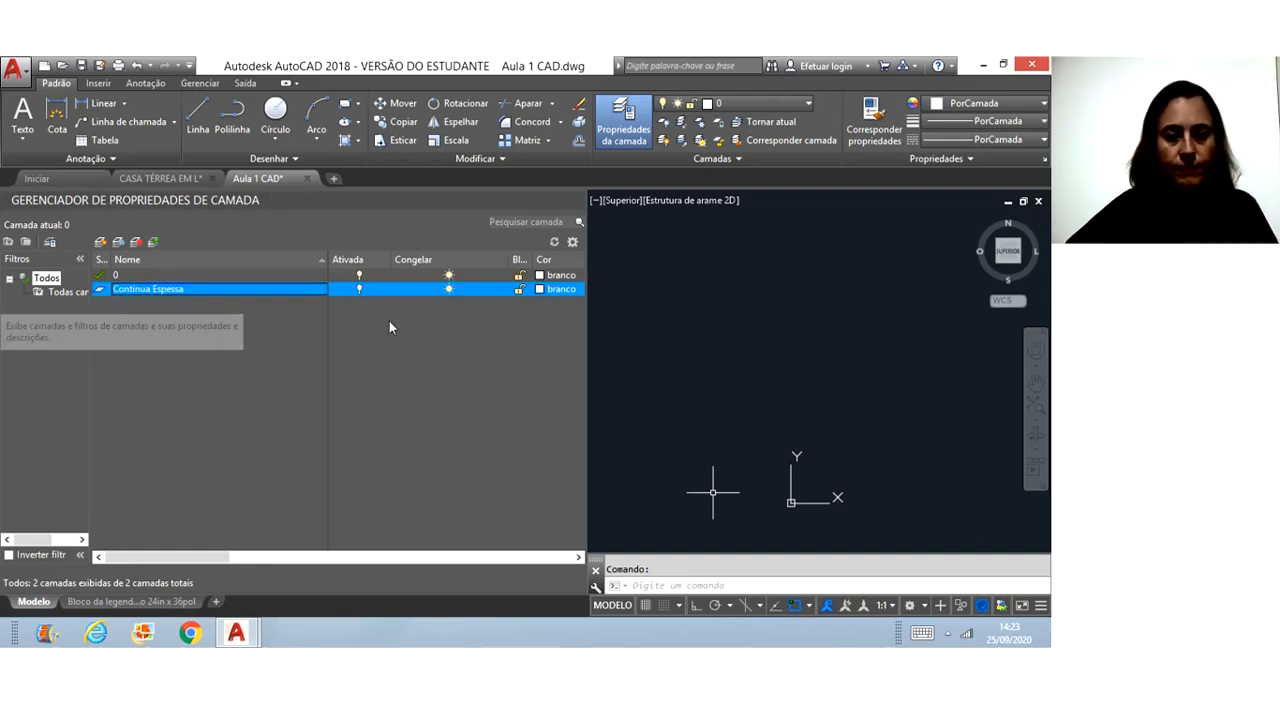
# - Set the Continua Espessa layer's colour to magenta
pyautogui.click(539, 289)
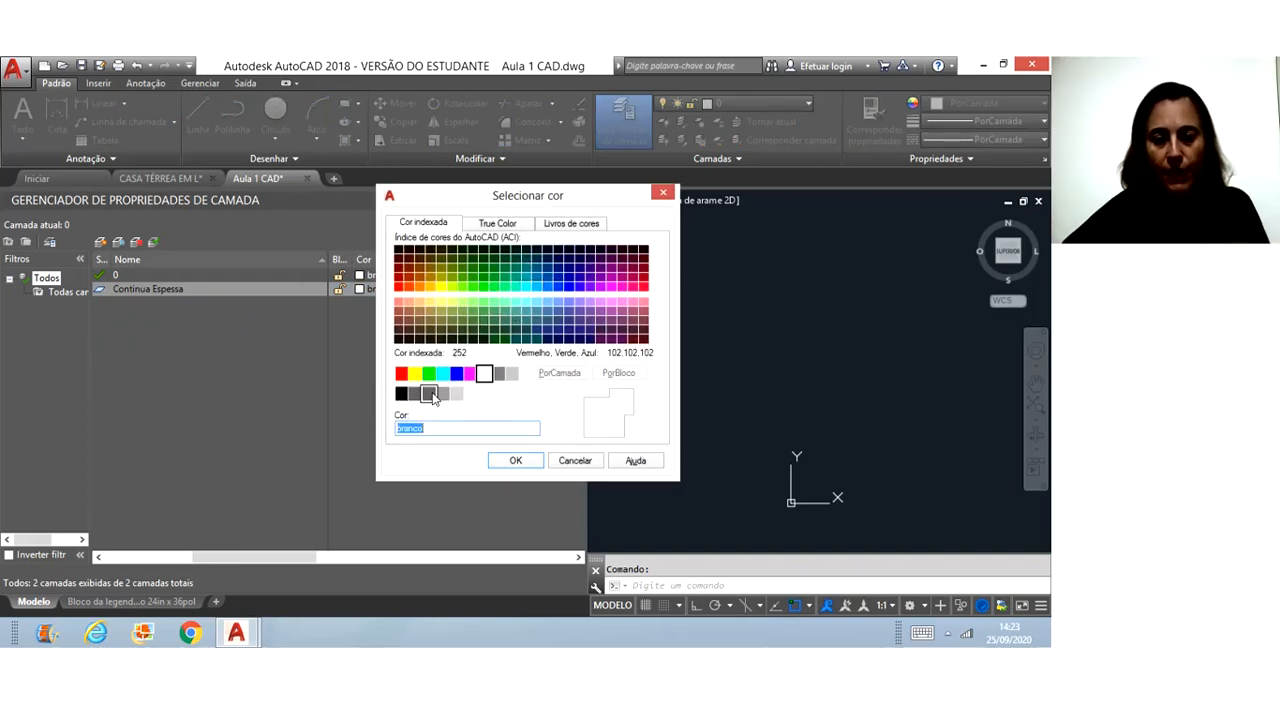
pyautogui.click(469, 376)
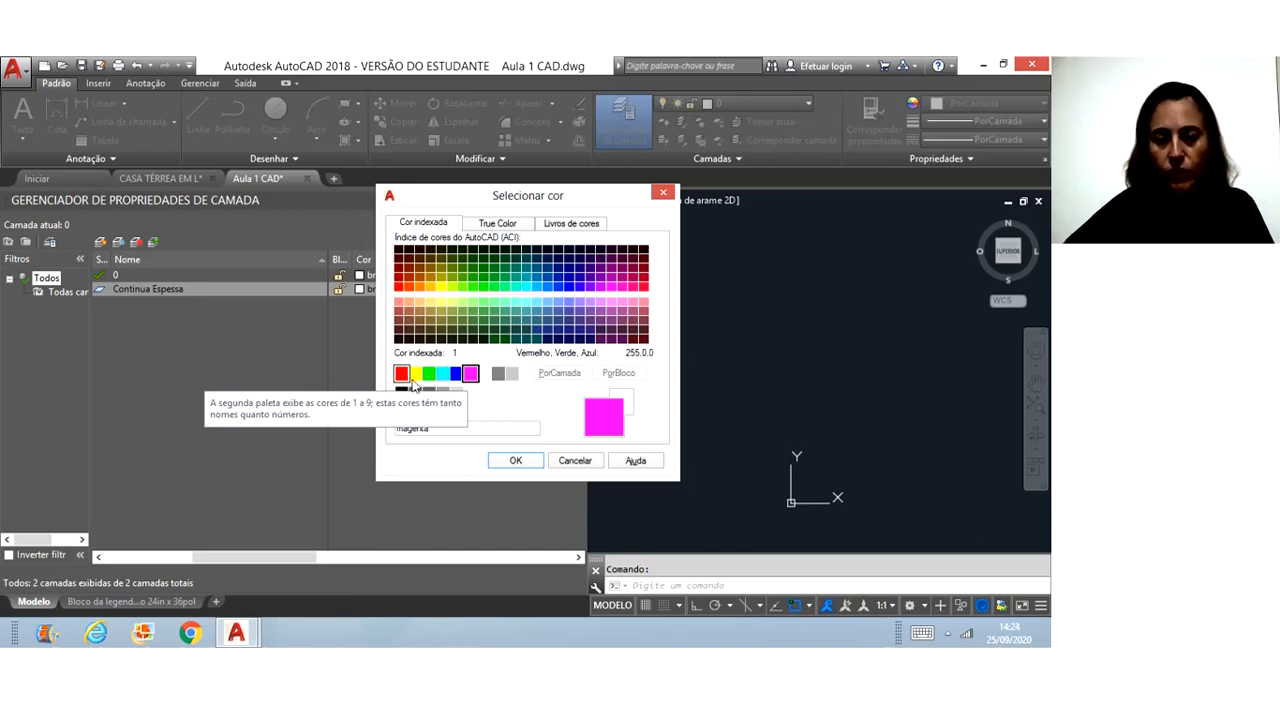
pyautogui.click(516, 460)
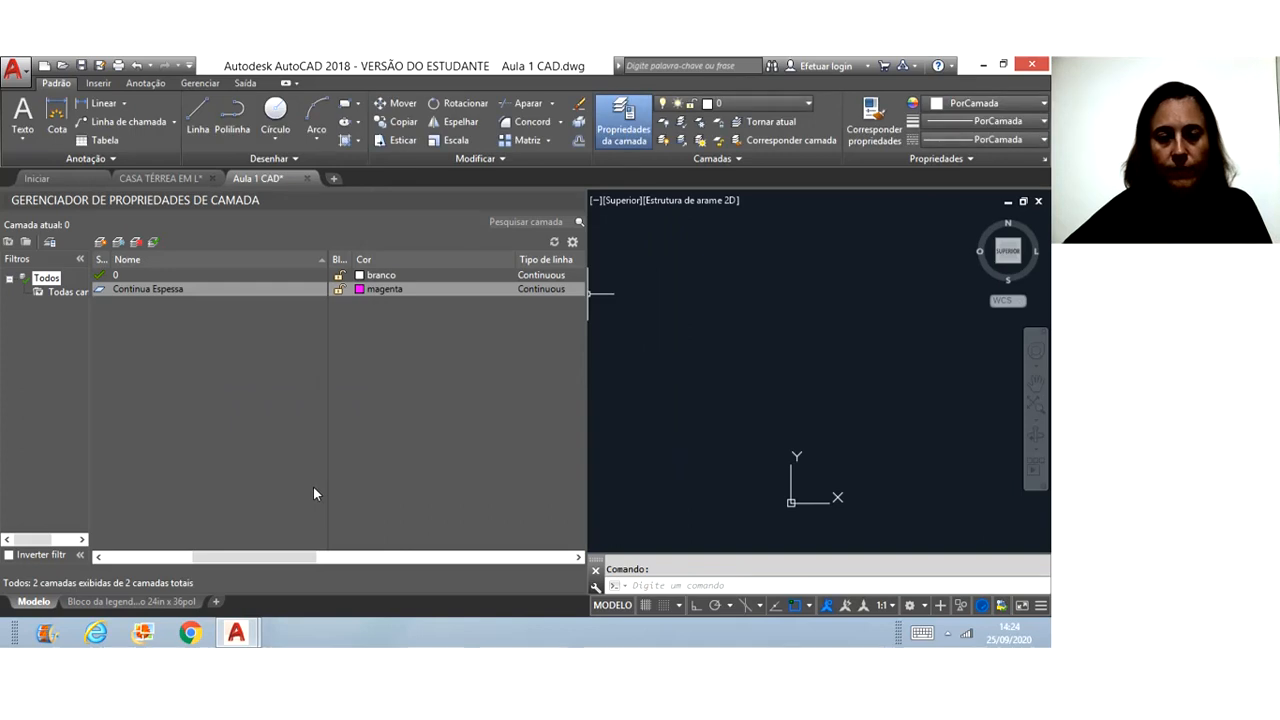
# - Create another layer named Continua Estreita
pyautogui.click(100, 242)
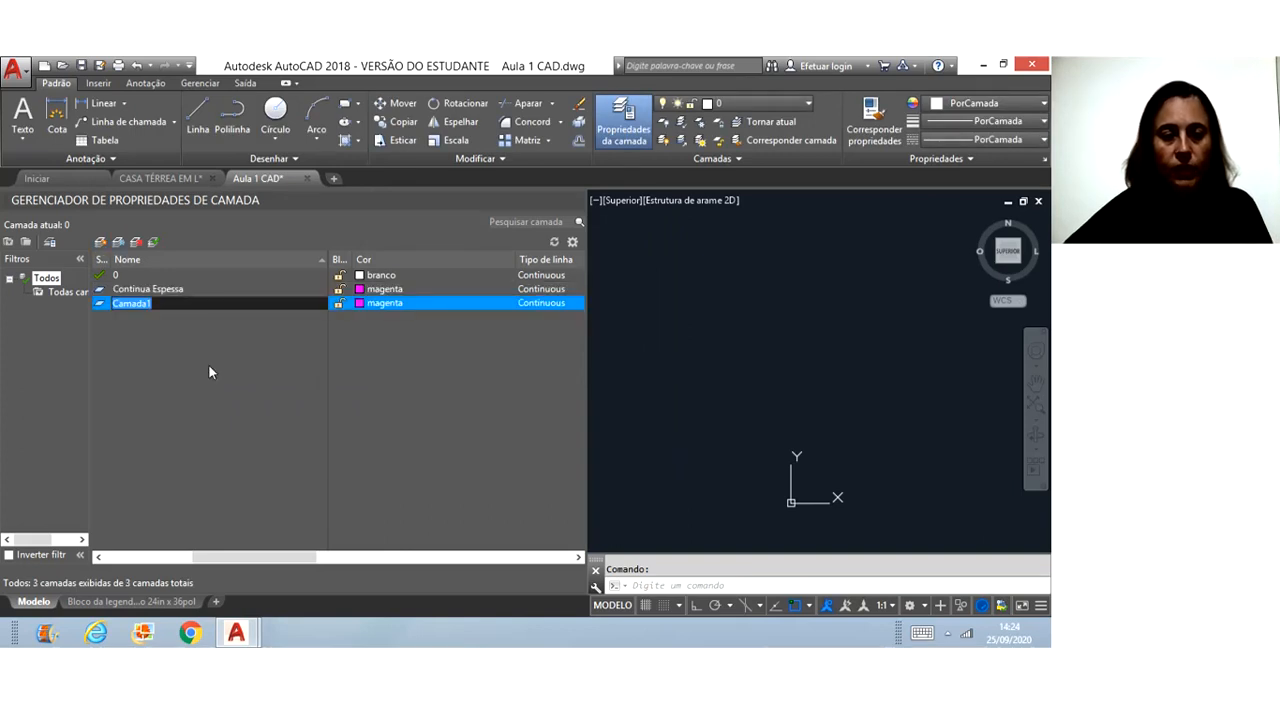
pyautogui.write('Co')
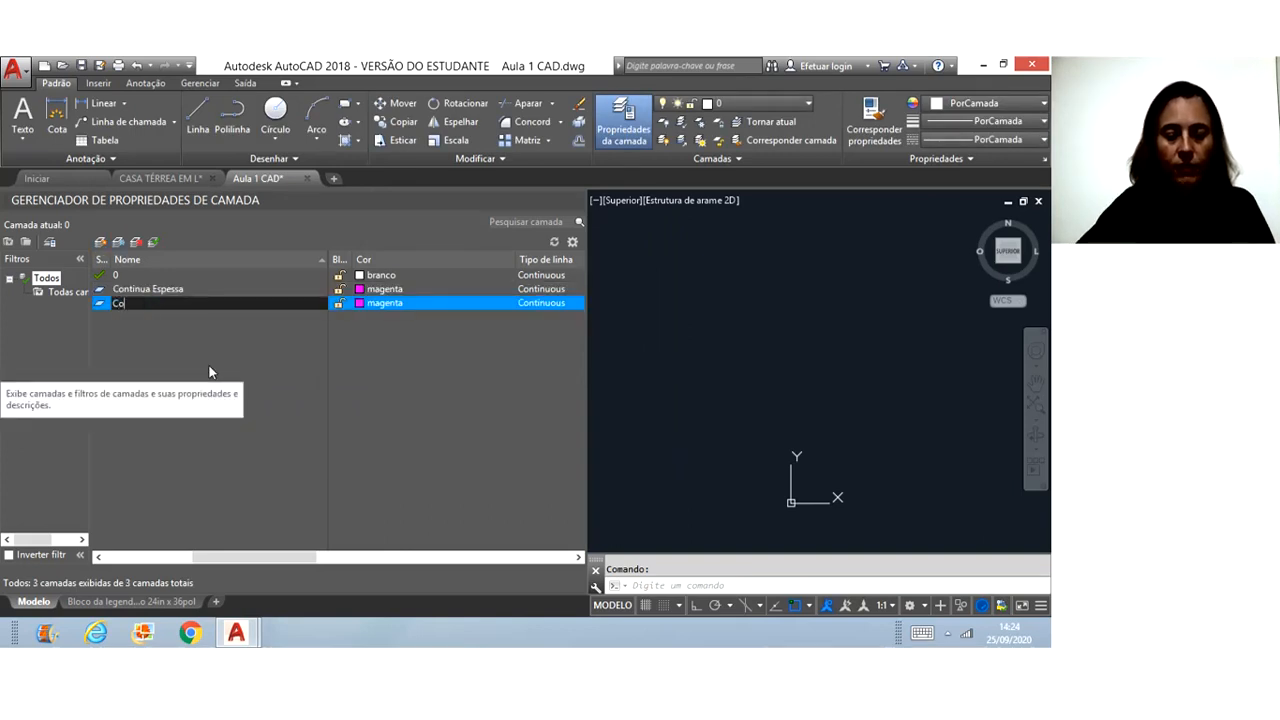
pyautogui.write('ntinua E')
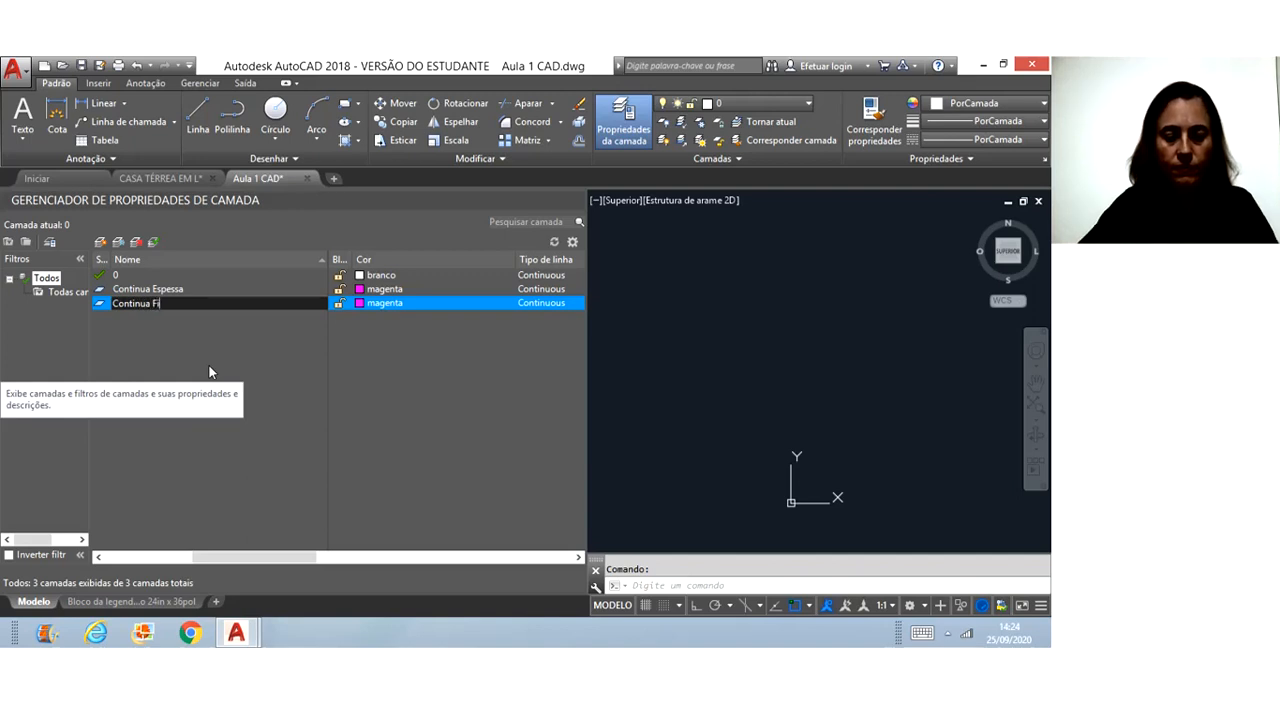
pyautogui.write('strita')
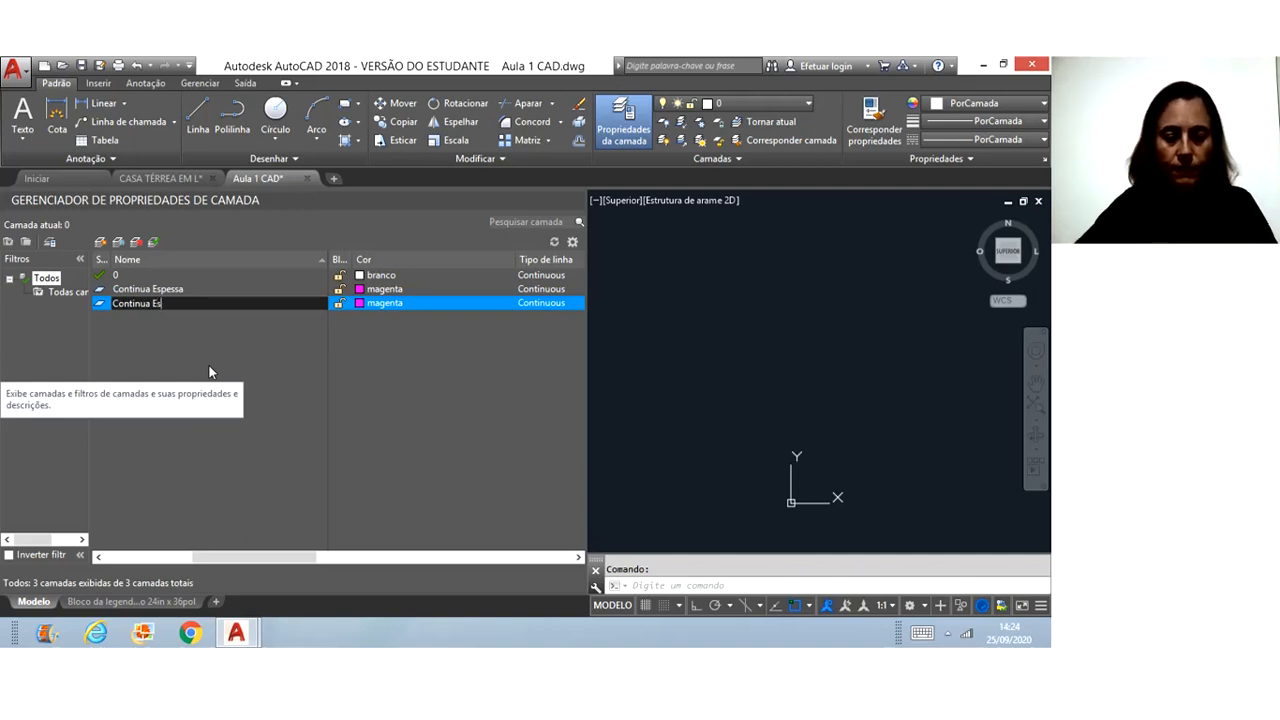
pyautogui.press('BackSpace')
pyautogui.press('BackSpace')
pyautogui.press('BackSpace')
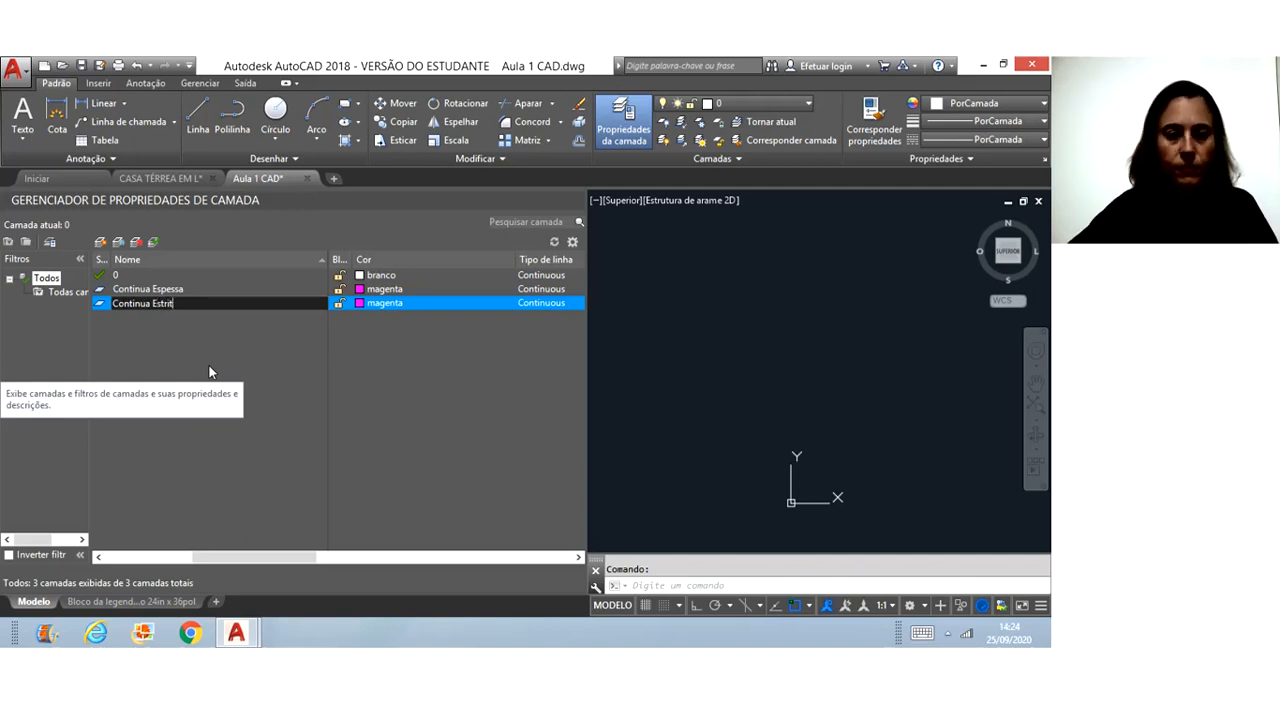
pyautogui.write('eita')
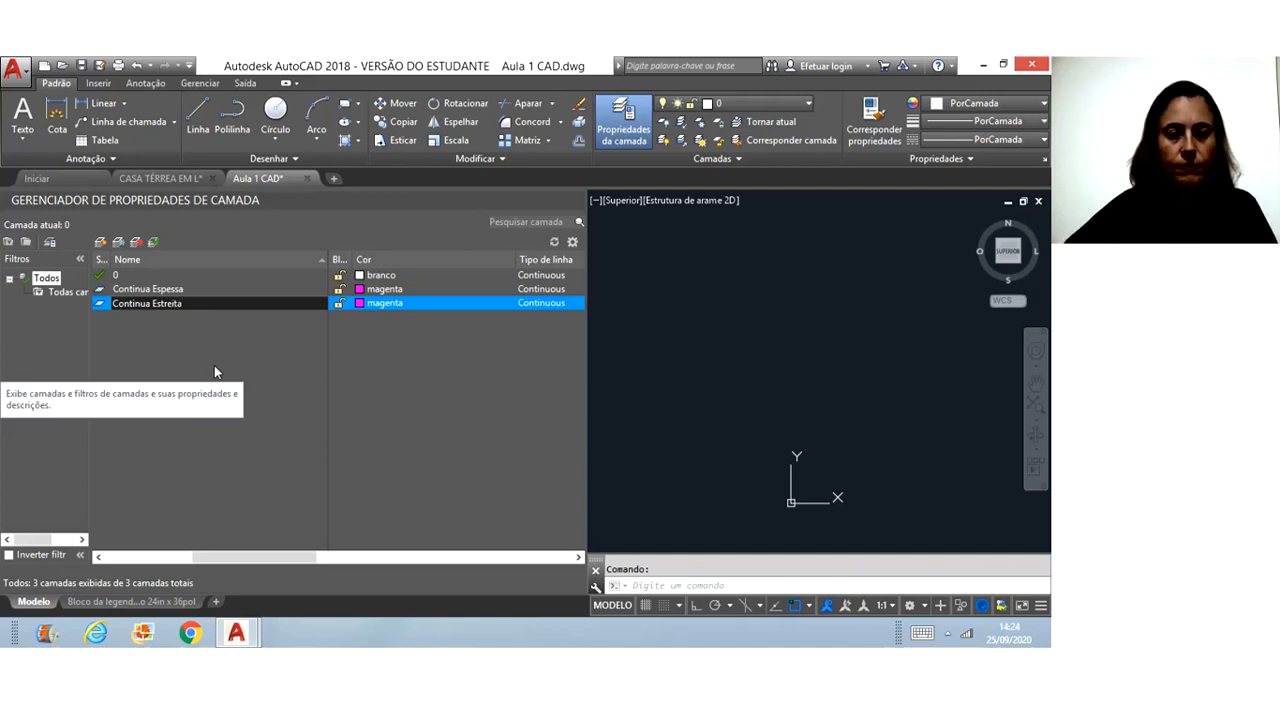
# - Set the Continua Estreita layer's colour to yellow (amarelo)
pyautogui.click(360, 309)
pyautogui.click(360, 303)
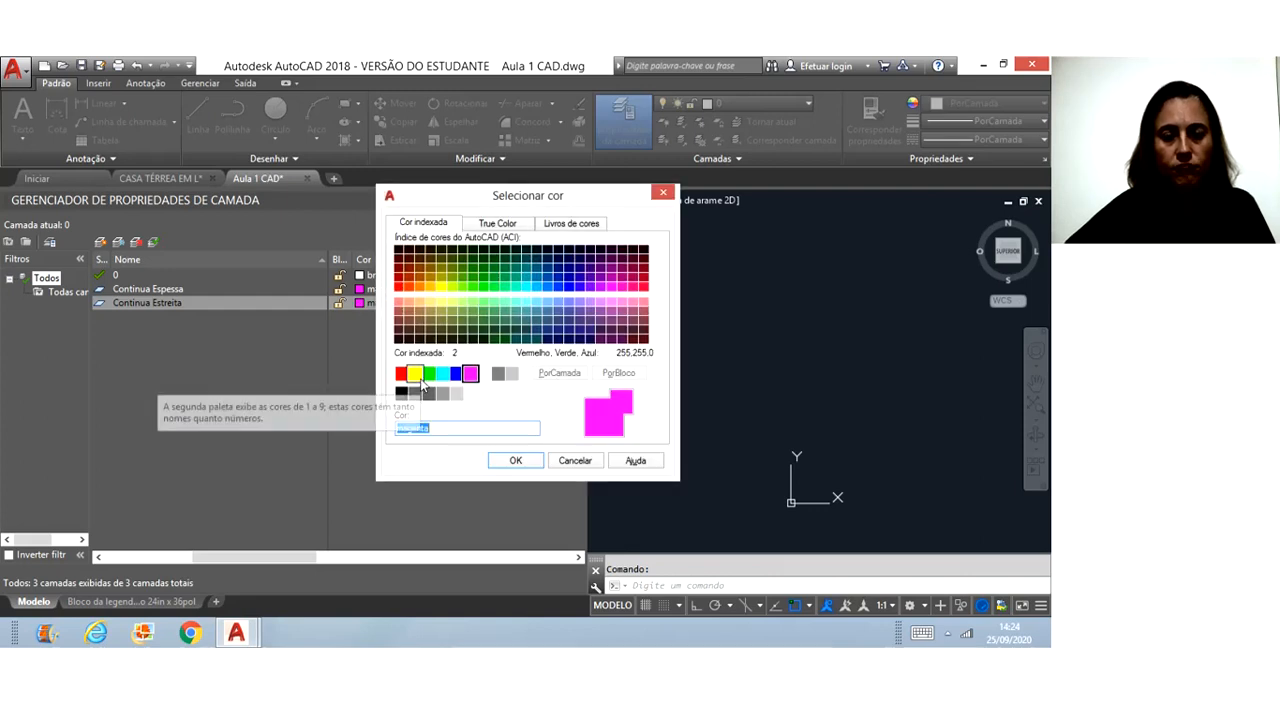
pyautogui.click(418, 378)
pyautogui.click(515, 460)
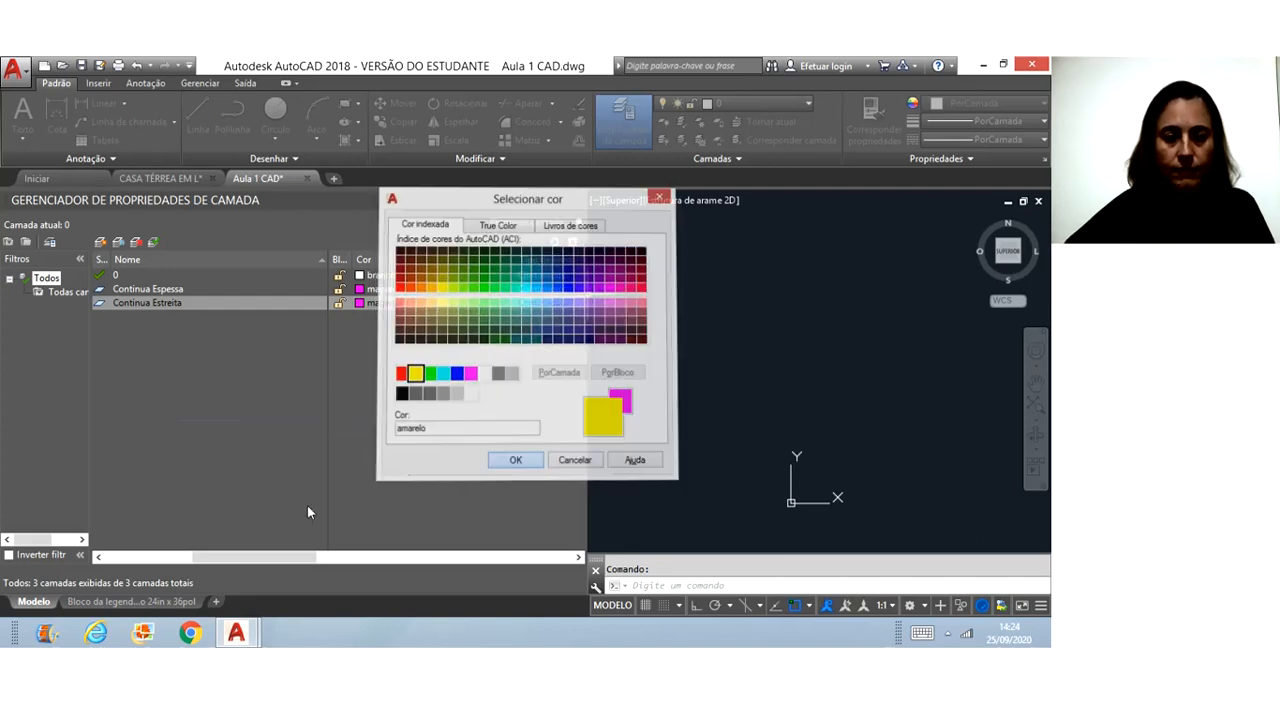
# - Create another layer named Traço Ponto Estreito
pyautogui.click(101, 243)
pyautogui.write('Tra')
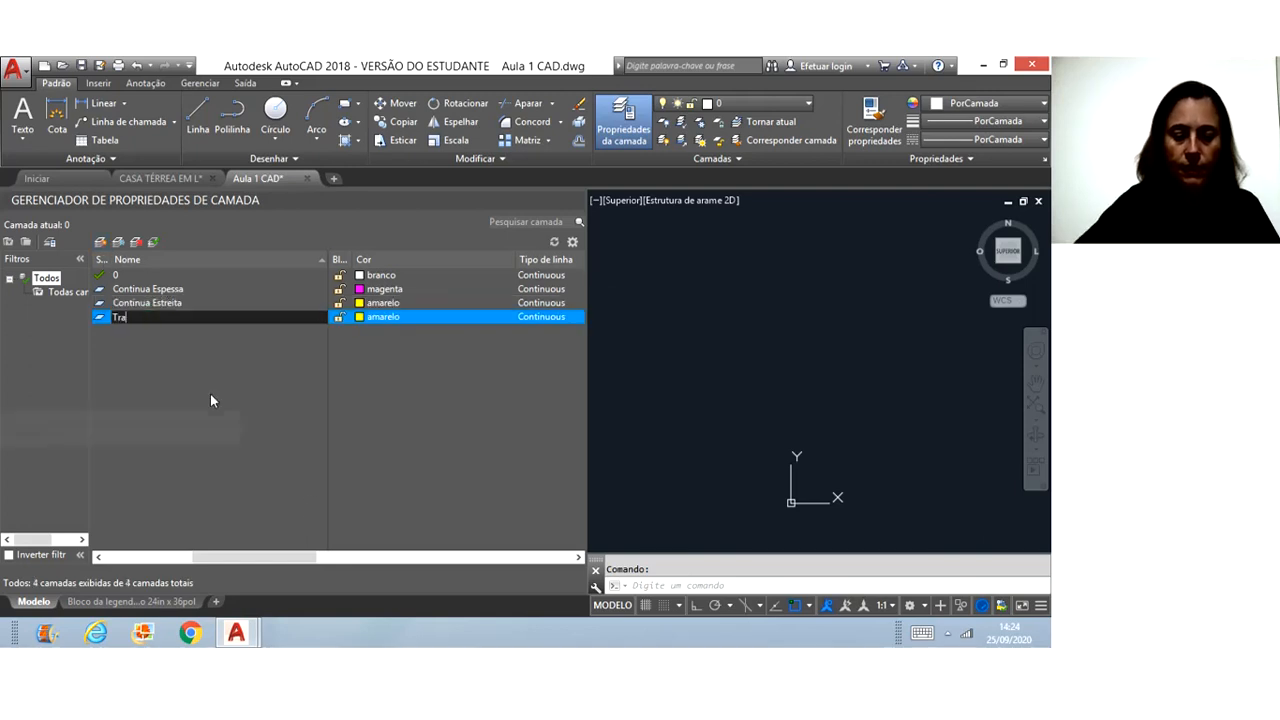
pyautogui.write('ço ')
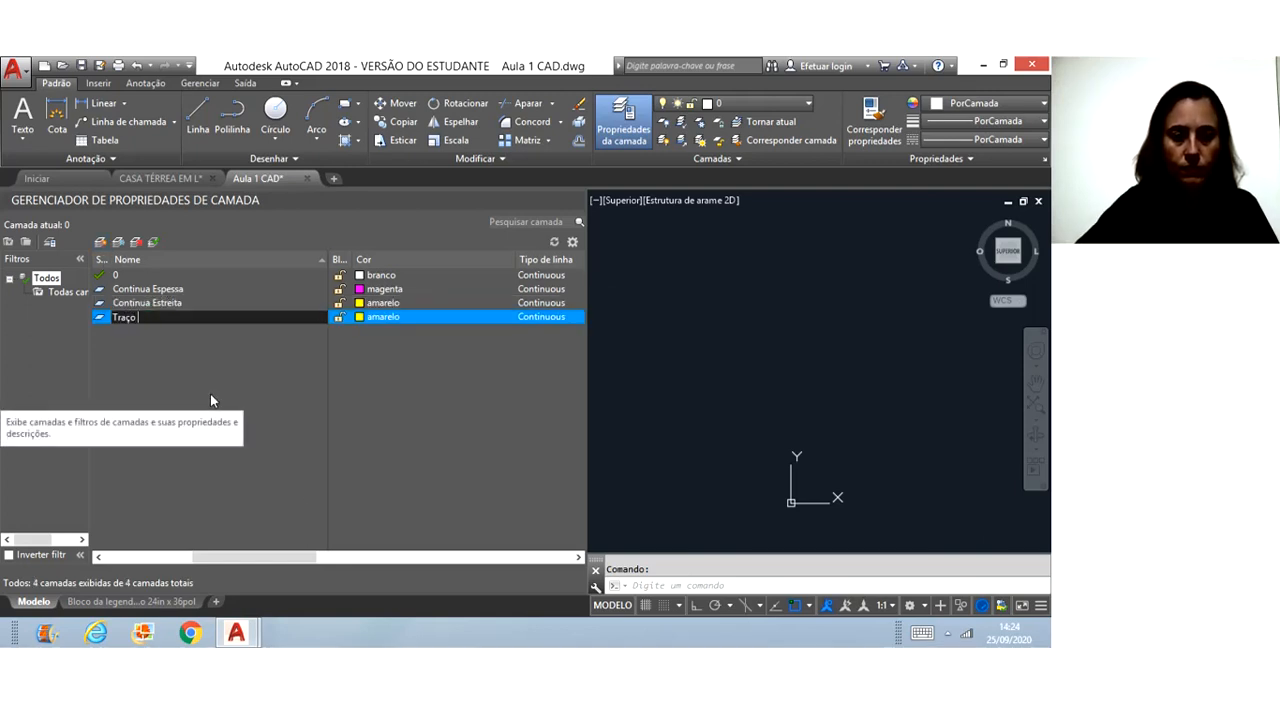
pyautogui.write('Ponto')
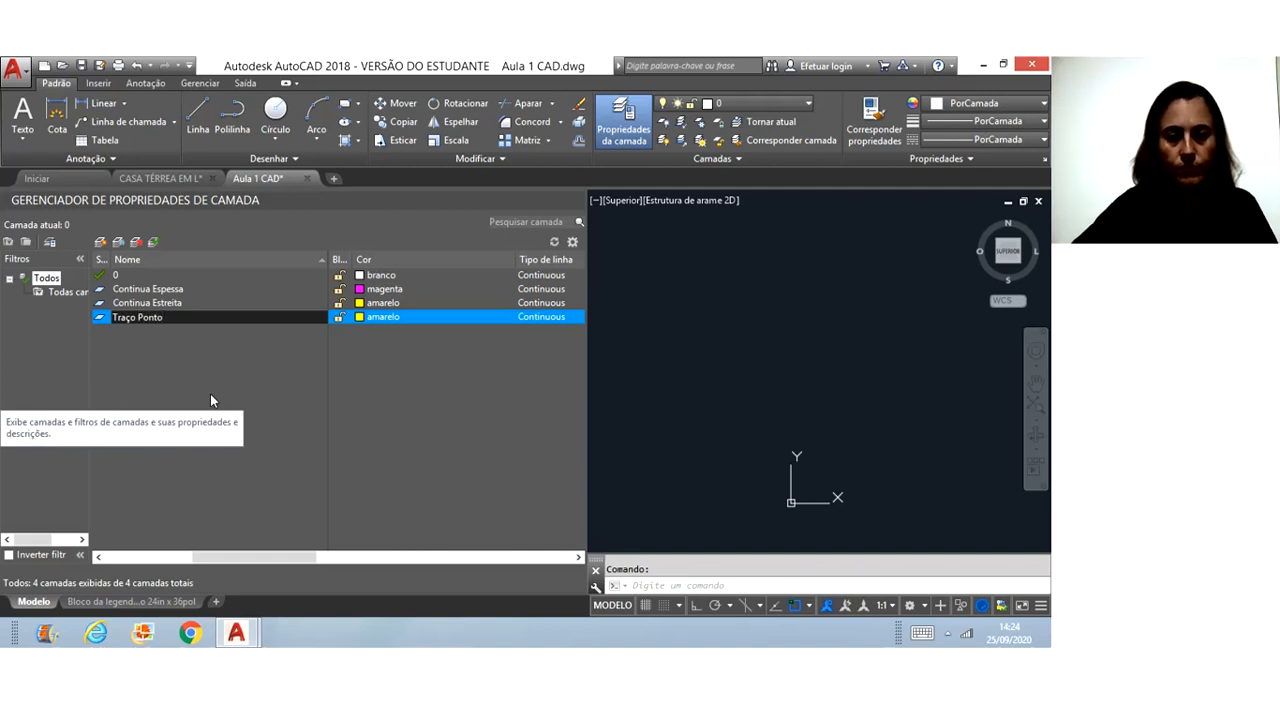
pyautogui.write(' Es')
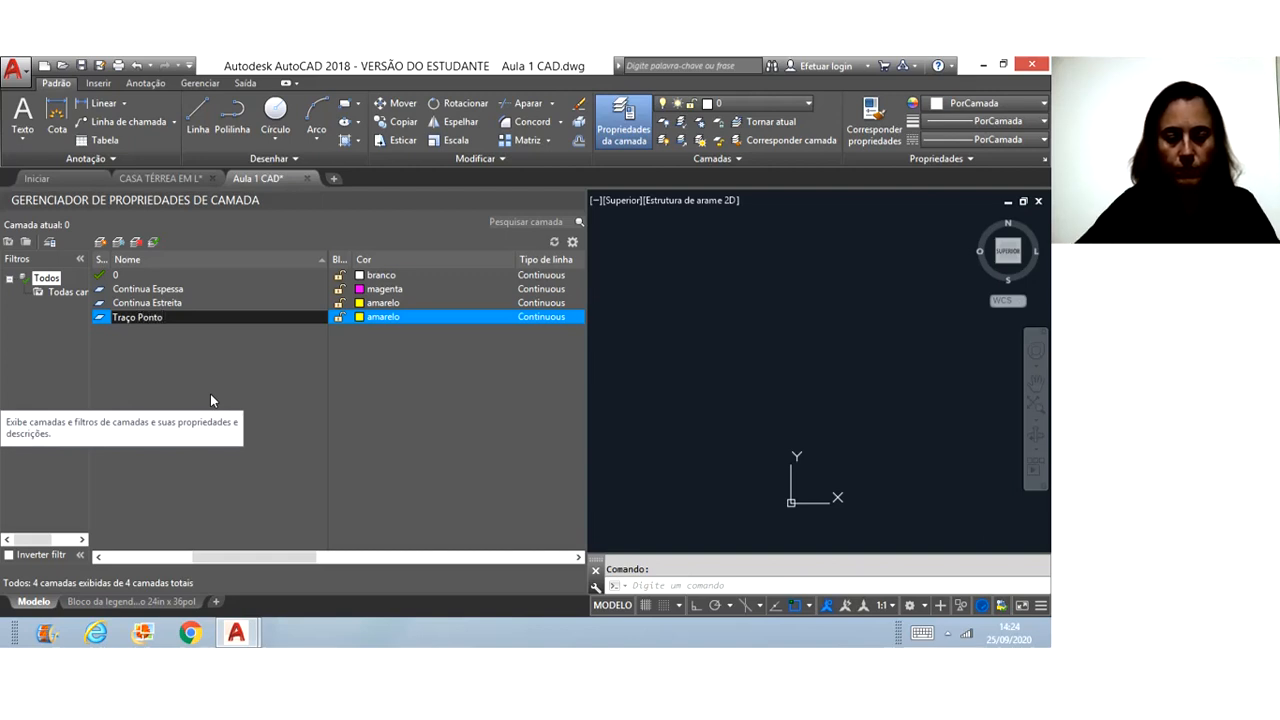
pyautogui.write('treito')
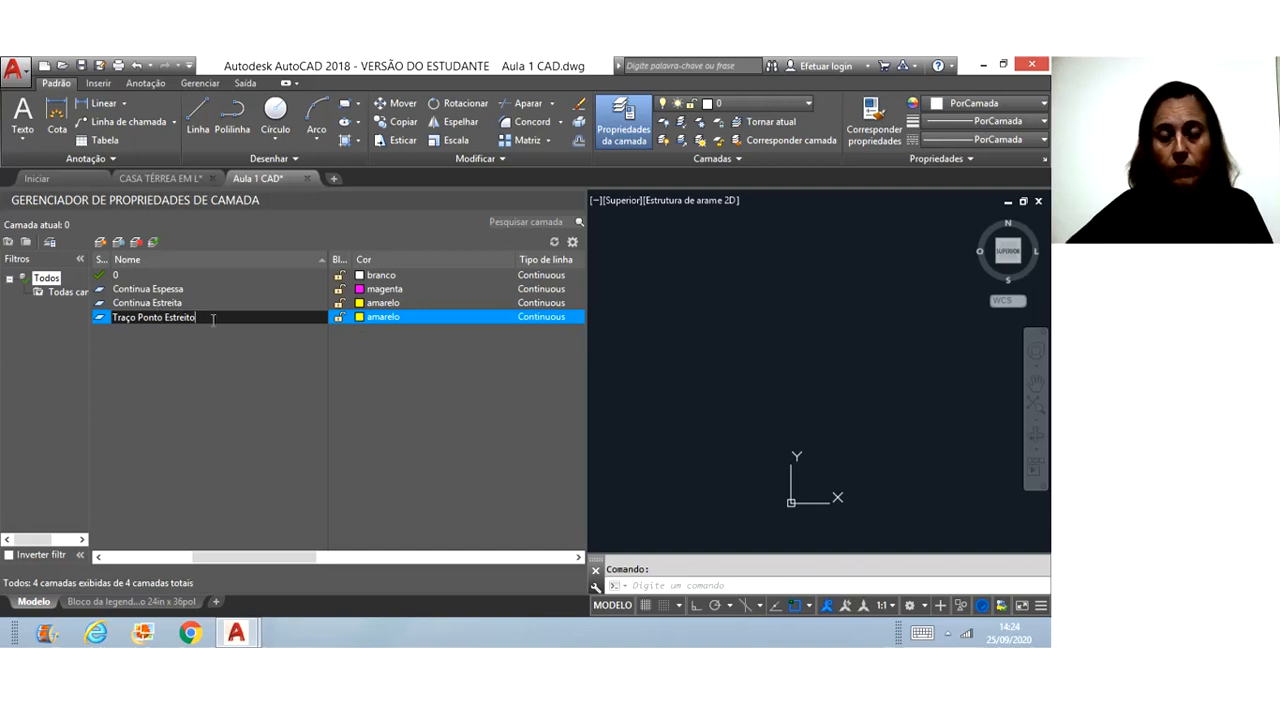
# - Set the Traço Ponto Estreito layer's colour to green (verde)
pyautogui.click(365, 318)
pyautogui.click(365, 318)
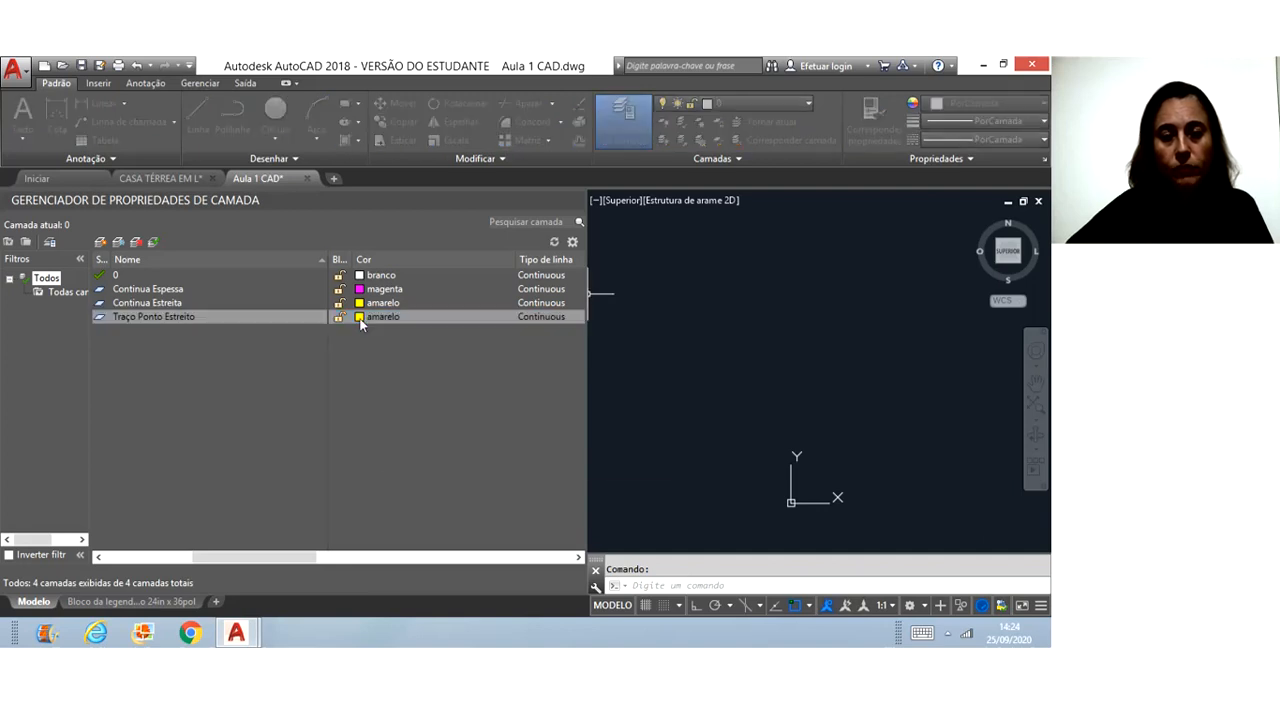
pyautogui.click(429, 374)
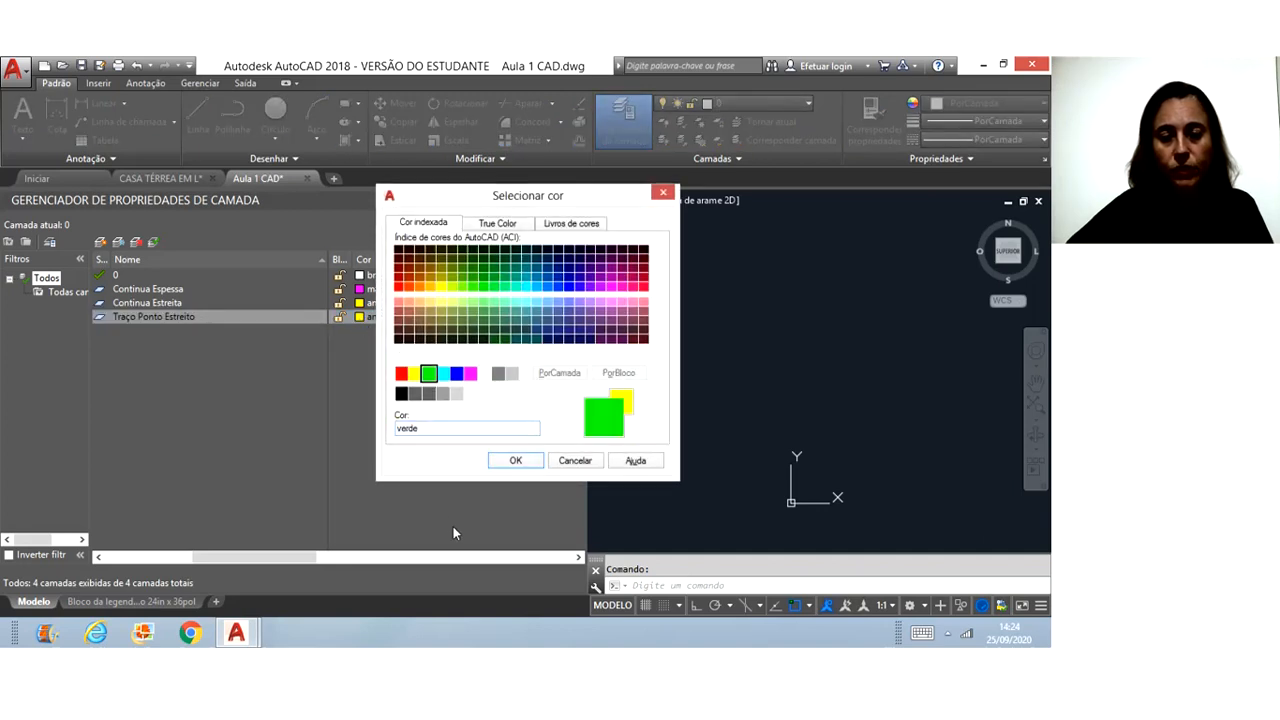
pyautogui.click(516, 464)
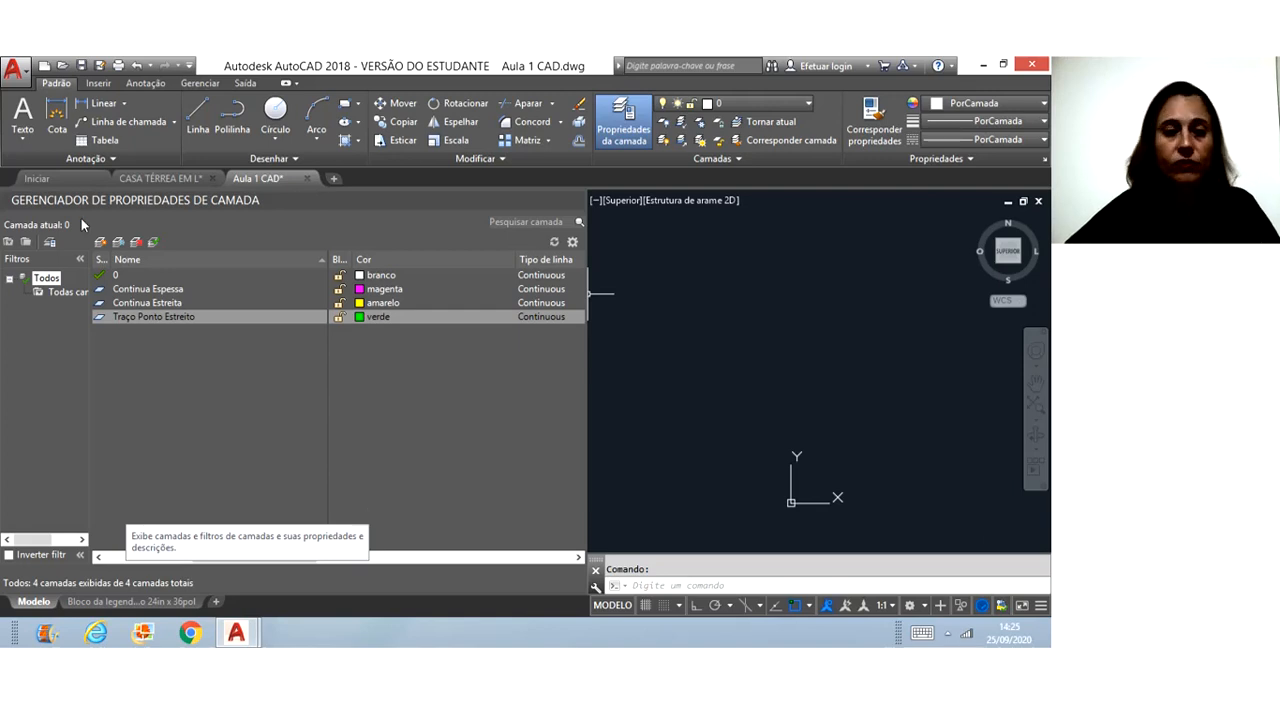
# - Create another layer named Textos Pequenos
pyautogui.hotkey('alt', 'n')
pyautogui.write('T')
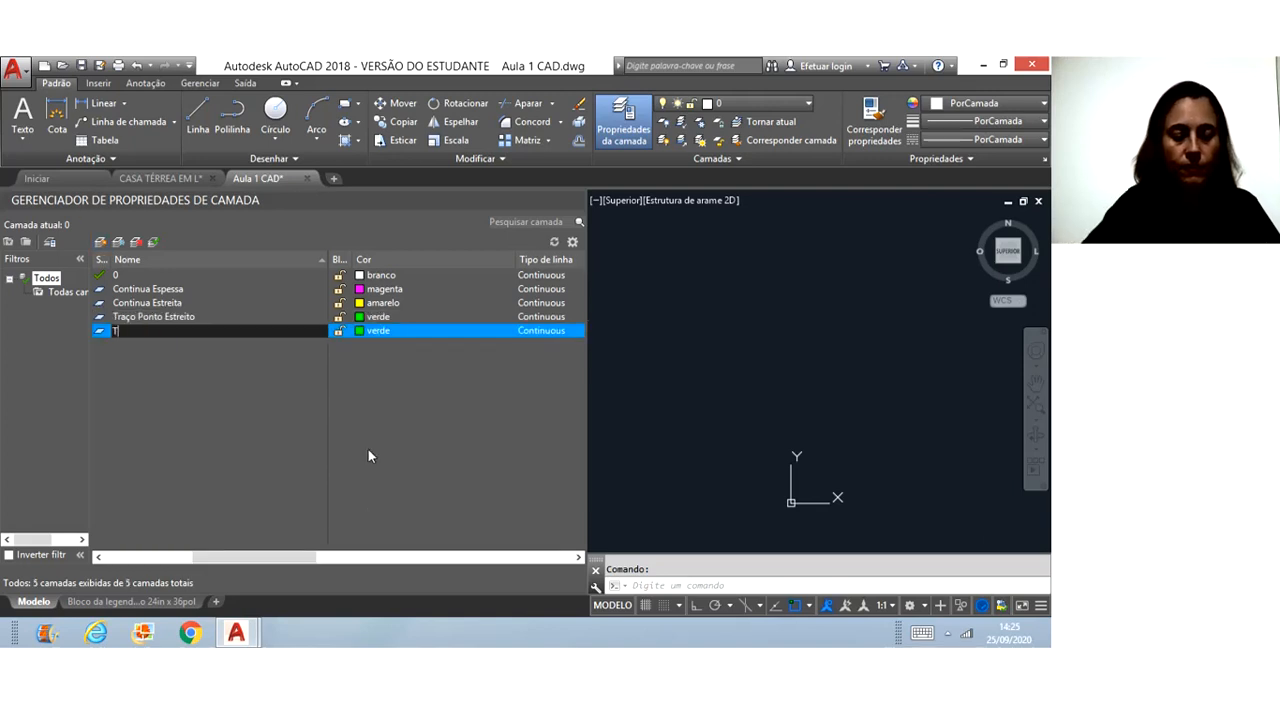
pyautogui.write('extos P')
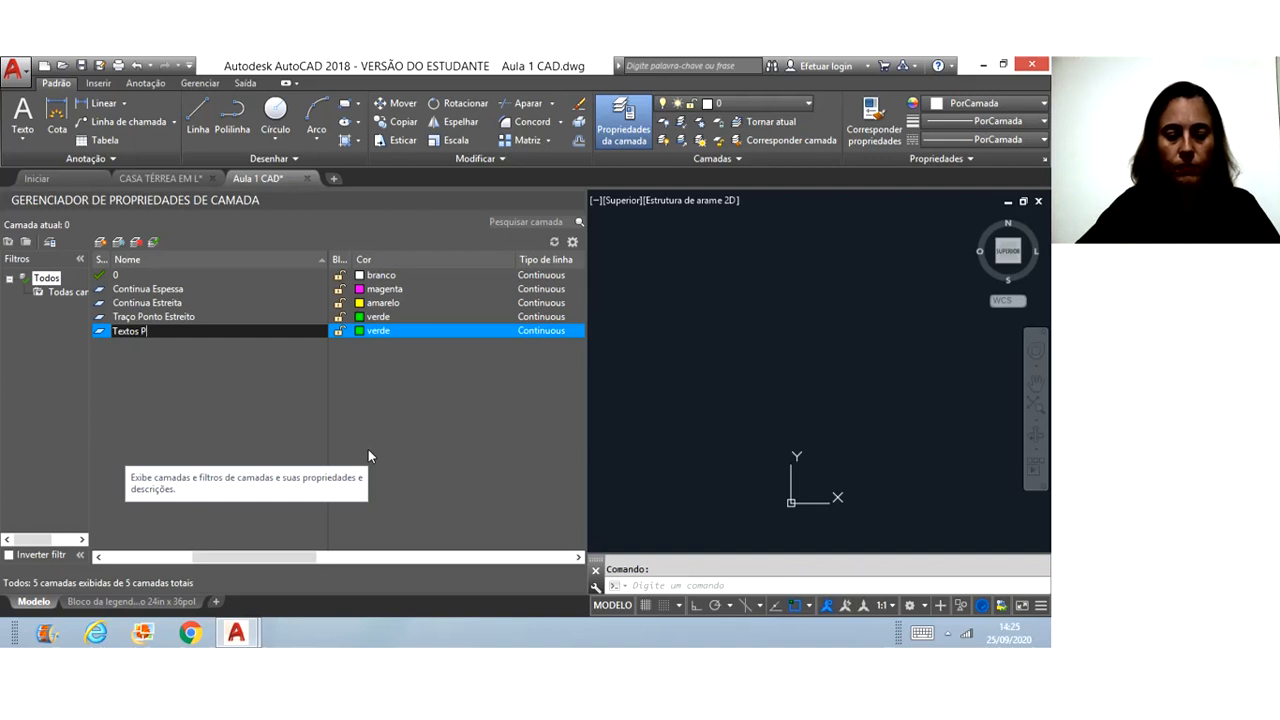
pyautogui.write('equen')
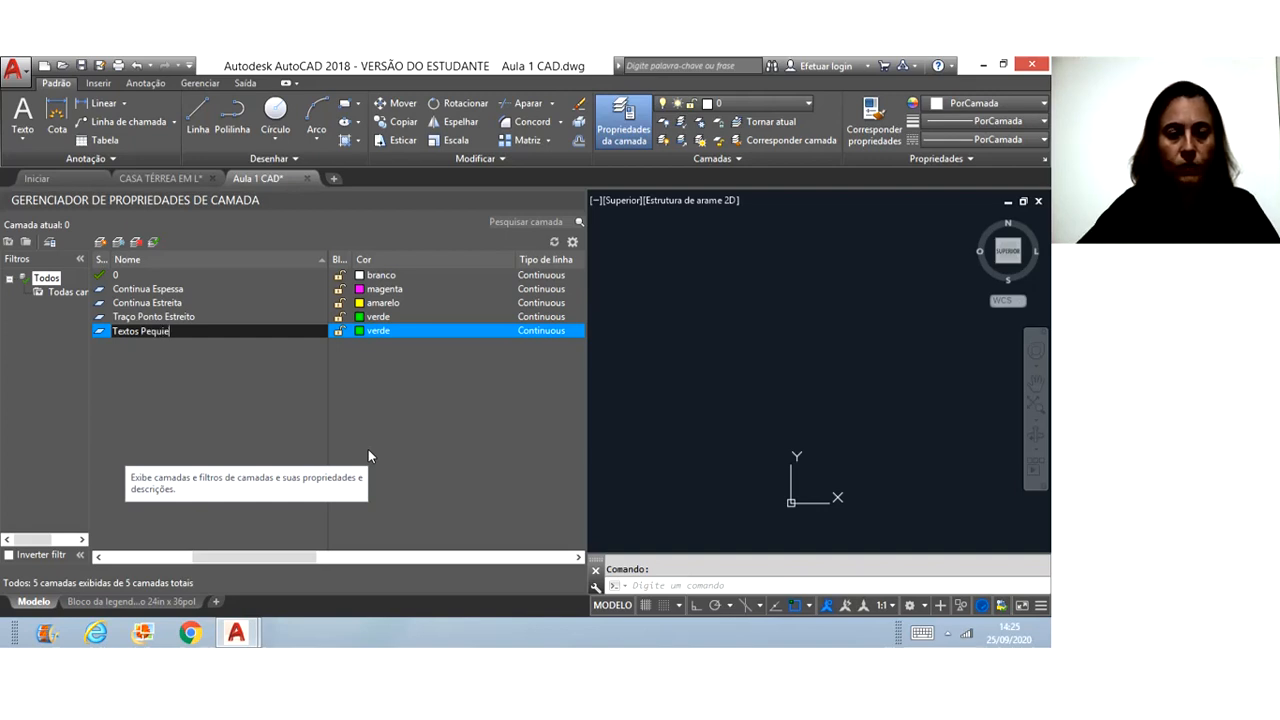
pyautogui.write('os')
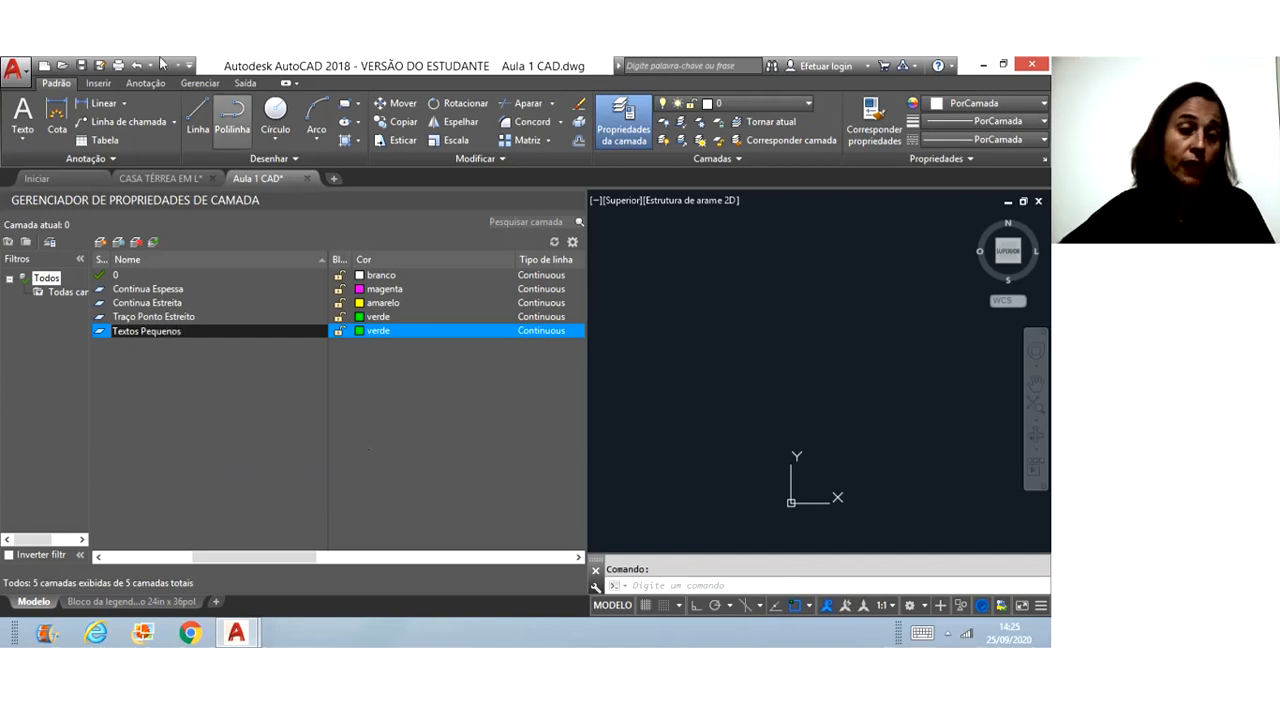
pyautogui.press('Return')
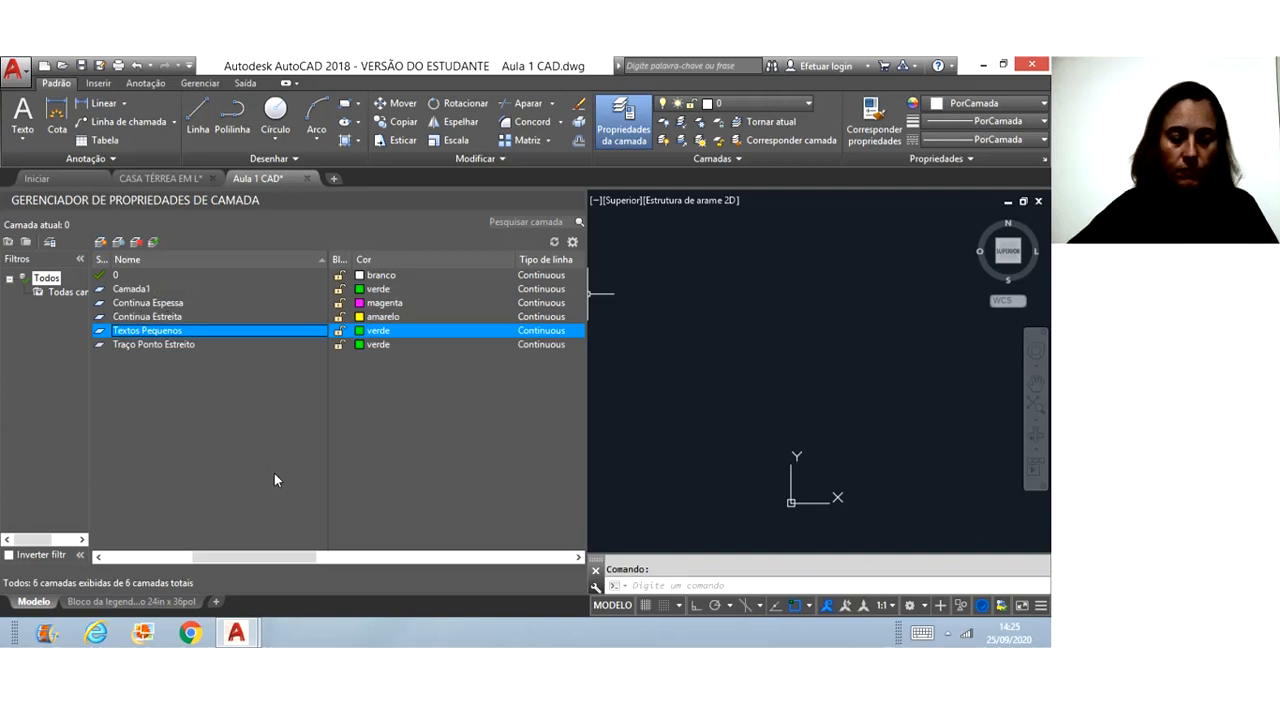
# - Rename the Textos Pequenos layer as Cotas and set its colour to red (vermelho)
pyautogui.click(264, 329)
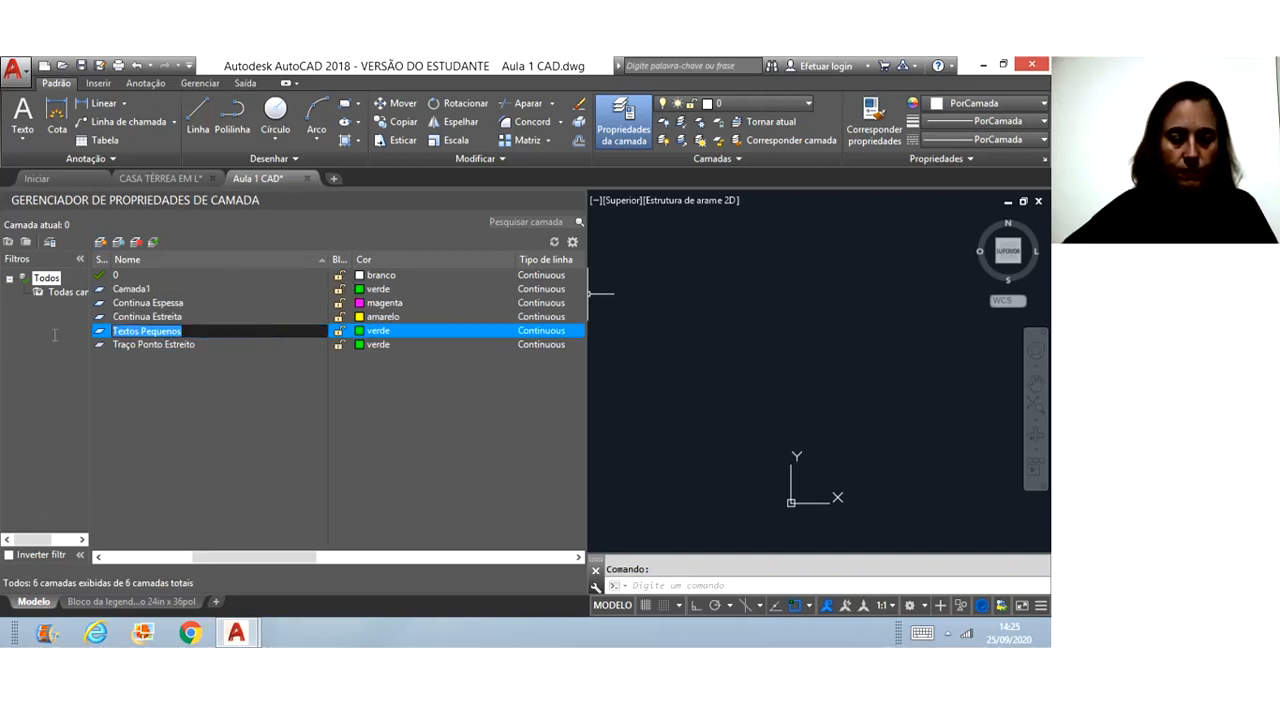
pyautogui.write('Cotas')
pyautogui.press('Return')
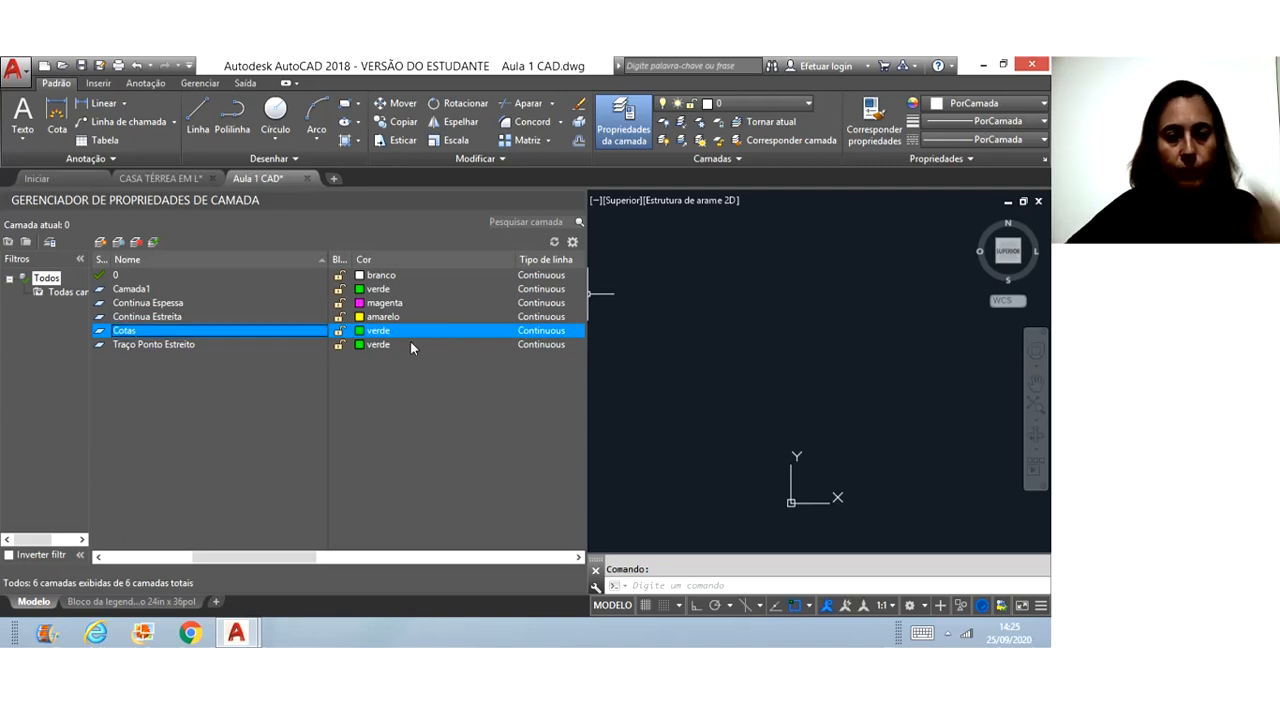
pyautogui.click(360, 333)
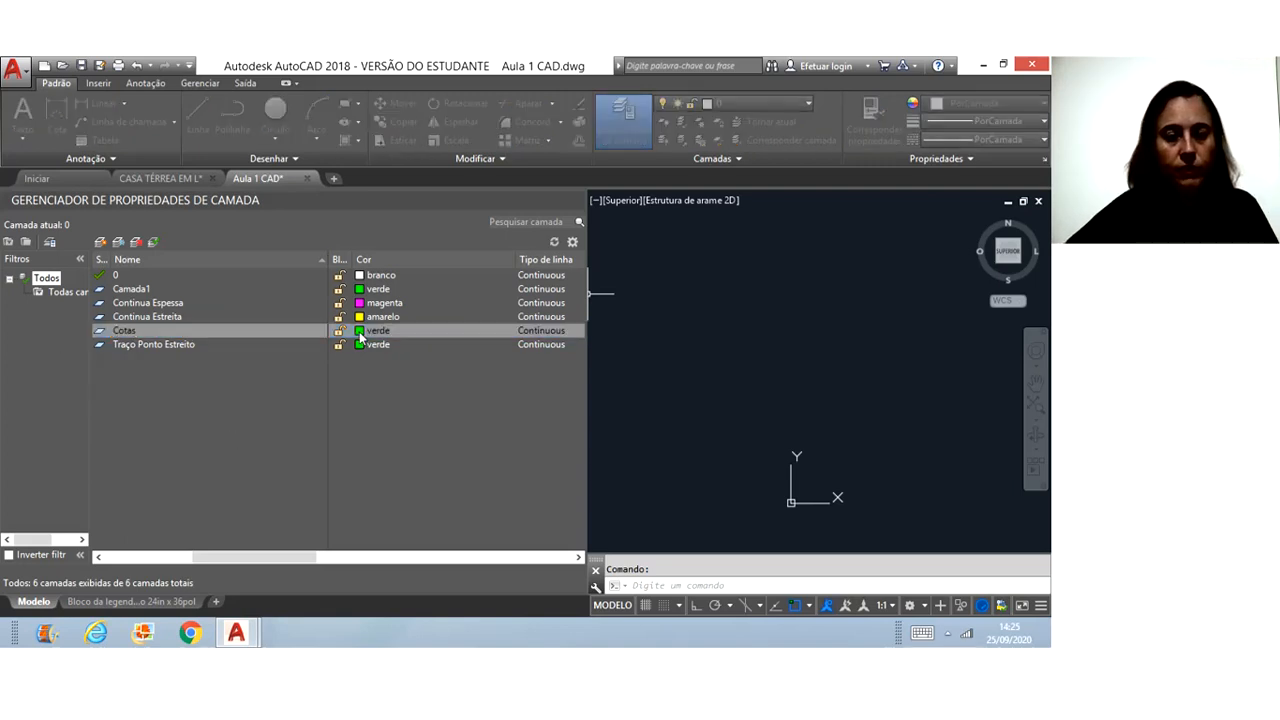
pyautogui.click(401, 373)
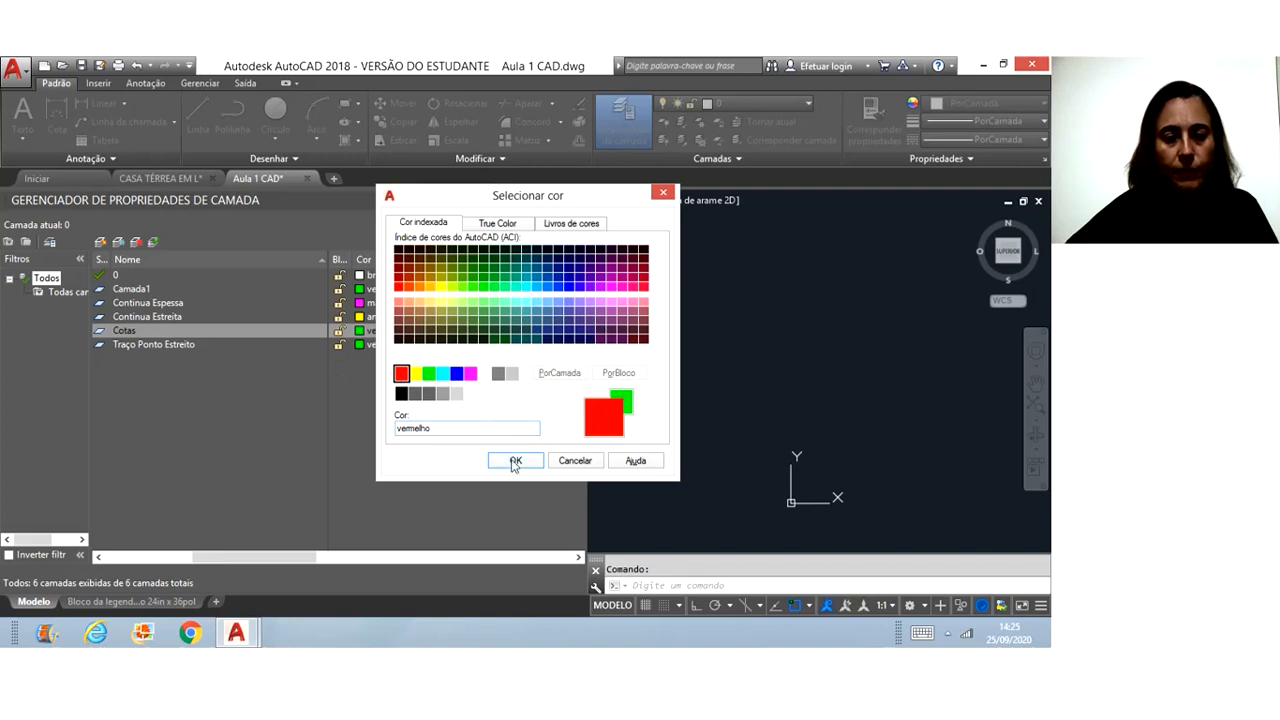
pyautogui.click(513, 461)
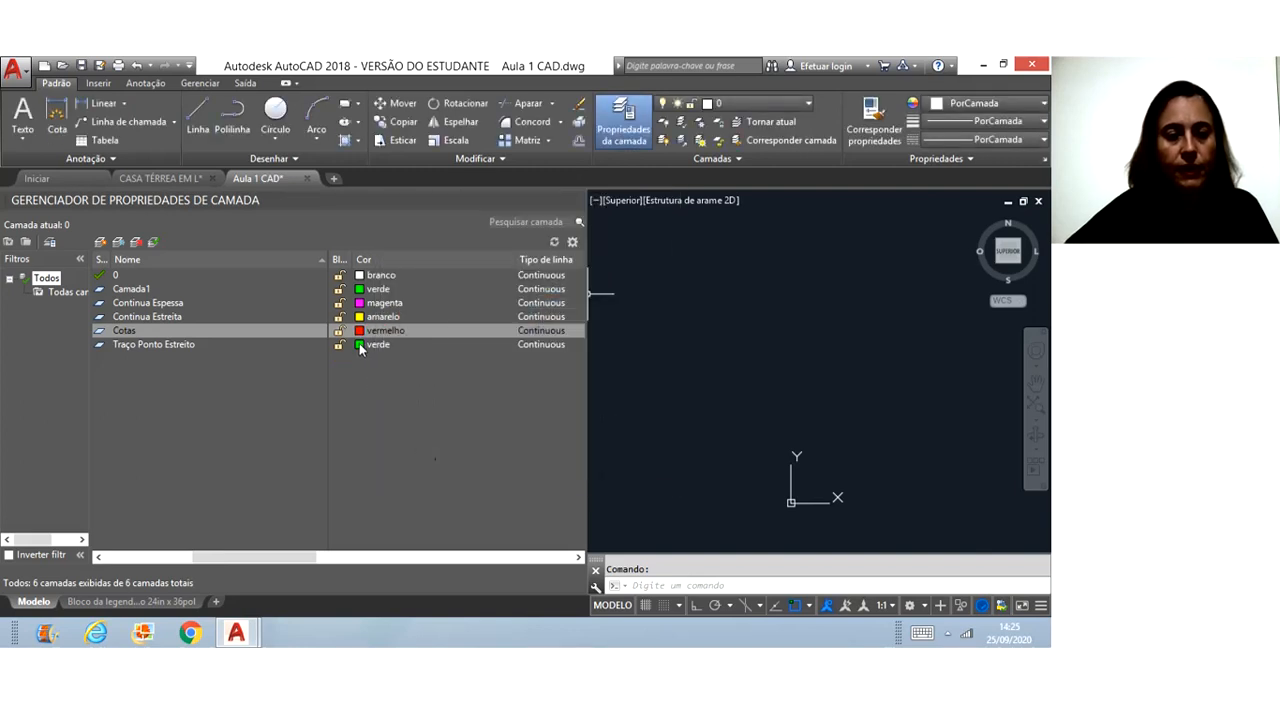
# - Set the Traço Ponto Estreito layer's colour to cyan (ciano)
pyautogui.click(360, 345)
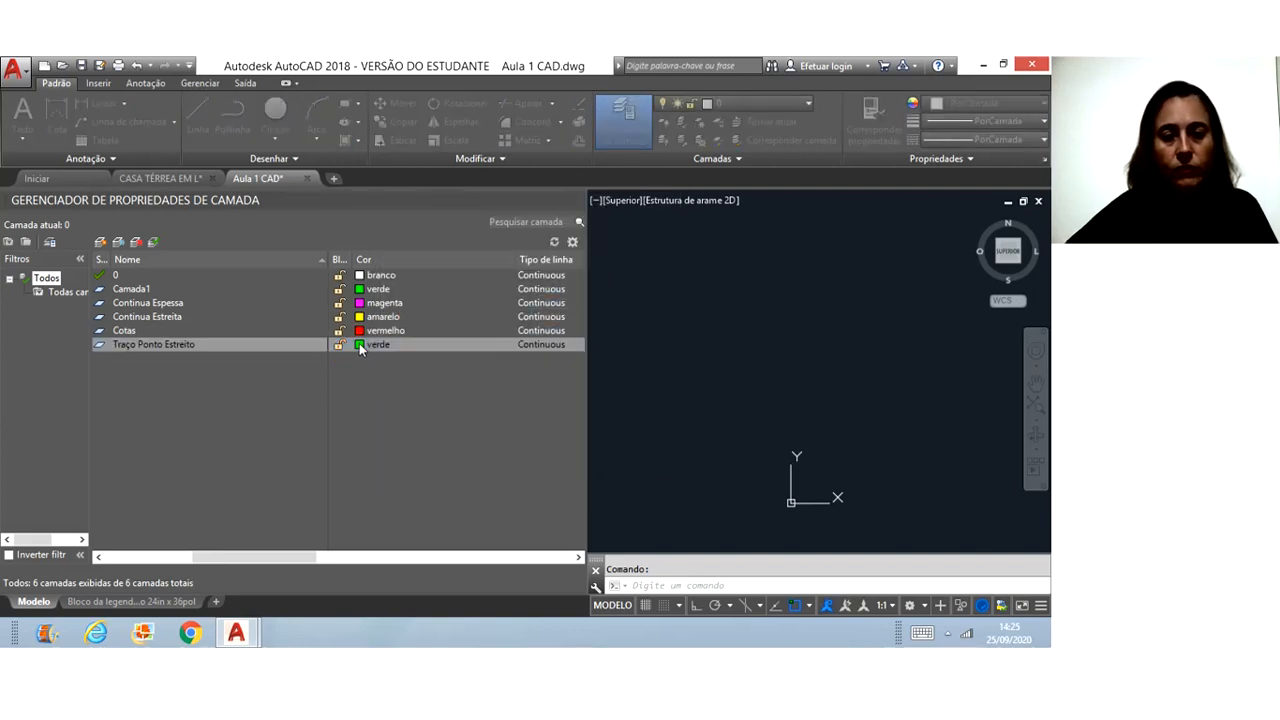
pyautogui.click(443, 373)
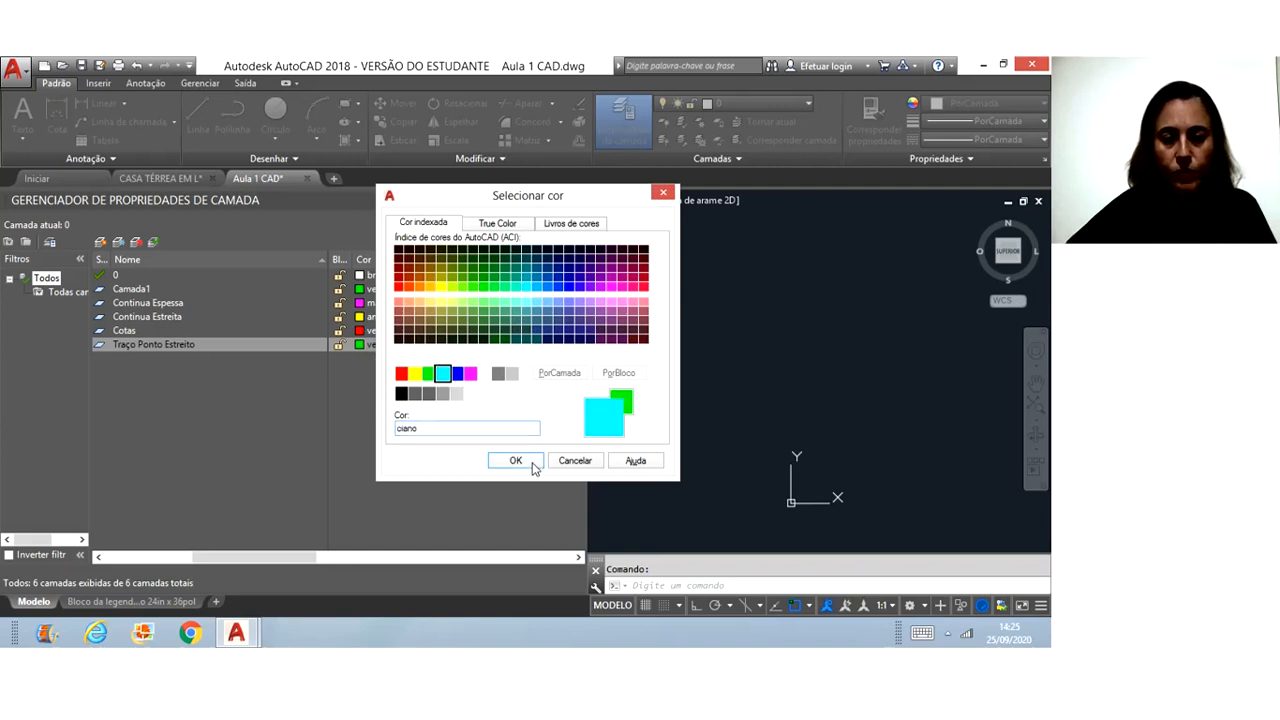
pyautogui.click(533, 465)
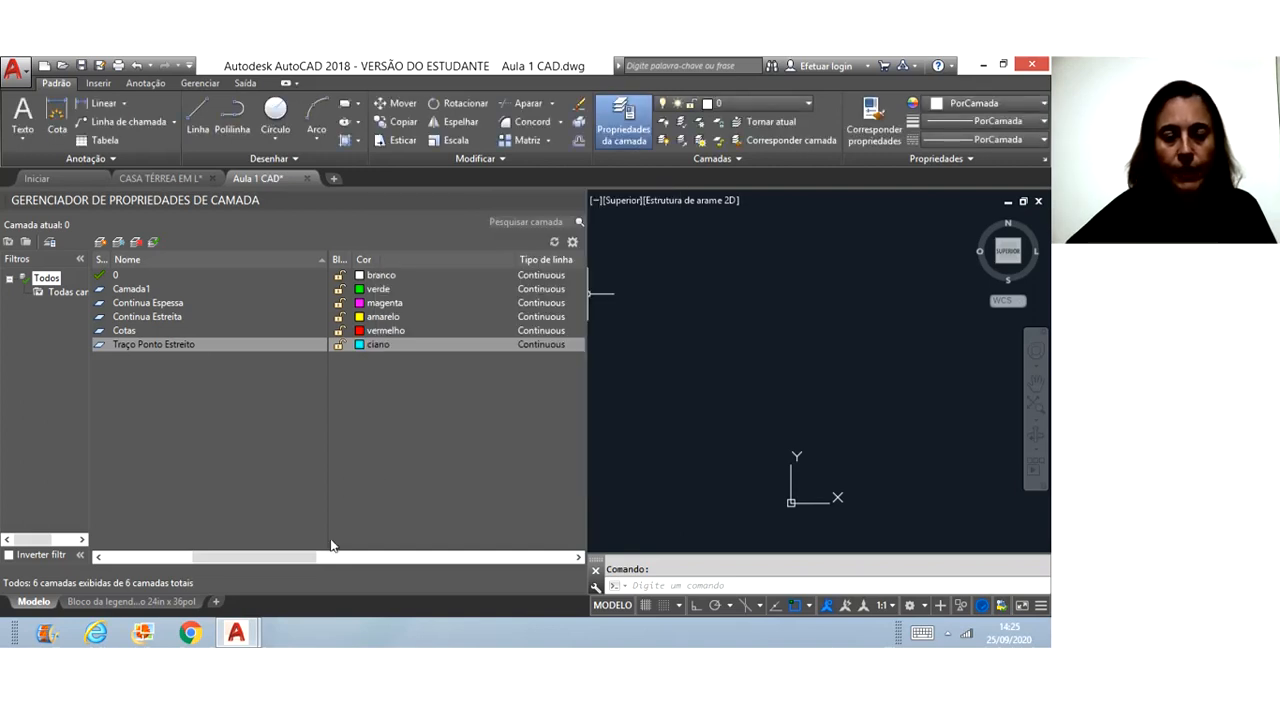
# - Load the ACAD_ISO10W100 dash-dot linetype and assign it to the Traço Ponto Estreito layer
pyautogui.moveTo(206, 558); pyautogui.dragTo(265, 561)
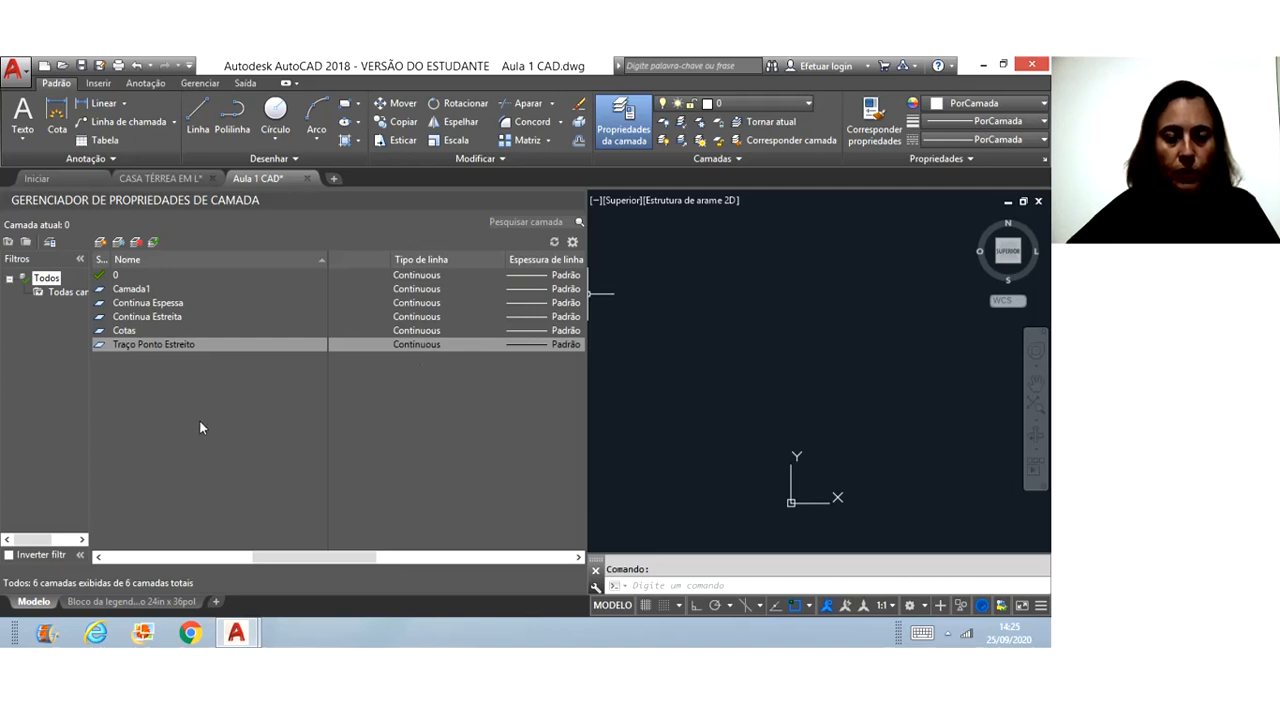
pyautogui.click(422, 345)
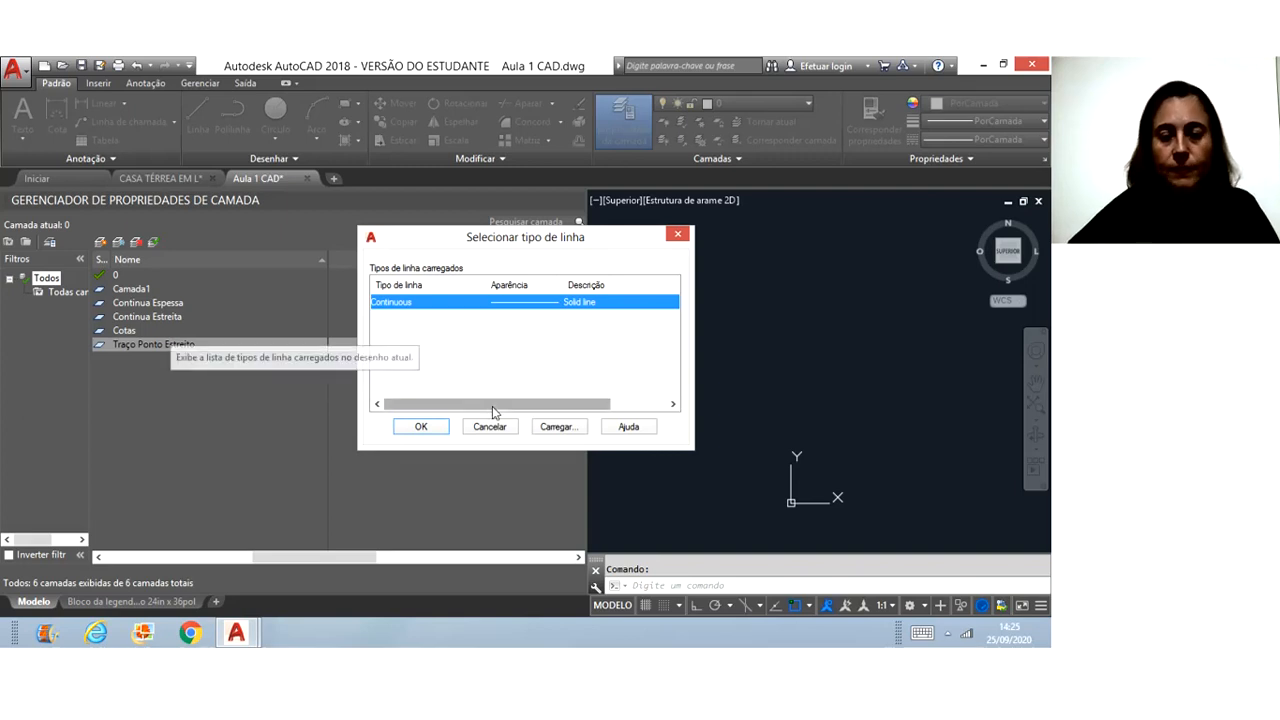
pyautogui.click(557, 427)
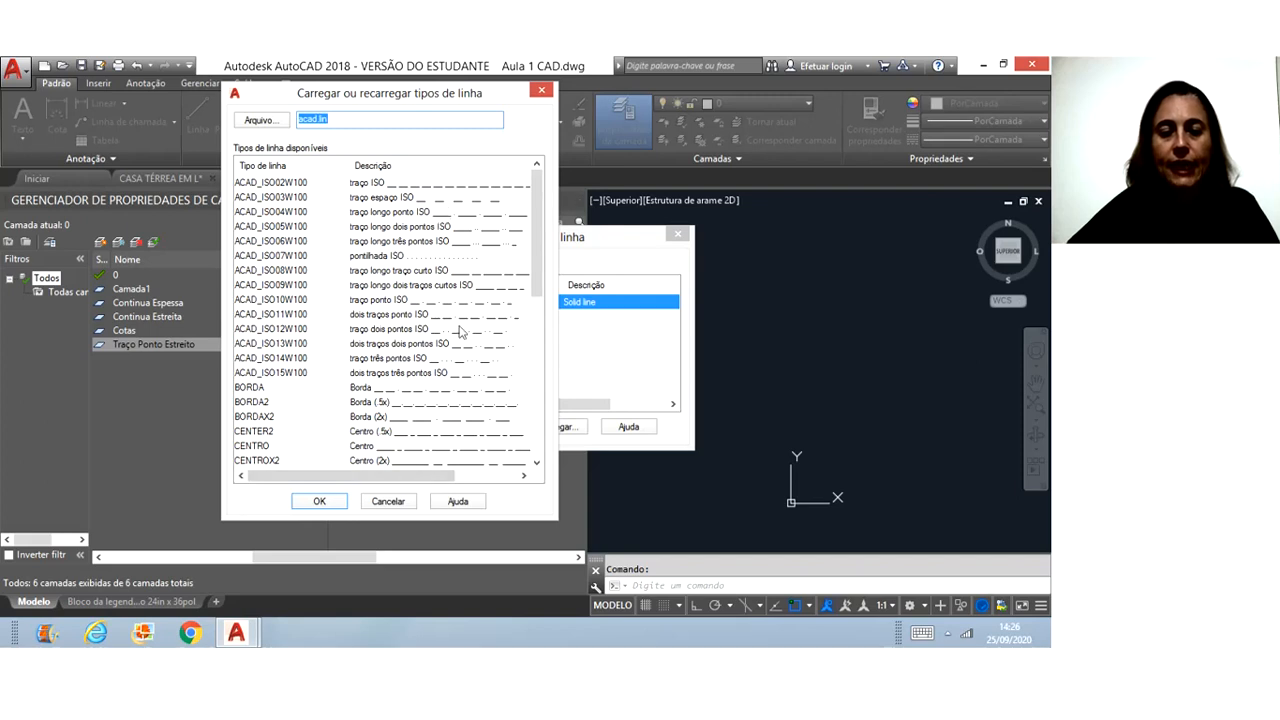
pyautogui.moveTo(537, 207)
pyautogui.mouseDown()
pyautogui.moveTo(547, 400)
pyautogui.moveTo(531, 188)
pyautogui.moveTo(531, 400)
pyautogui.moveTo(549, 189)
pyautogui.mouseUp()
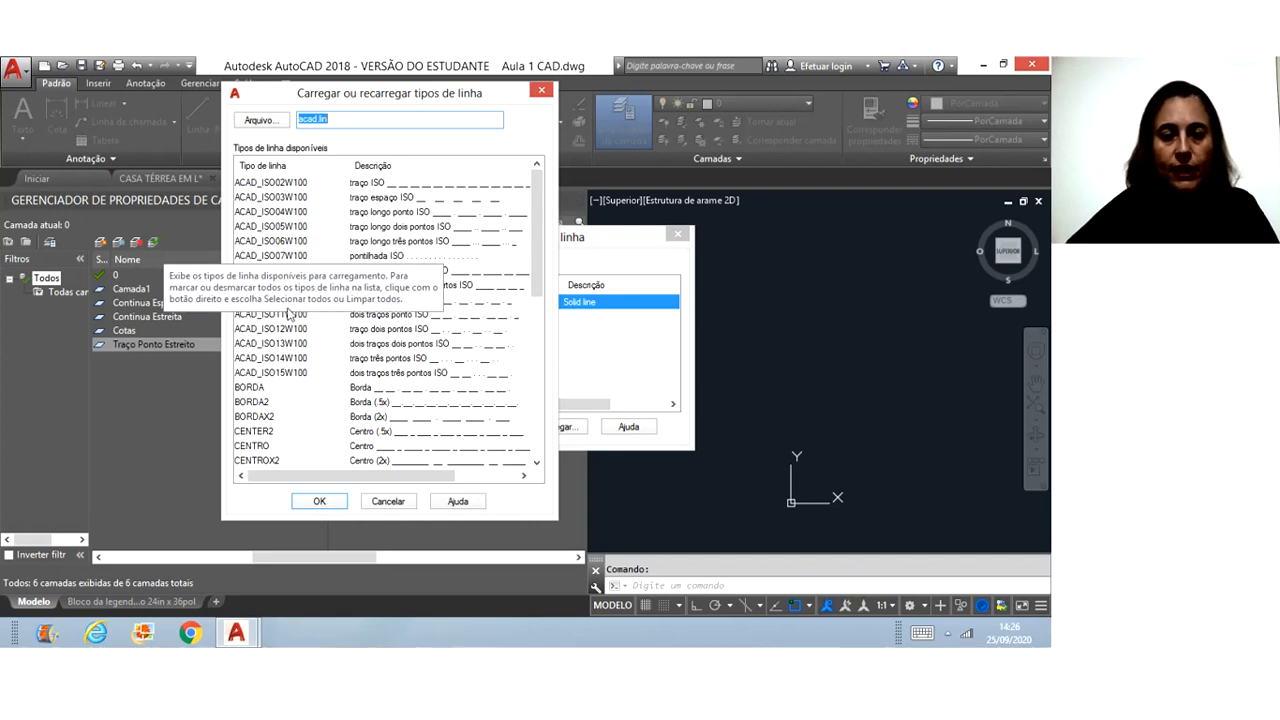
pyautogui.click(292, 314)
pyautogui.click(289, 300)
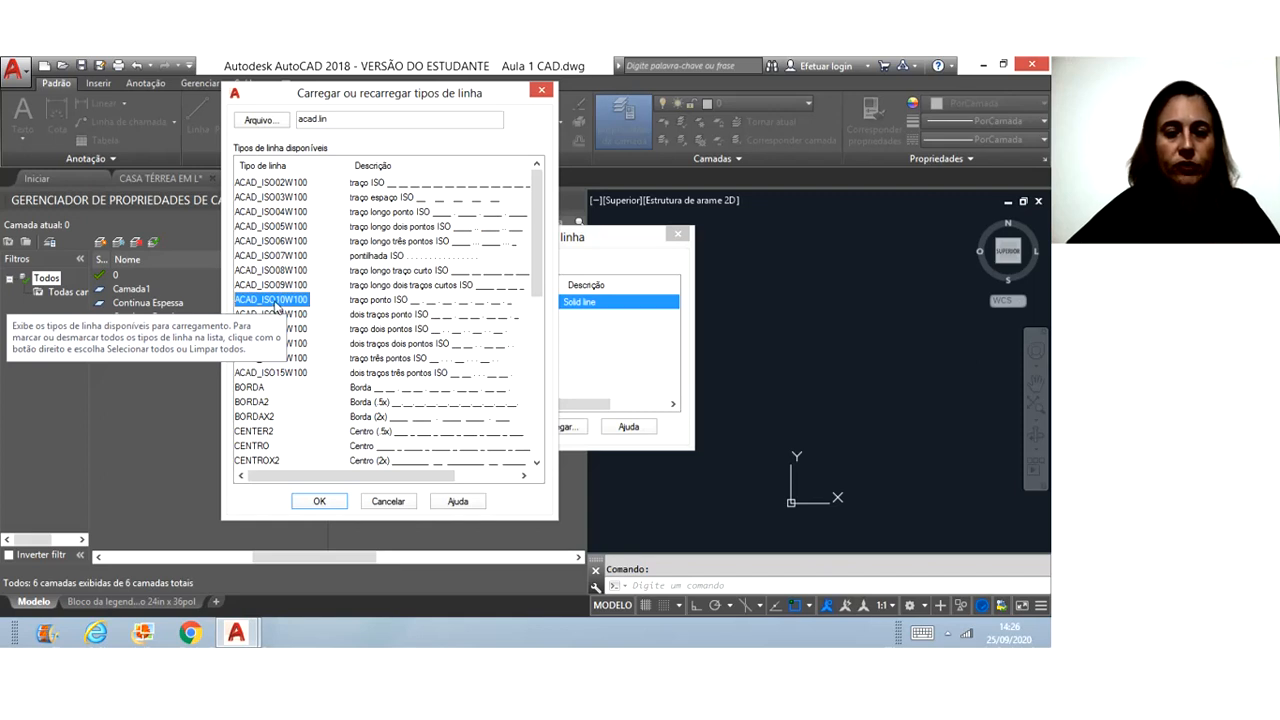
pyautogui.click(320, 501)
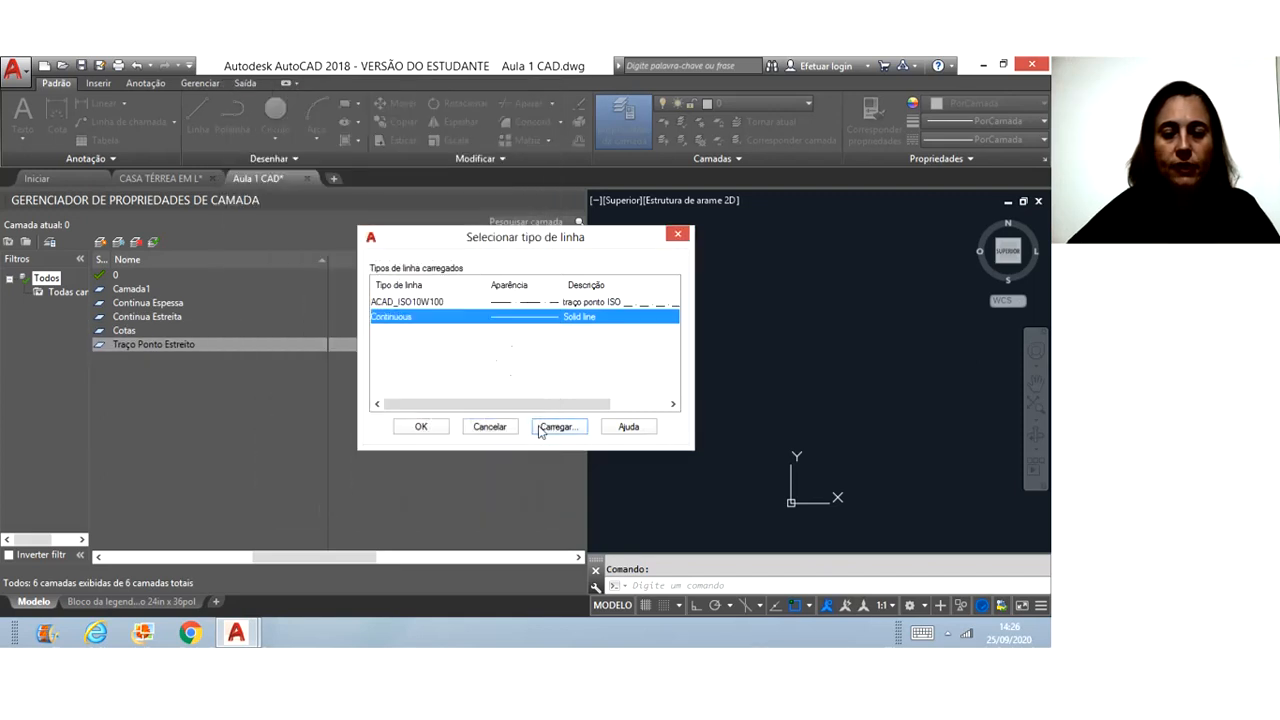
pyautogui.click(466, 302)
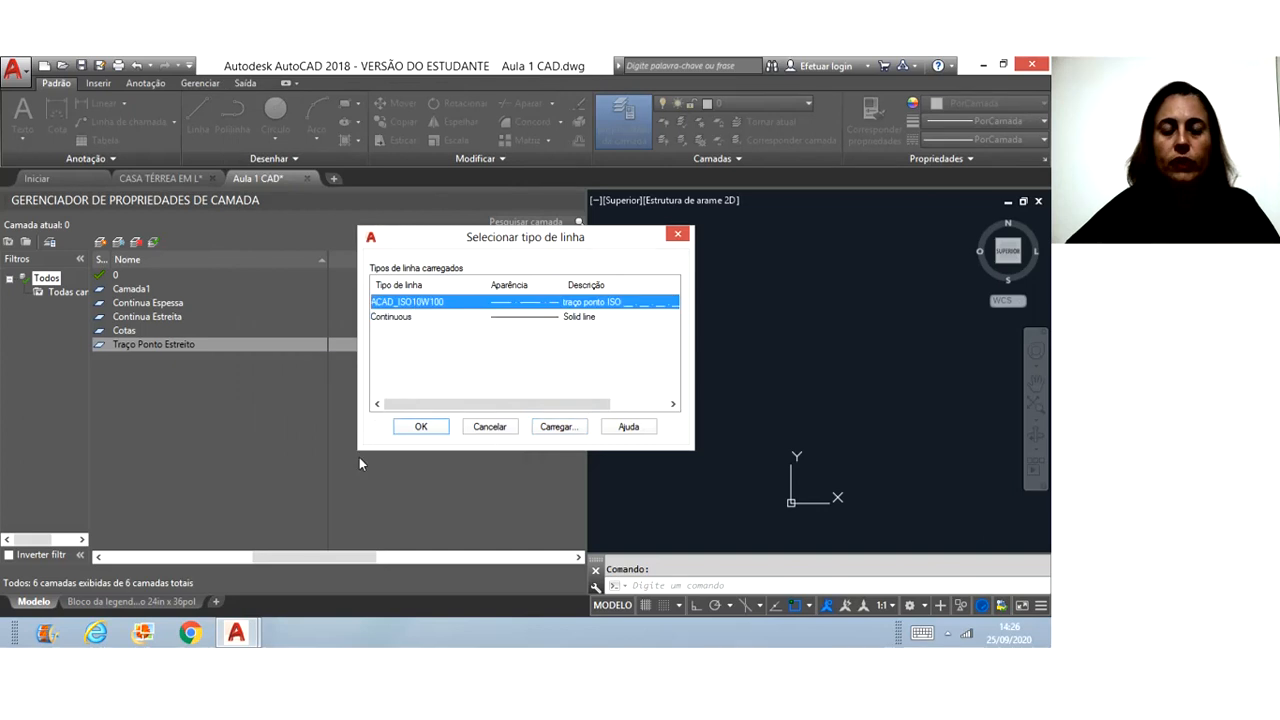
pyautogui.click(421, 427)
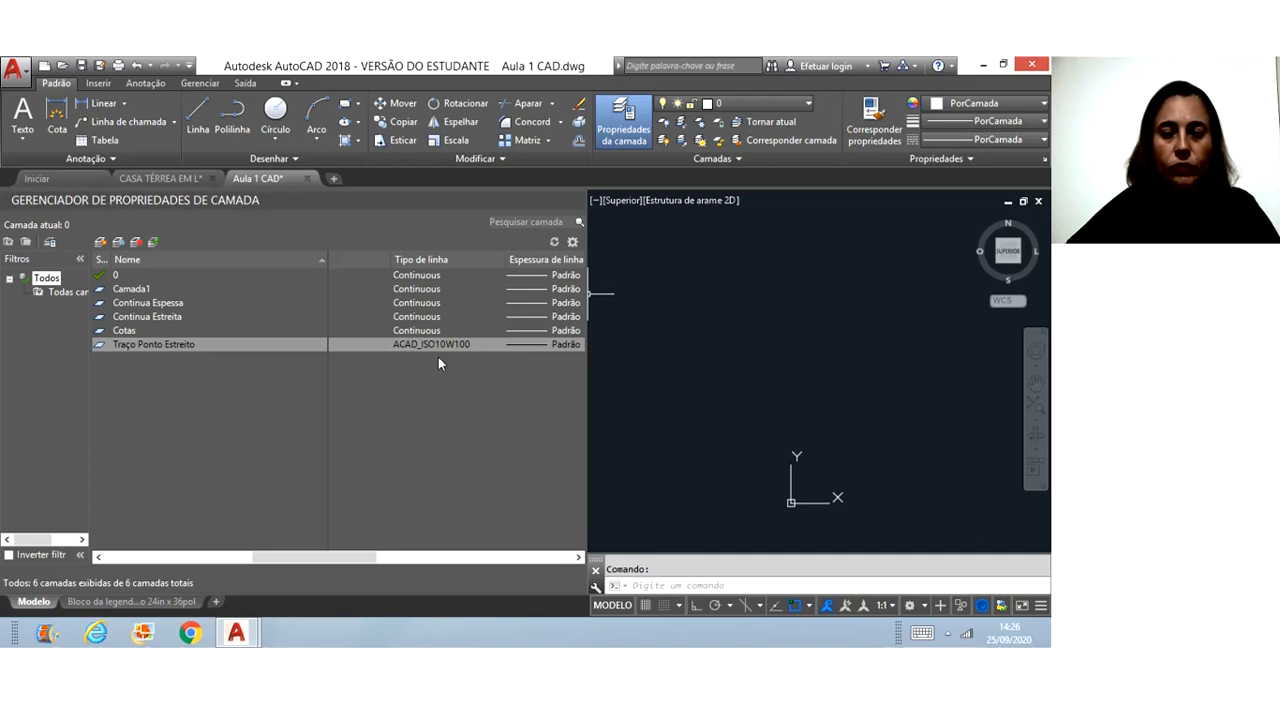
# - Draw a single, nearly horizontal line about 91 units long above the origin
pyautogui.click(196, 118)
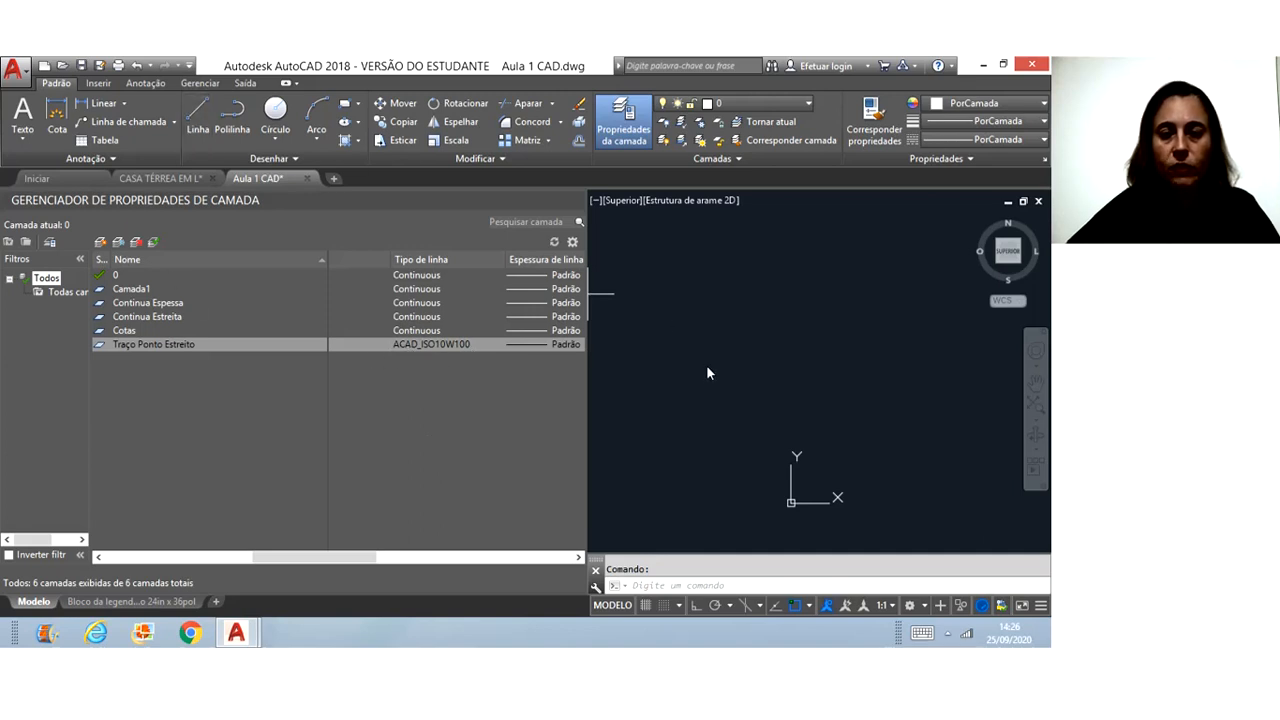
pyautogui.click(637, 357)
pyautogui.click(867, 364)
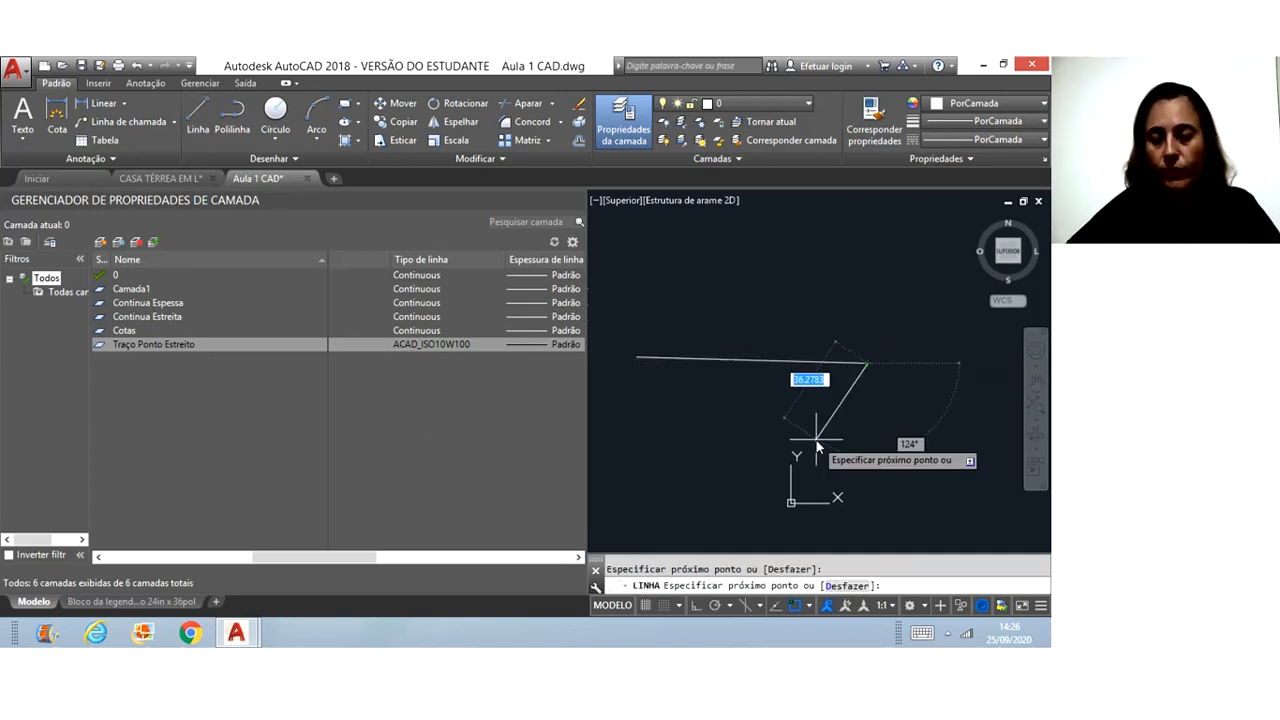
pyautogui.press('Return')
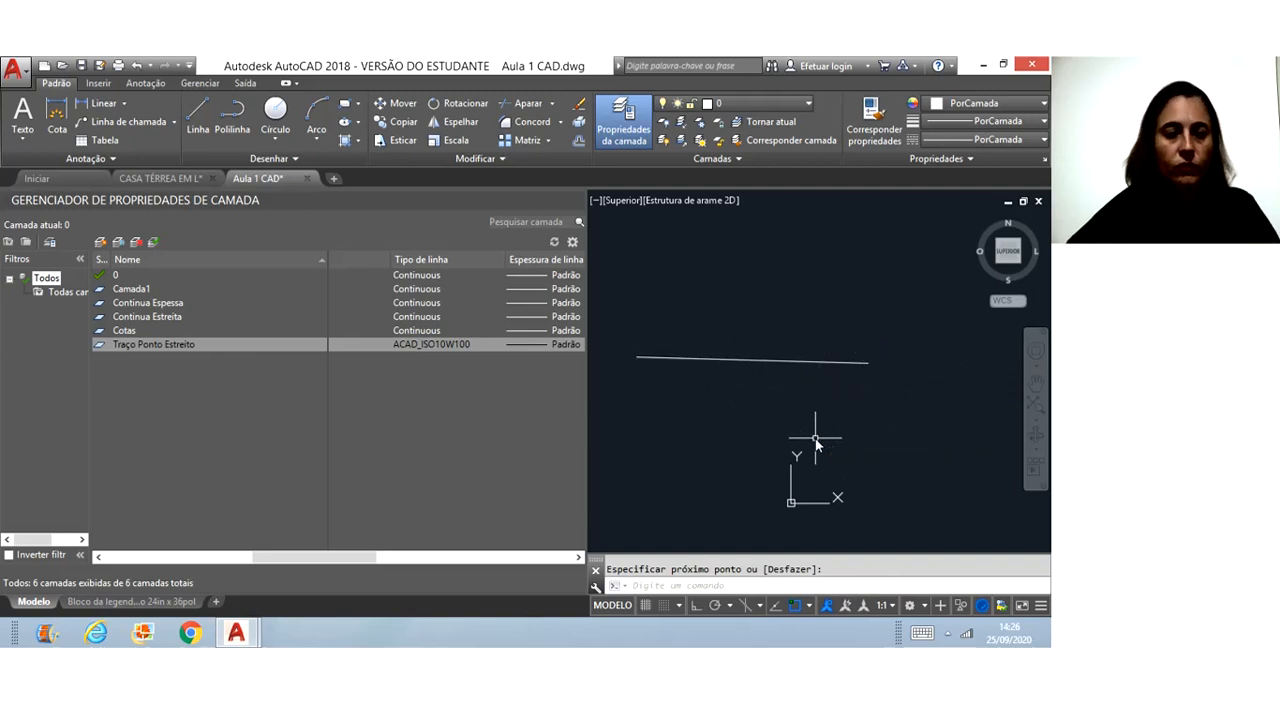
# - Select the drawn line and open its full object properties
pyautogui.scroll(3, 752, 370)
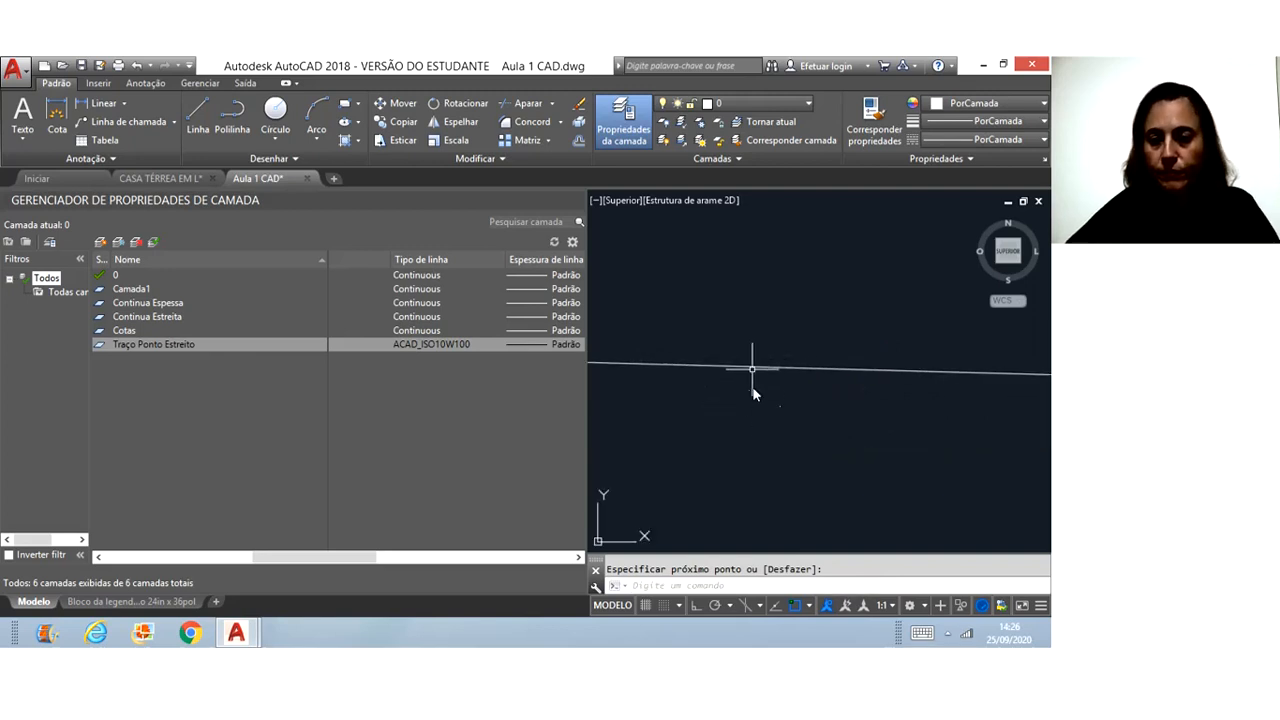
pyautogui.moveTo(752, 369)
pyautogui.mouseDown(button='middle')
pyautogui.moveTo(640, 314)
pyautogui.moveTo(602, 330)
pyautogui.mouseUp(button='middle')
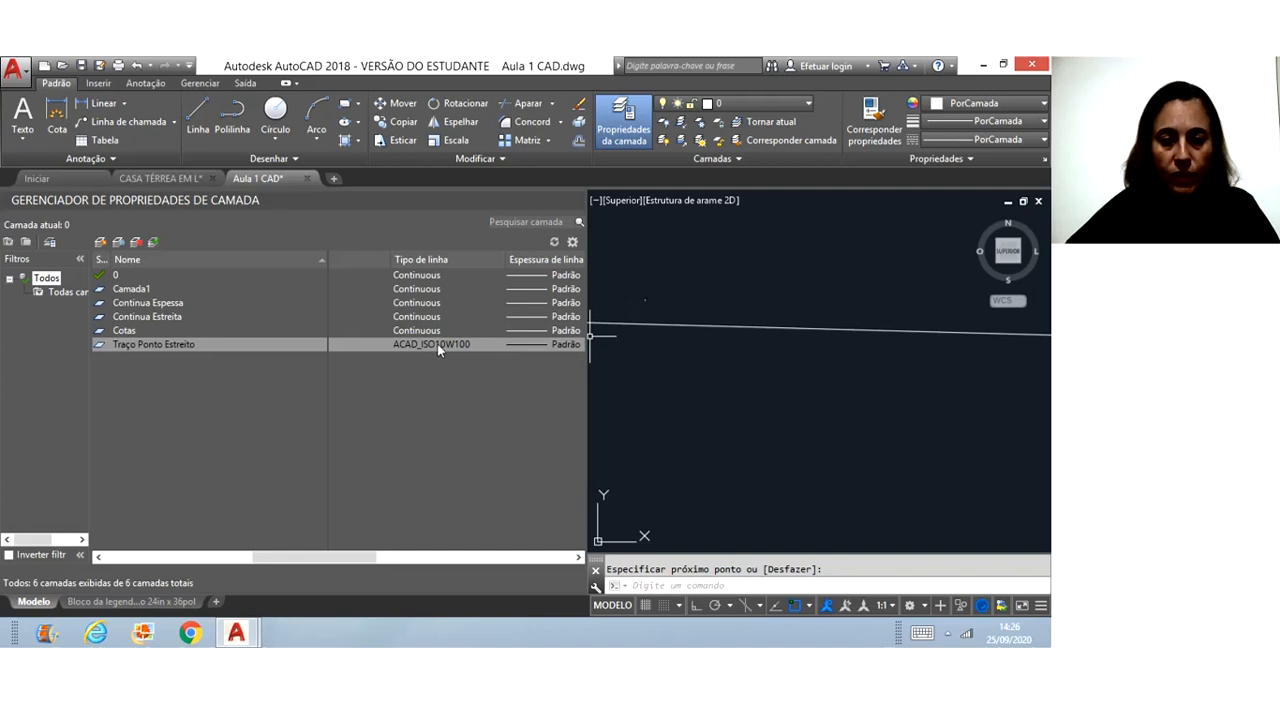
pyautogui.click(749, 354)
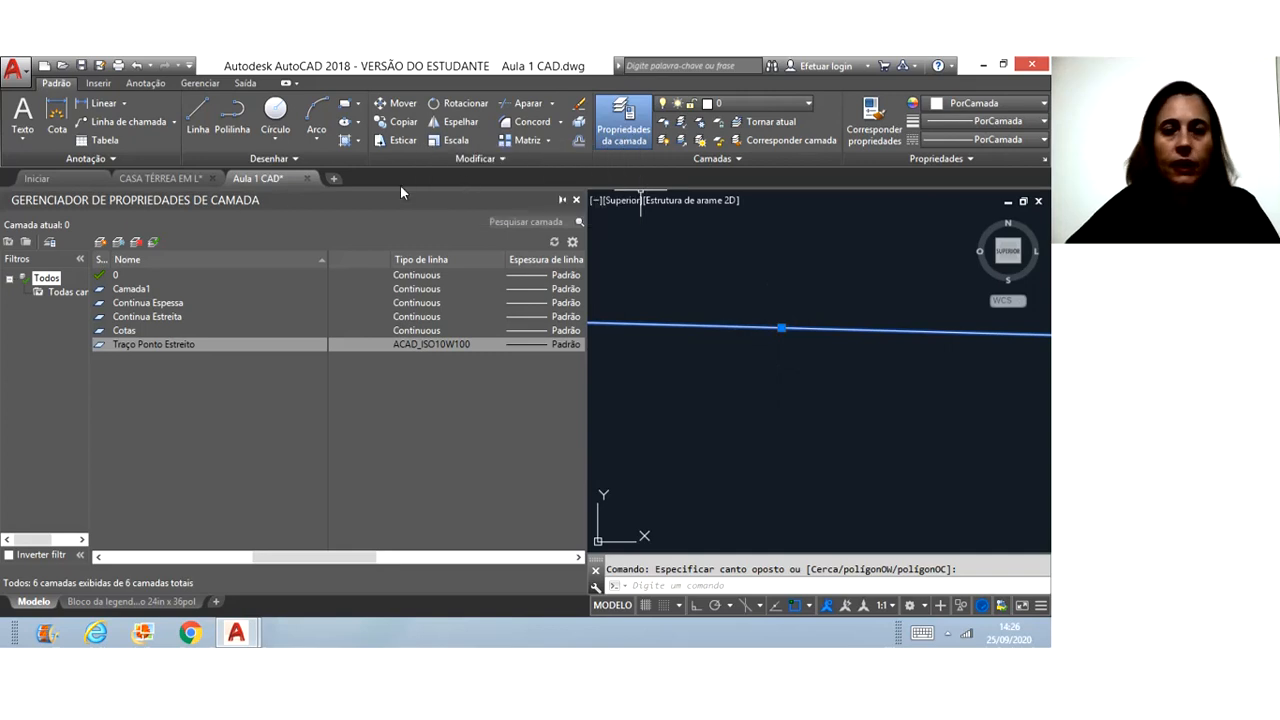
pyautogui.click(1045, 160)
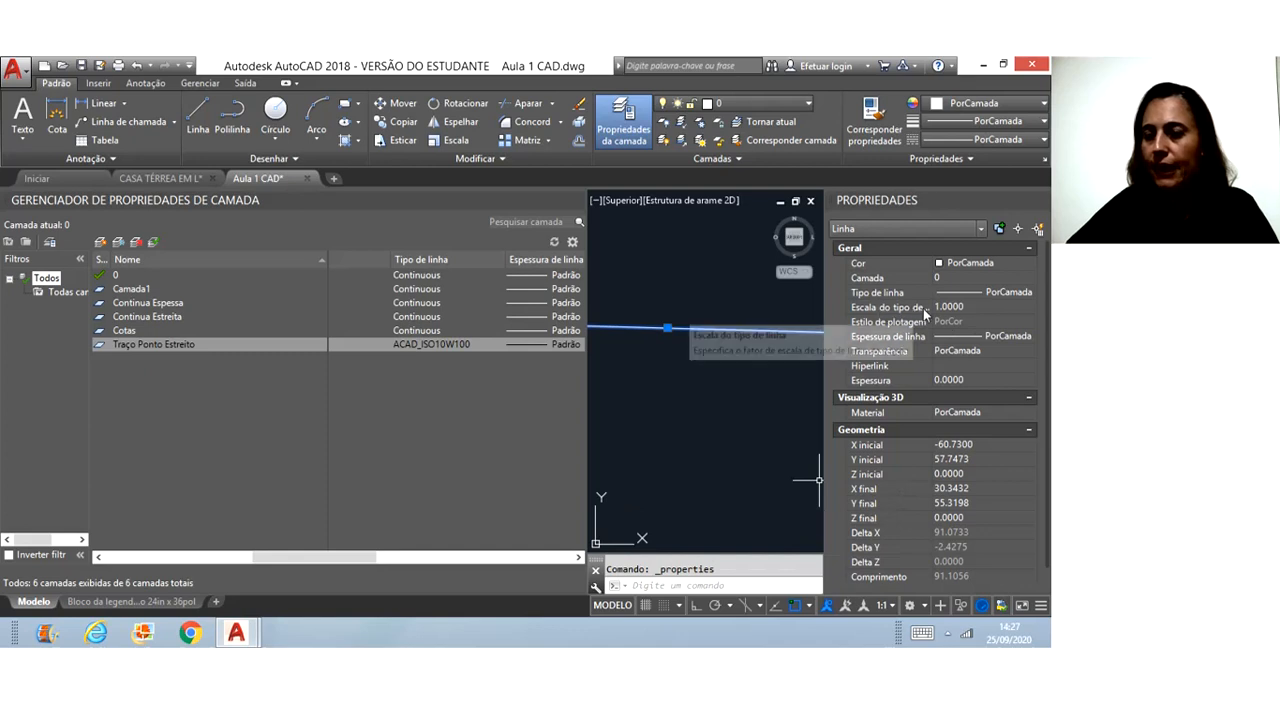
# - Set the selected line's linetype scale to 0.1 and deselect it
pyautogui.click(960, 308)
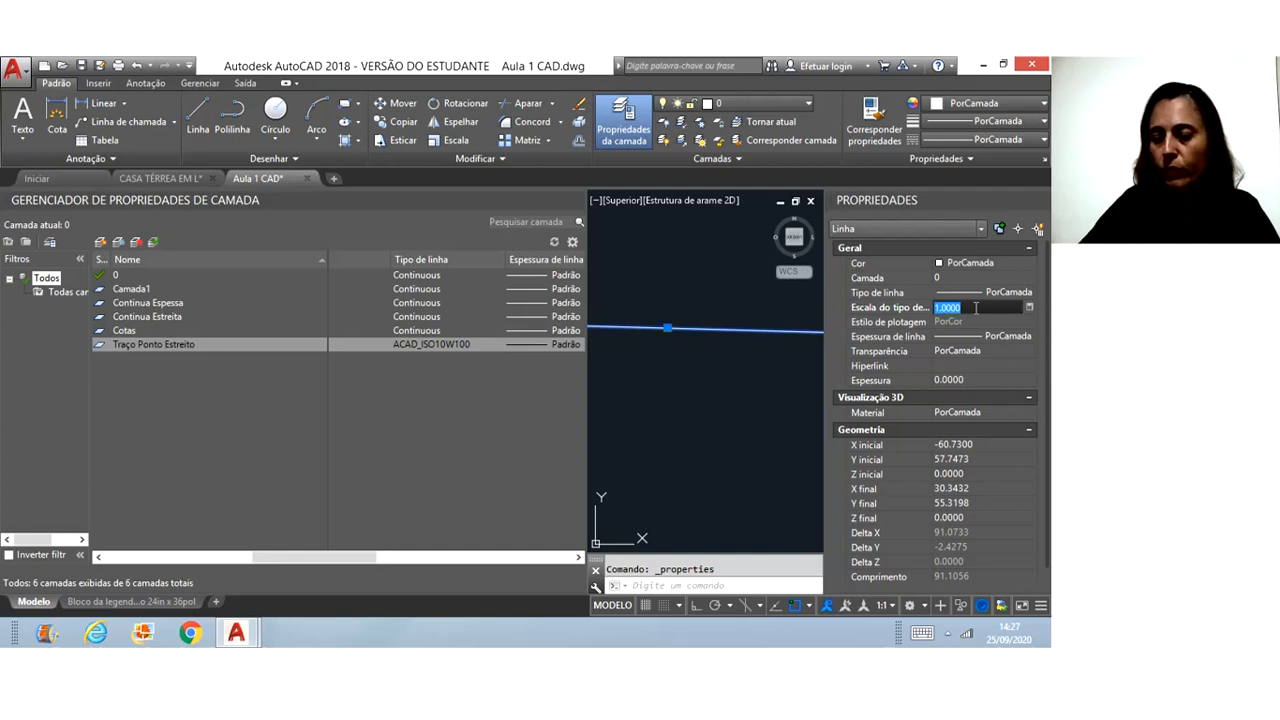
pyautogui.write('0.1')
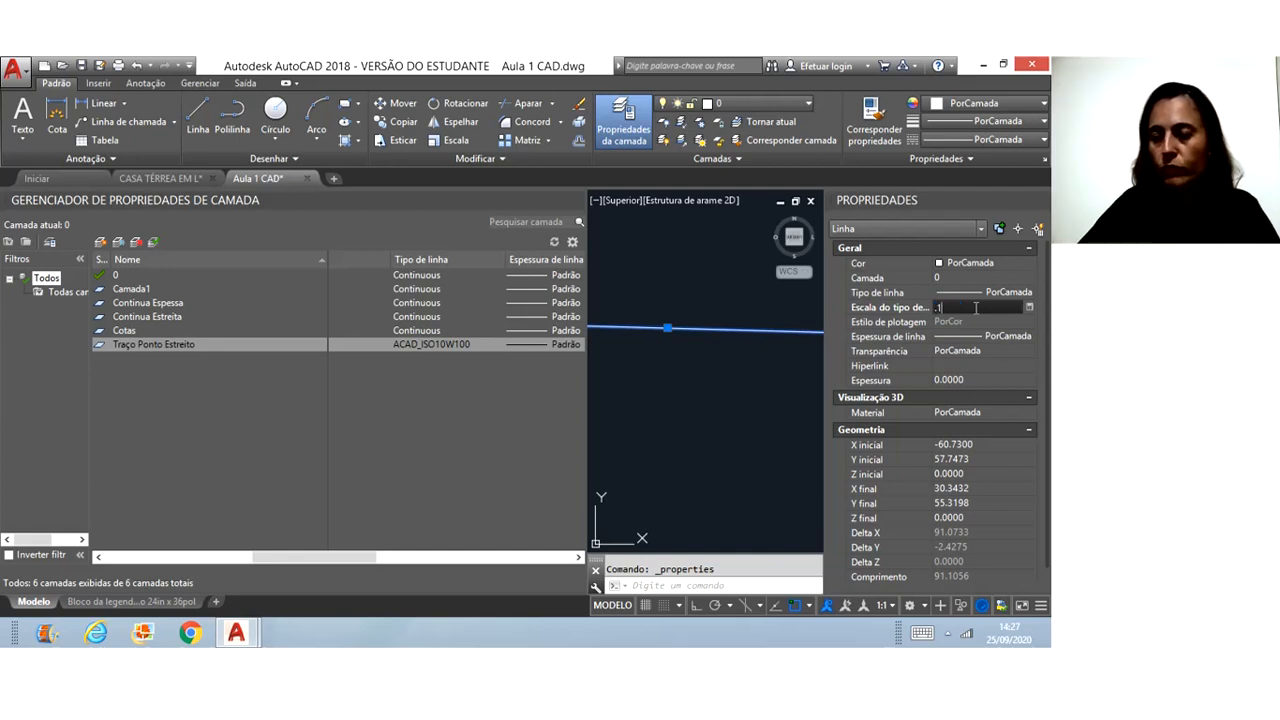
pyautogui.press('Return')
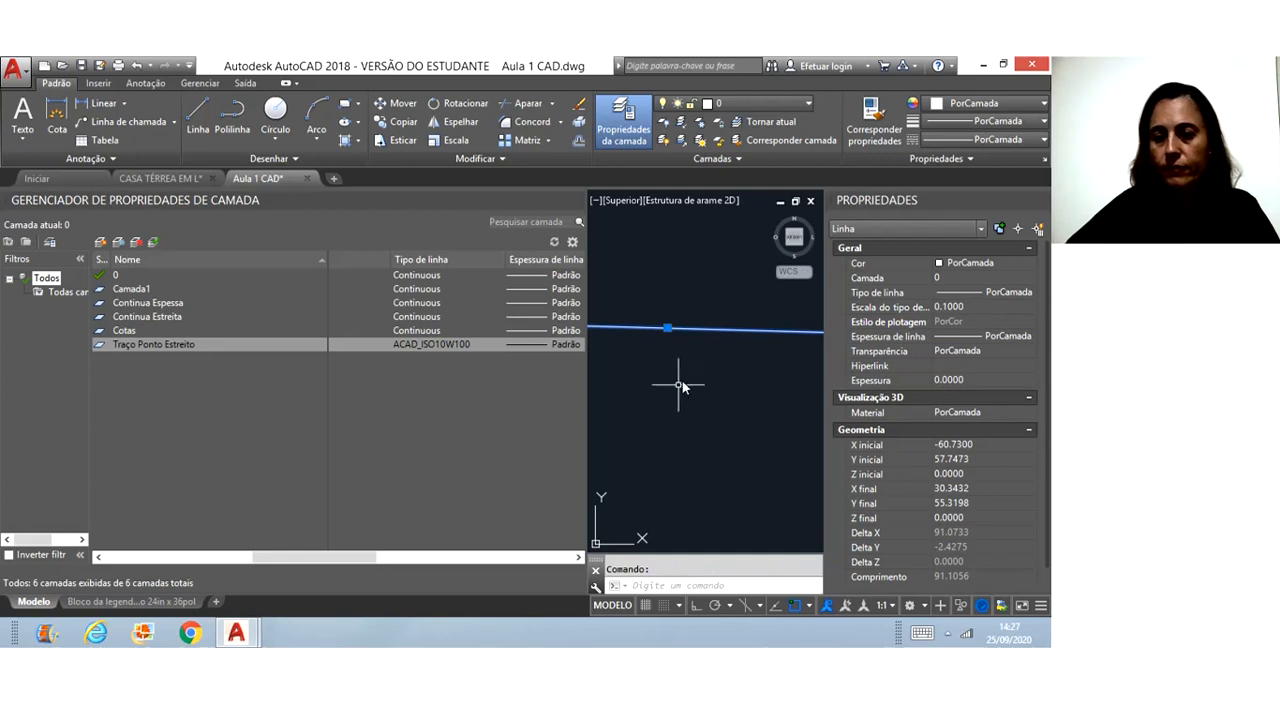
pyautogui.press('Escape')
# - Set the drawn line's linetype scale to 0.01 and clear the selection
pyautogui.scroll(-10, 689, 386)
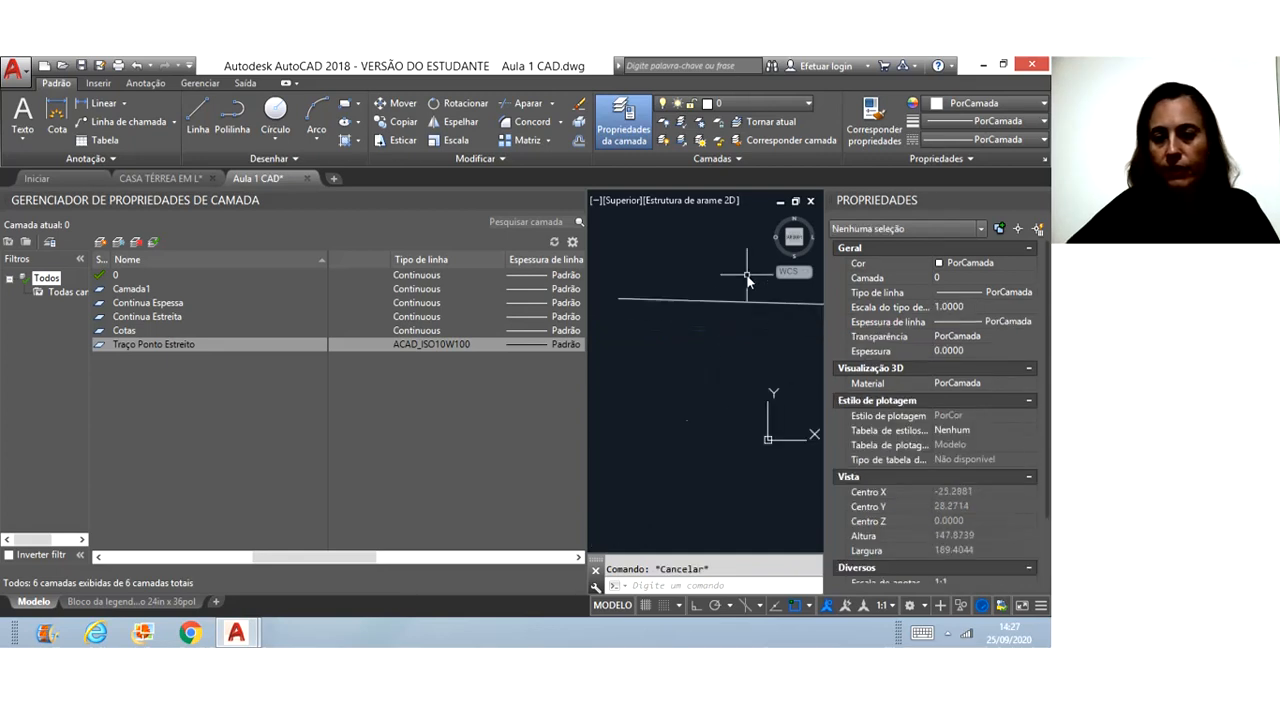
pyautogui.click(694, 308)
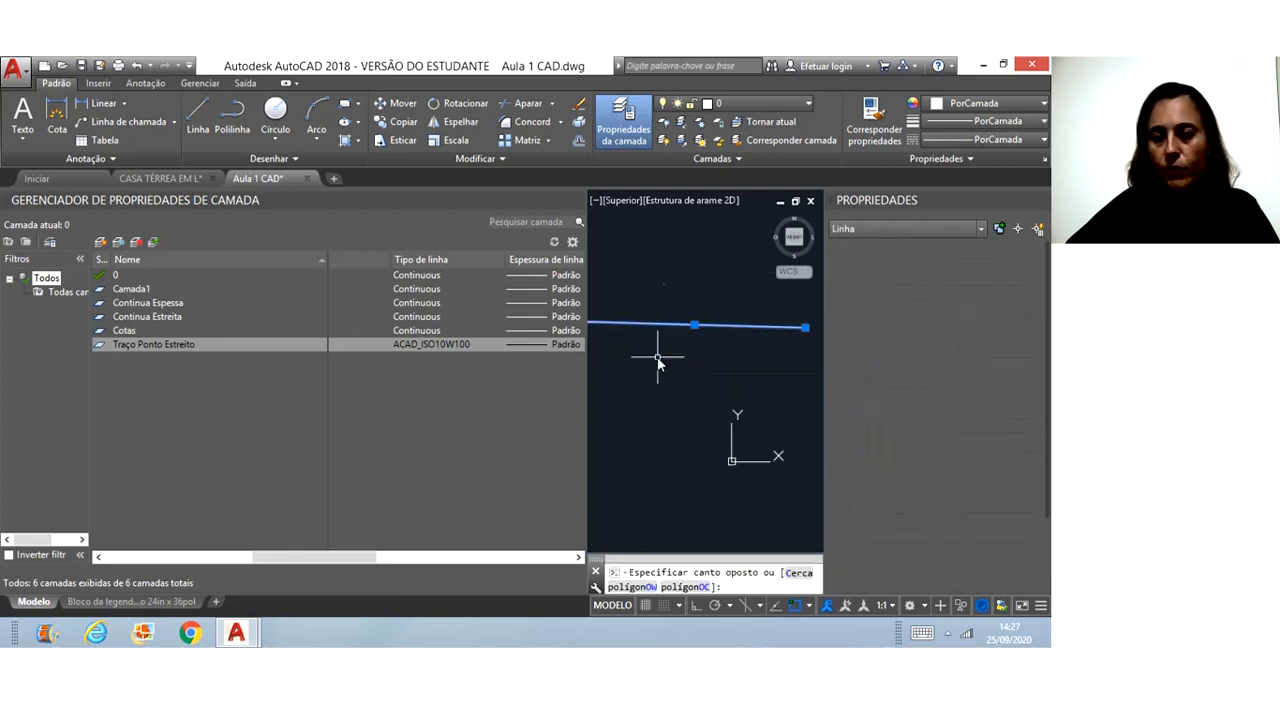
pyautogui.click(657, 357)
pyautogui.click(988, 307)
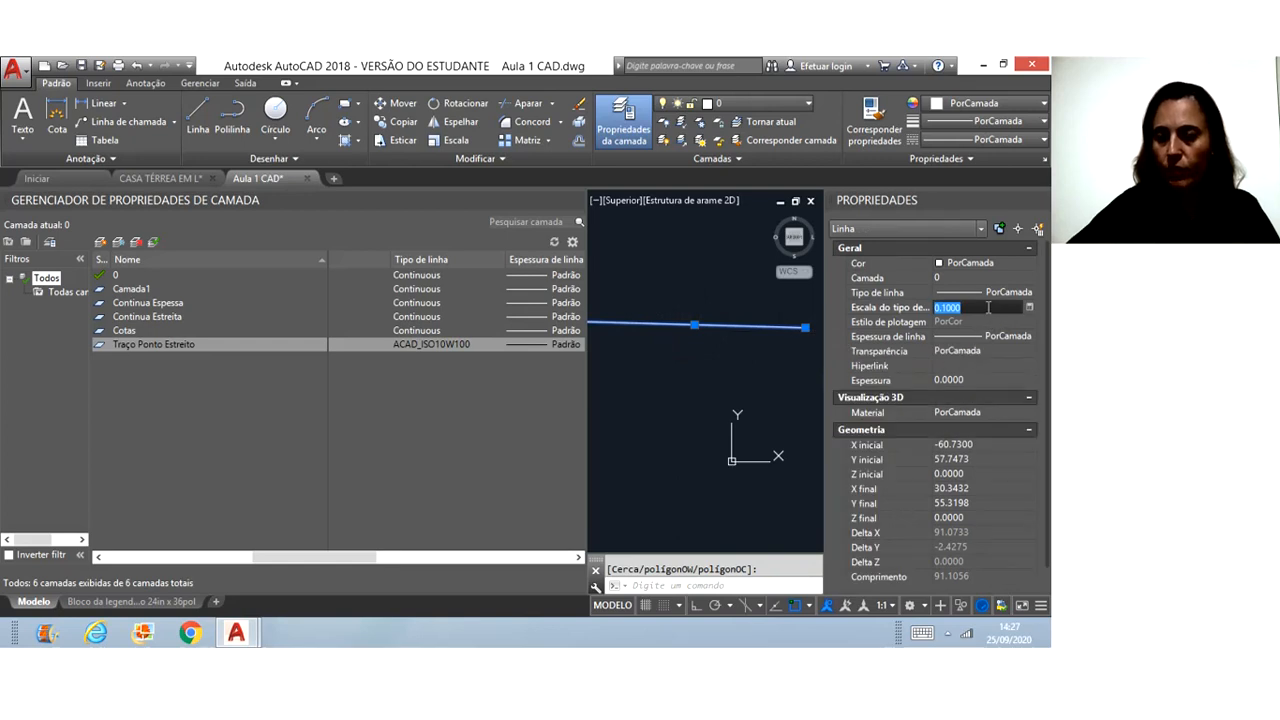
pyautogui.write('.01')
pyautogui.press('Return')
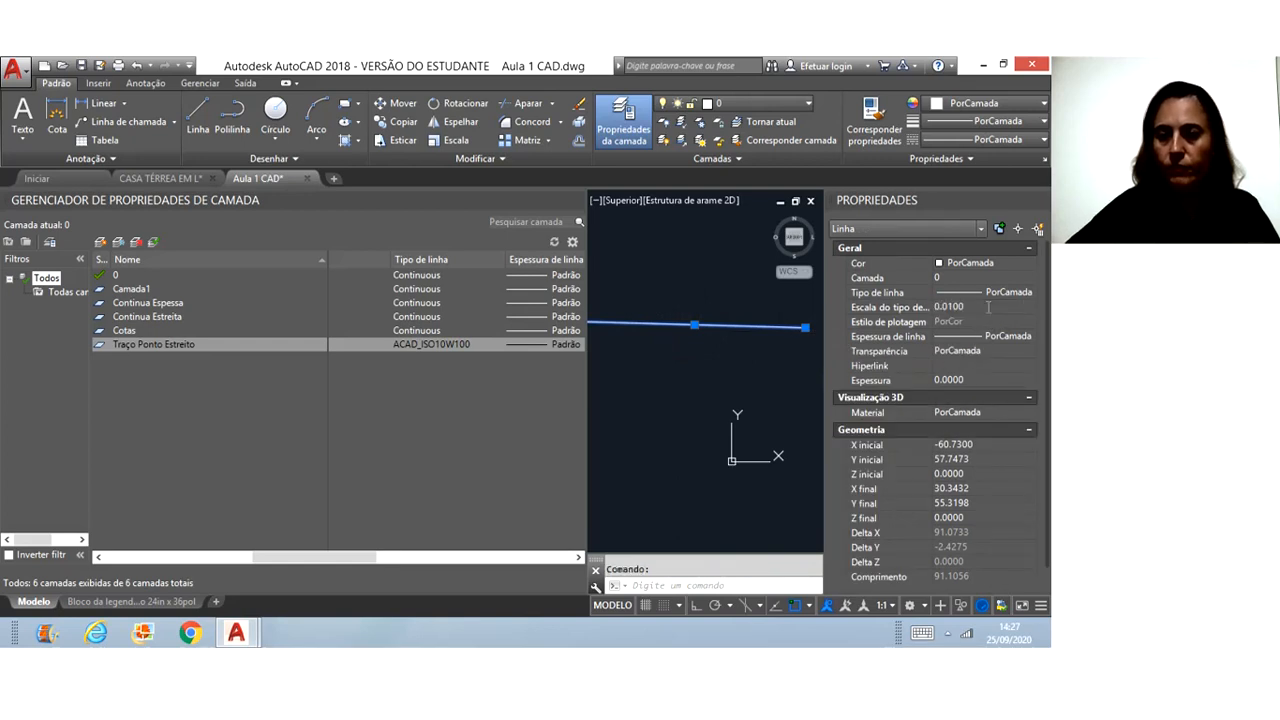
pyautogui.press('Escape')
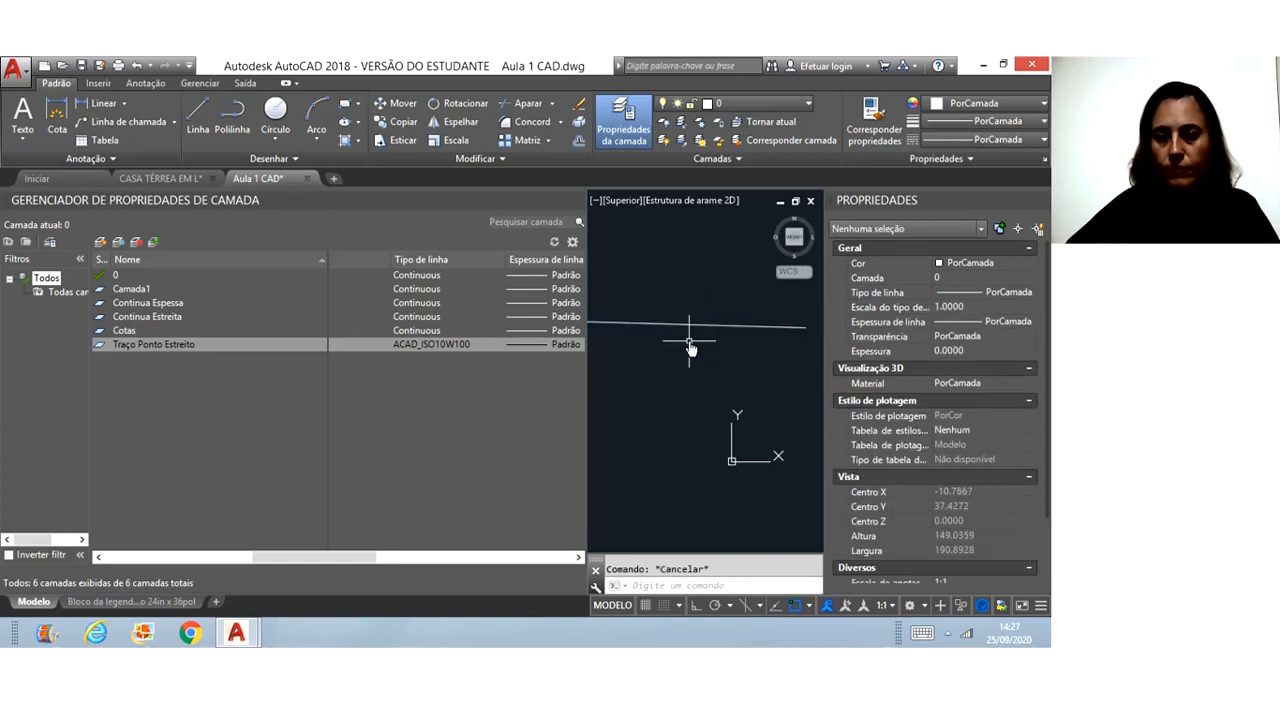
# - Assign the drawn line to the Traço Ponto Estreito layer
pyautogui.scroll(5, 690, 345)
pyautogui.scroll(-5, 690, 345)
pyautogui.click(689, 287)
pyautogui.click(662, 346)
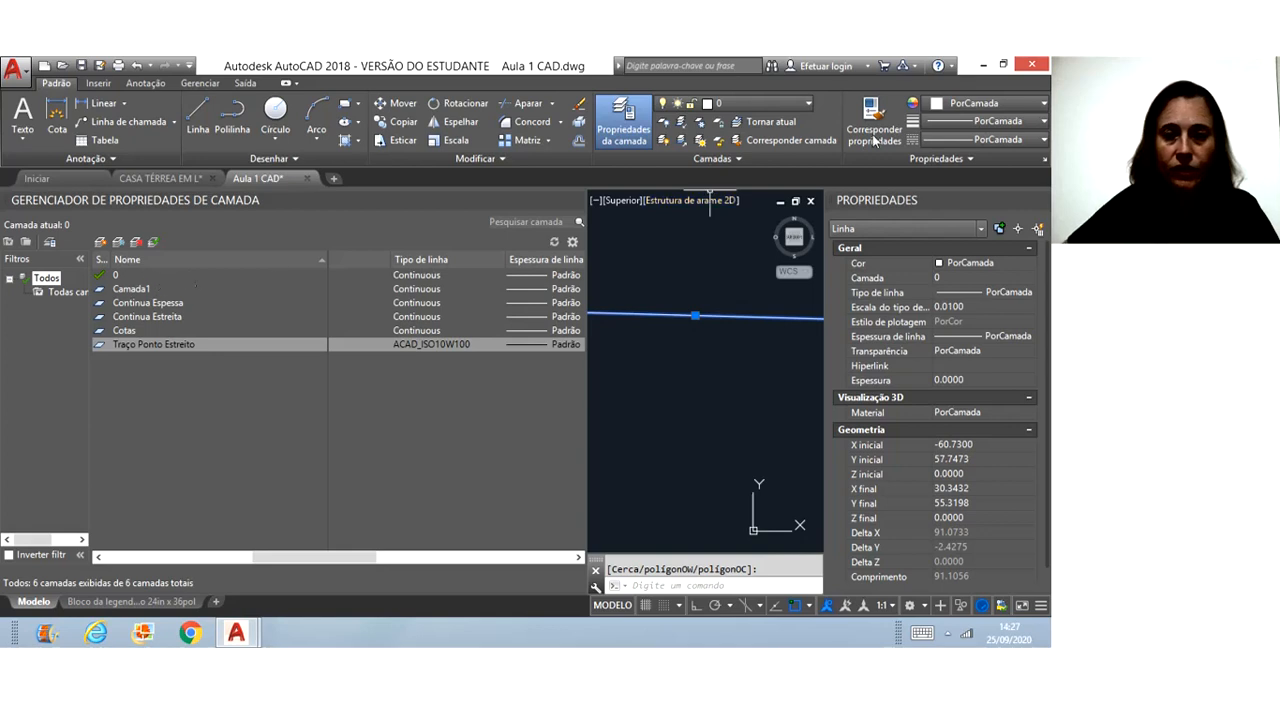
pyautogui.click(810, 102)
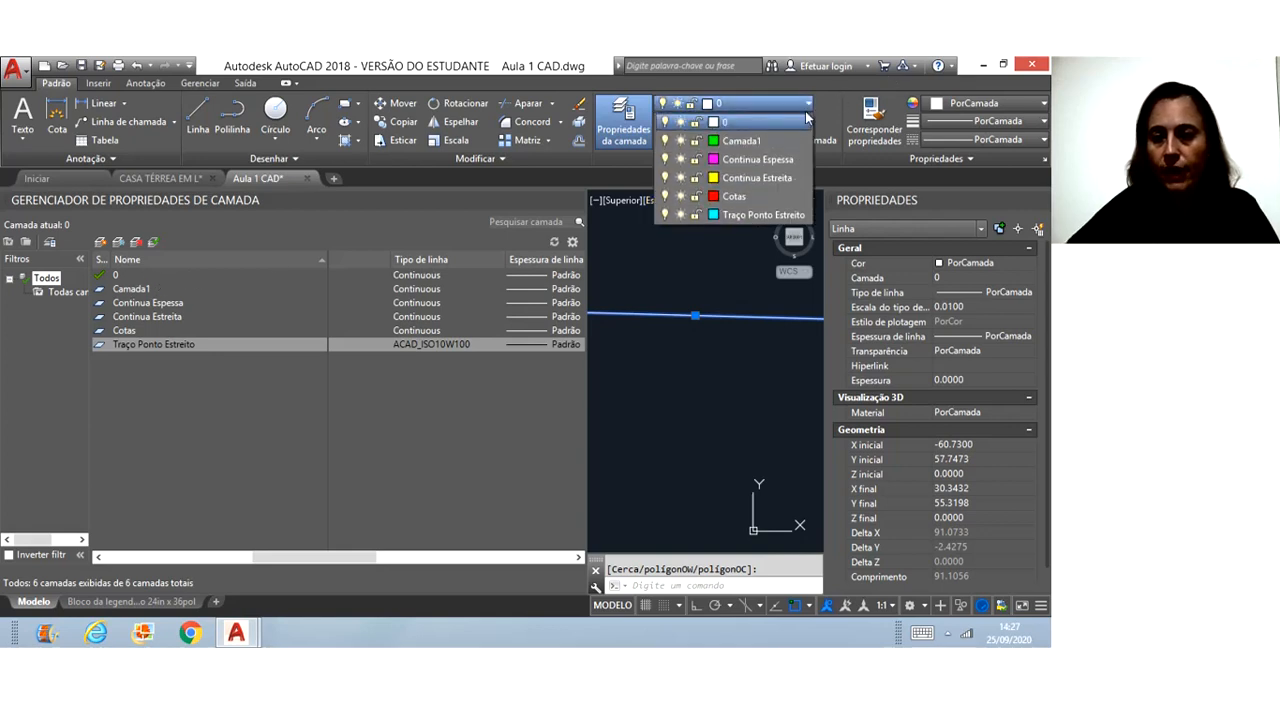
pyautogui.click(770, 220)
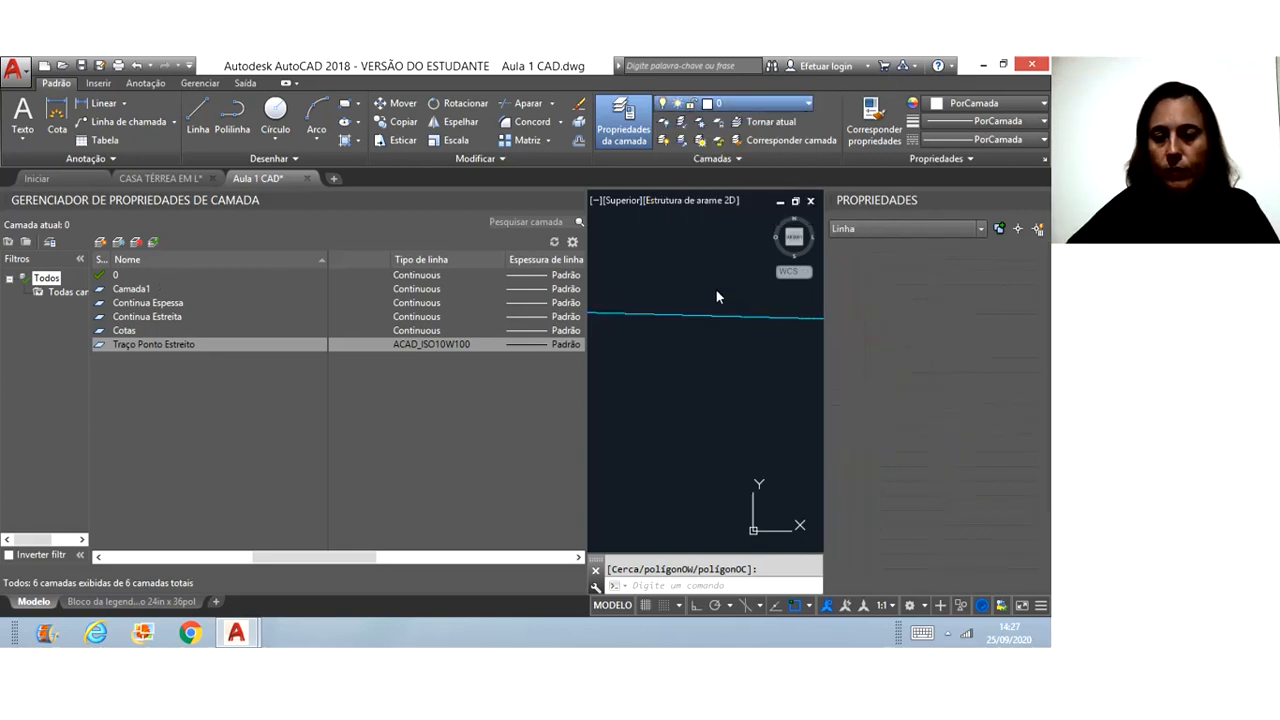
pyautogui.scroll(3, 682, 335)
pyautogui.scroll(-3, 683, 338)
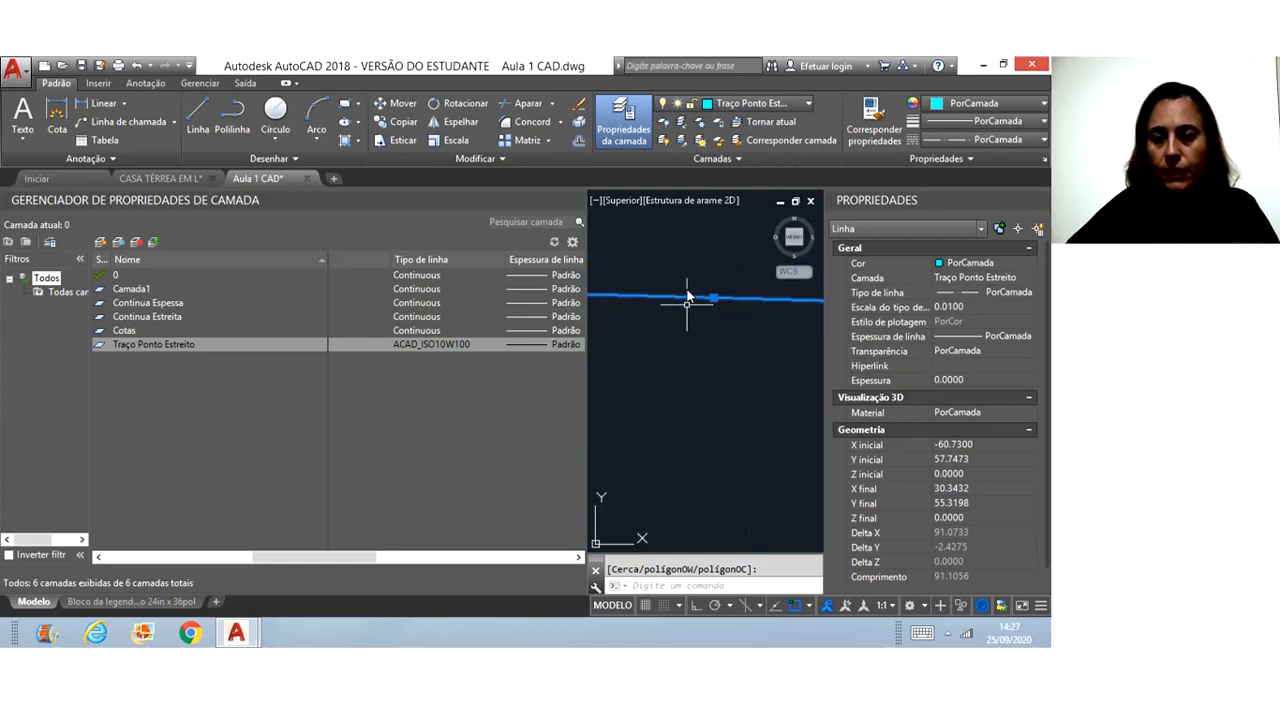
# - Set the dash-dot line's linetype scale to 1, clear the selection and inspect its dash pattern
pyautogui.press('Escape')
pyautogui.click(700, 378)
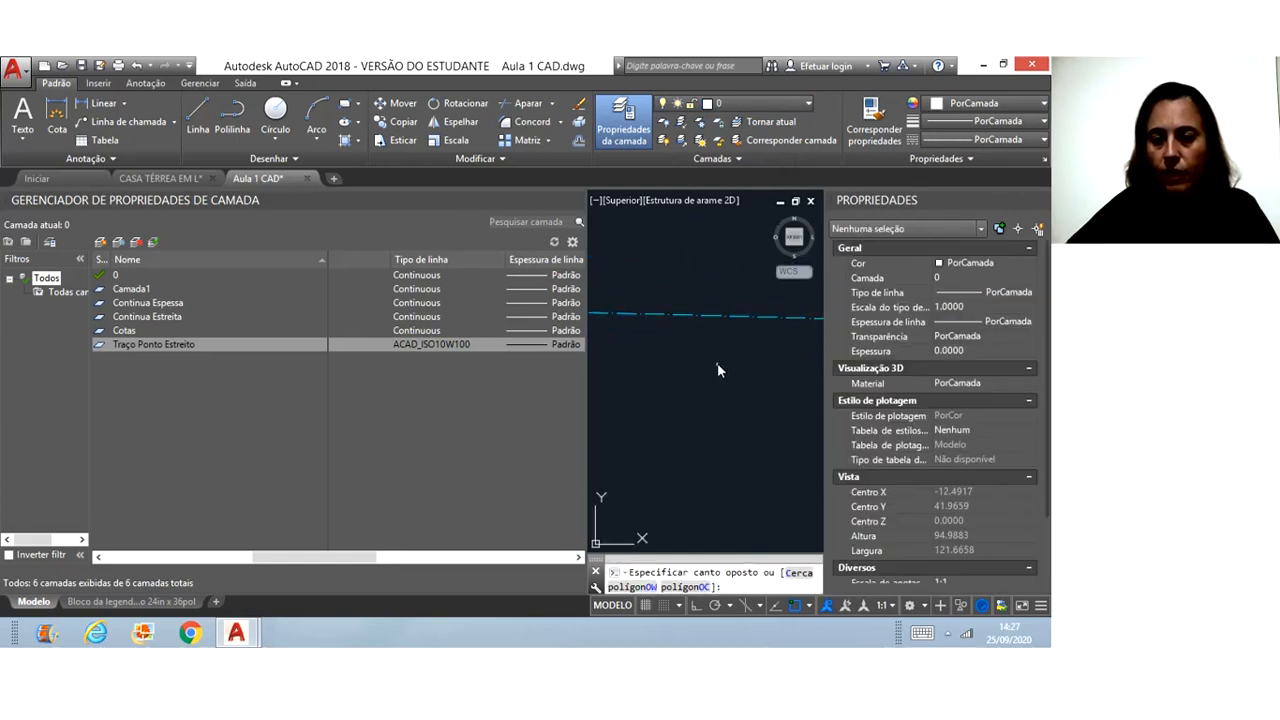
pyautogui.click(666, 277)
pyautogui.click(973, 307)
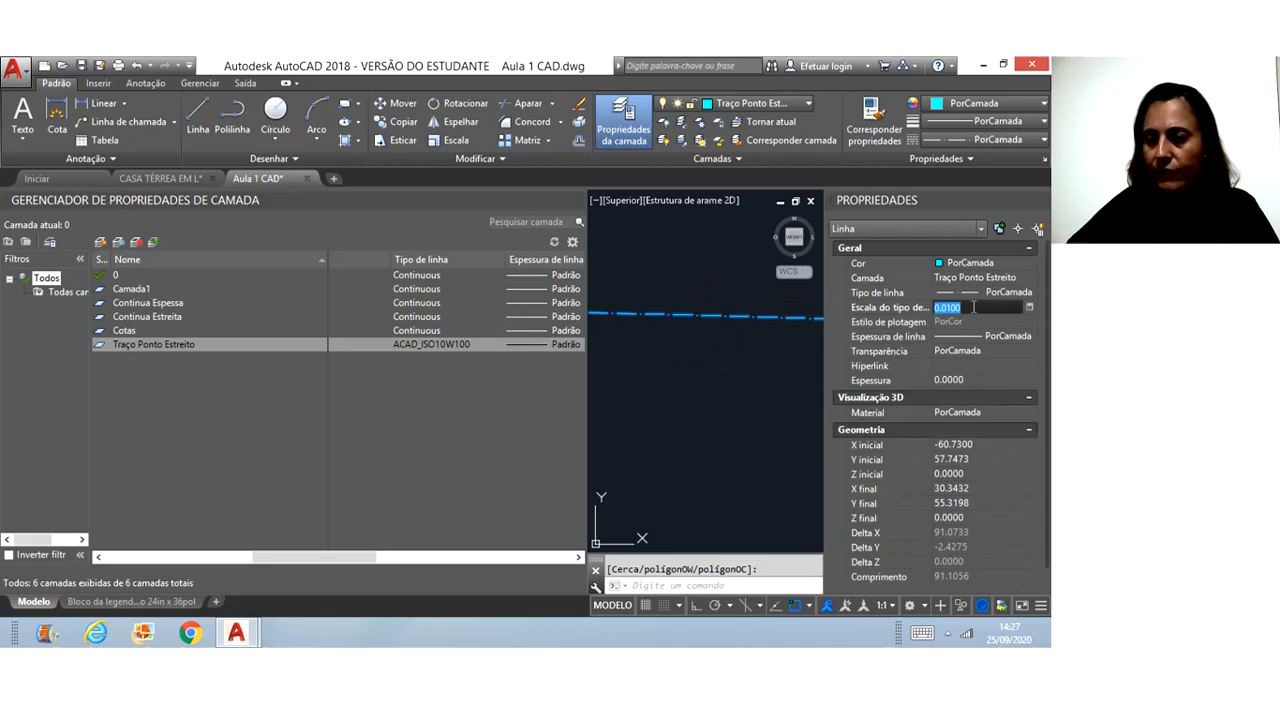
pyautogui.write('1')
pyautogui.press('Return')
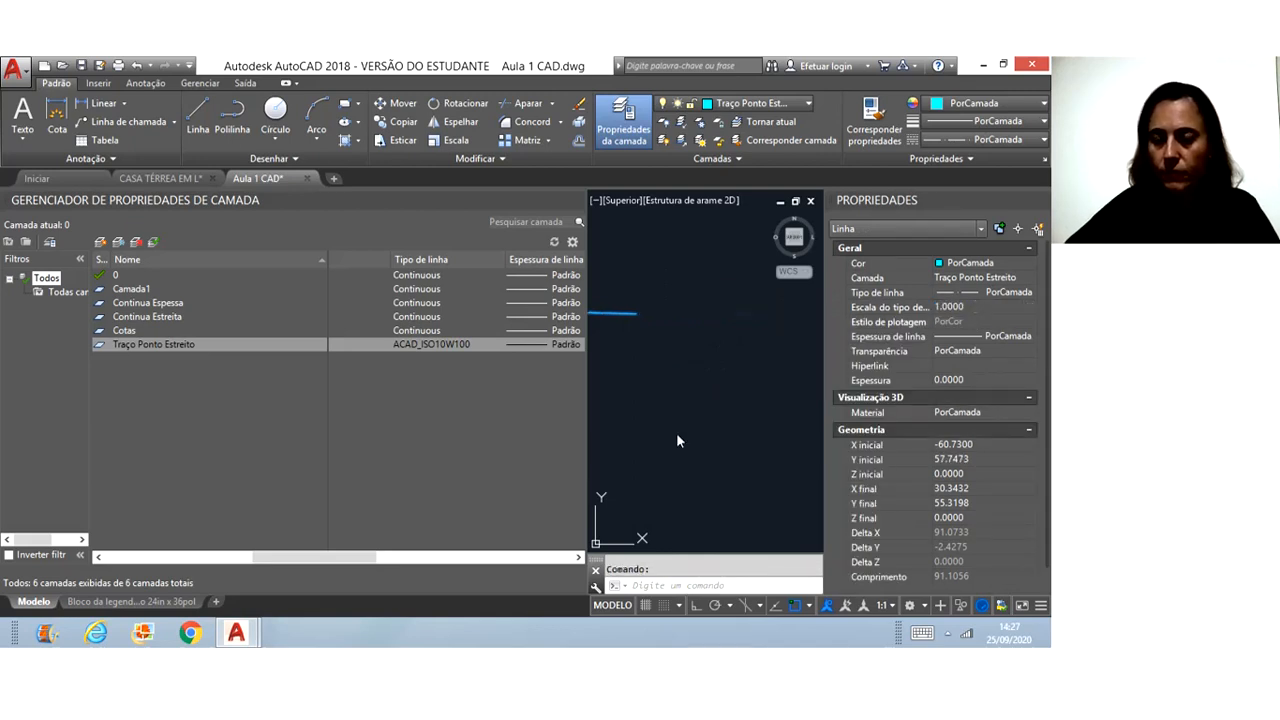
pyautogui.press('Escape')
pyautogui.scroll(-6, 755, 326)
pyautogui.scroll(-8, 675, 355)
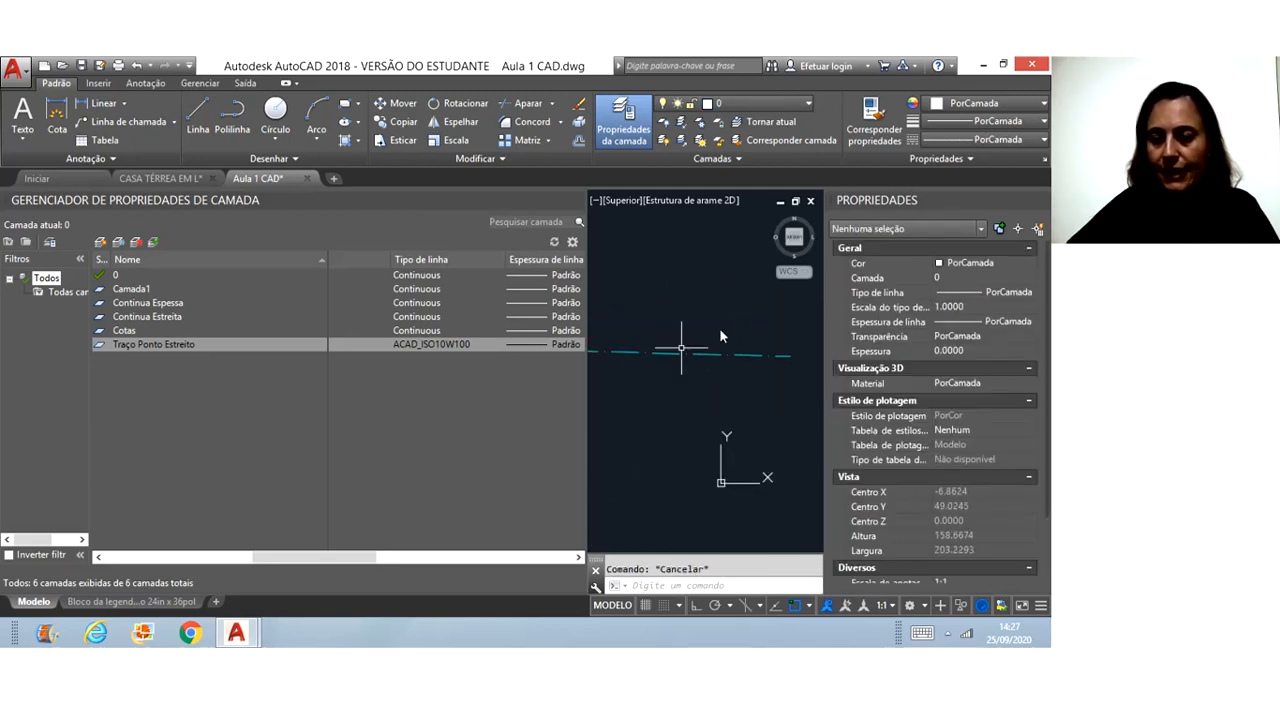
pyautogui.scroll(-5, 727, 327)
pyautogui.scroll(5, 727, 331)
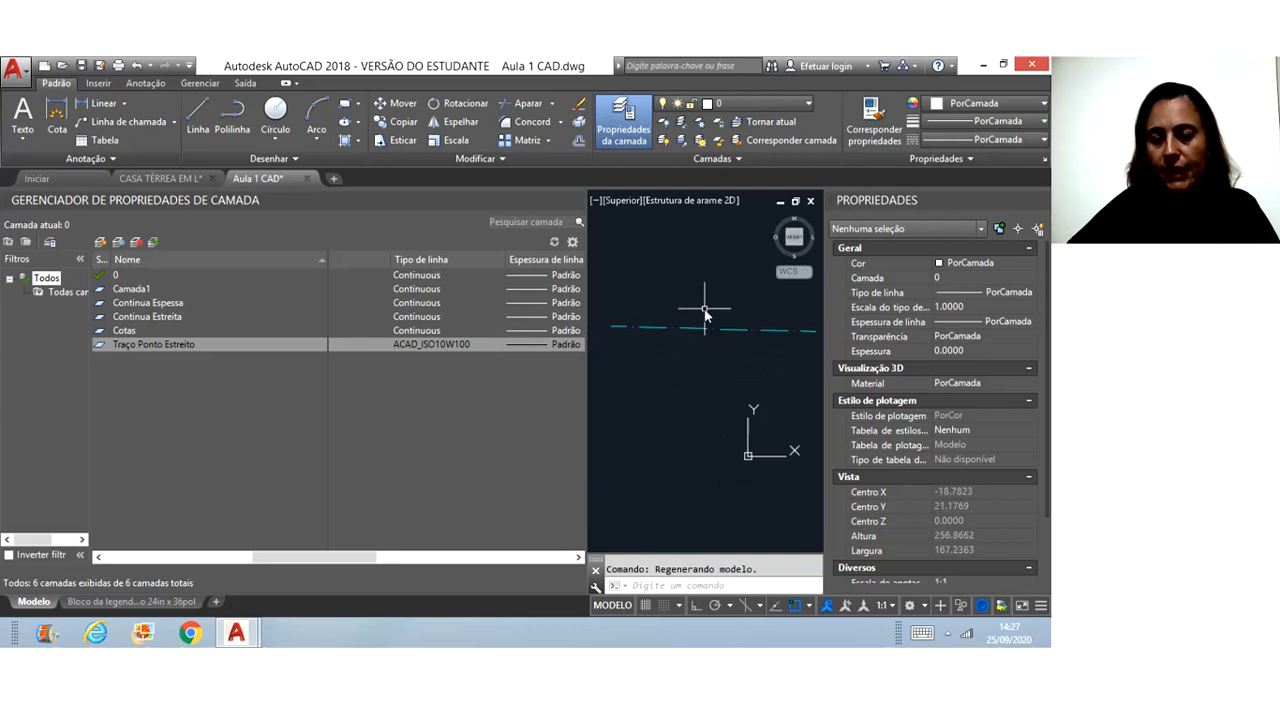
pyautogui.scroll(3, 700, 306)
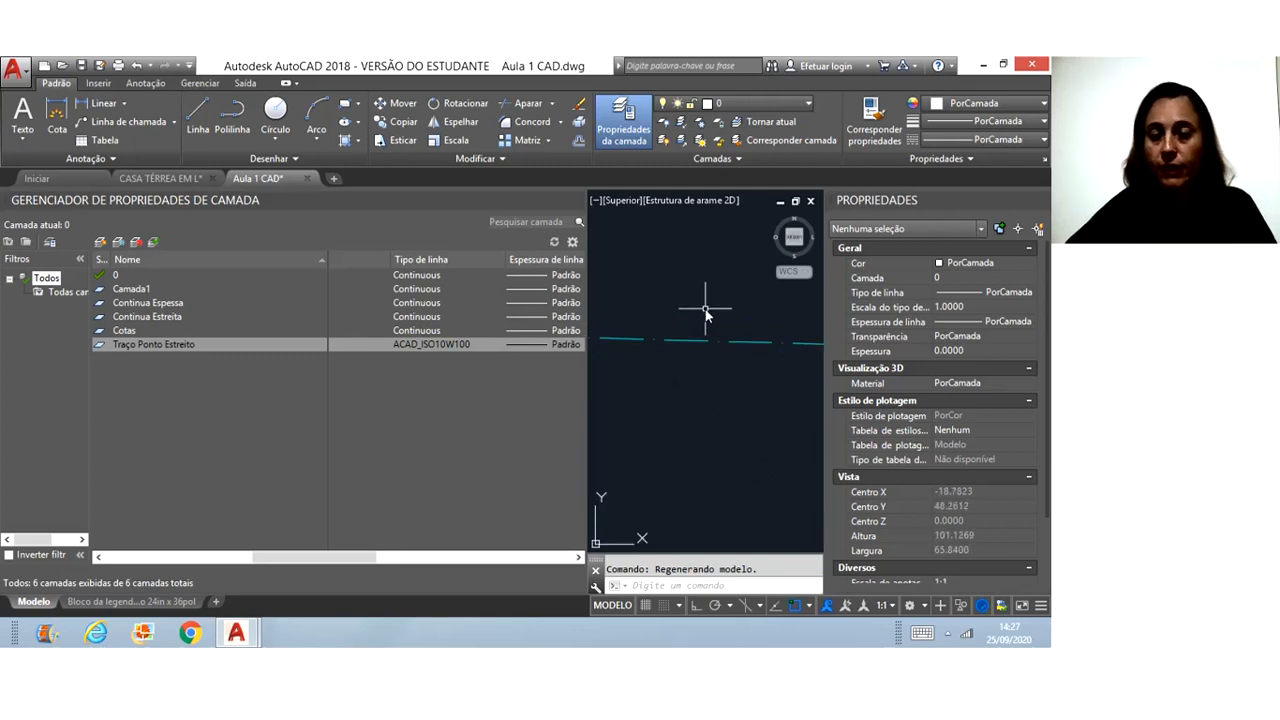
# - Reduce the line's linetype scale to 0.1, deselect it and compare the pattern at different magnifications
pyautogui.scroll(-4, 707, 314)
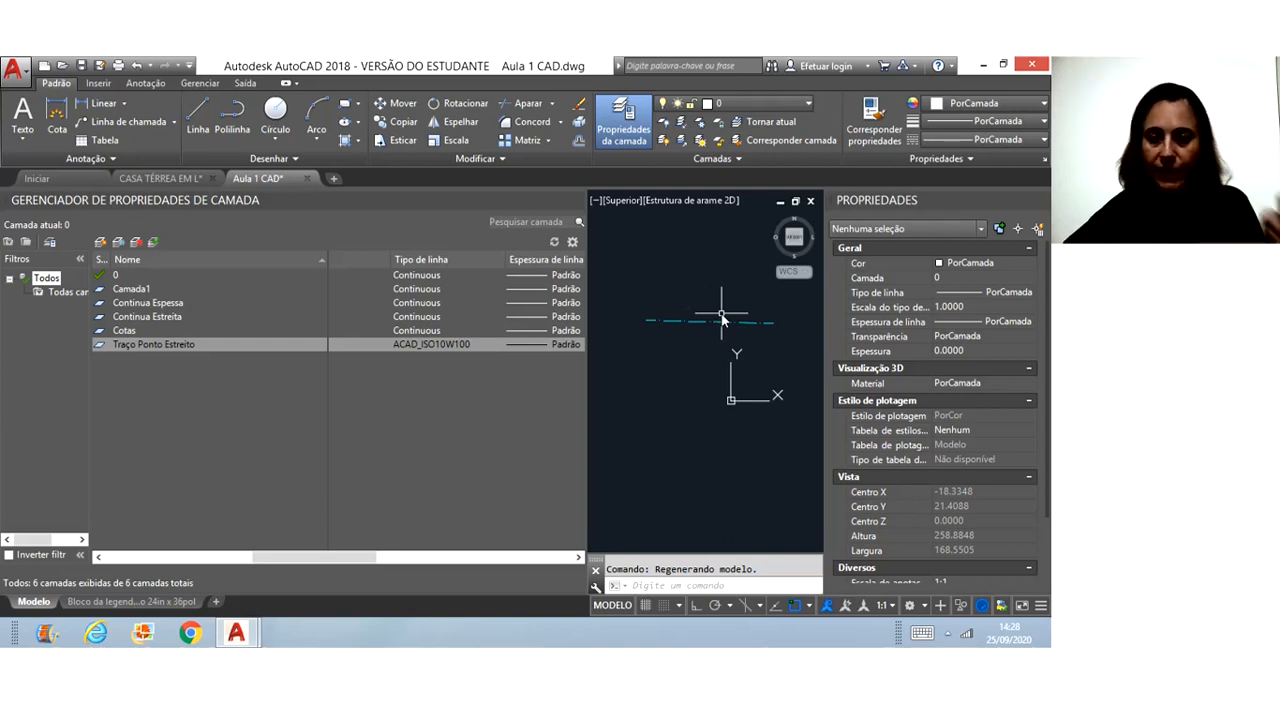
pyautogui.click(720, 313)
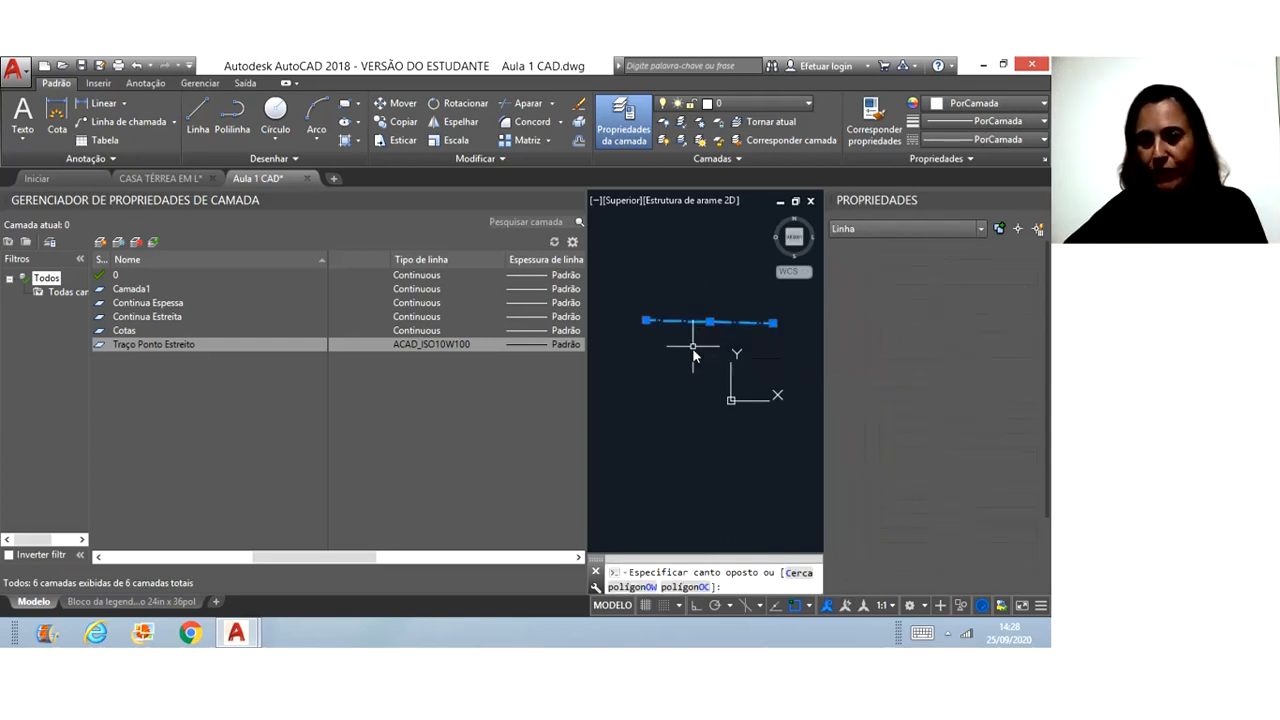
pyautogui.click(700, 349)
pyautogui.click(969, 307)
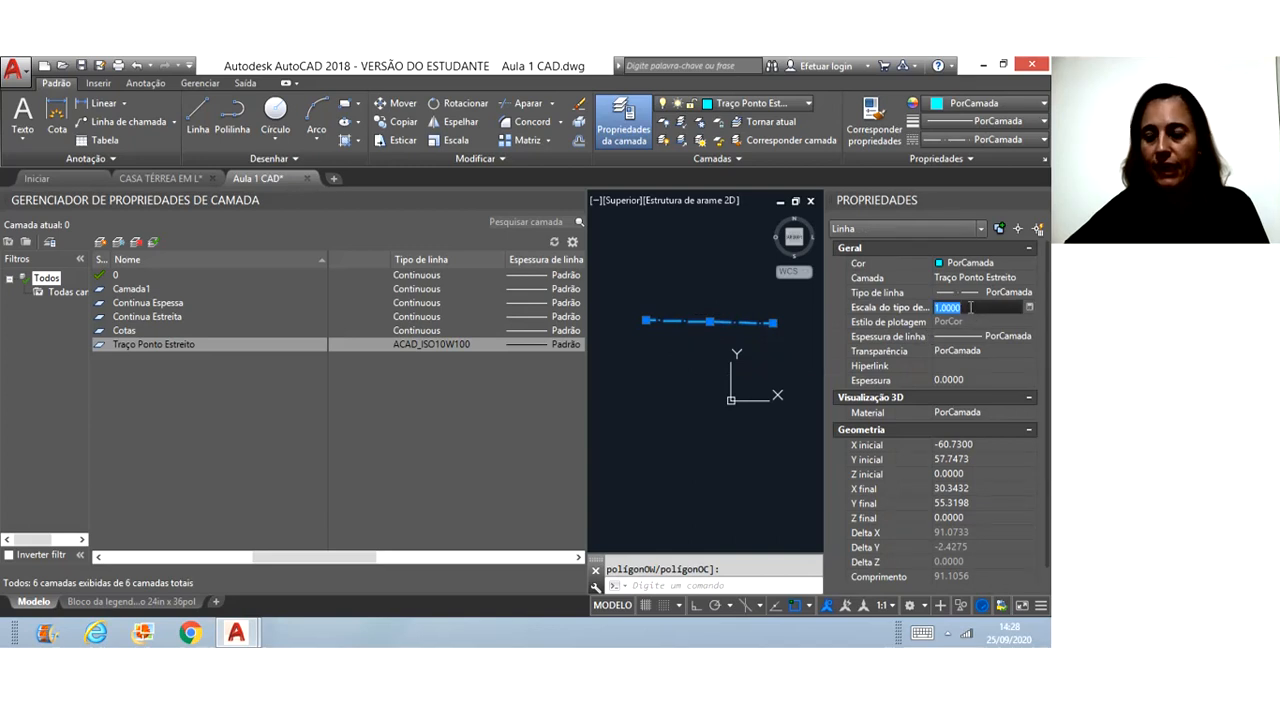
pyautogui.press('BackSpace')
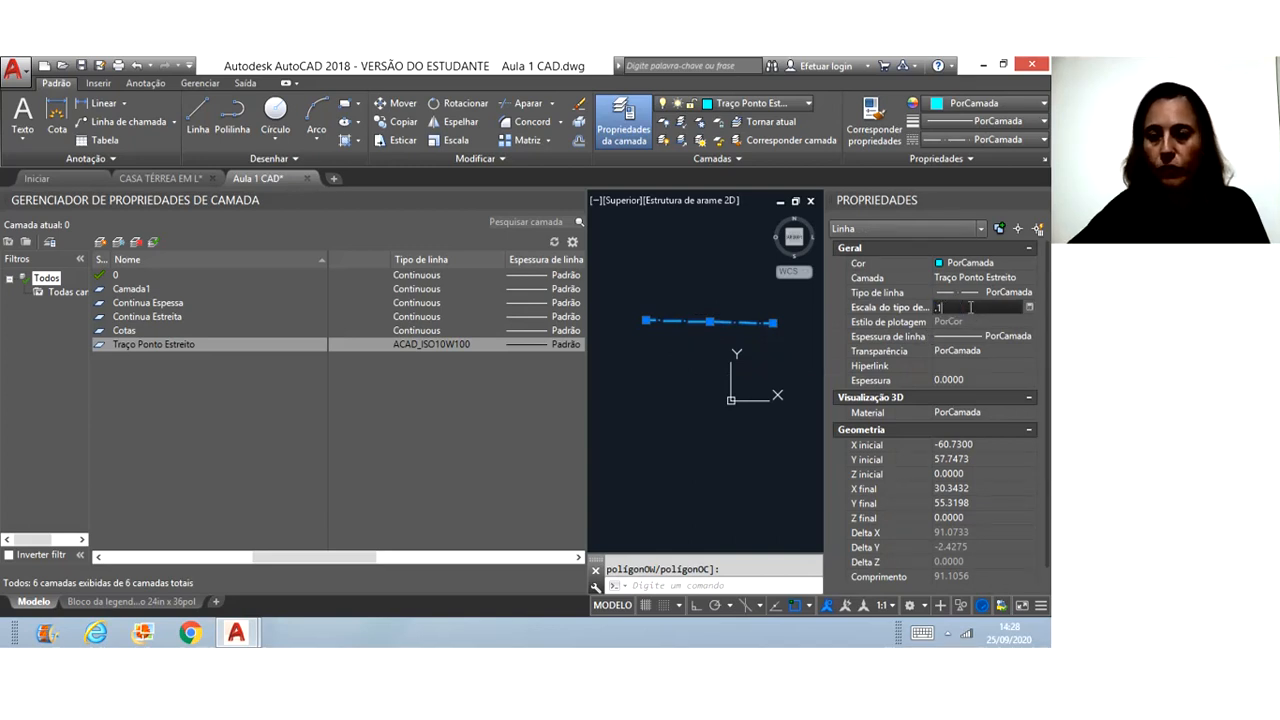
pyautogui.write('.1')
pyautogui.press('Return')
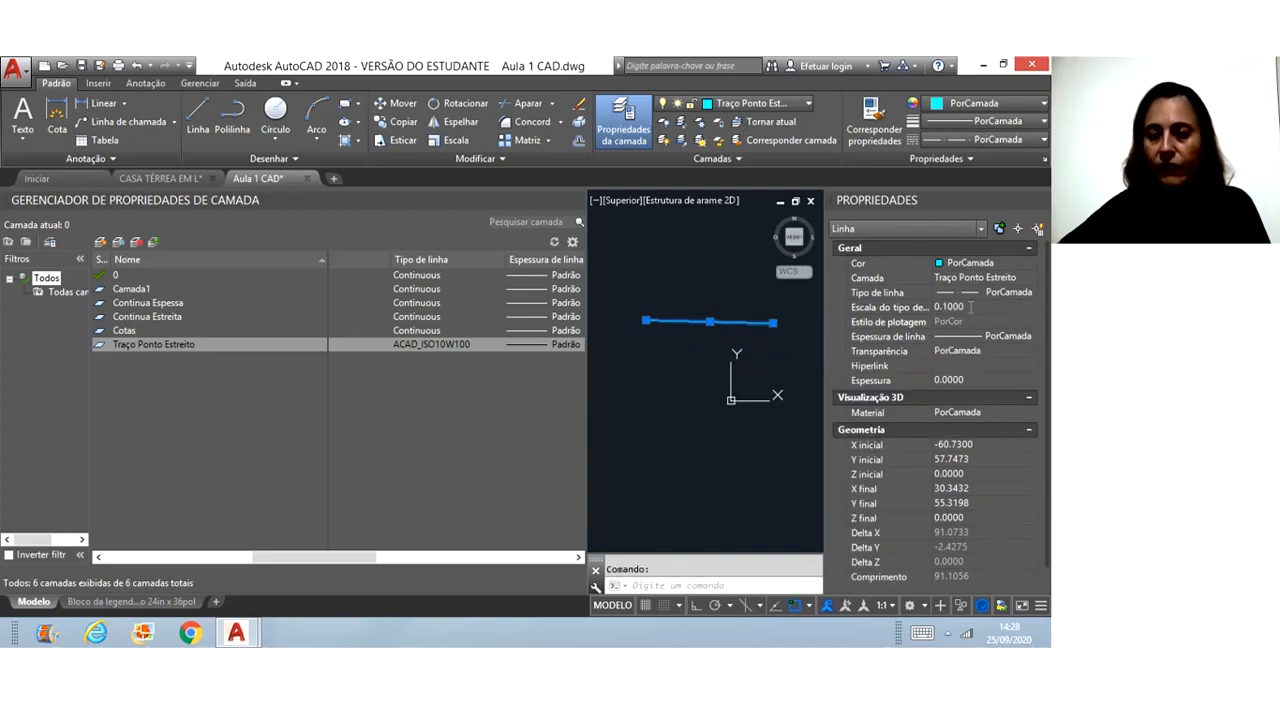
pyautogui.press('Escape')
pyautogui.scroll(3, 700, 322)
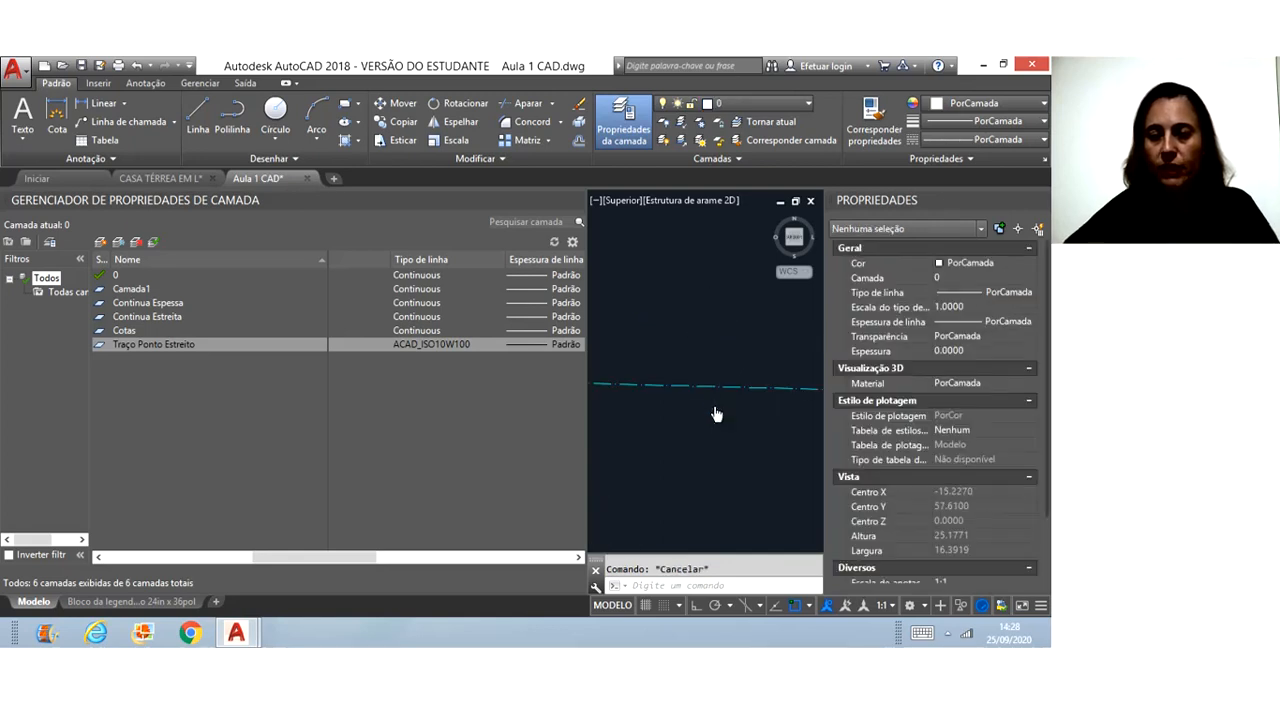
pyautogui.scroll(-5, 742, 386)
pyautogui.scroll(4, 745, 413)
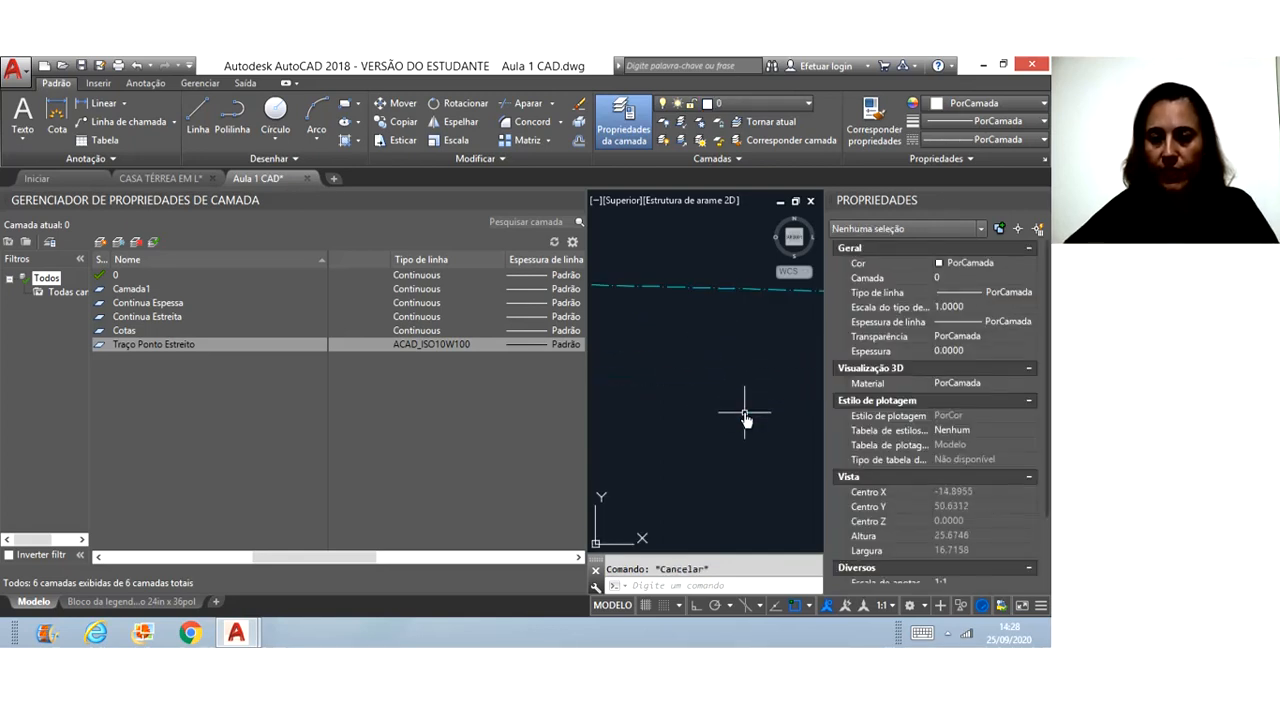
pyautogui.scroll(-4, 745, 418)
pyautogui.scroll(2, 747, 416)
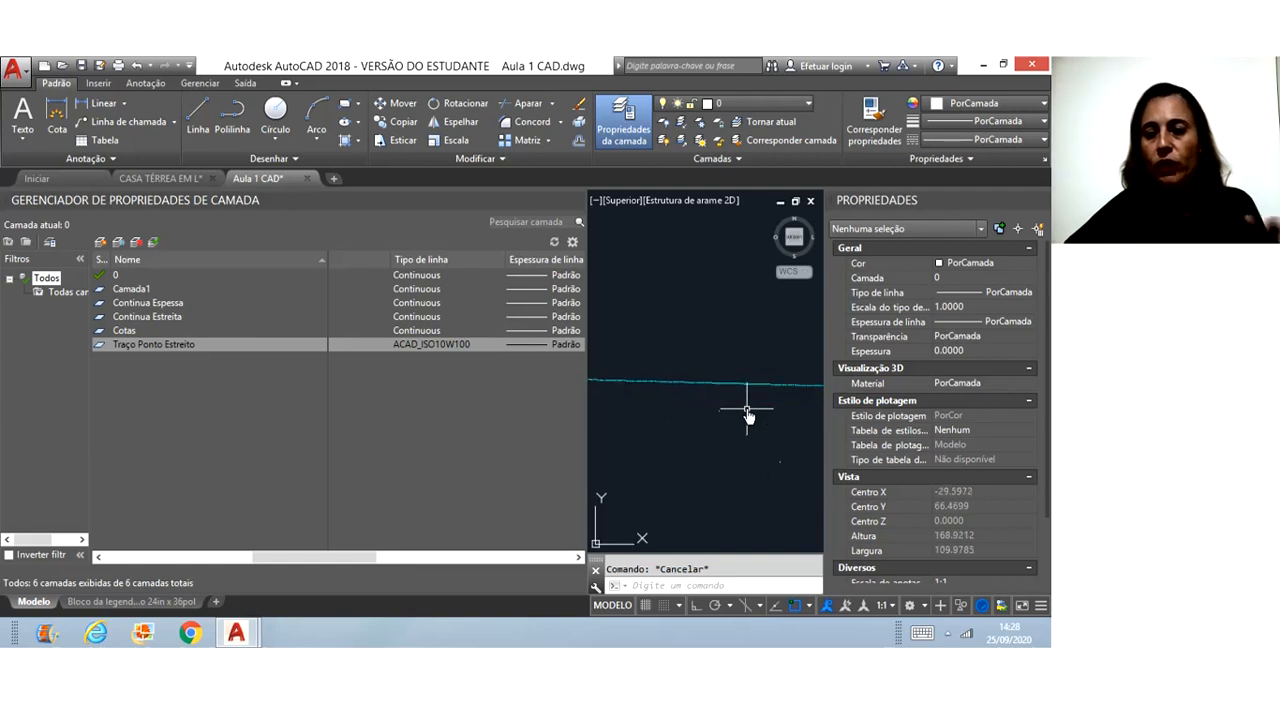
# - Restore the Traço Ponto Estreito line's linetype scale to 1 and view the whole line deselected
pyautogui.click(755, 414)
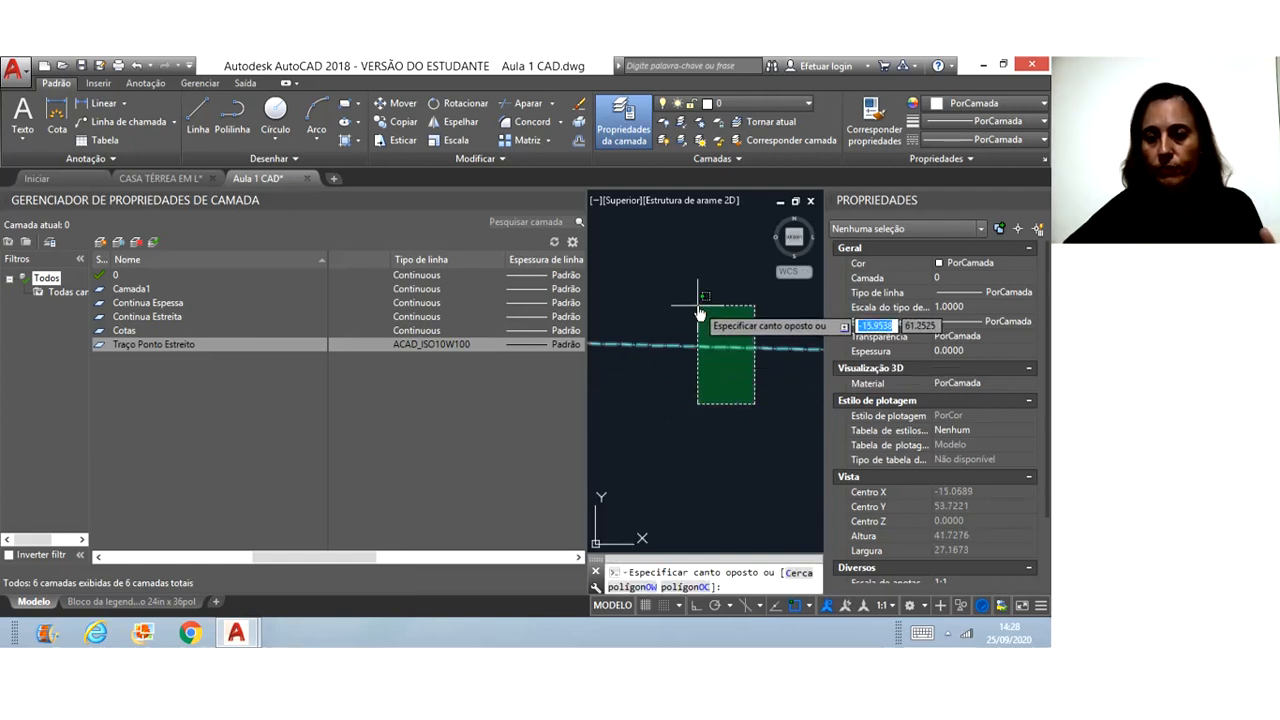
pyautogui.click(680, 302)
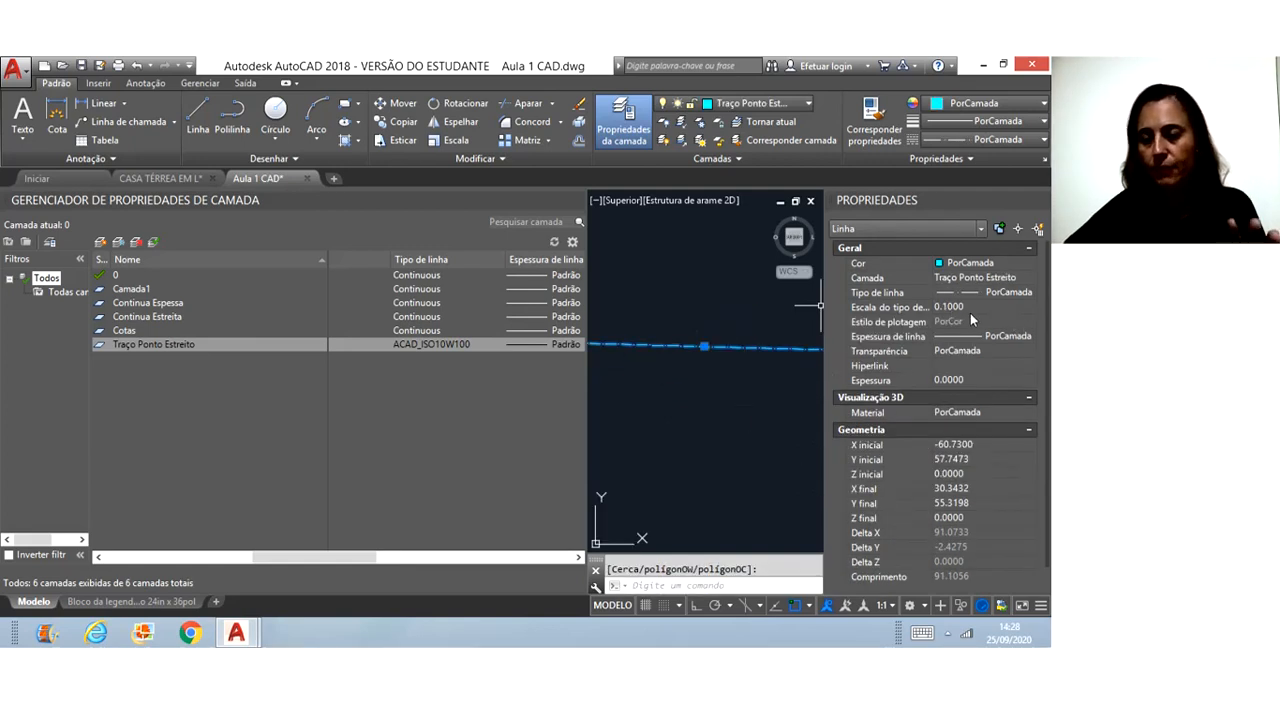
pyautogui.click(971, 311)
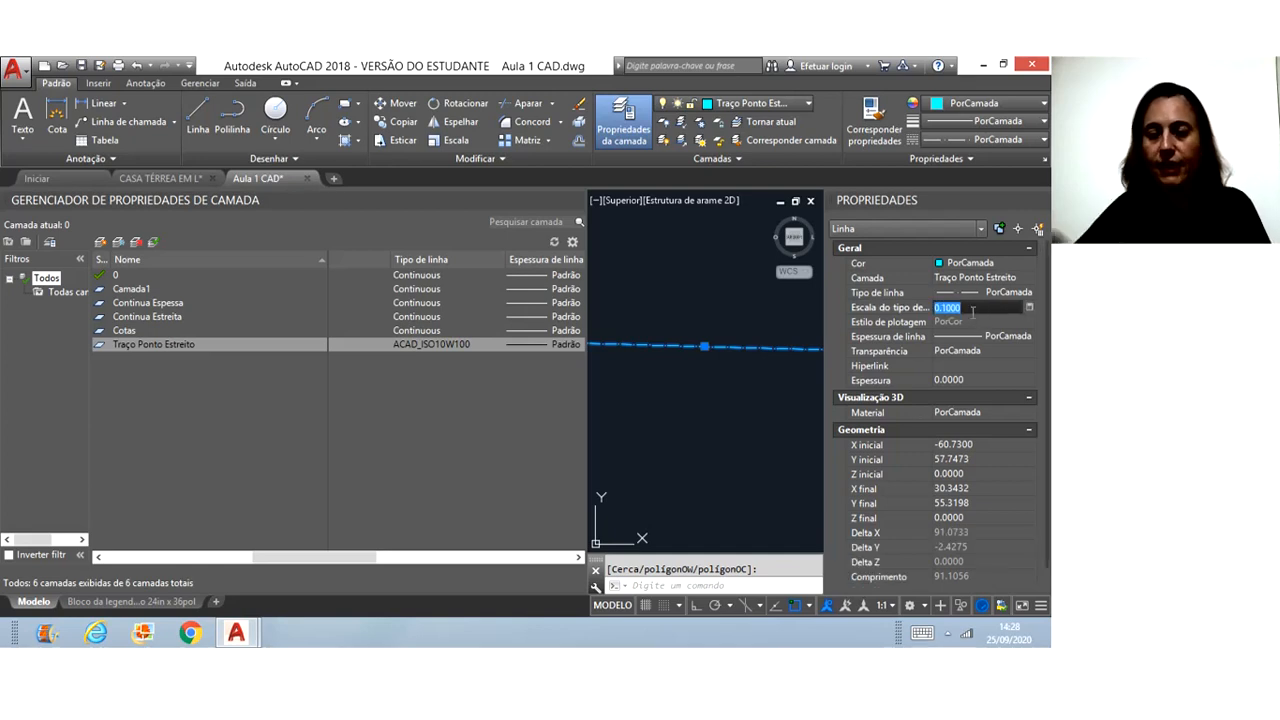
pyautogui.write('1')
pyautogui.press('Return')
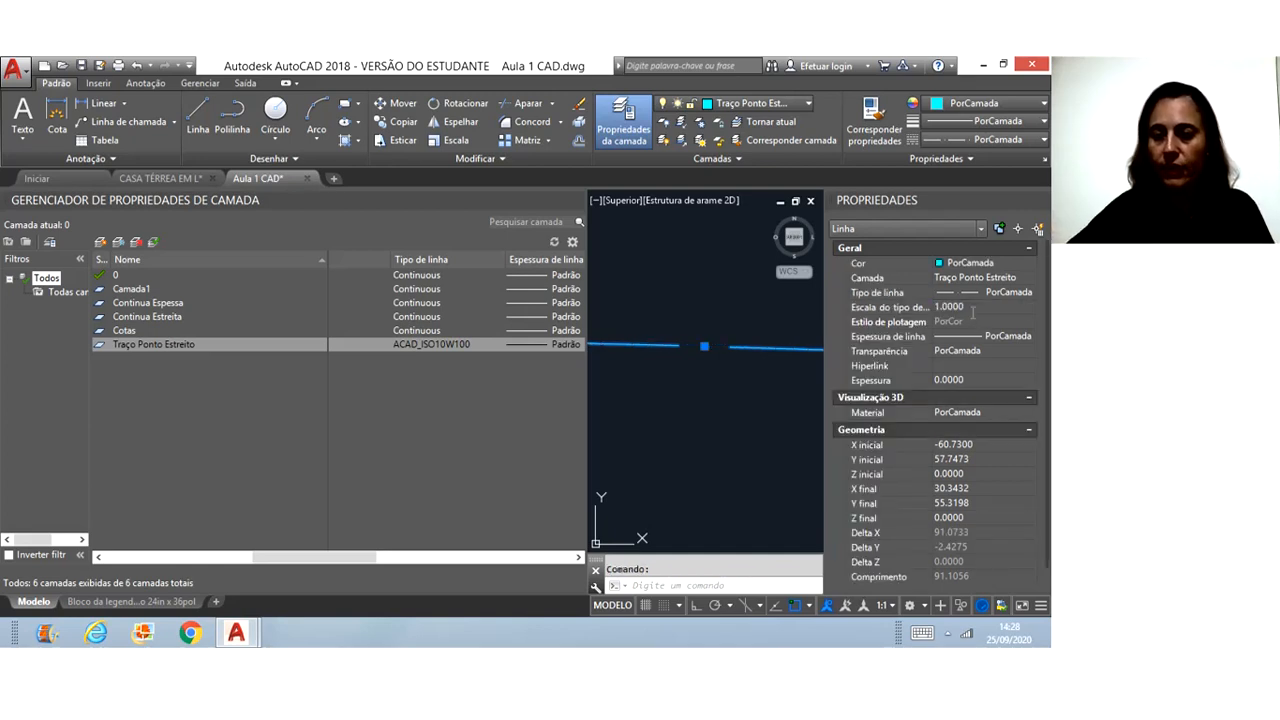
pyautogui.press('Escape')
pyautogui.scroll(-5, 690, 345)
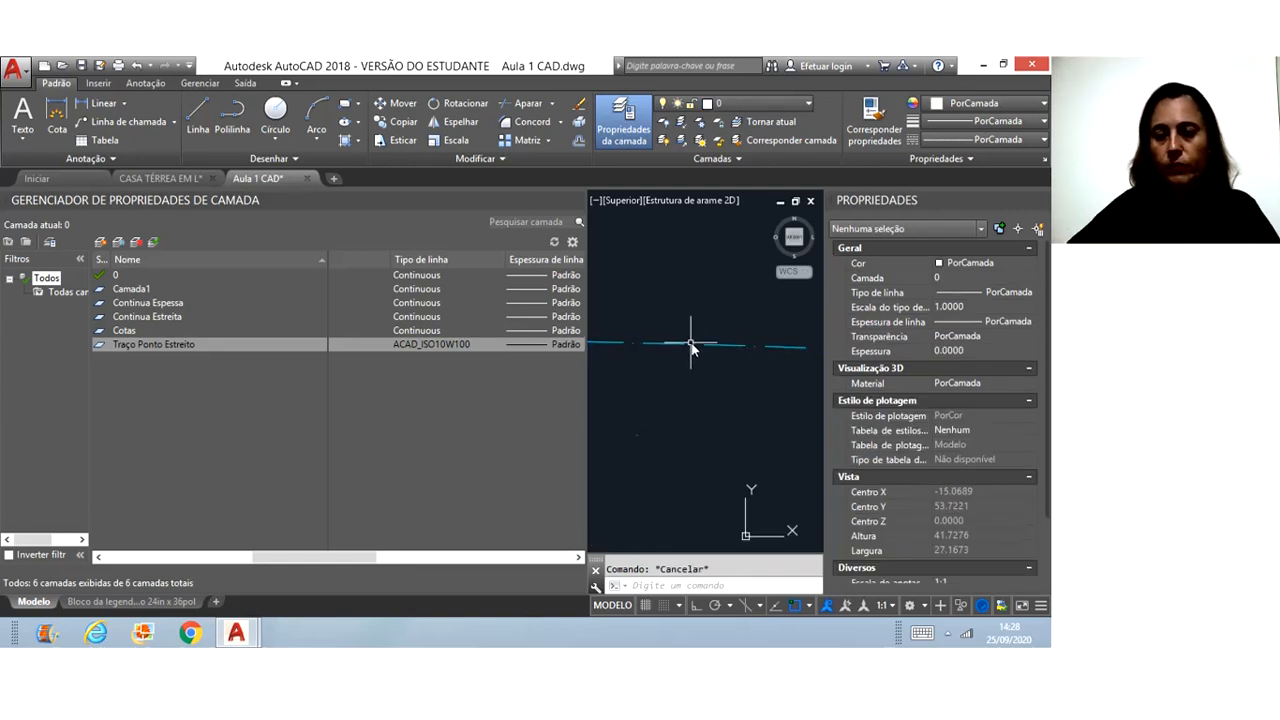
pyautogui.scroll(2, 689, 379)
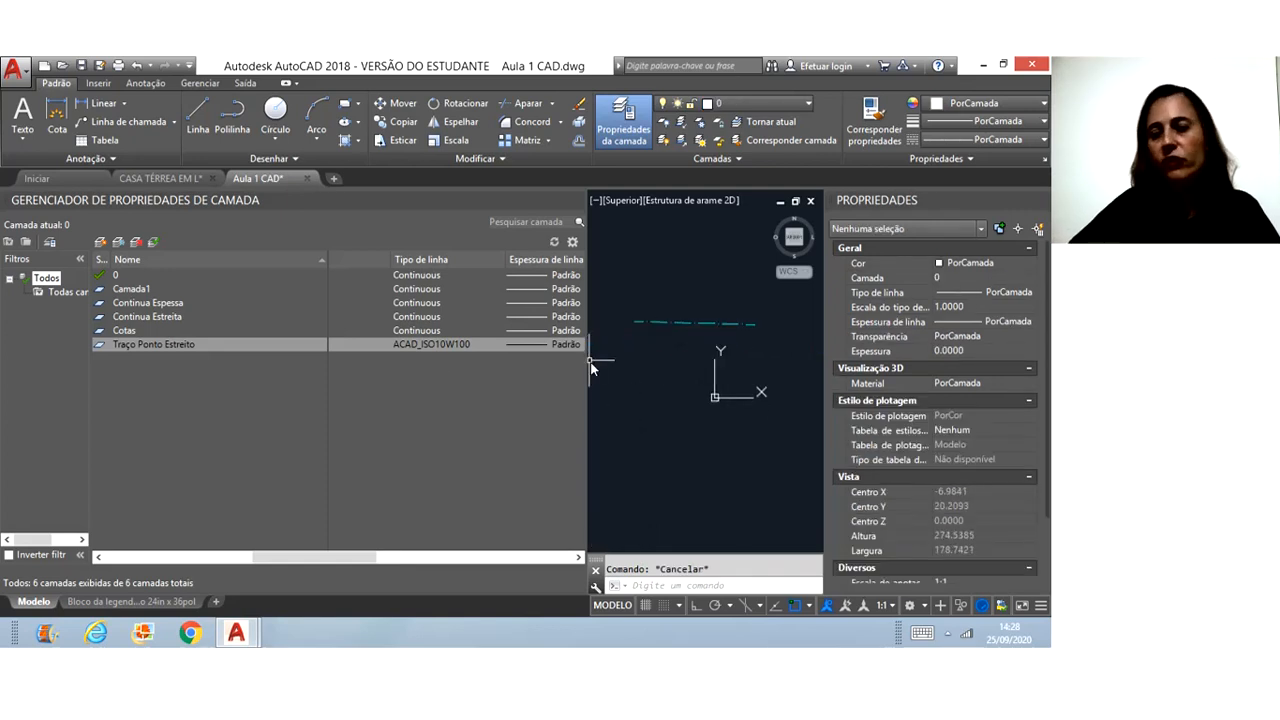